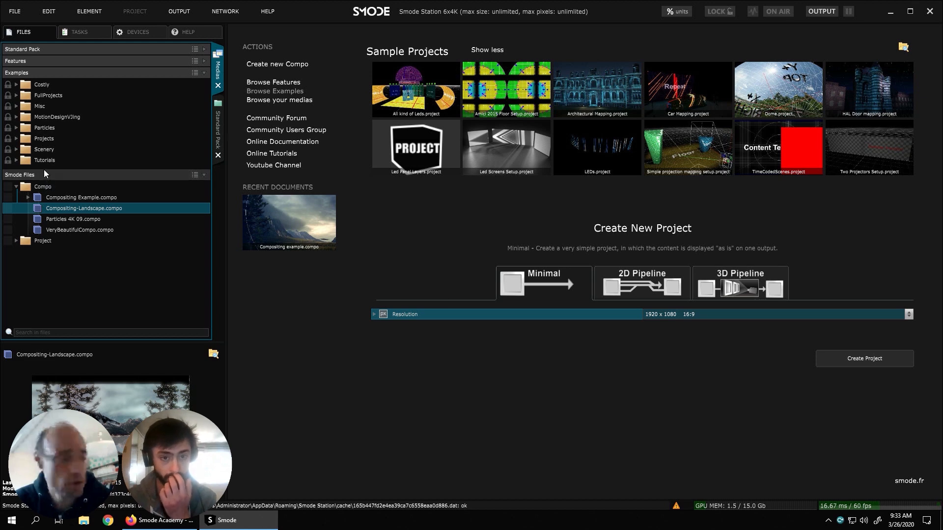
# Step: Reveal the Smode Files media directory in the file explorer, look inside its folder, and check the available media directory options
pyautogui.rightClick(43, 173)
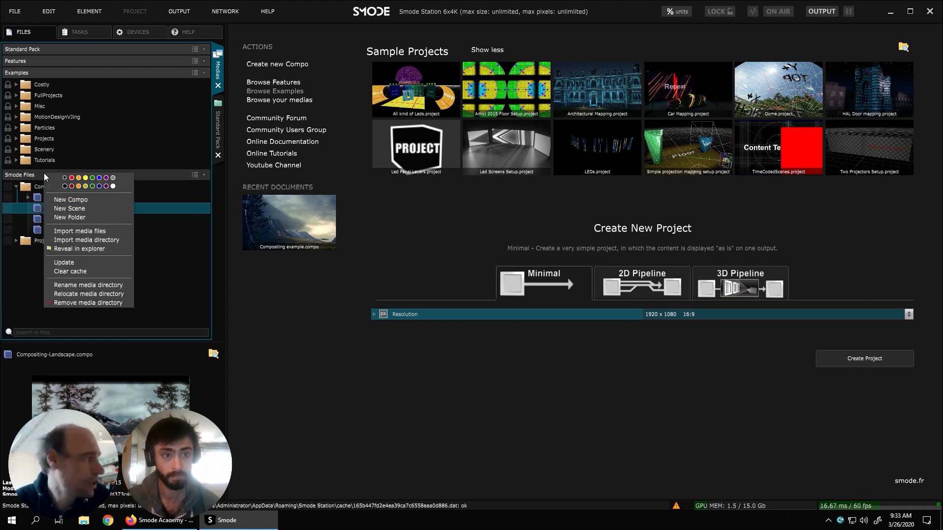
pyautogui.click(81, 246)
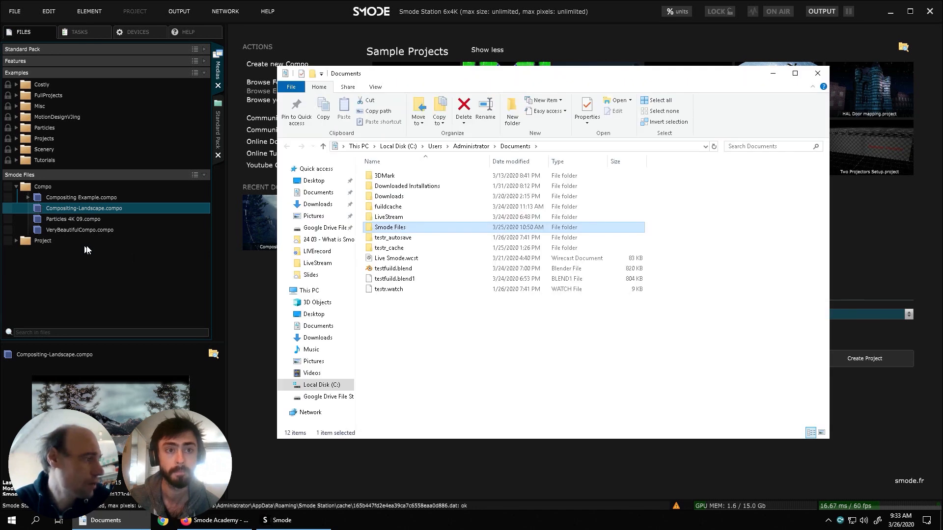
pyautogui.doubleClick(399, 230)
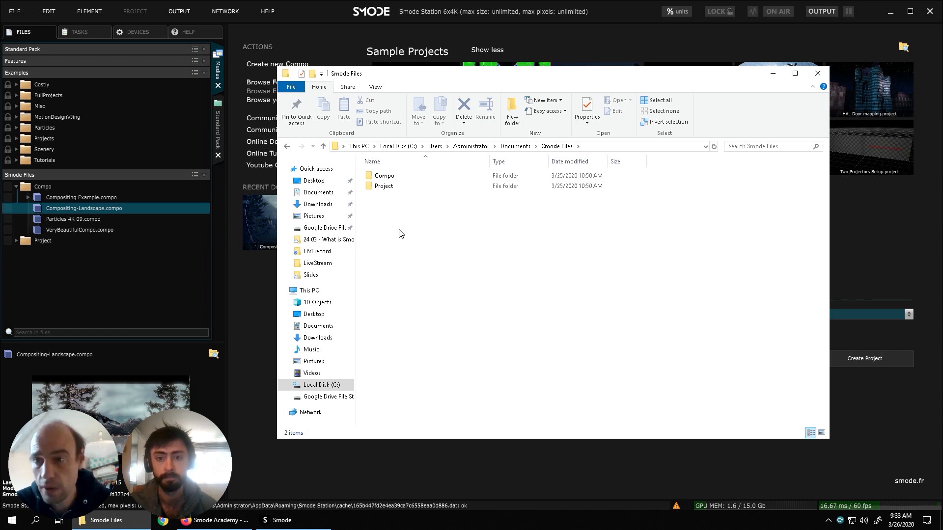
pyautogui.rightClick(42, 299)
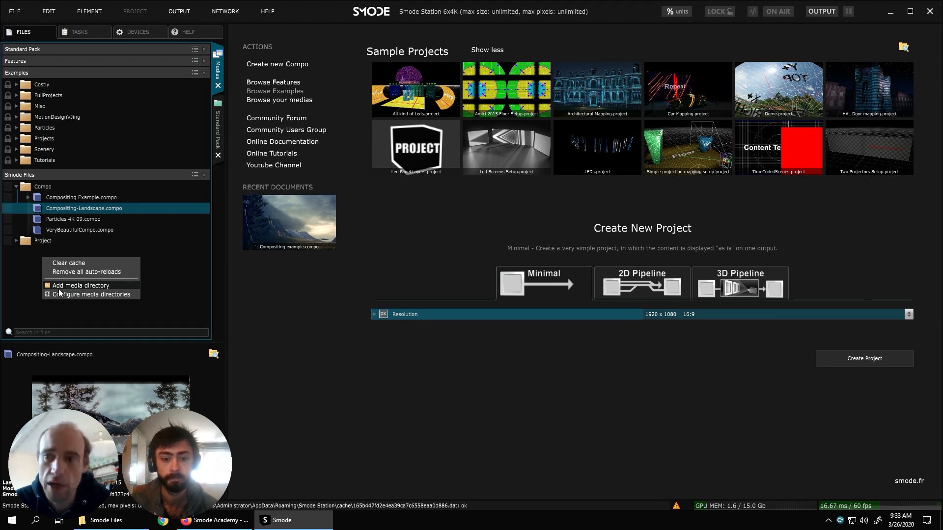
pyautogui.click(20, 284)
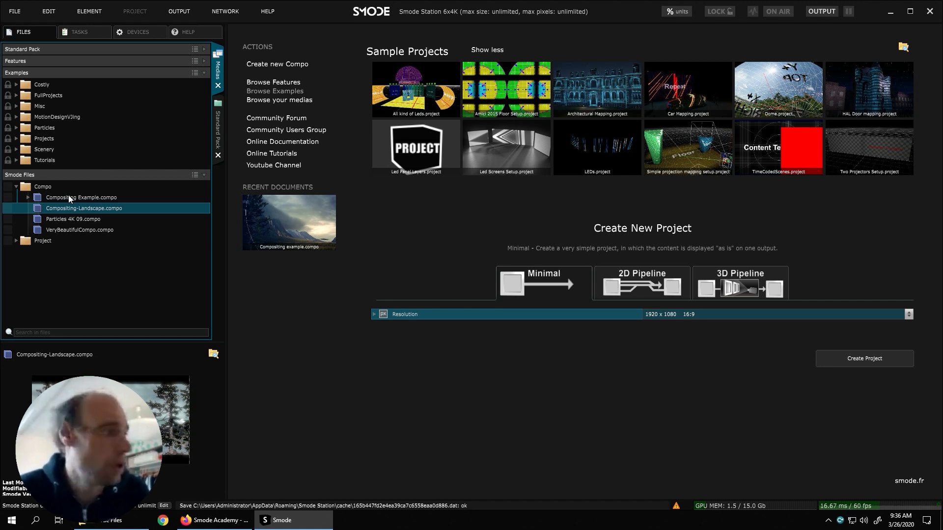
# Step: Start a new project with the Minimal wizard at a resolution of 1920 x 1080
pyautogui.click(14, 10)
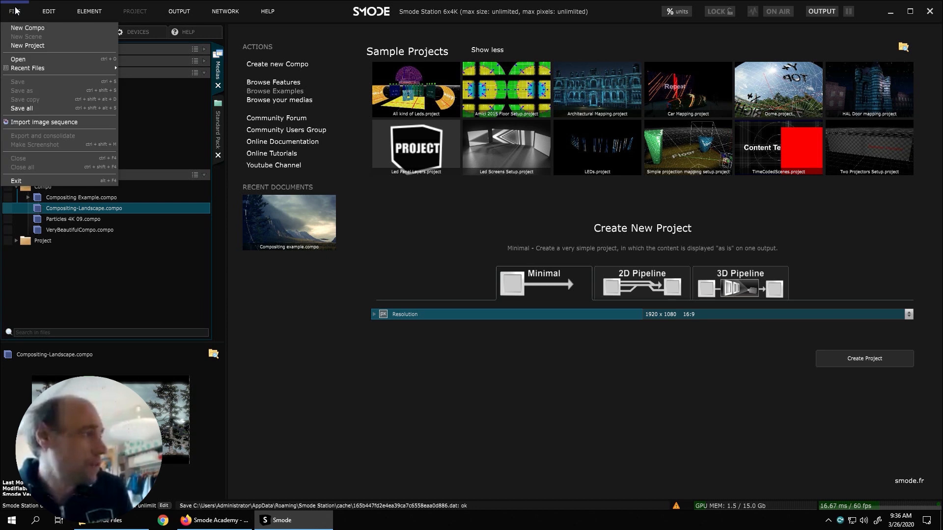
pyautogui.click(22, 45)
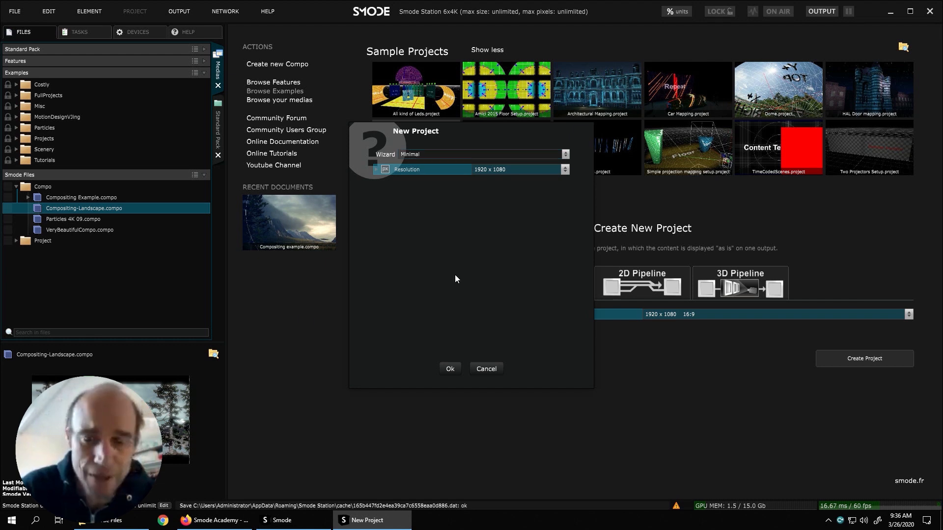
pyautogui.click(478, 156)
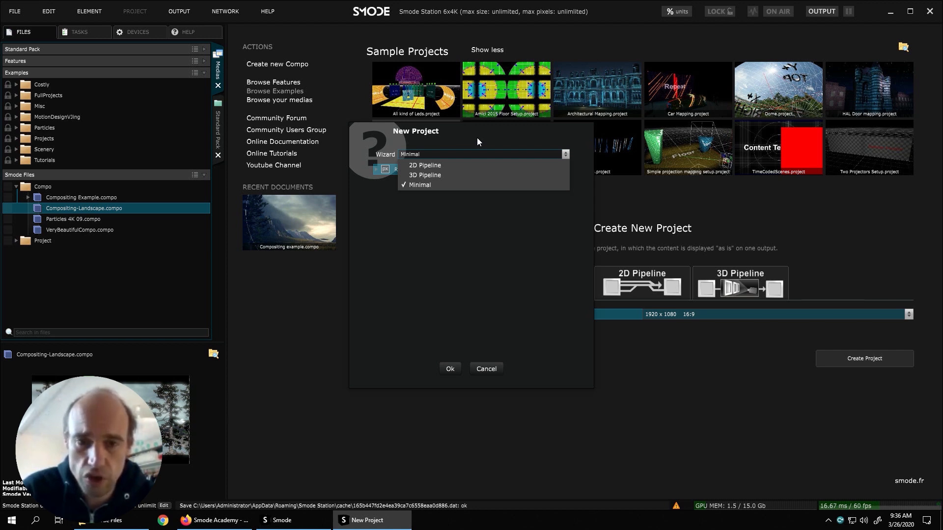
pyautogui.click(478, 139)
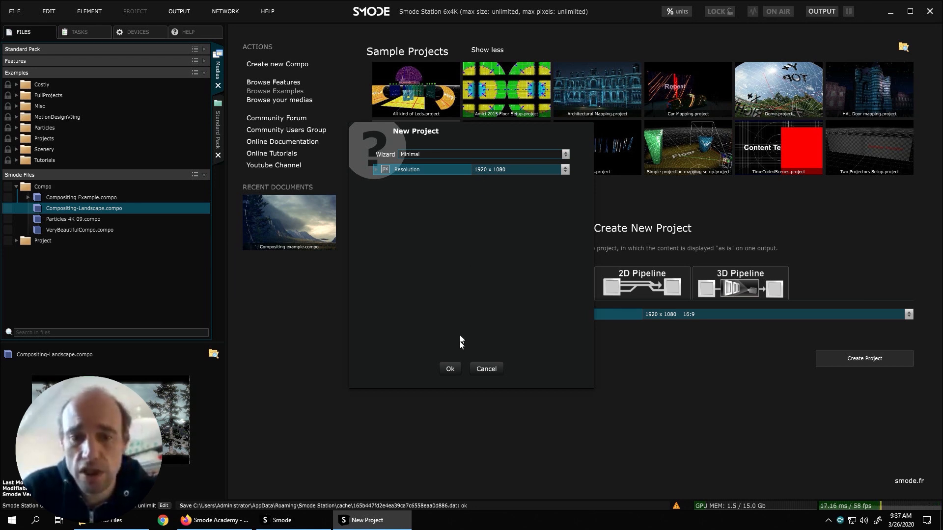
pyautogui.click(451, 369)
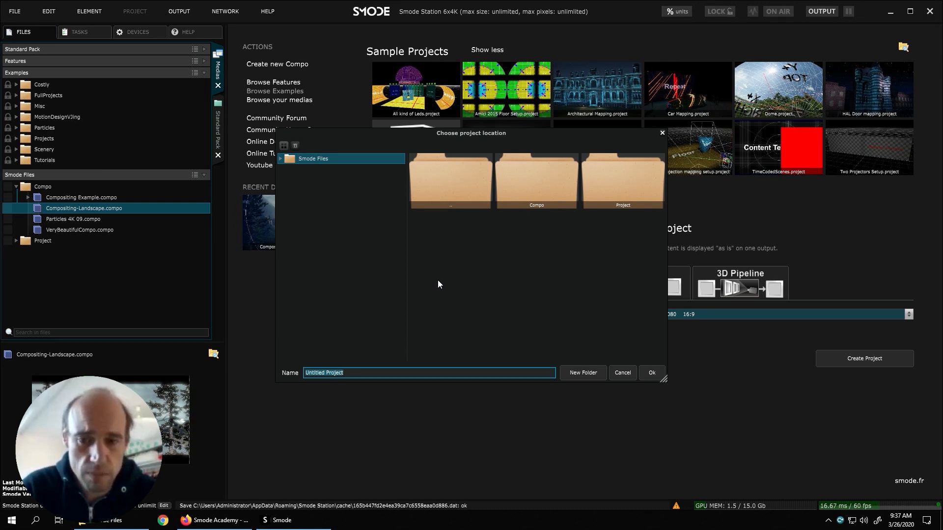
# Step: Save the new project in the Project folder of Smode Files under the name "Smode Academy First Project"
pyautogui.doubleClick(630, 181)
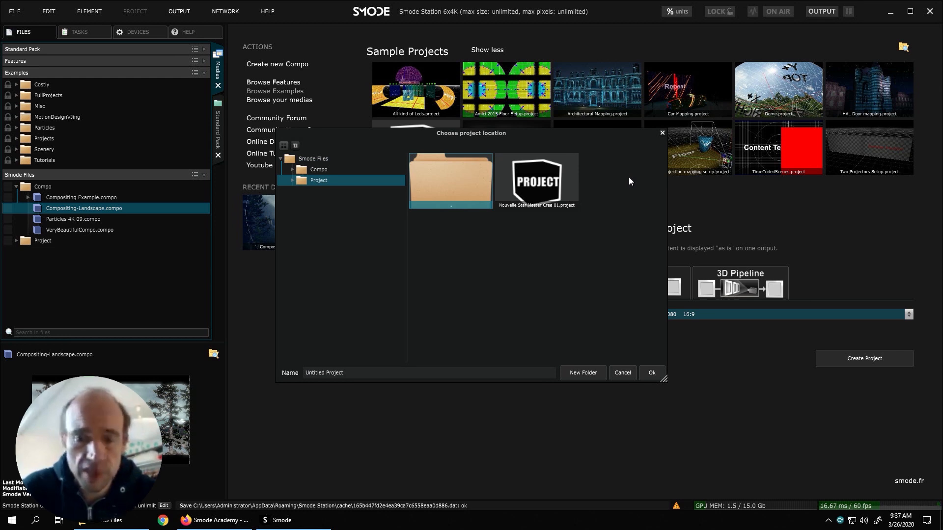
pyautogui.click(381, 373)
pyautogui.write('Smode Academy ')
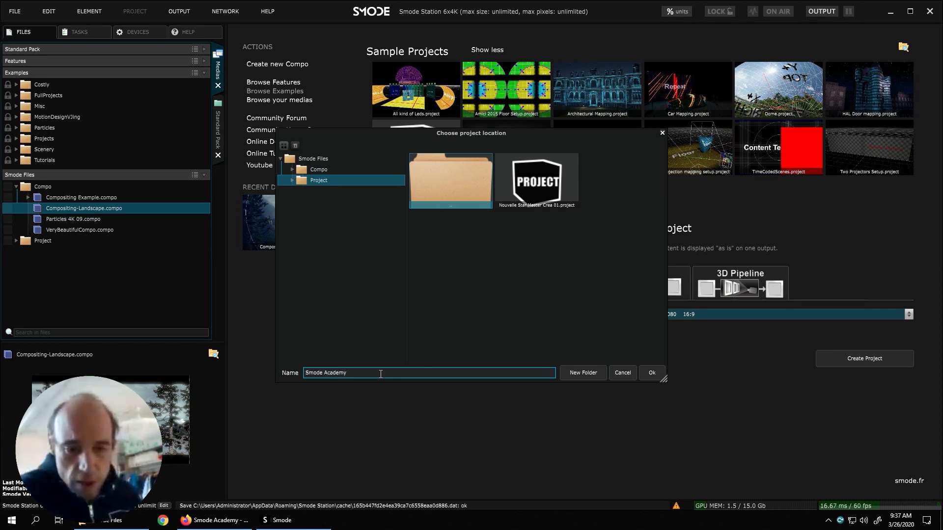
pyautogui.write('First Project')
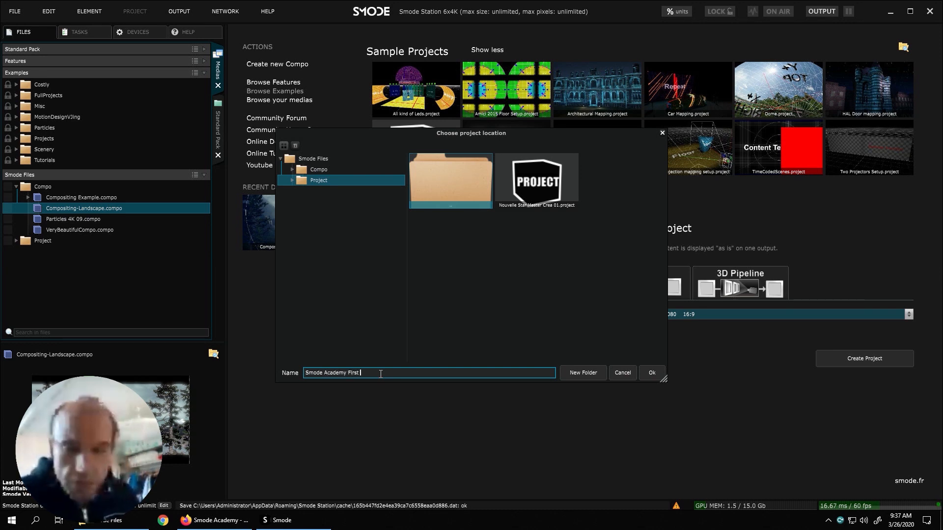
pyautogui.click(654, 372)
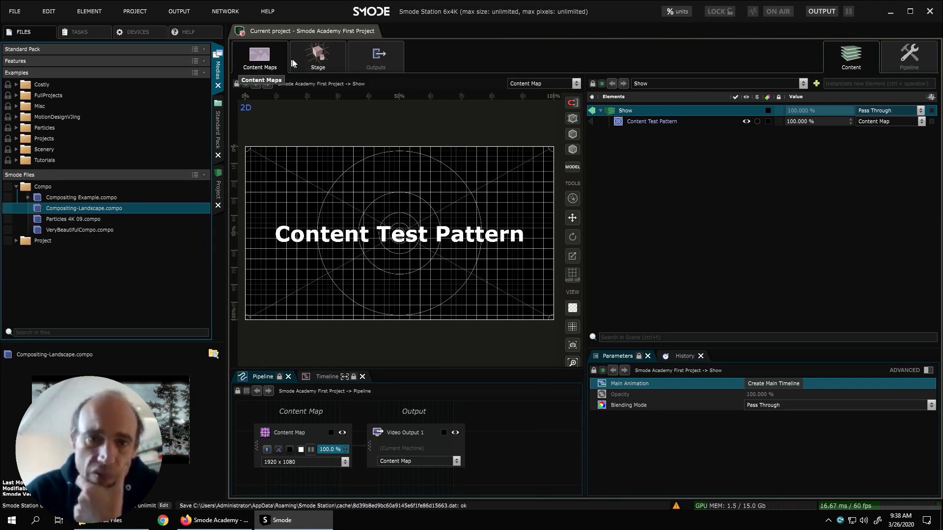
# Step: Compare the project's Content elements with its Pipeline elements, and finish on the Content elements
pyautogui.click(893, 58)
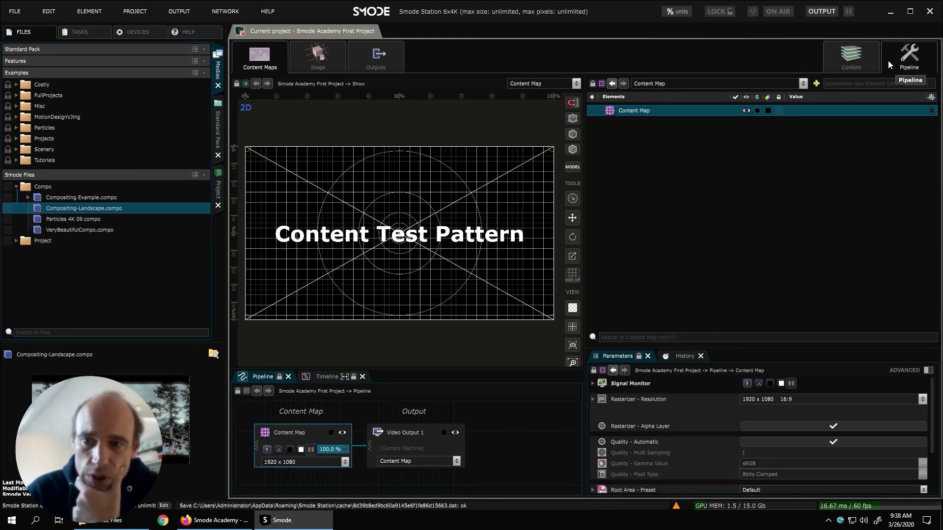
pyautogui.click(844, 61)
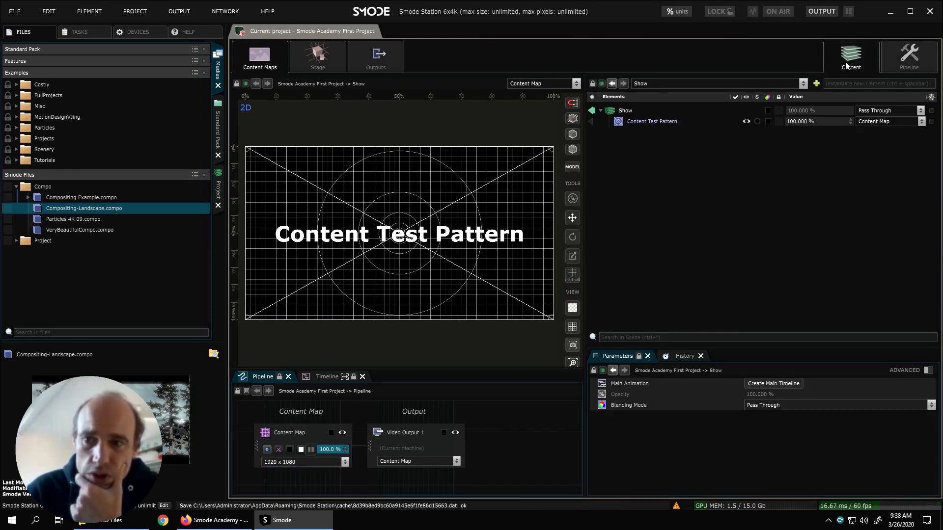
pyautogui.click(897, 61)
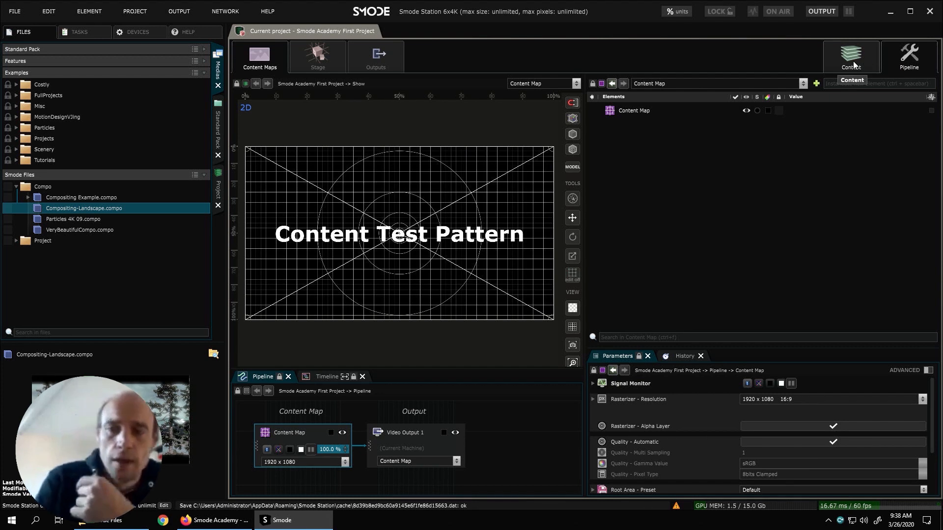
pyautogui.click(853, 61)
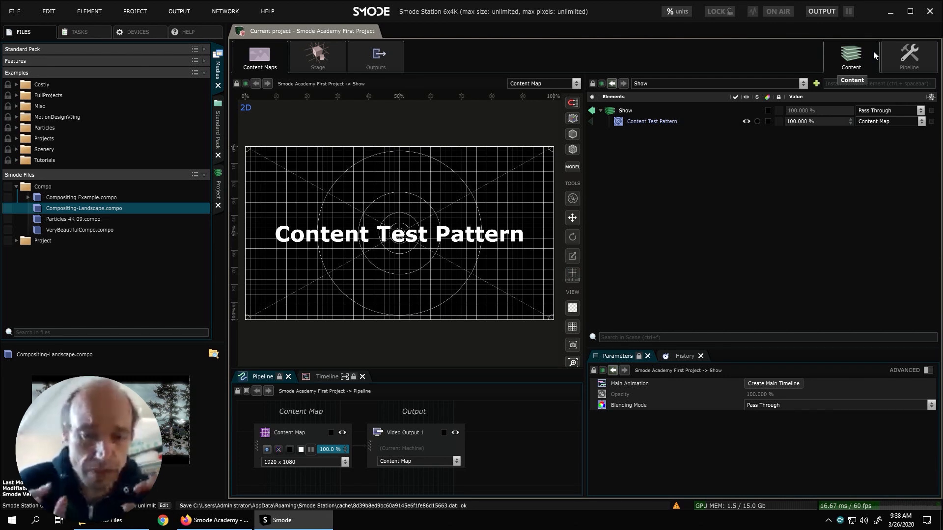
pyautogui.click(899, 62)
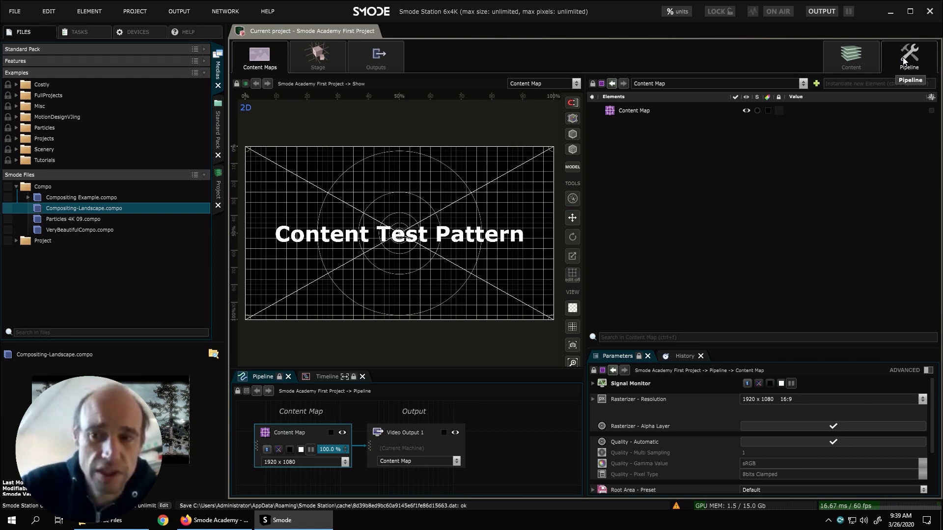
pyautogui.click(875, 56)
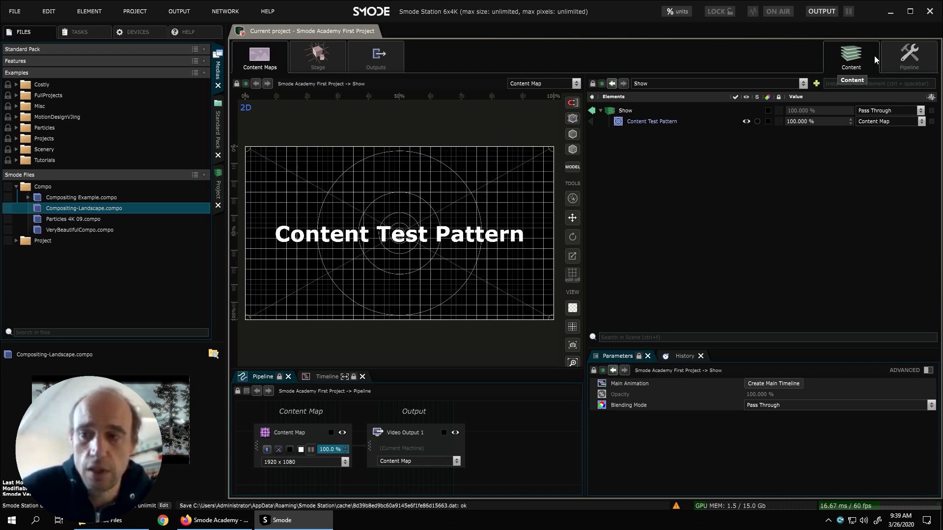
pyautogui.click(906, 61)
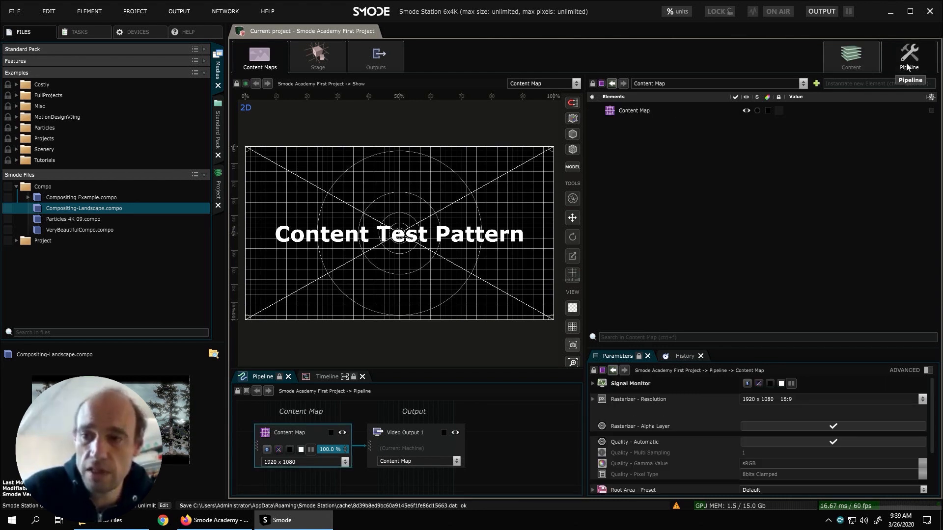
pyautogui.click(853, 61)
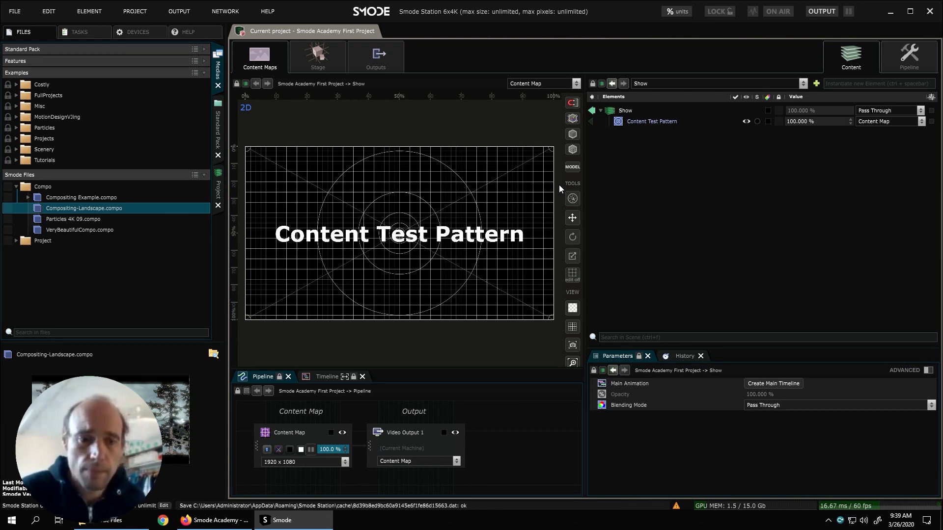
# Step: Switch to Firefox to view the Smode Academy page, and return to Smode
pyautogui.hotkey('alt', 'Tab')
pyautogui.hotkey('alt', 'Tab')
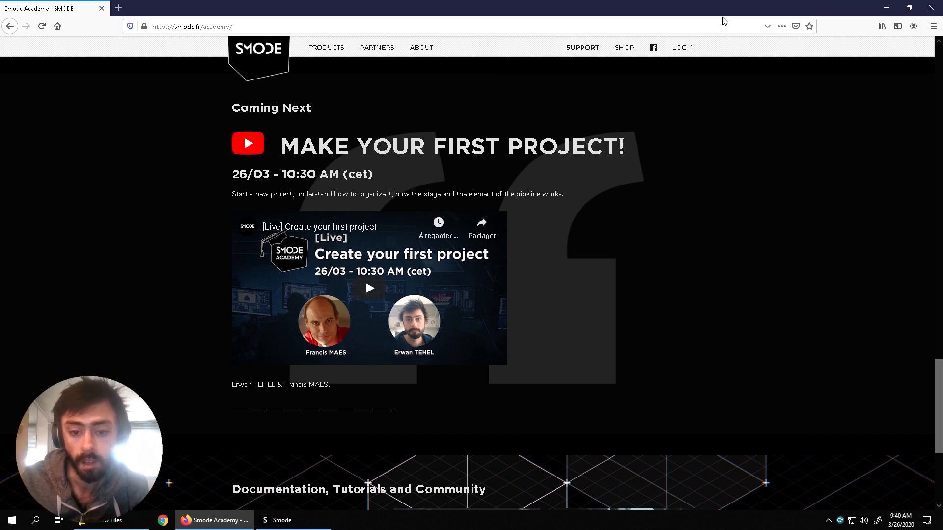
pyautogui.click(278, 520)
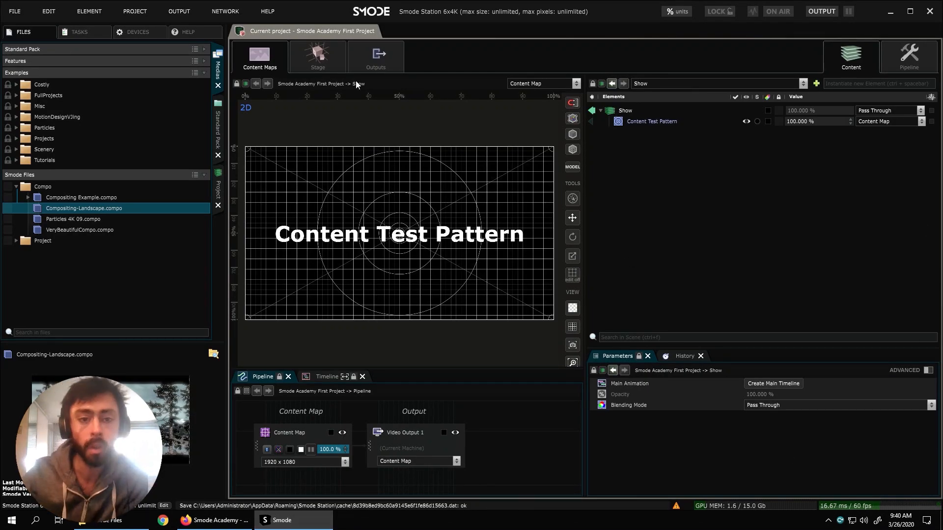
# Step: Display the 3D Stage in the viewer and look around it, comparing the associated Content and Pipeline elements
pyautogui.click(324, 63)
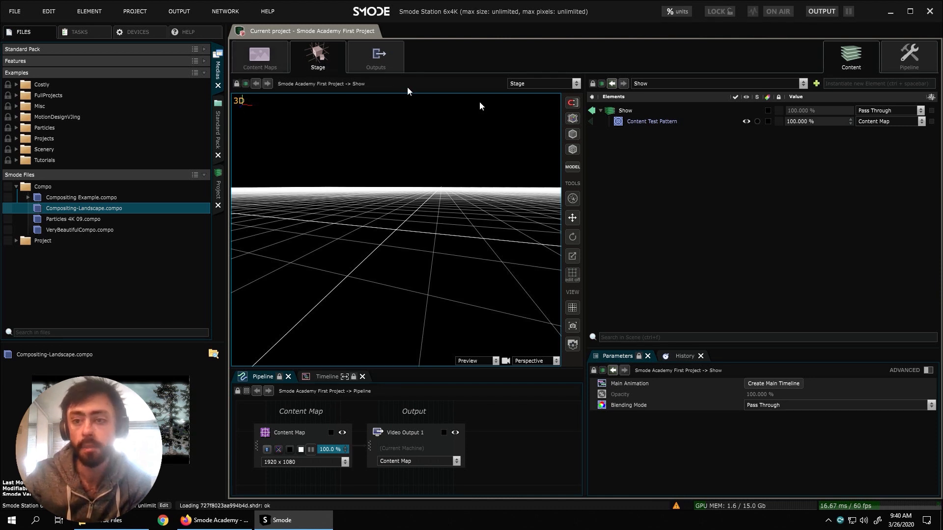
pyautogui.click(856, 59)
pyautogui.click(855, 60)
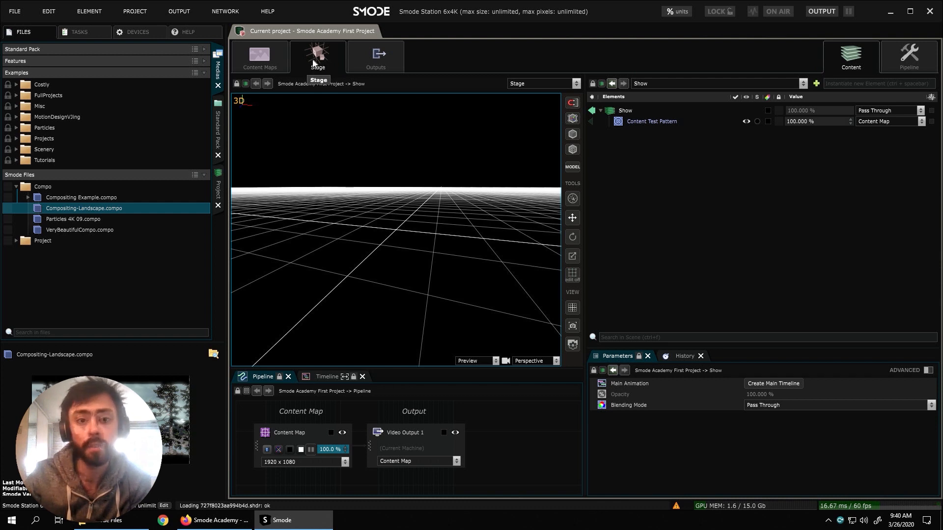
pyautogui.click(903, 62)
pyautogui.click(861, 55)
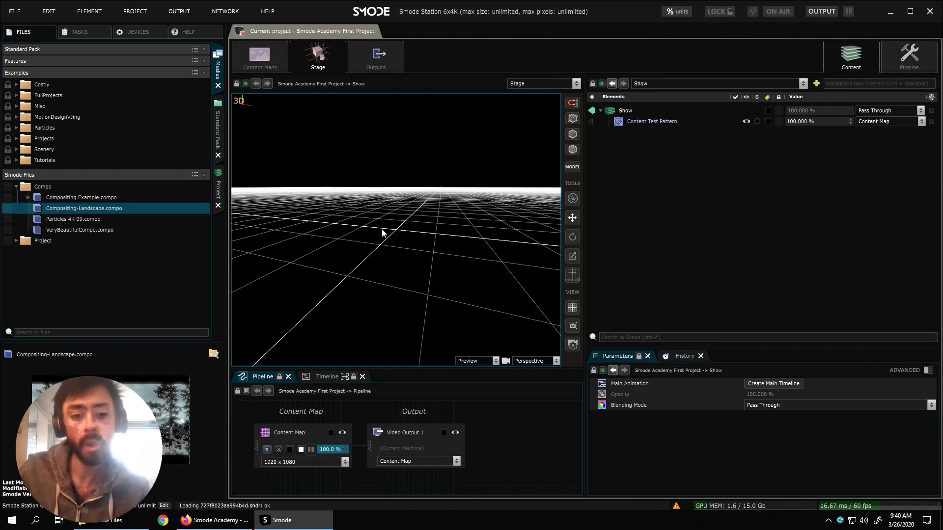
pyautogui.moveTo(363, 235); pyautogui.dragTo(396, 236)
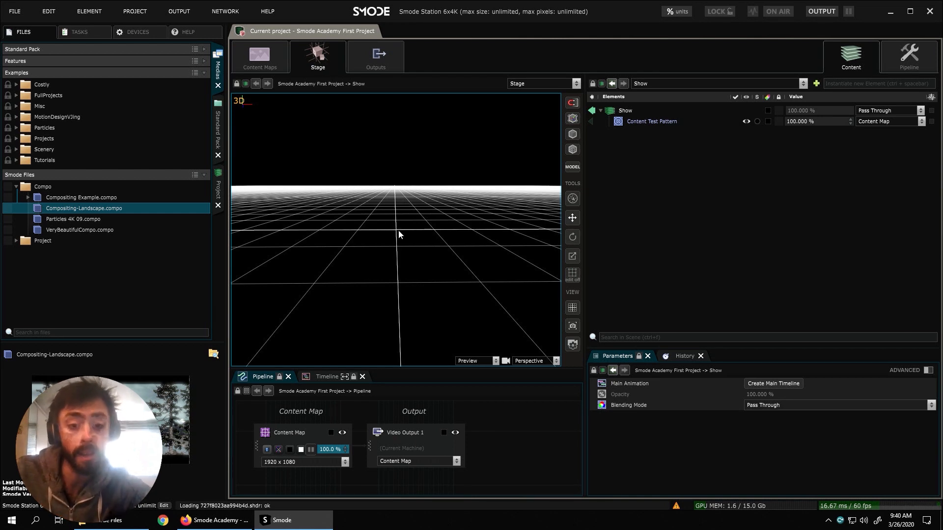
pyautogui.moveTo(396, 234); pyautogui.dragTo(381, 233)
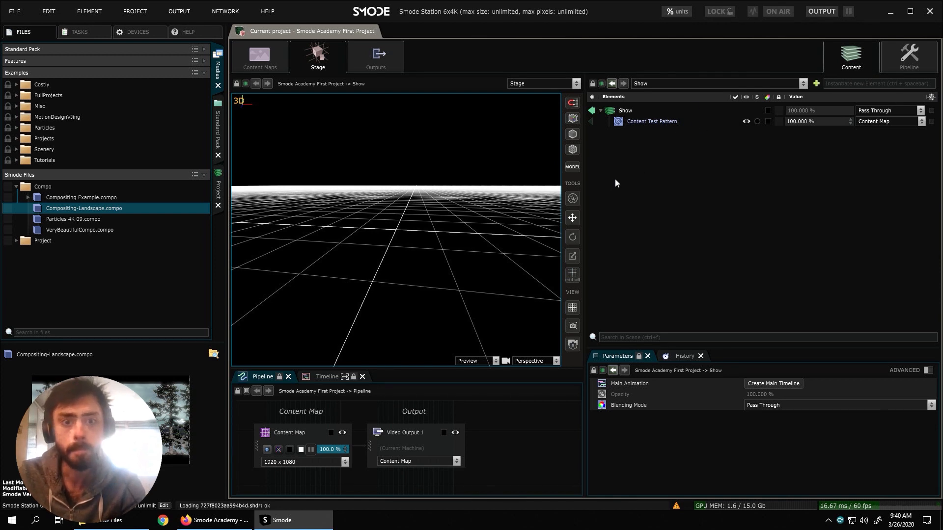
pyautogui.click(897, 58)
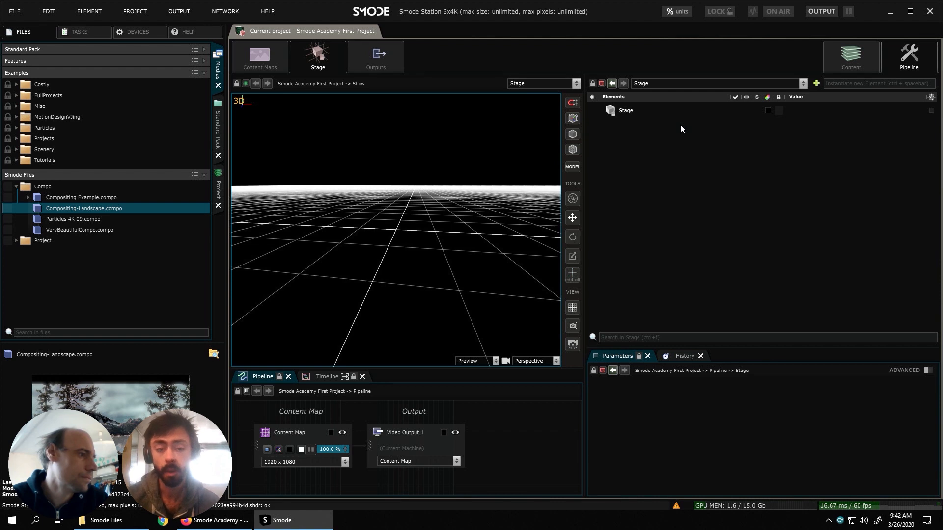
pyautogui.click(840, 69)
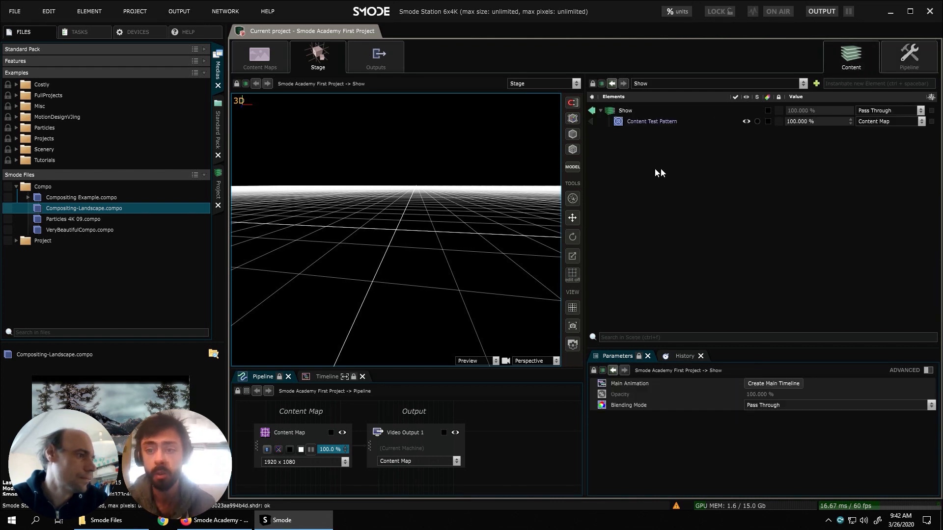
# Step: Preview the Content Test Pattern layer on its own with the file browser collapsed, and return the viewer to Show
pyautogui.click(656, 123)
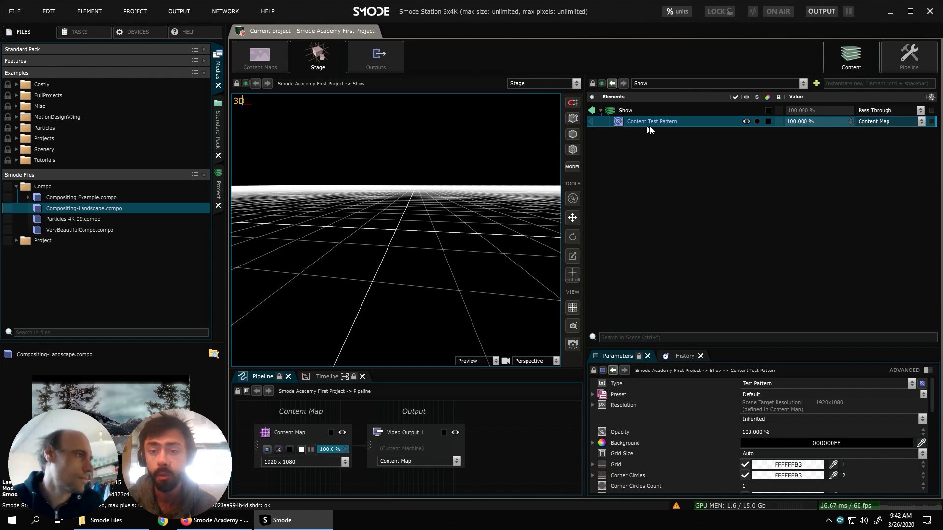
pyautogui.click(591, 120)
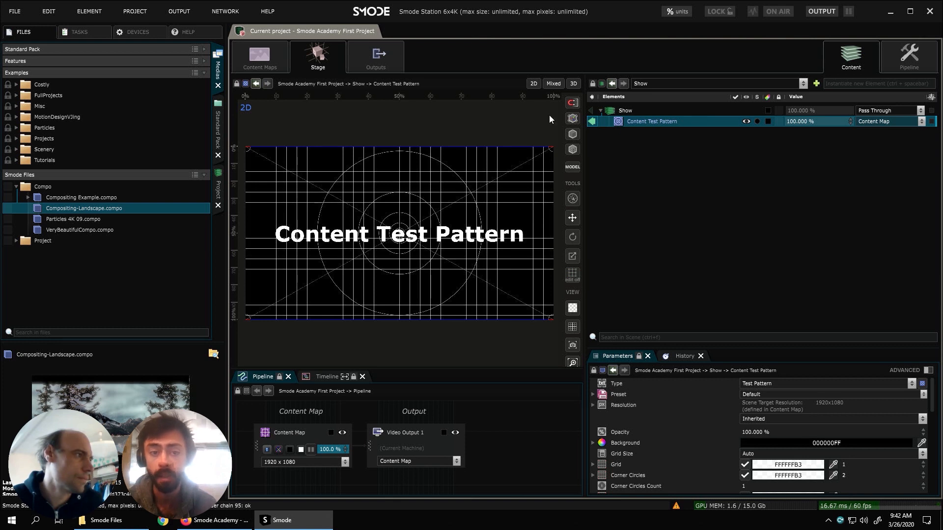
pyautogui.click(225, 120)
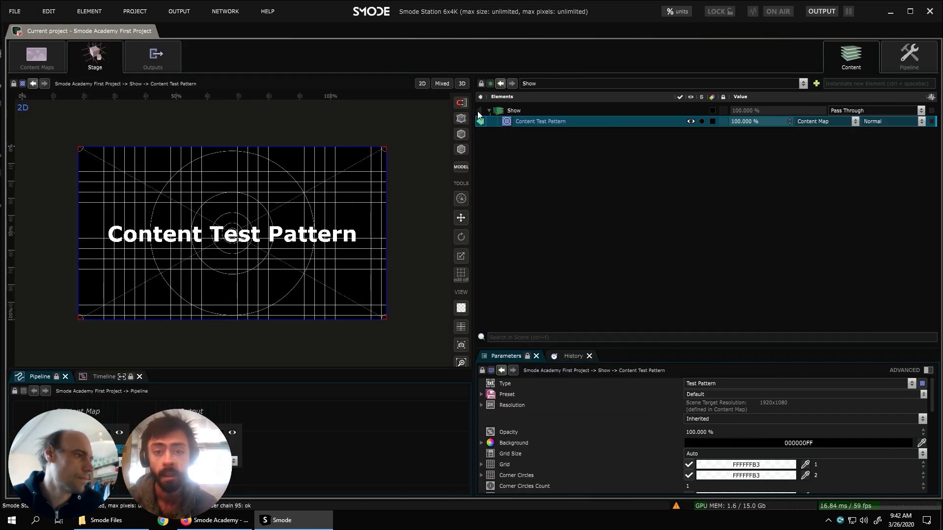
pyautogui.click(480, 111)
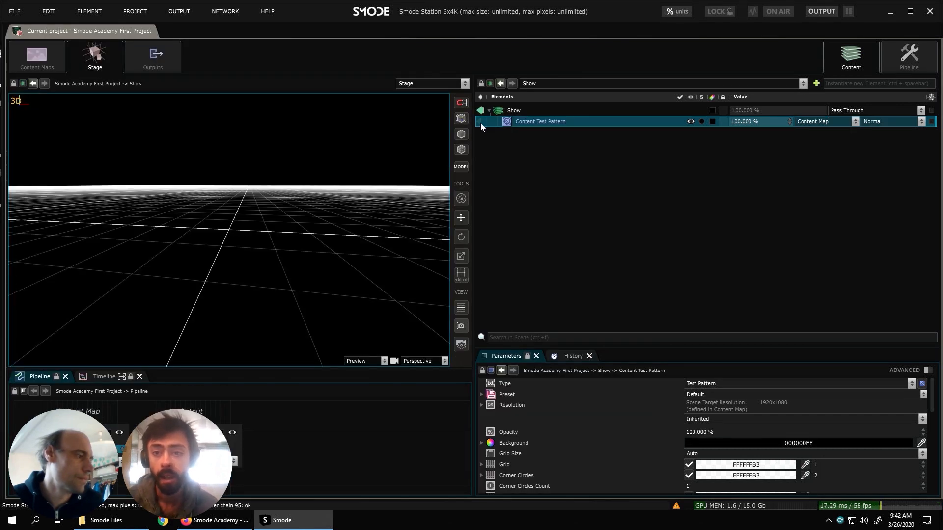
# Step: Check which content maps the Content Test Pattern layer can target, and display the Content Maps in the viewer
pyautogui.click(841, 121)
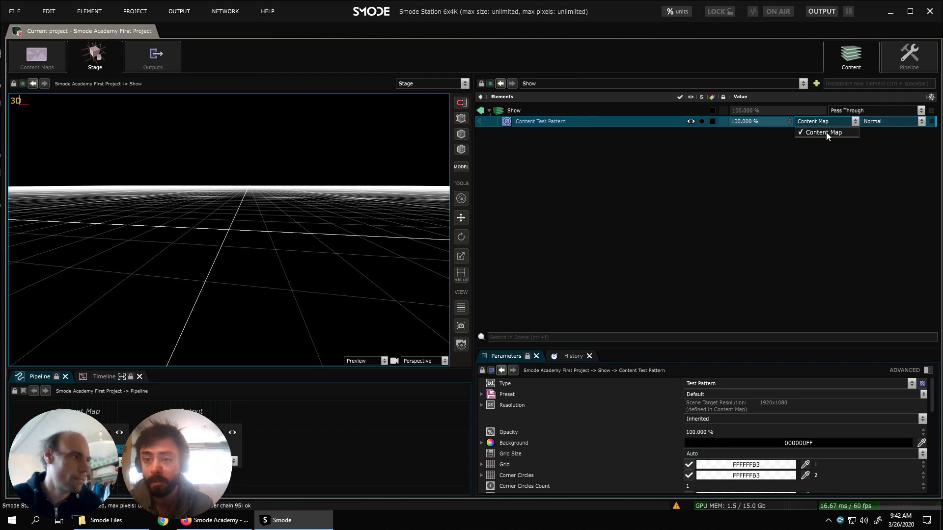
pyautogui.click(720, 154)
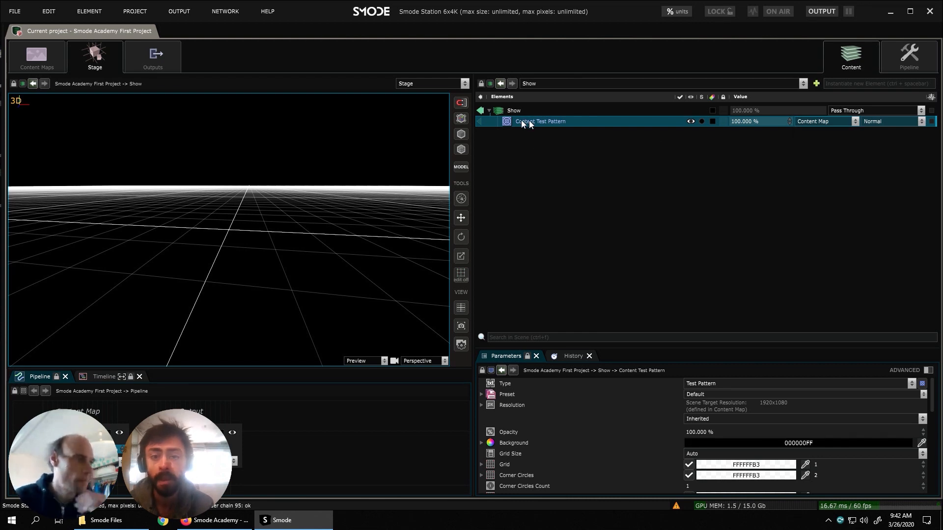
pyautogui.click(40, 62)
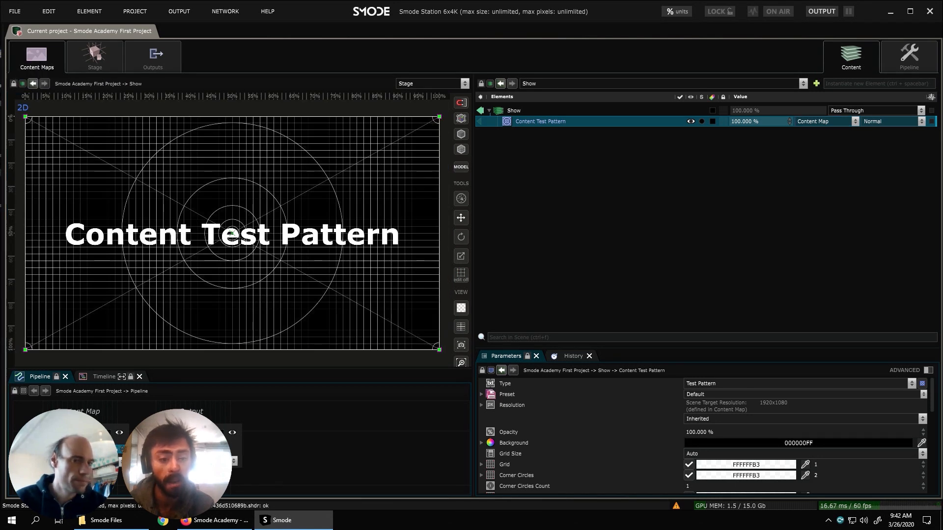
# Step: Select the Content Map in the Pipeline, enlarge the pipeline area, and expand and widen the collapsed file browser
pyautogui.click(123, 442)
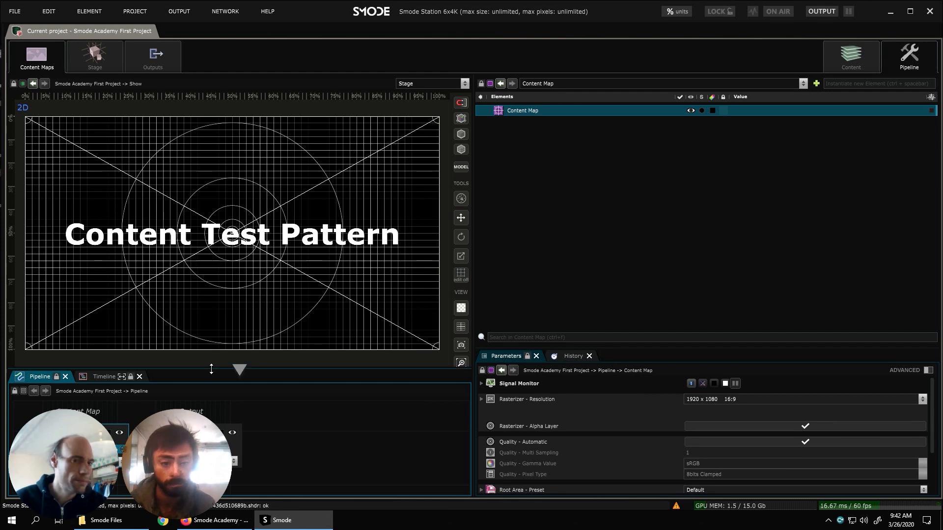
pyautogui.moveTo(211, 369); pyautogui.dragTo(211, 332)
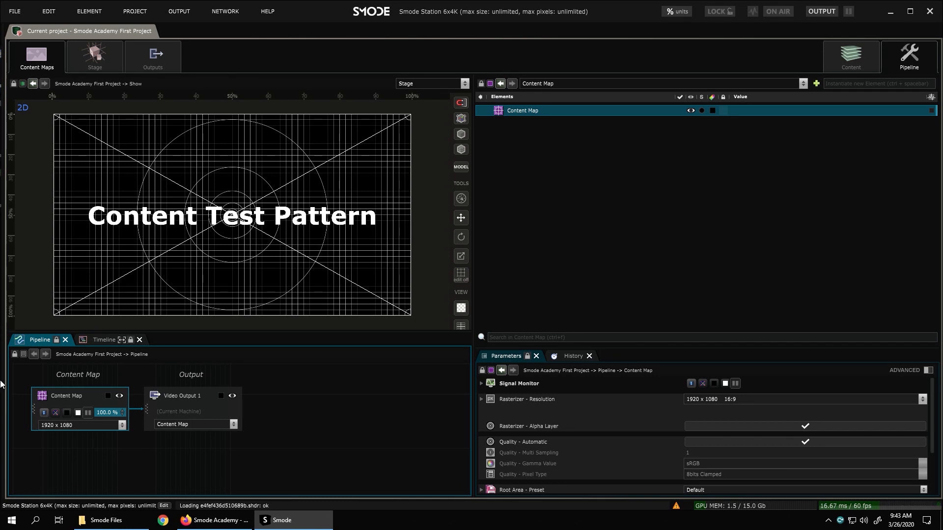
pyautogui.moveTo(7, 316); pyautogui.dragTo(148, 328)
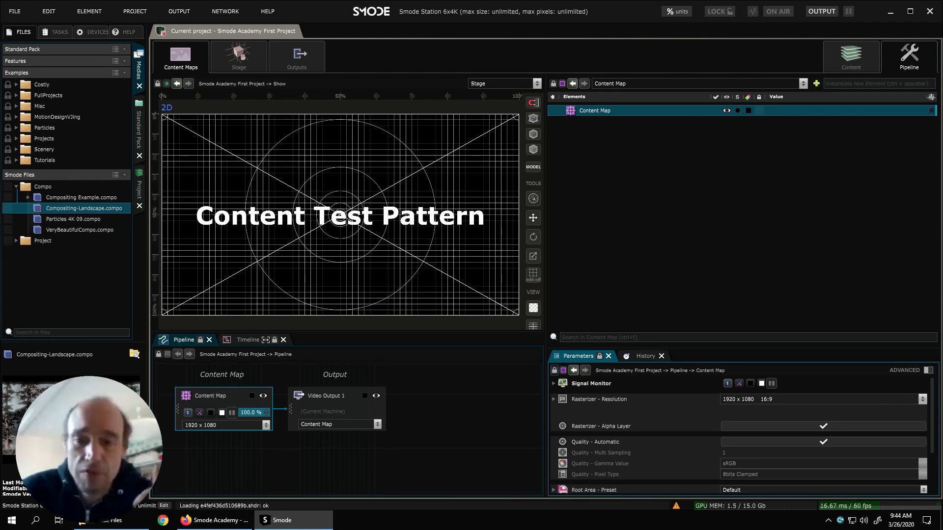
pyautogui.moveTo(152, 451); pyautogui.dragTo(185, 452)
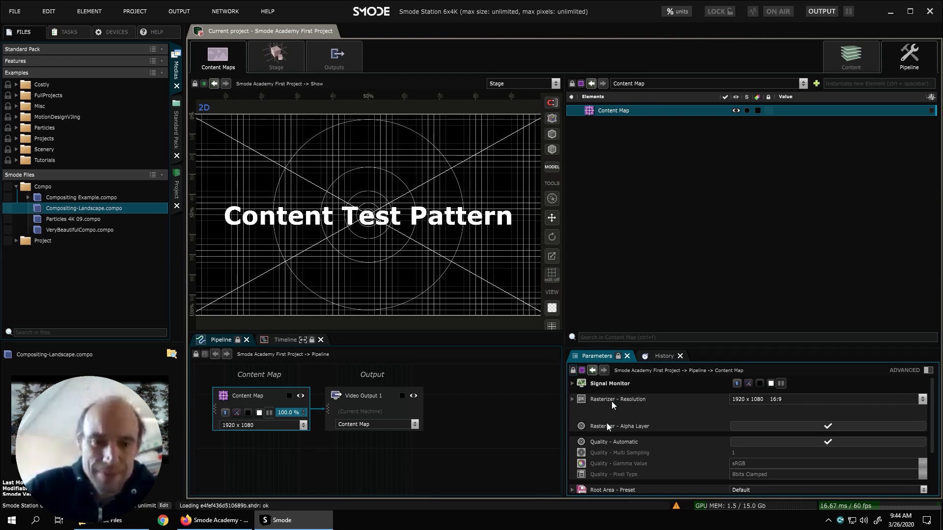
# Step: Add a Uniform 2D layer with the Red preset to the Show in the project's Content
pyautogui.click(863, 53)
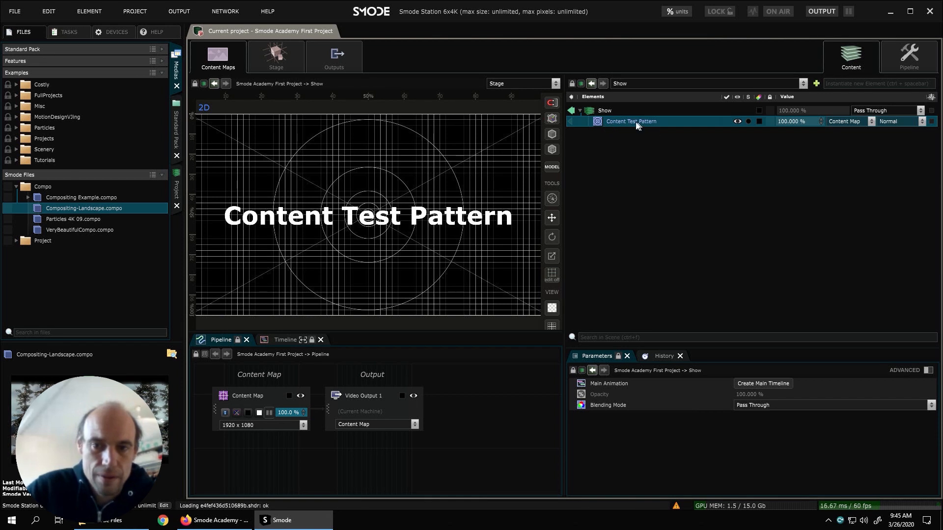
pyautogui.click(611, 110)
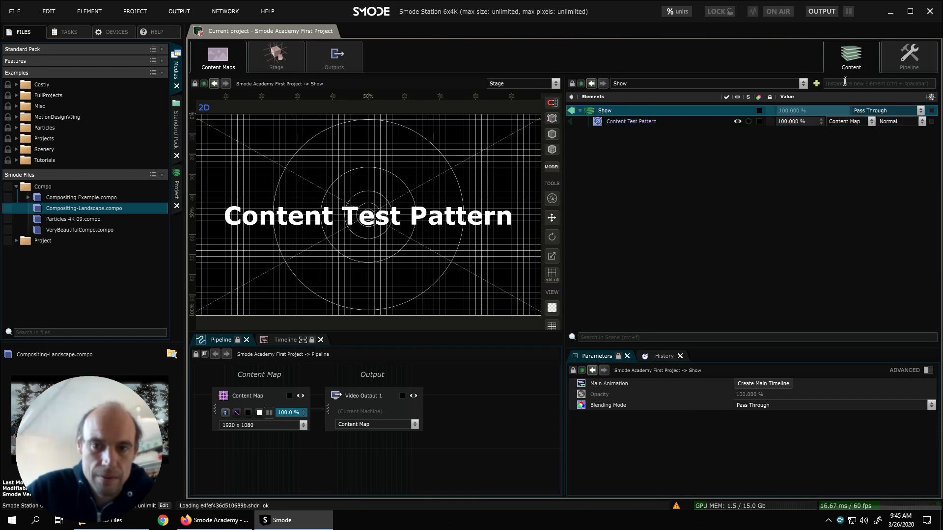
pyautogui.rightClick(604, 110)
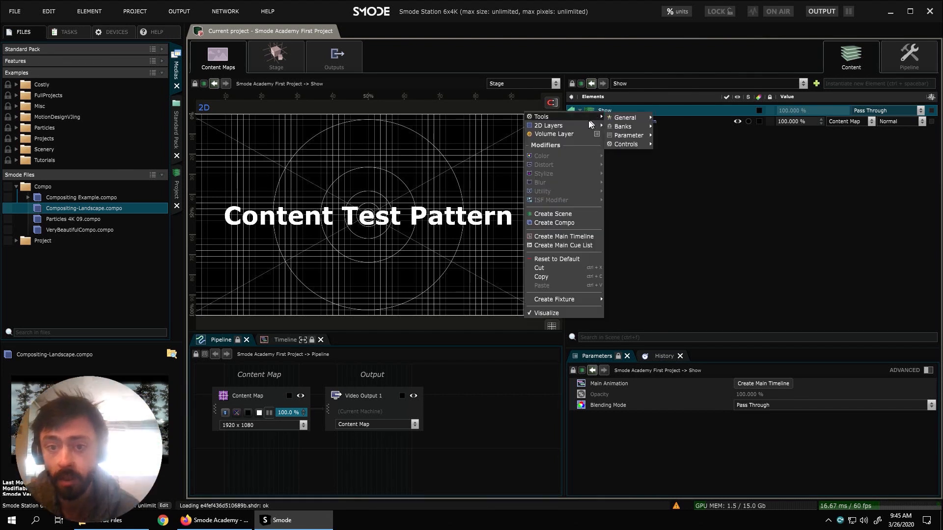
pyautogui.moveTo(582, 125)
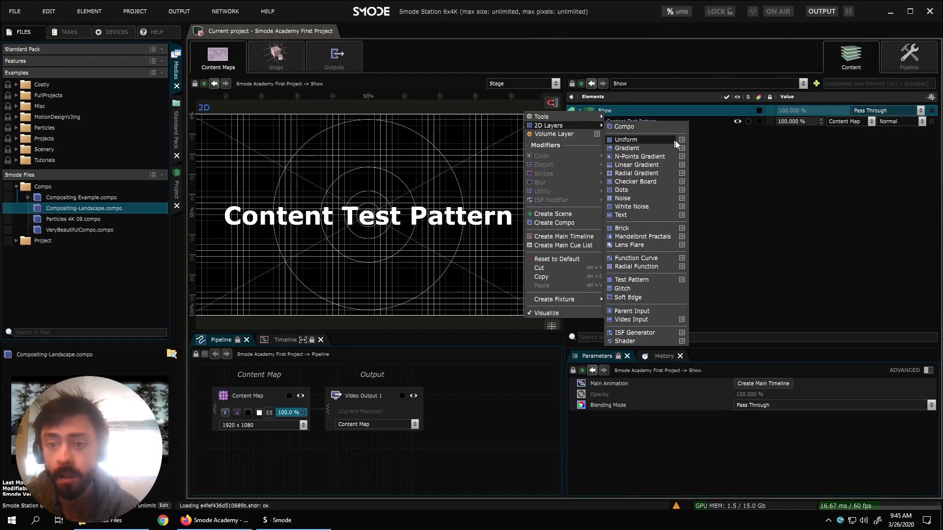
pyautogui.moveTo(633, 141)
pyautogui.click(702, 172)
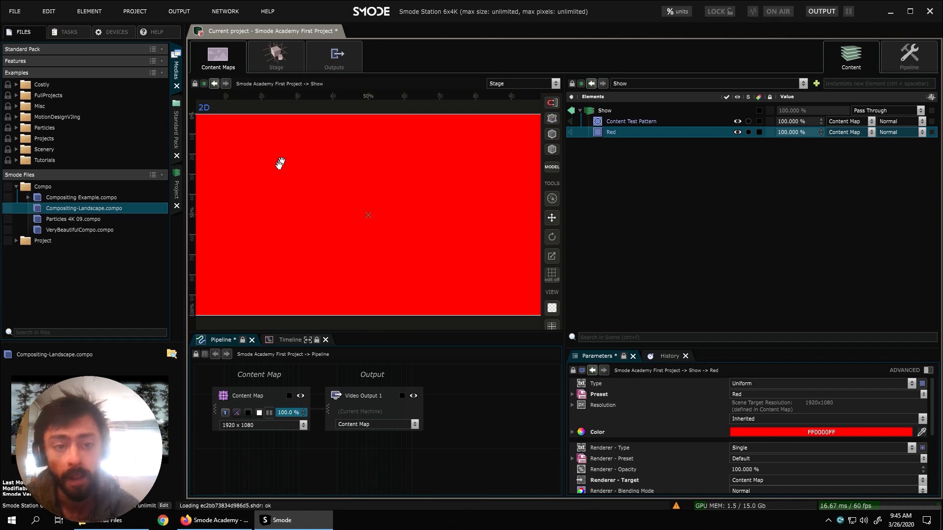
pyautogui.scroll(-1, 375, 219)
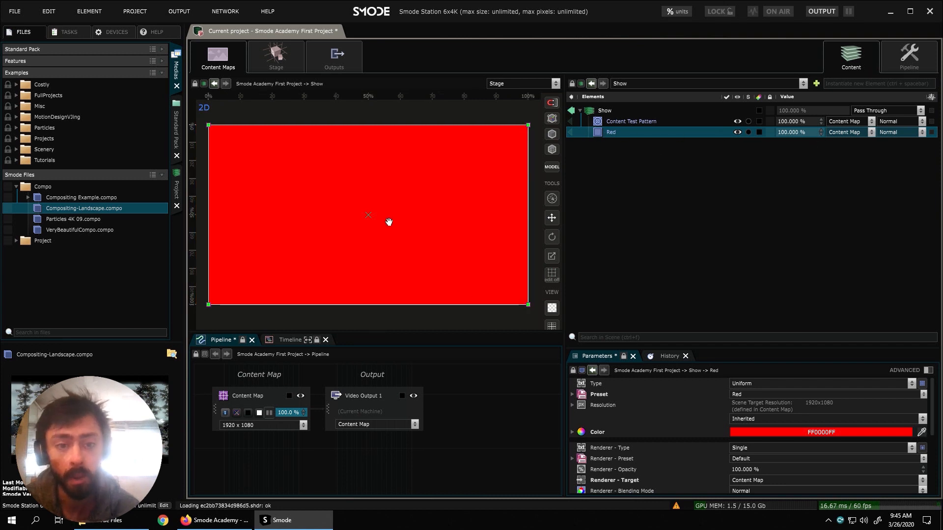
pyautogui.rightClick(258, 442)
pyautogui.moveTo(289, 432)
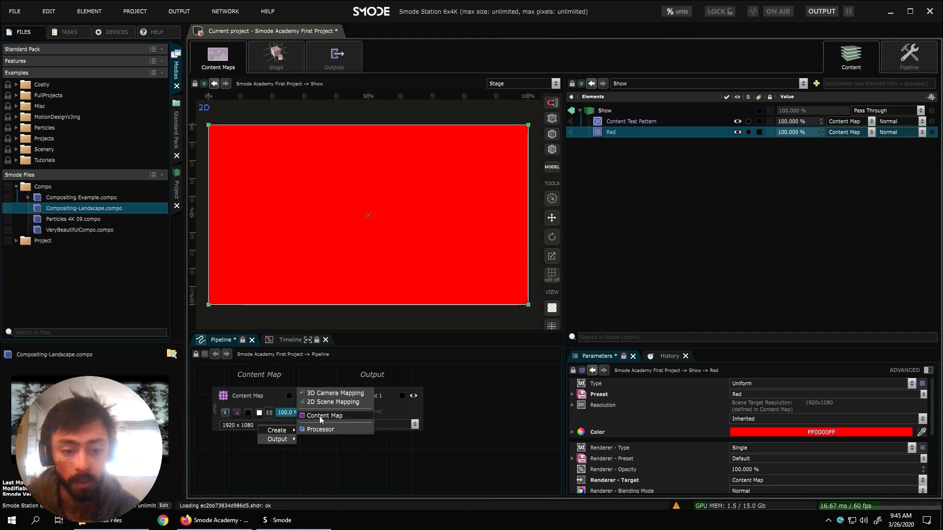
pyautogui.click(239, 446)
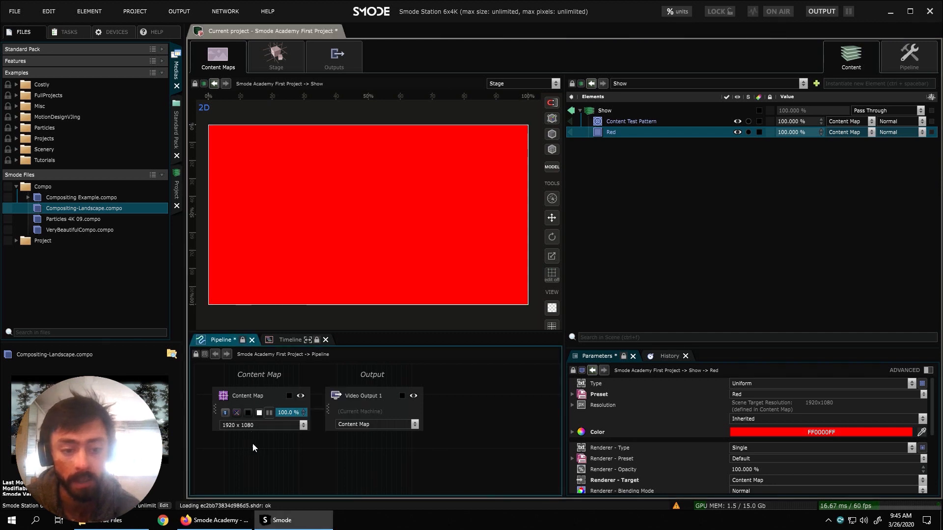
# Step: Create a second content map in the pipeline, labelled "Another Content Map", with a resolution of 1920 x 1080
pyautogui.rightClick(247, 444)
pyautogui.moveTo(266, 430)
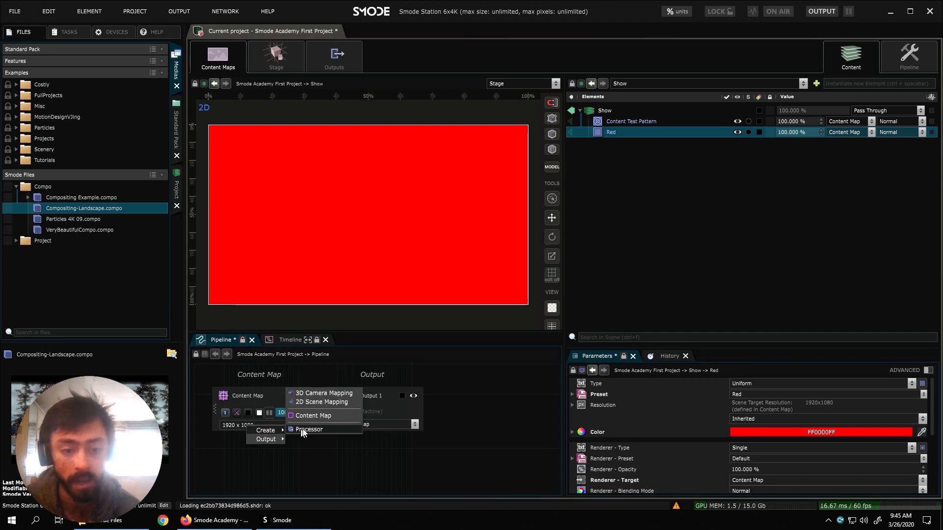
pyautogui.click(312, 415)
pyautogui.click(467, 215)
pyautogui.write('Another Content Map')
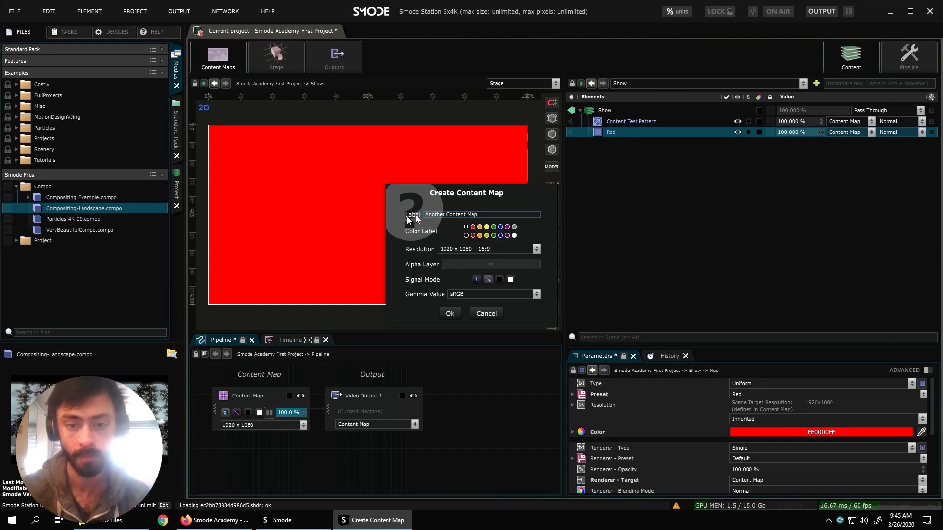
pyautogui.click(443, 315)
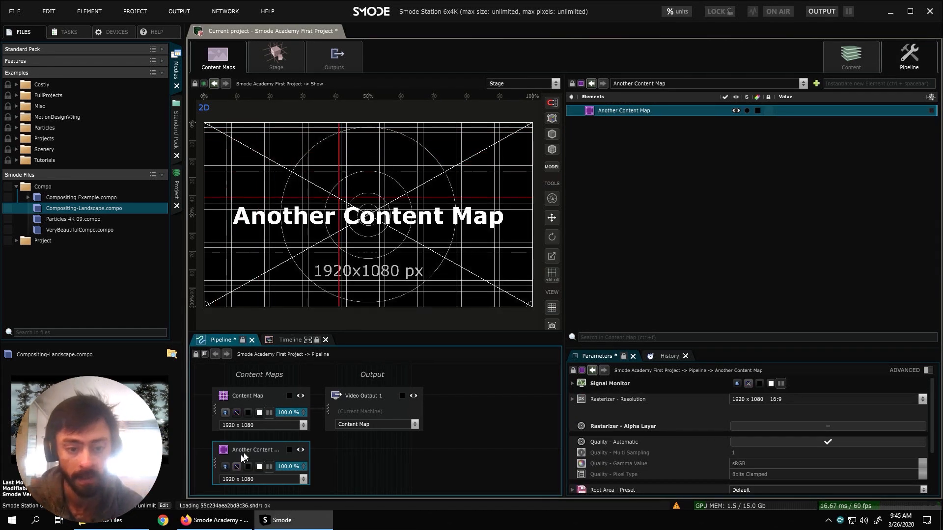
# Step: Switch Another Content Map's signal from its test pattern to its content, and compare it with Content Map in the enlarged pipeline
pyautogui.moveTo(336, 334); pyautogui.dragTo(338, 314)
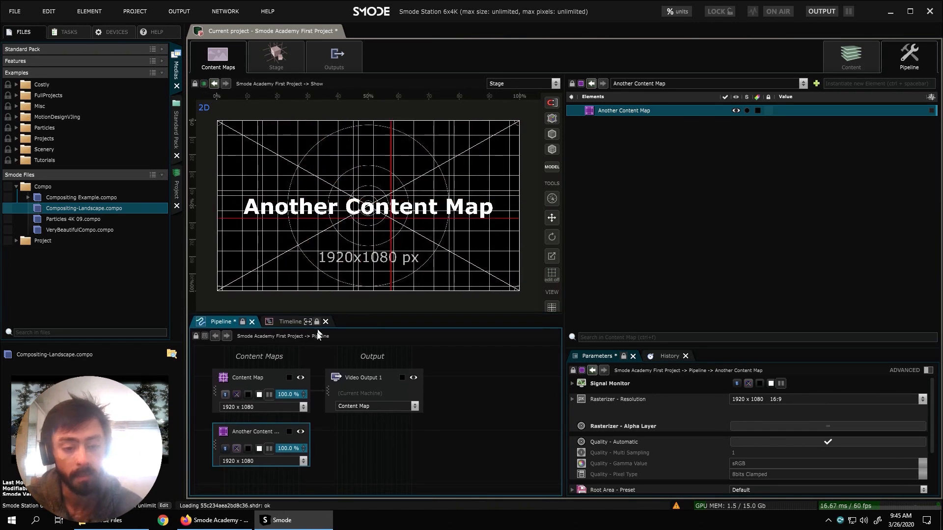
pyautogui.click(226, 450)
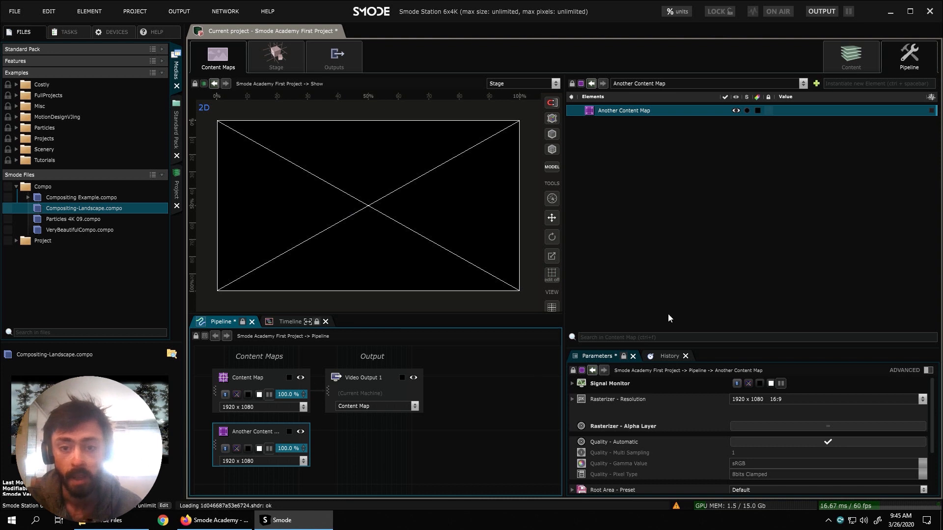
pyautogui.click(256, 379)
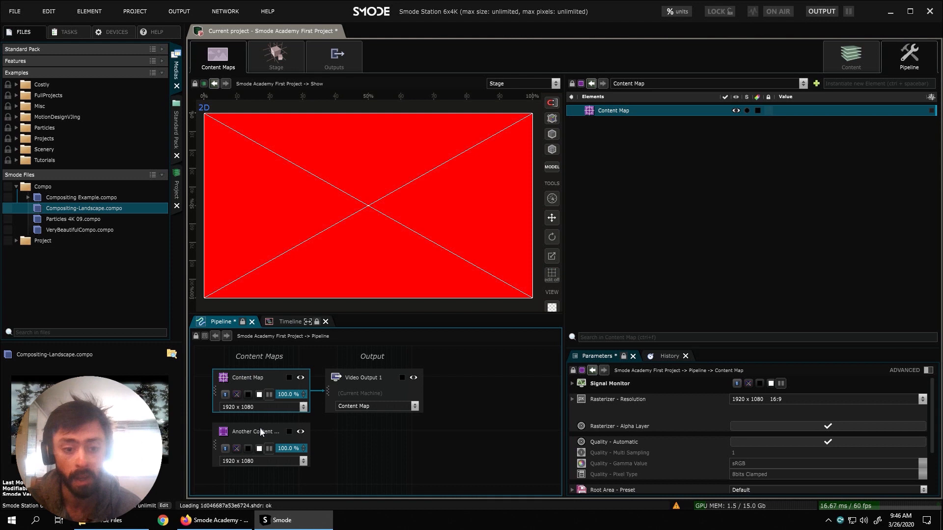
pyautogui.click(245, 434)
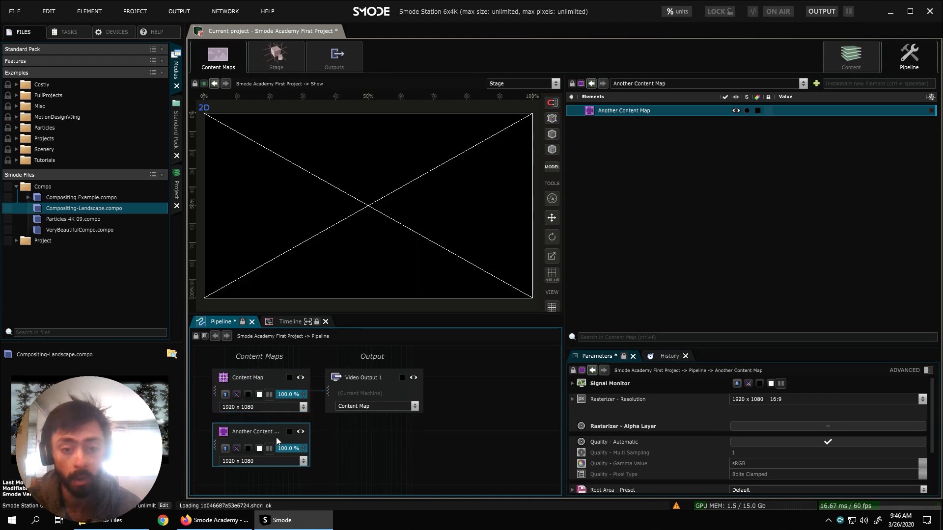
# Step: Set the Red layer's target to Another Content Map, and select that map in the pipeline to check it
pyautogui.click(846, 63)
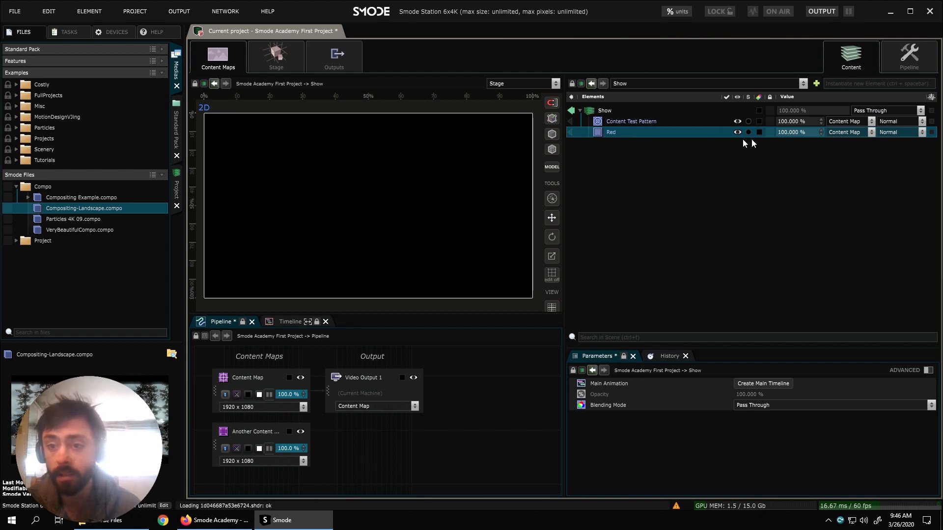
pyautogui.click(854, 133)
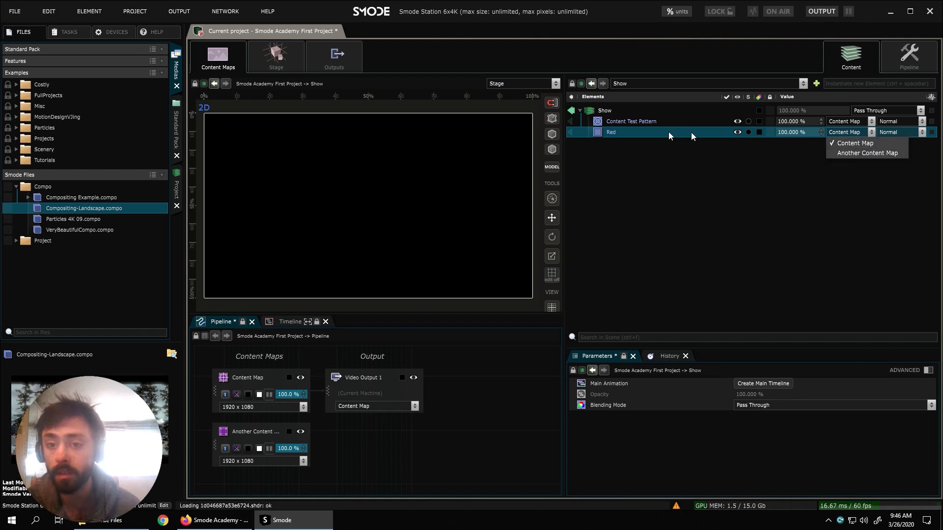
pyautogui.click(853, 153)
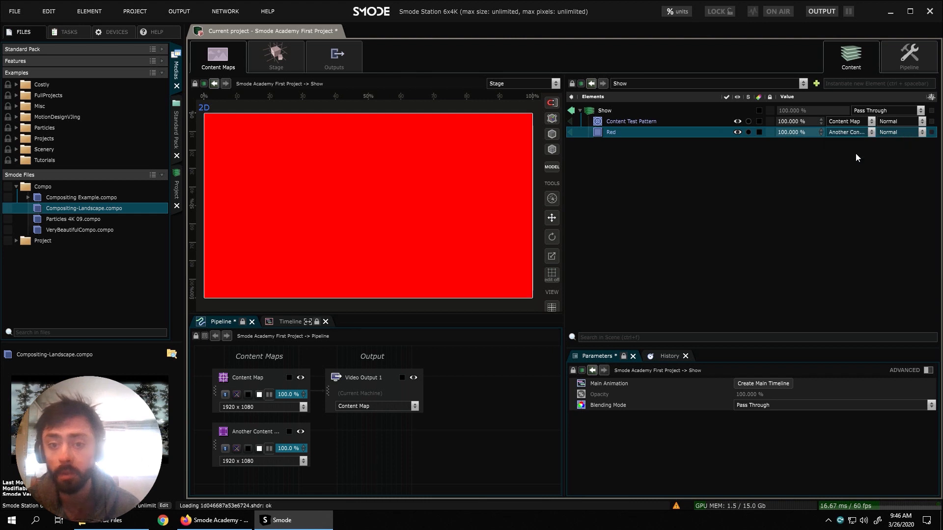
pyautogui.click(264, 432)
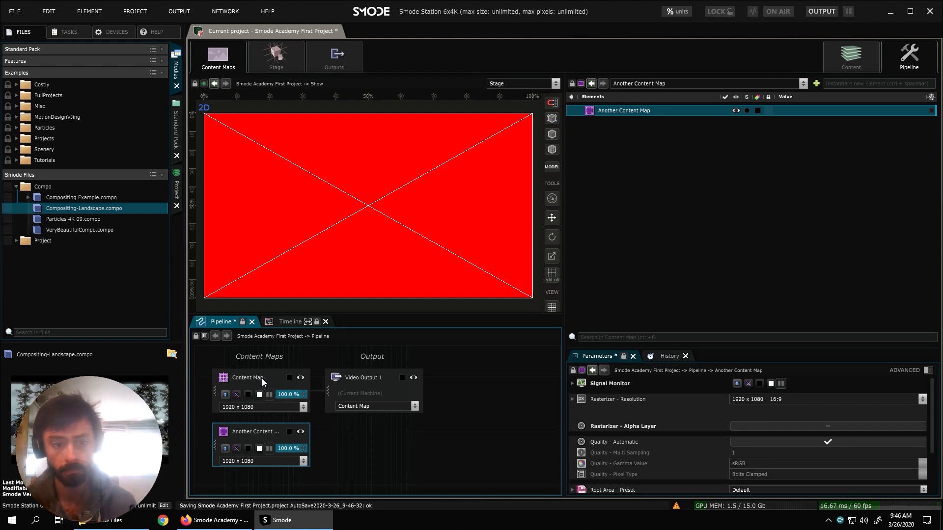
# Step: Display the 3D Stage and compare the Show's Content elements with the Stage's Pipeline elements, finishing on the Pipeline
pyautogui.click(845, 52)
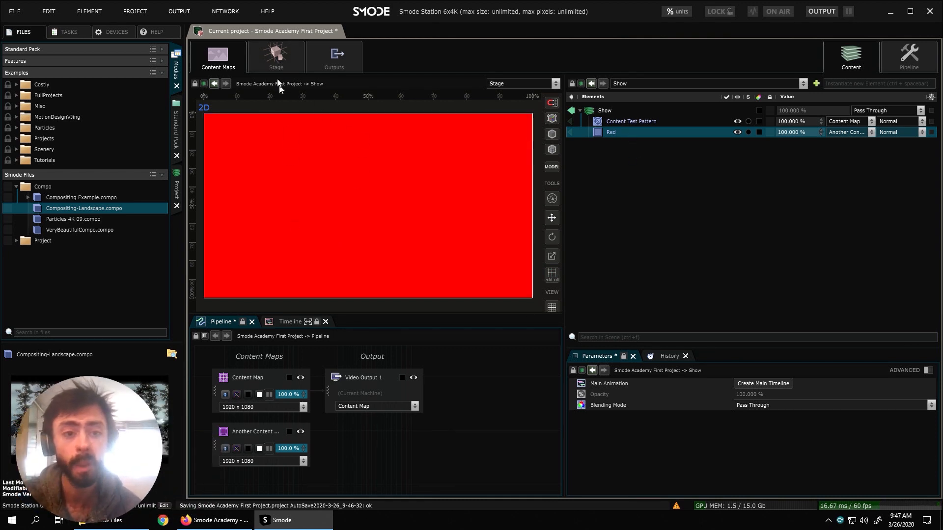
pyautogui.click(275, 63)
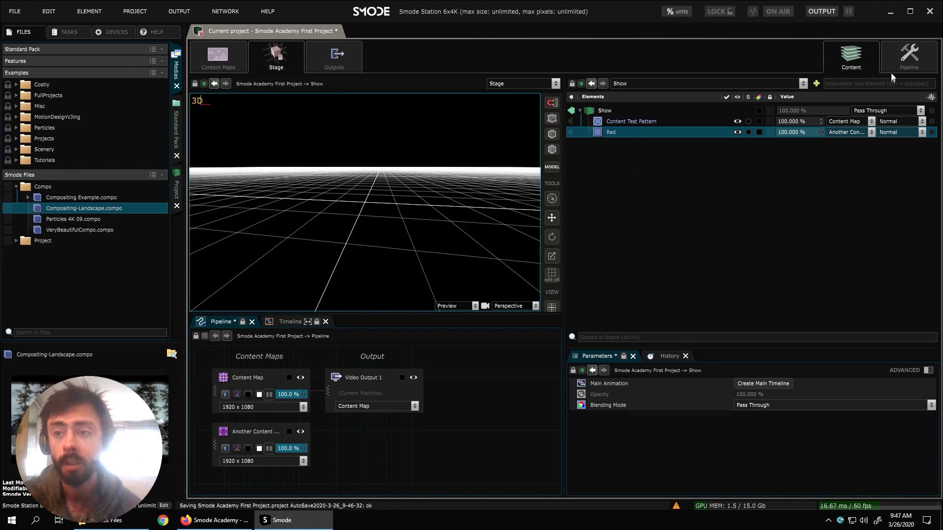
pyautogui.click(901, 63)
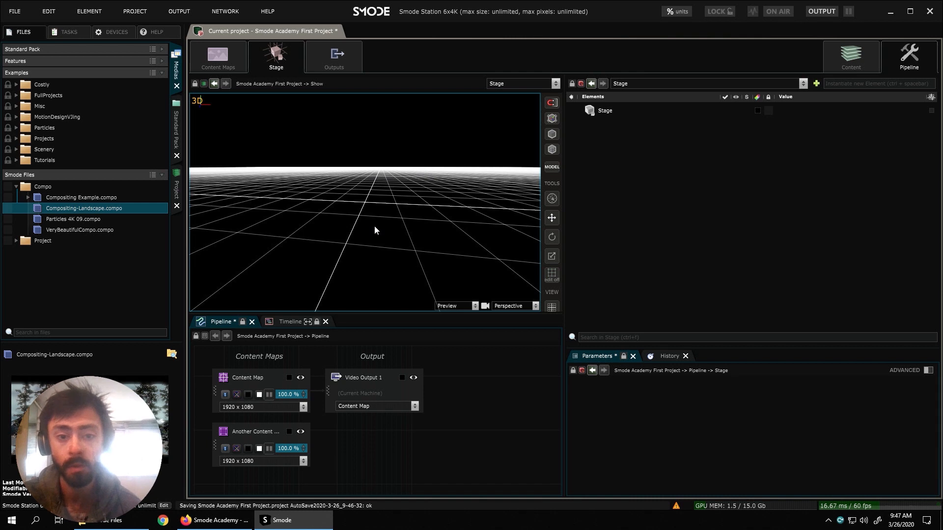
pyautogui.click(856, 58)
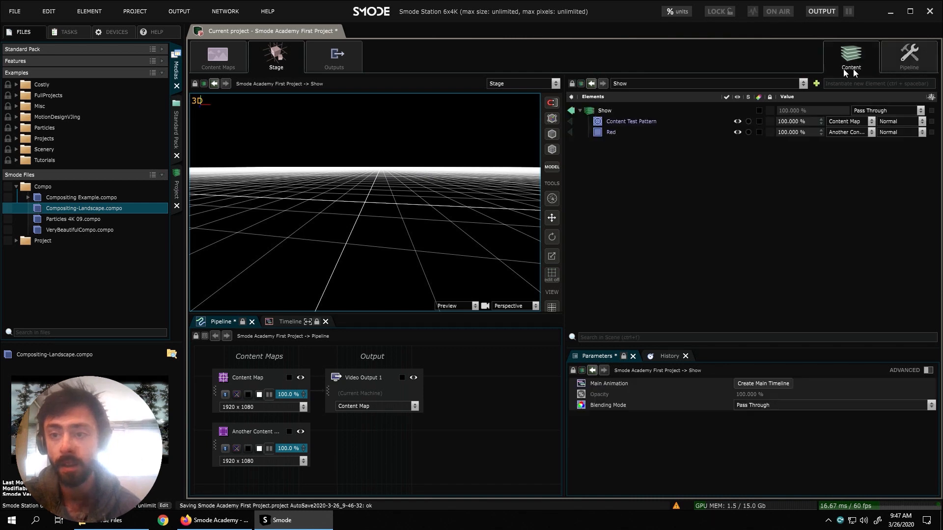
pyautogui.click(893, 60)
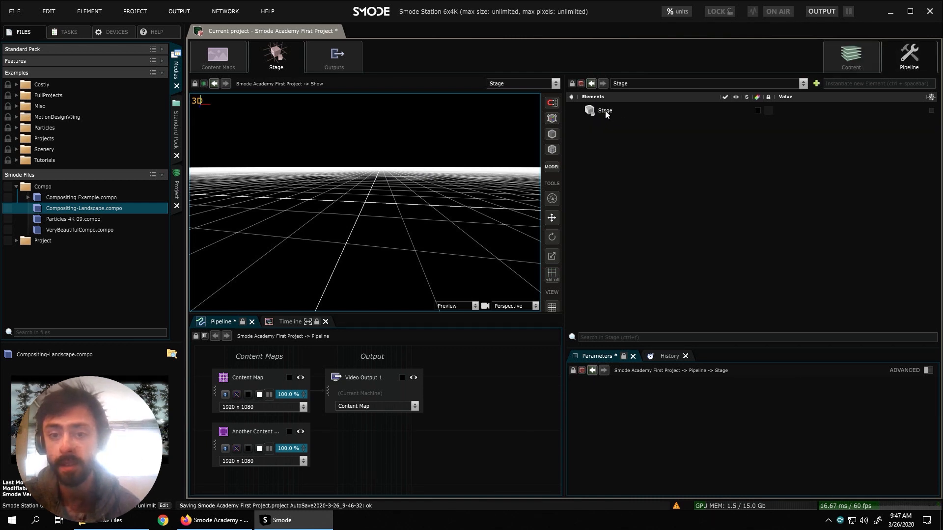
# Step: Add a Planar Led Screen element to the Stage with Content Map as its content
pyautogui.click(605, 111)
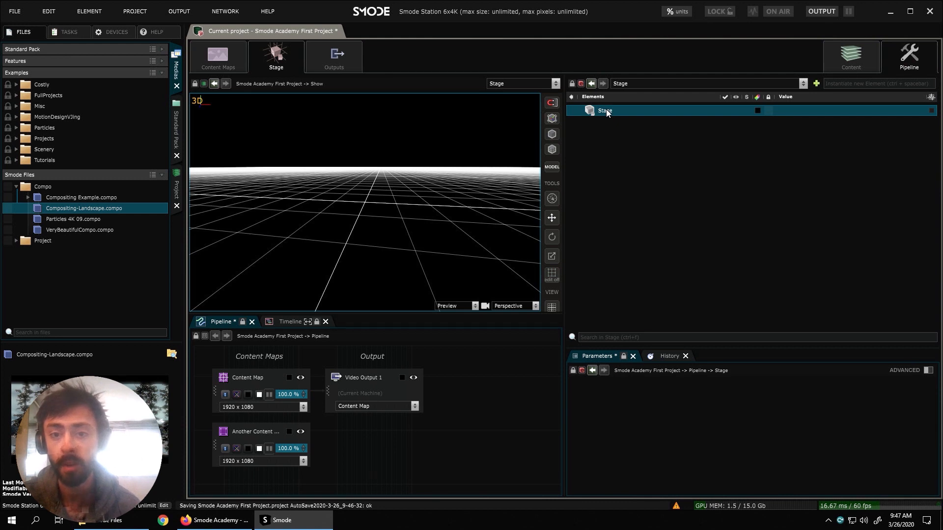
pyautogui.rightClick(606, 110)
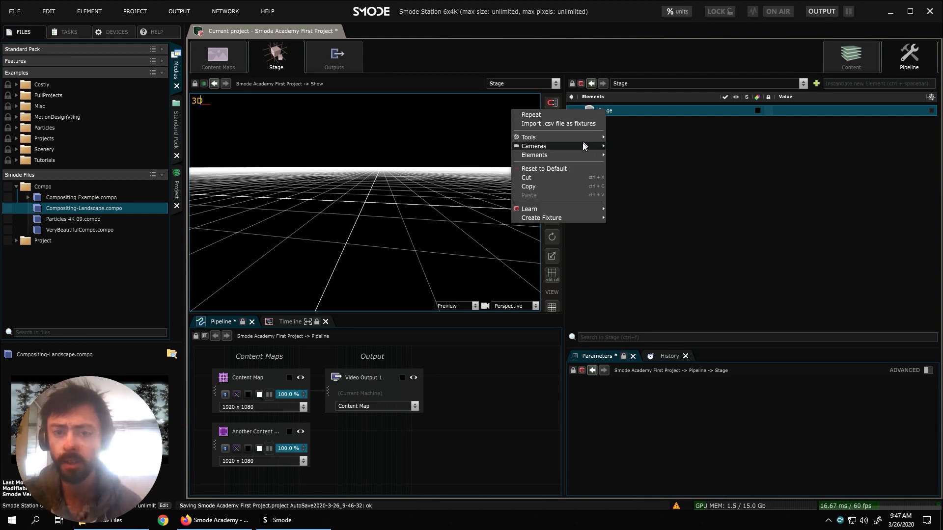
pyautogui.moveTo(577, 154)
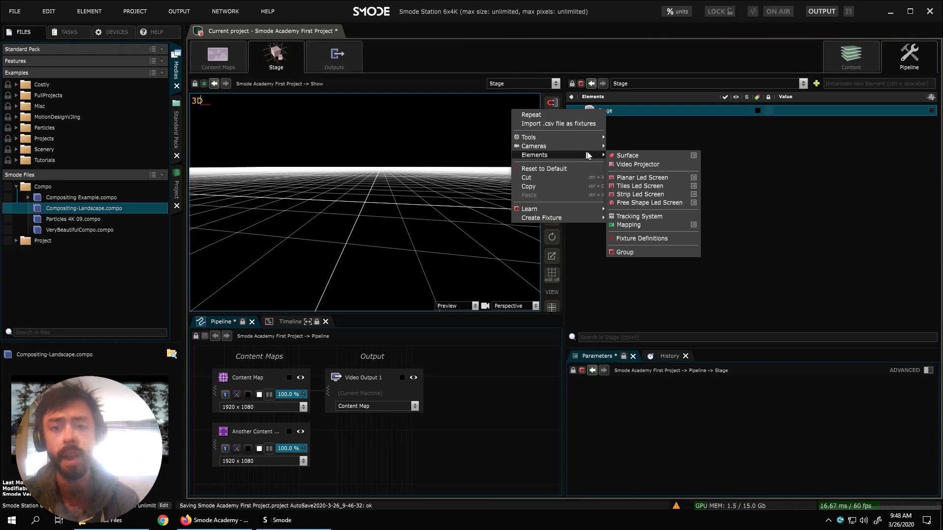
pyautogui.click(633, 179)
pyautogui.moveTo(530, 234); pyautogui.dragTo(495, 176)
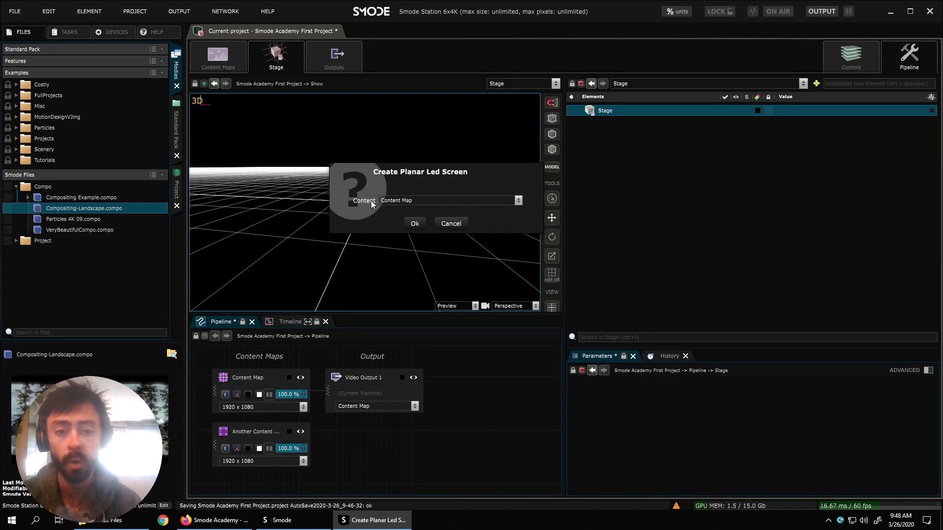
pyautogui.click(414, 223)
pyautogui.moveTo(411, 211)
pyautogui.mouseDown()
pyautogui.moveTo(370, 243)
pyautogui.moveTo(337, 237)
pyautogui.moveTo(433, 236)
pyautogui.moveTo(407, 222)
pyautogui.mouseUp()
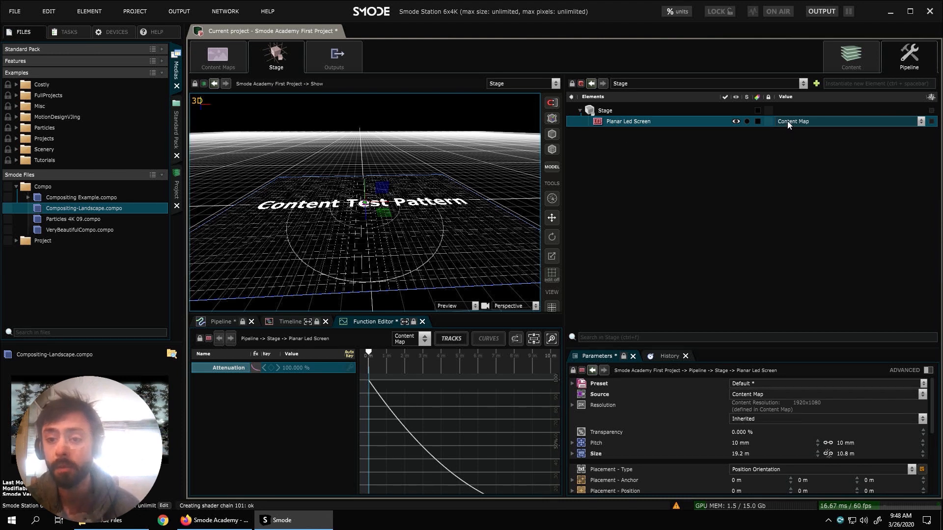
# Step: Switch the Planar Led Screen's source to Another Content Map and back to Content Map, comparing what the screen displays on the stage
pyautogui.click(812, 121)
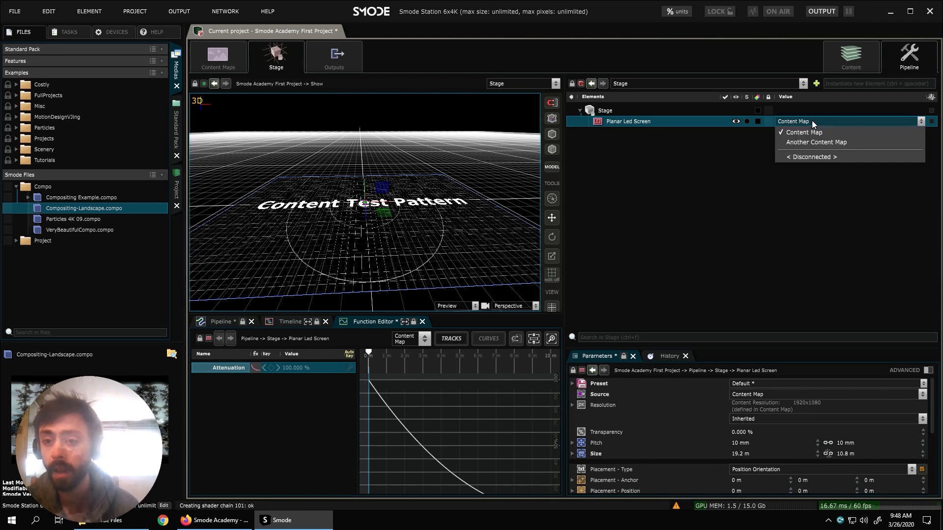
pyautogui.click(820, 142)
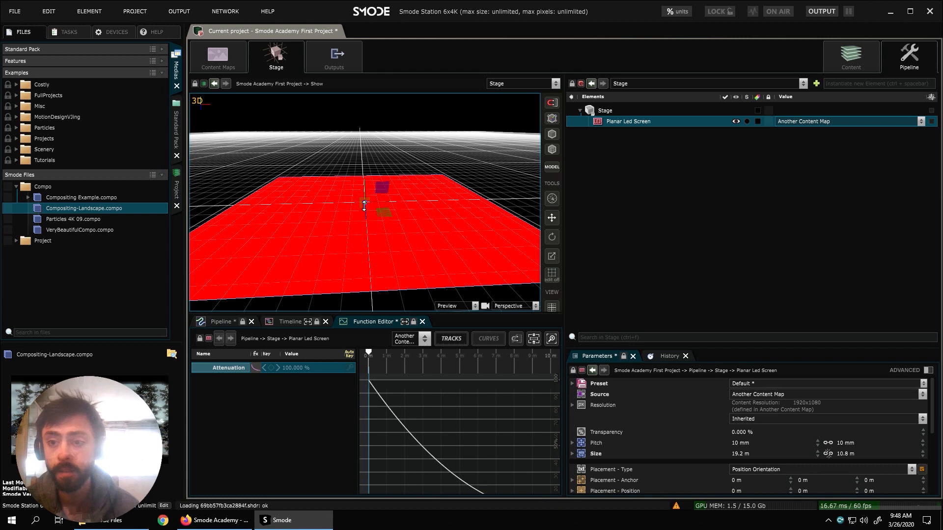
pyautogui.click(814, 121)
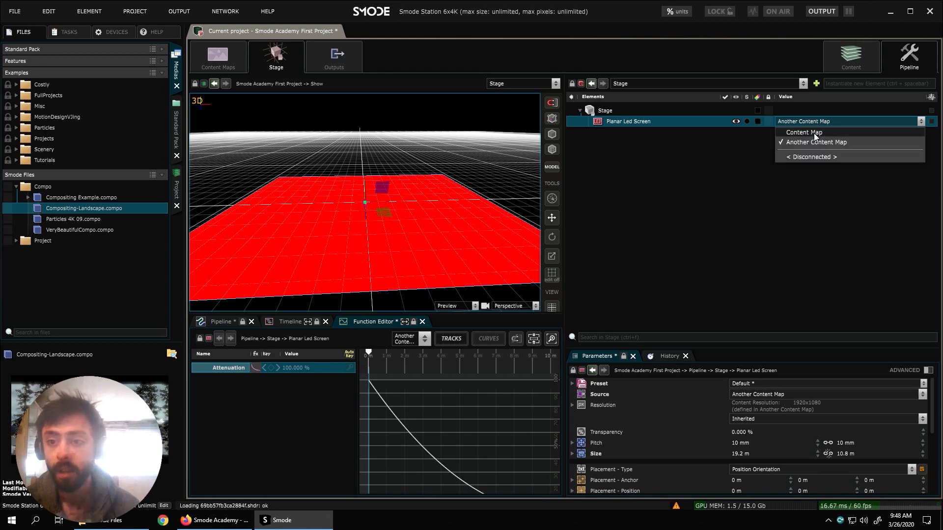
pyautogui.click(808, 132)
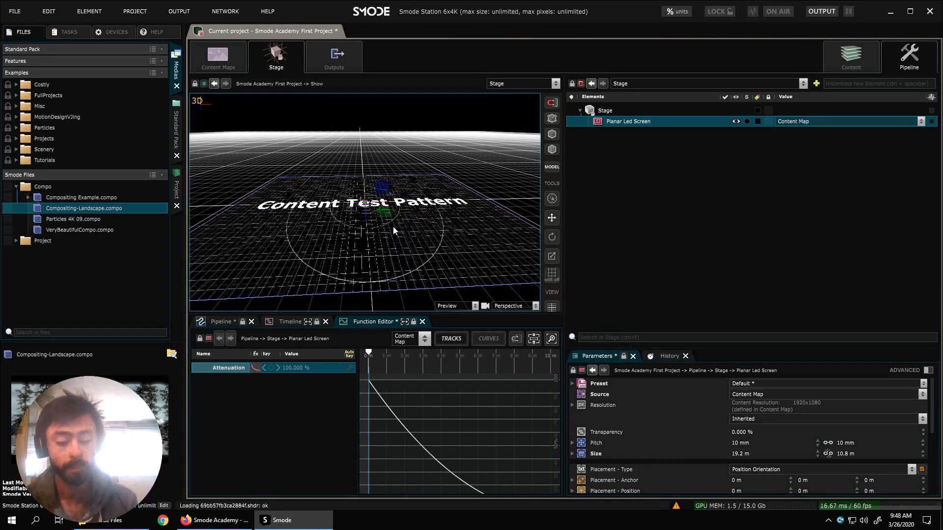
pyautogui.moveTo(403, 224); pyautogui.dragTo(384, 232)
pyautogui.scroll(-3, 378, 229)
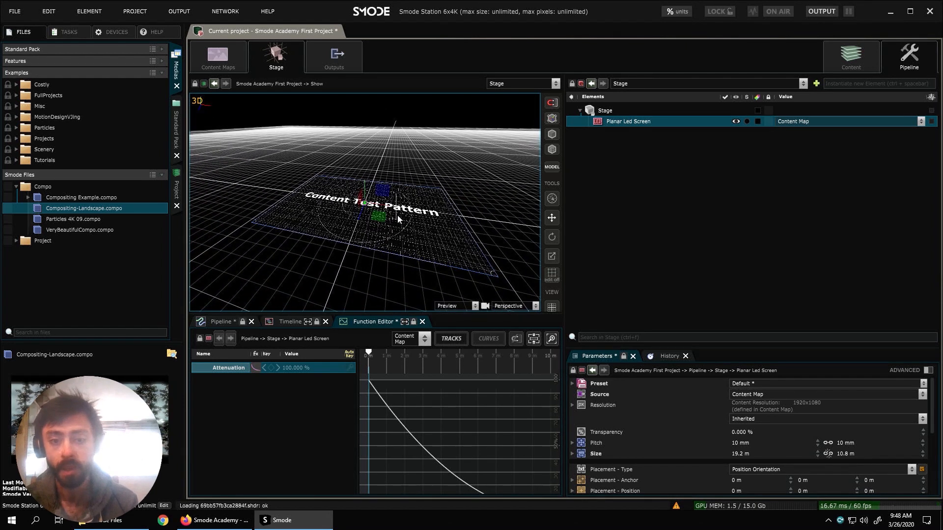
# Step: Add a Gradient 2D layer to the Show in the project's content
pyautogui.click(868, 62)
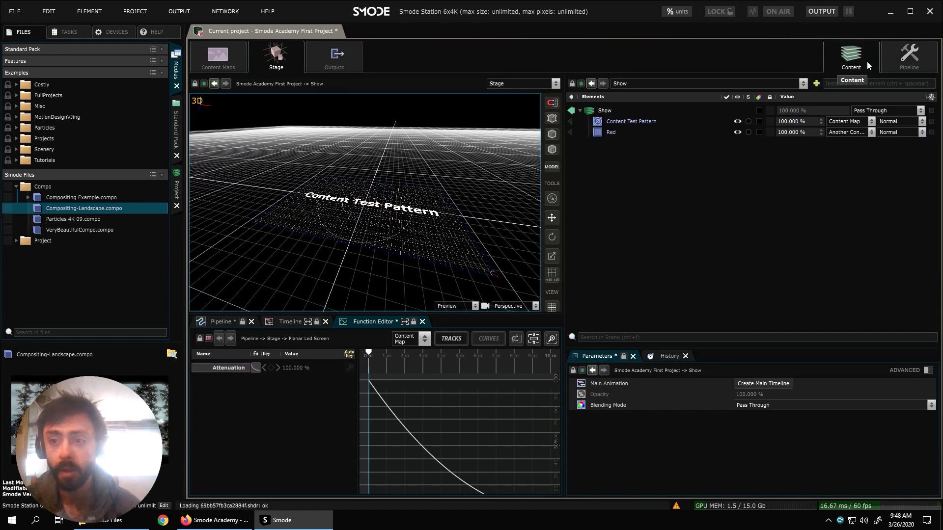
pyautogui.click(605, 113)
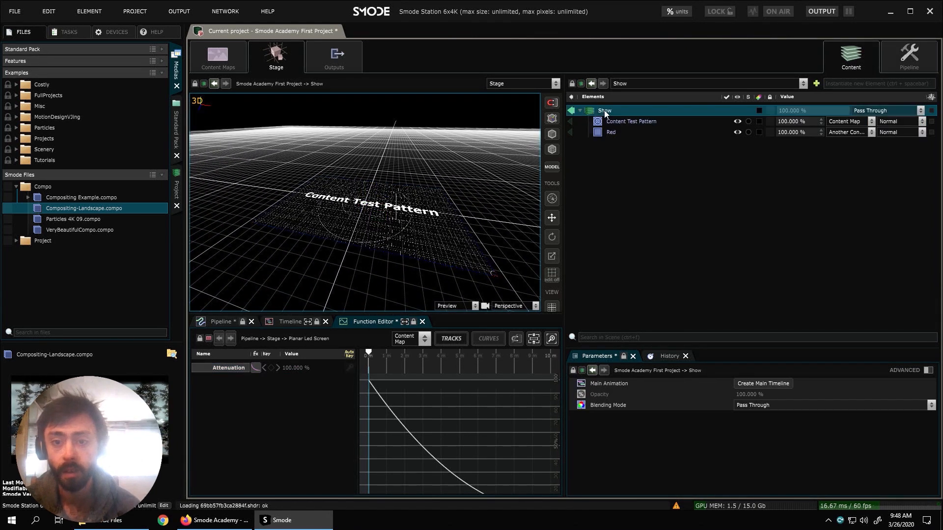
pyautogui.rightClick(607, 112)
pyautogui.moveTo(601, 122)
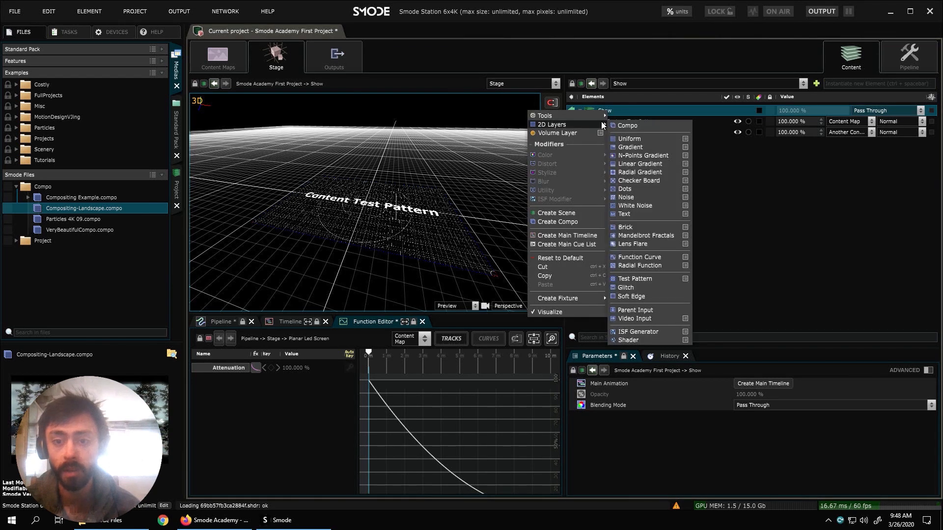
pyautogui.click(629, 146)
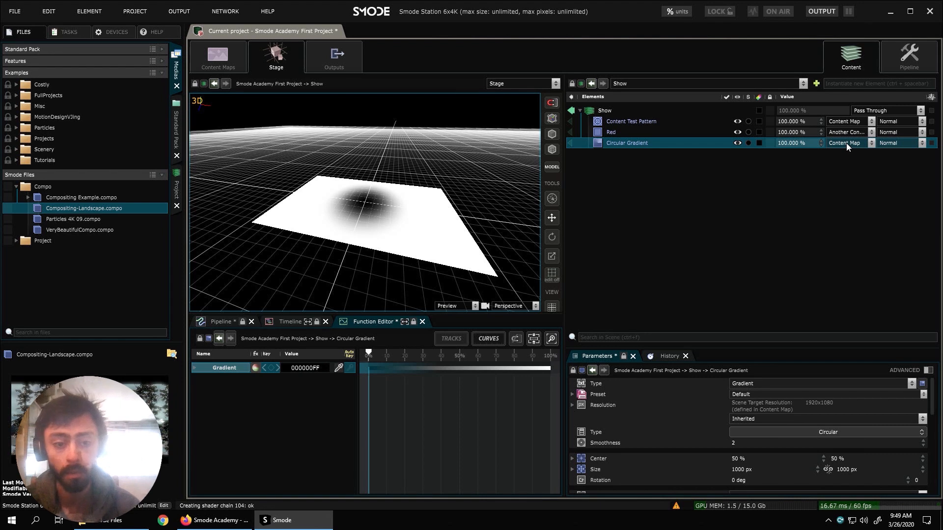
# Step: Add a second Planar Led Screen to the Stage in the pipeline, with Another Content Map as its content
pyautogui.click(911, 53)
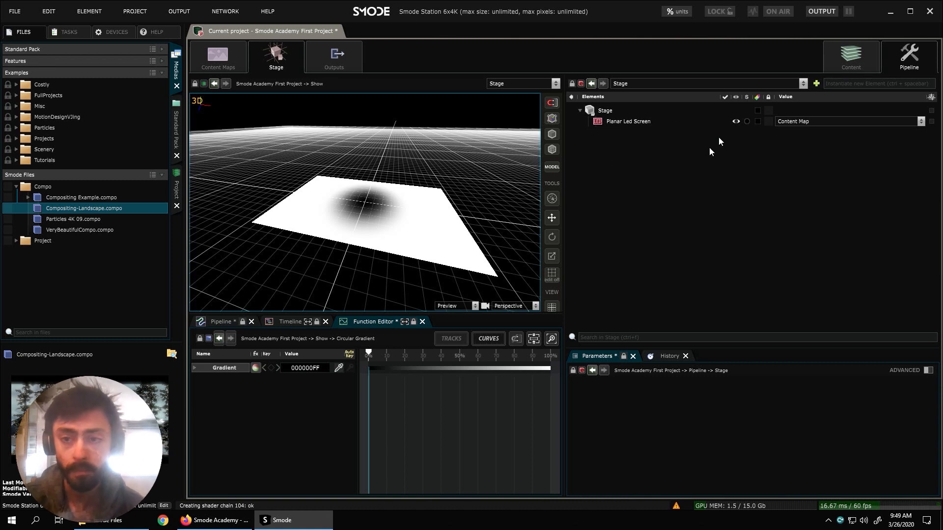
pyautogui.click(591, 112)
pyautogui.rightClick(604, 109)
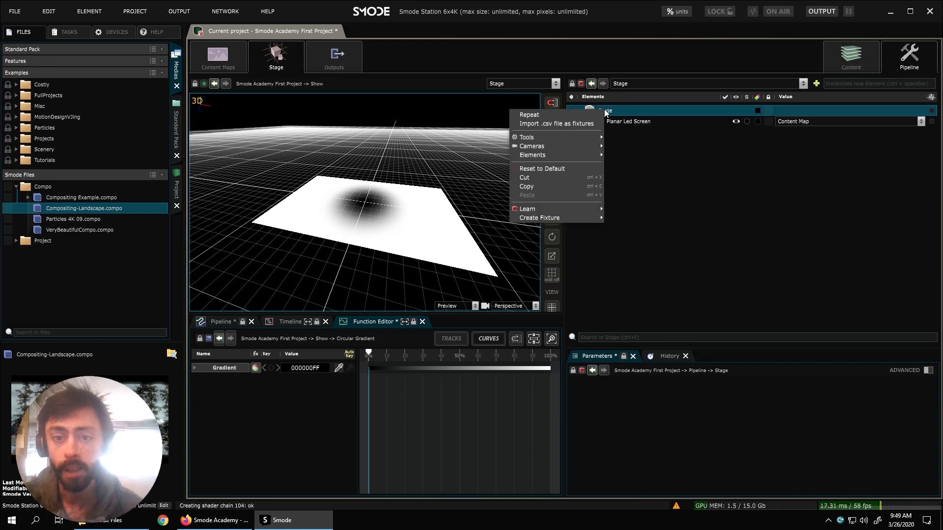
pyautogui.moveTo(588, 149)
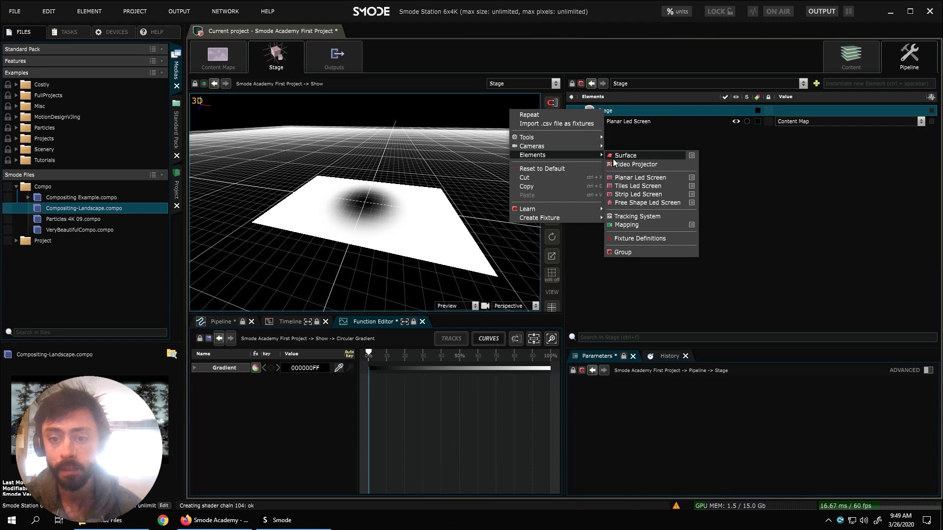
pyautogui.click(629, 178)
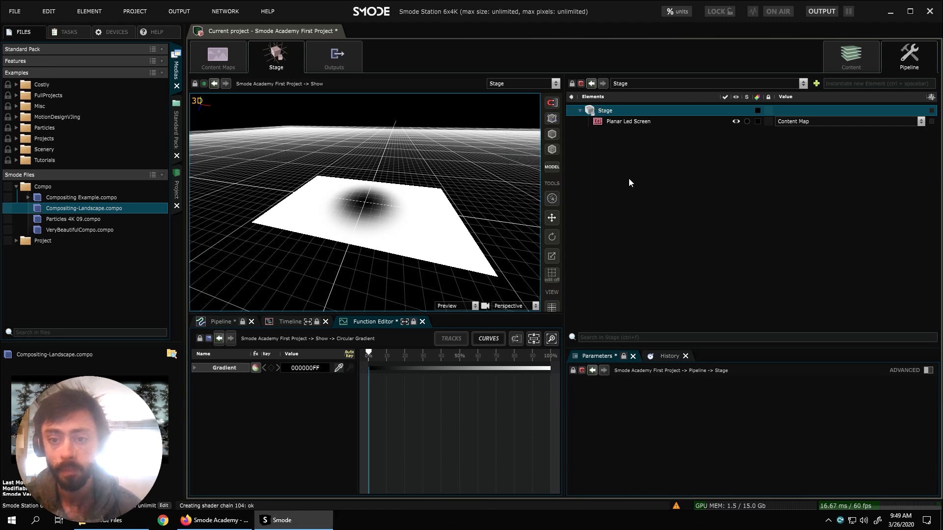
pyautogui.click(556, 256)
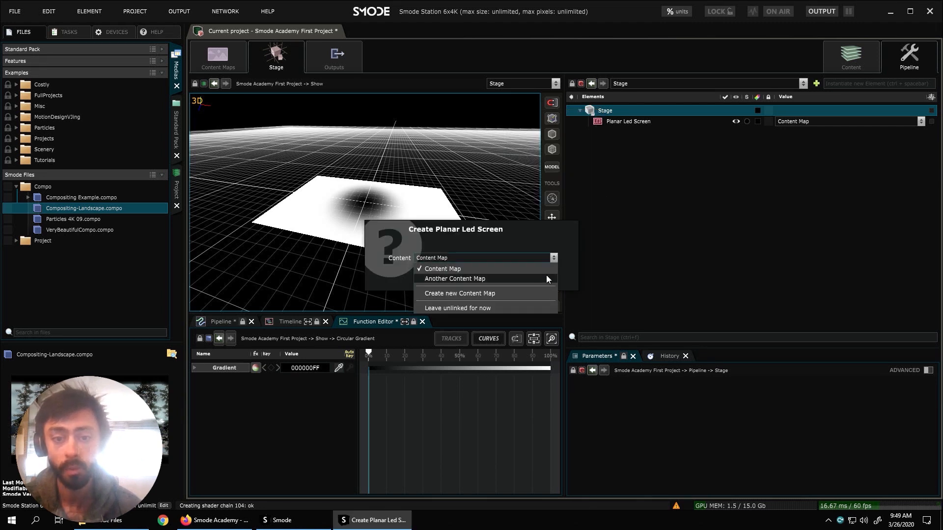
pyautogui.click(514, 278)
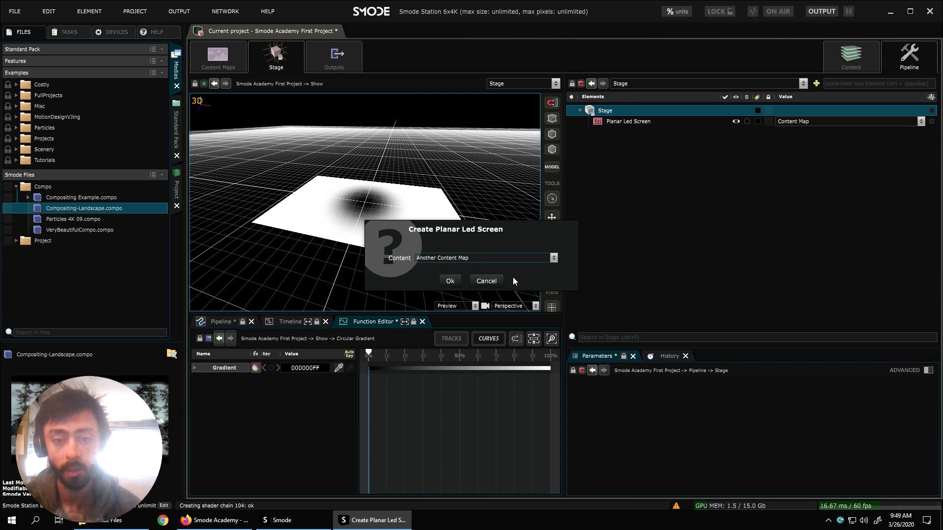
pyautogui.click(452, 282)
# Step: Move the second Planar Led Screen sideways to about 20.2 m so that it sits beside the first screen
pyautogui.moveTo(385, 204); pyautogui.dragTo(688, 238)
pyautogui.scroll(-3, 432, 216)
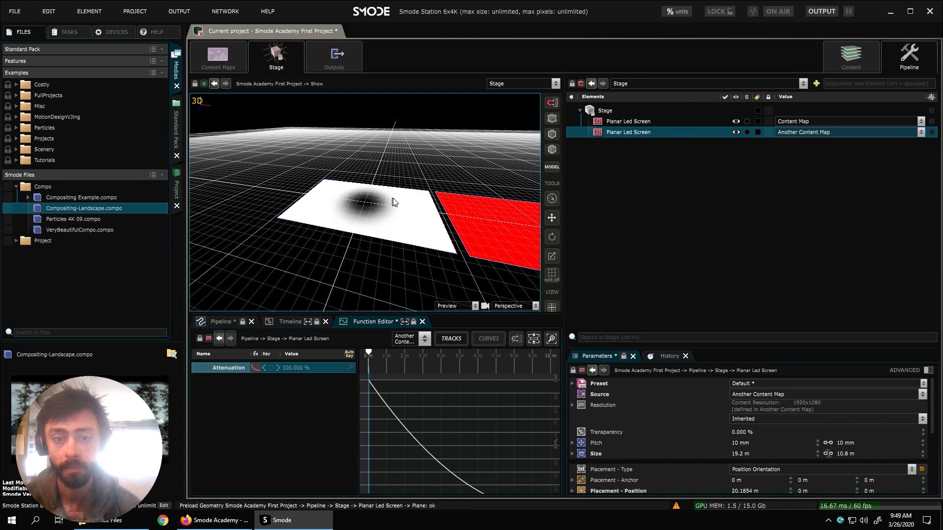
pyautogui.scroll(-2, 426, 216)
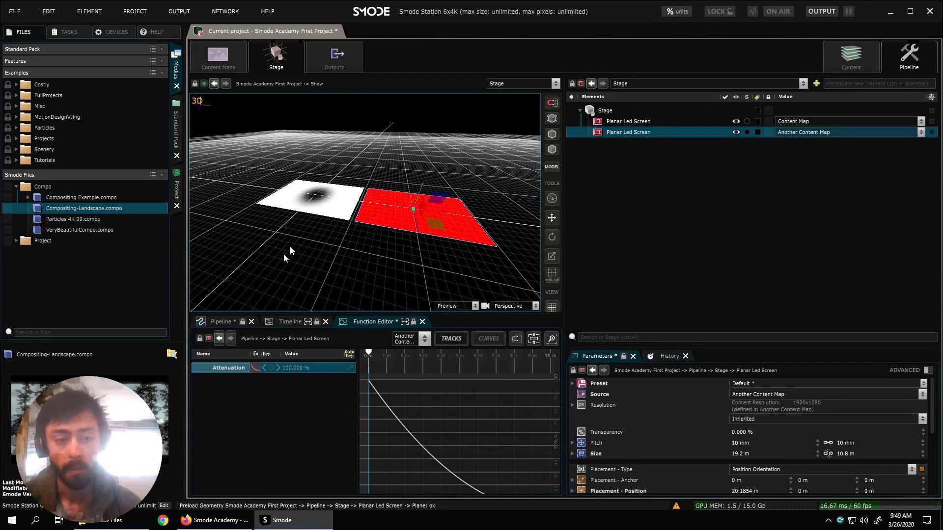
# Step: Display the pipeline graph beneath the stage view and adjust its height to compare the content maps with the LED screens
pyautogui.click(222, 322)
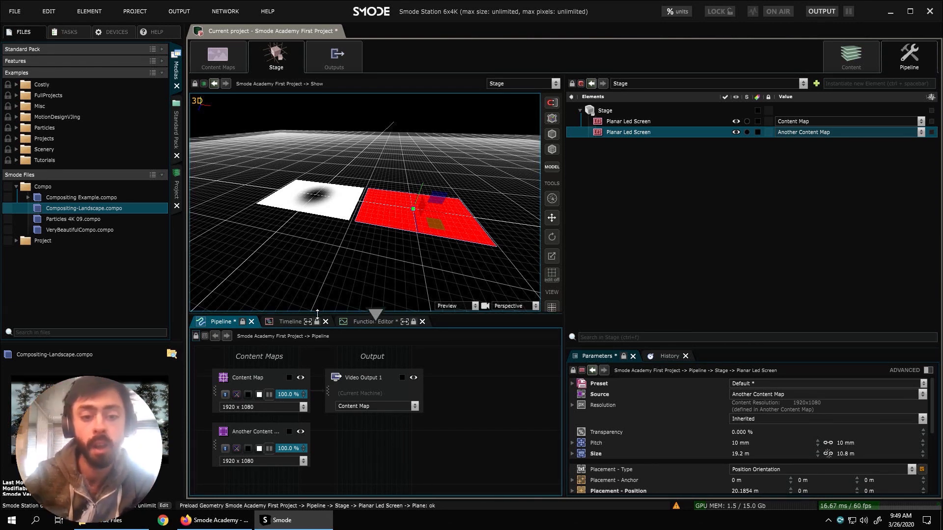
pyautogui.moveTo(319, 315); pyautogui.dragTo(319, 304)
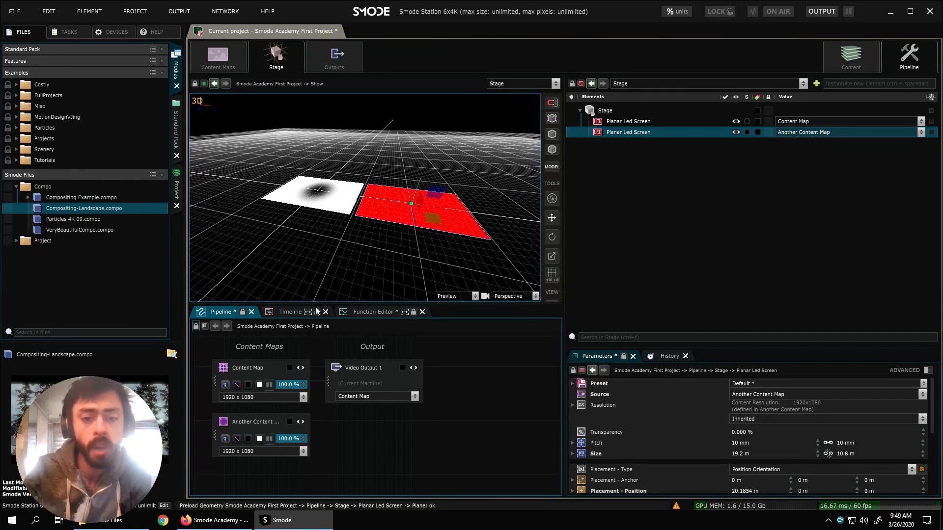
pyautogui.moveTo(326, 305); pyautogui.dragTo(327, 296)
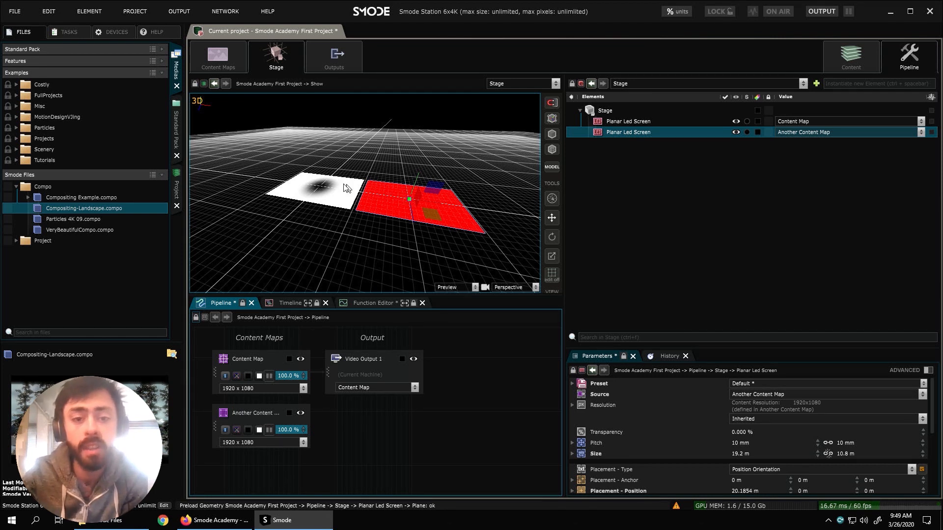
pyautogui.moveTo(326, 297); pyautogui.dragTo(379, 307)
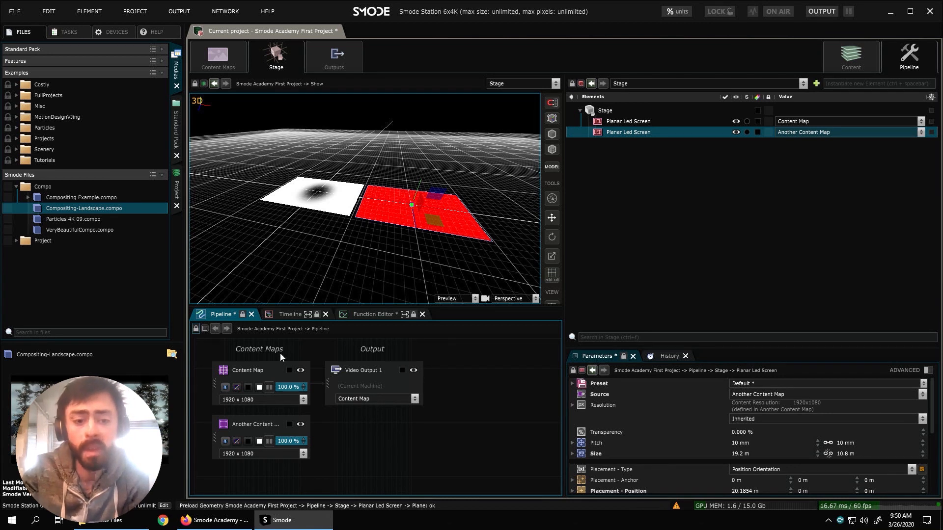
# Step: Add a Content Area to Content Map and shrink it to the map's upper-left quarter, about 957 x 524
pyautogui.click(261, 372)
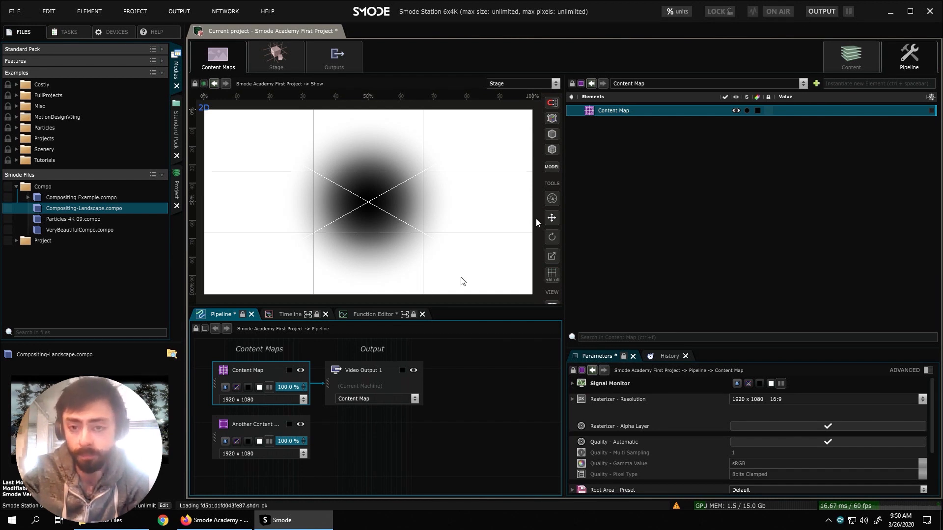
pyautogui.rightClick(608, 111)
pyautogui.click(617, 110)
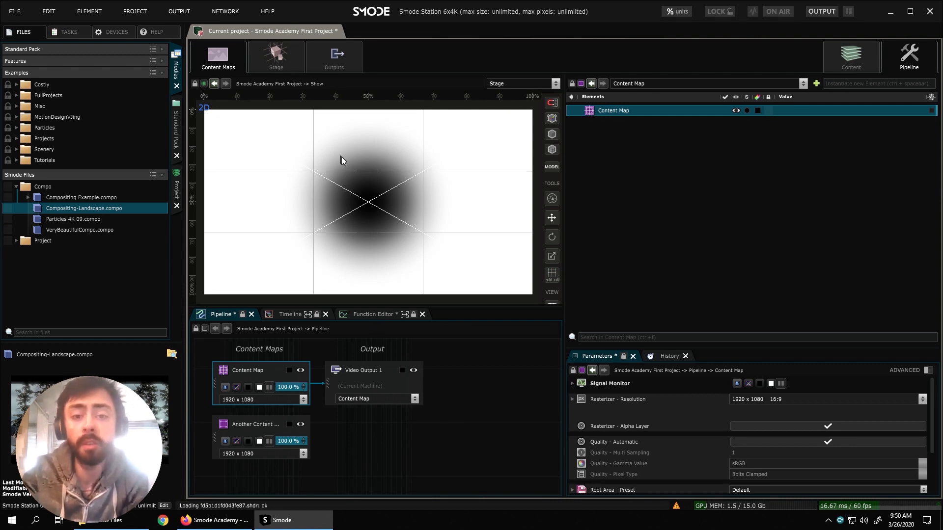
pyautogui.rightClick(612, 111)
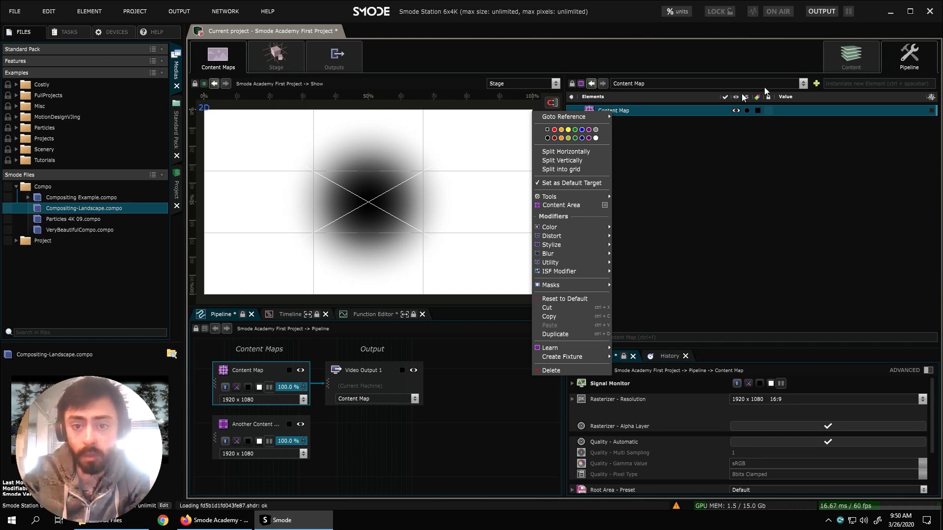
pyautogui.click(567, 206)
pyautogui.moveTo(531, 294); pyautogui.dragTo(368, 199)
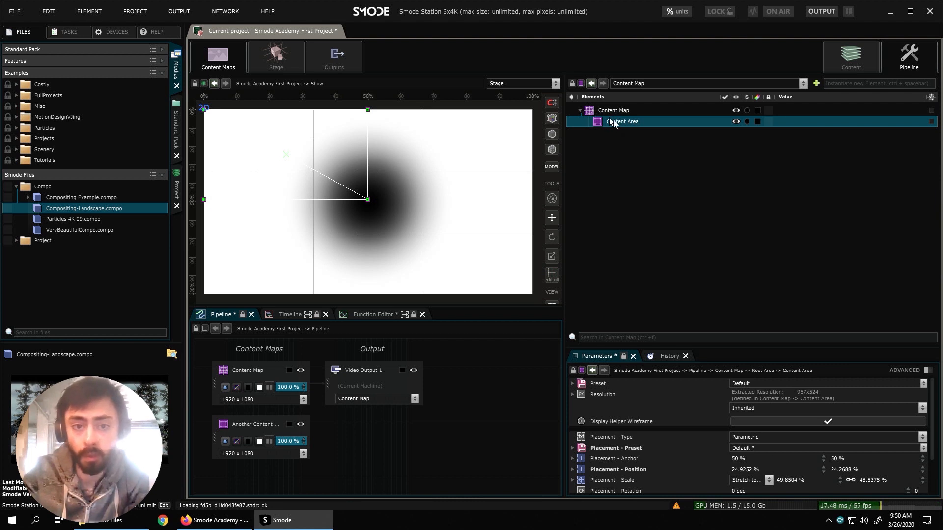
# Step: Set the Circular Gradient layer's target to the Content Area within Content Map
pyautogui.click(854, 58)
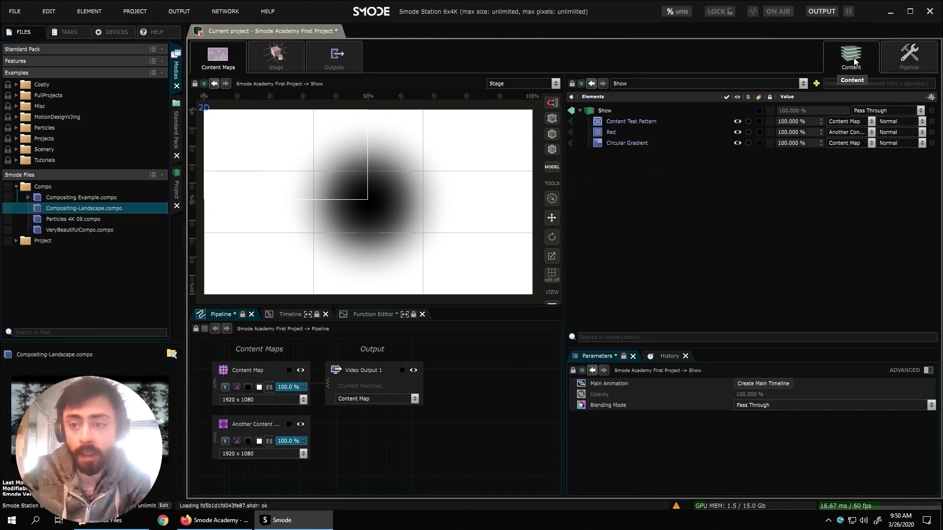
pyautogui.click(630, 143)
pyautogui.click(623, 133)
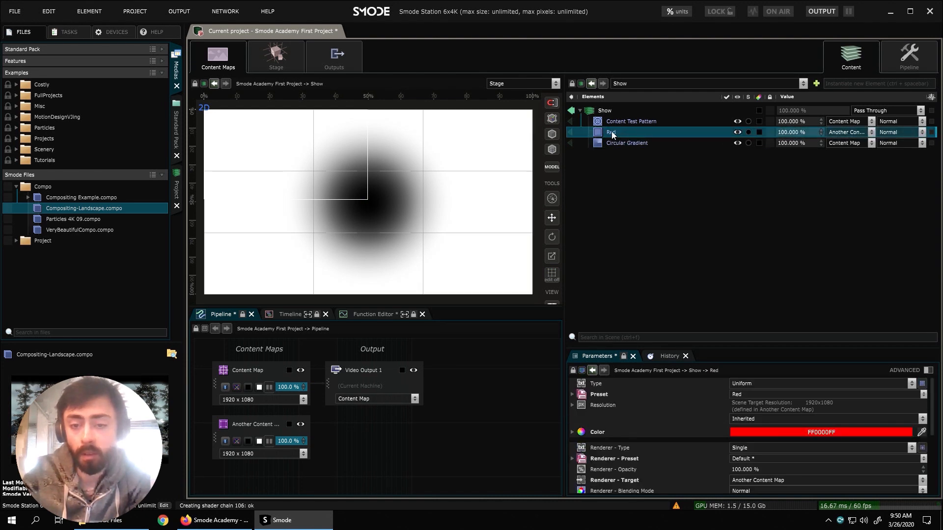
pyautogui.click(624, 143)
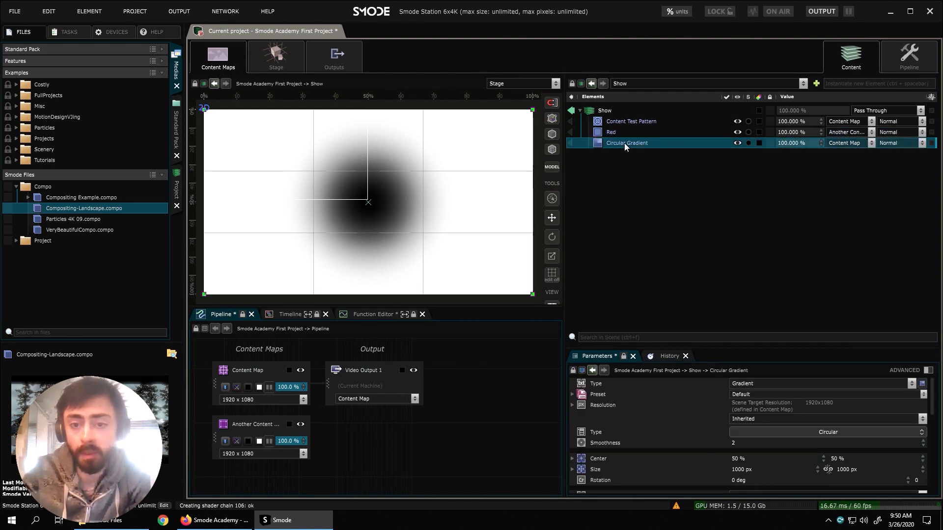
pyautogui.click(850, 144)
pyautogui.moveTo(854, 154)
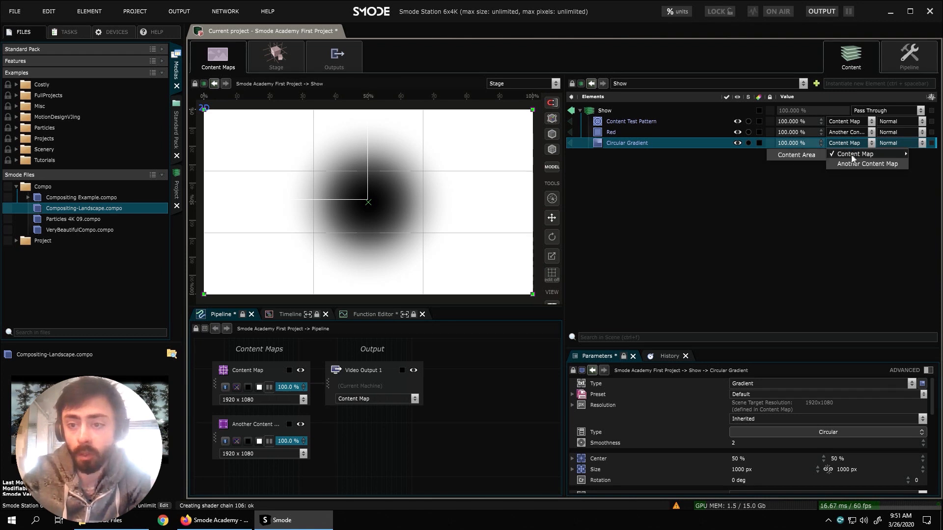
pyautogui.click(807, 154)
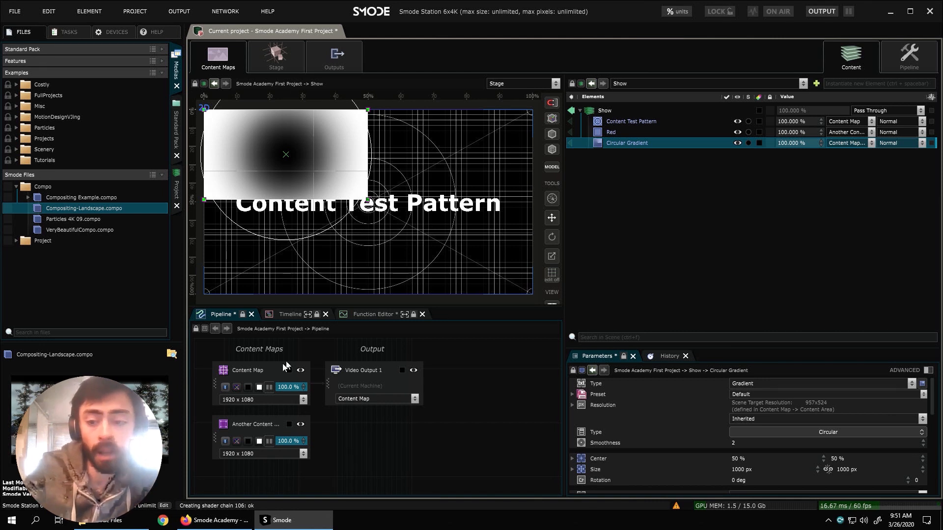
# Step: On the 3D stage, set the first Planar Led Screen's source to the Content Area within Content Map
pyautogui.click(278, 59)
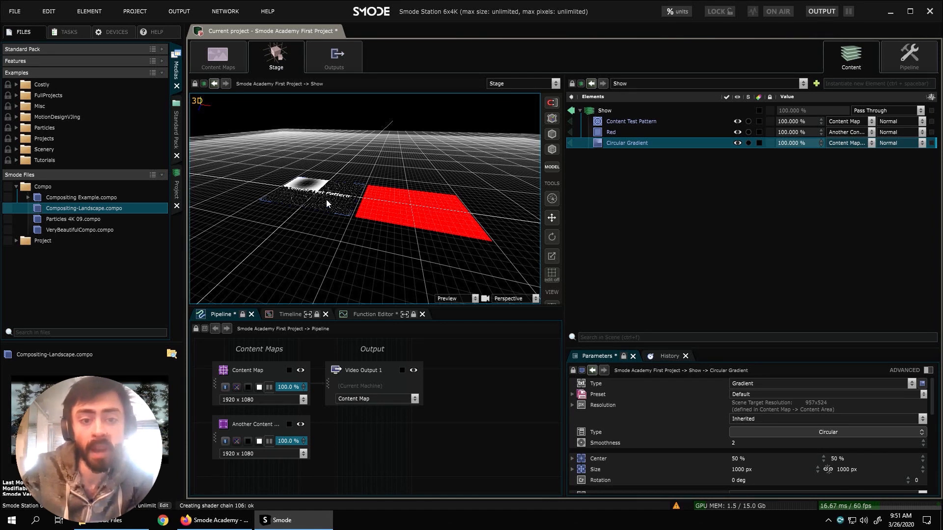
pyautogui.moveTo(319, 213); pyautogui.dragTo(379, 195)
pyautogui.scroll(3, 349, 266)
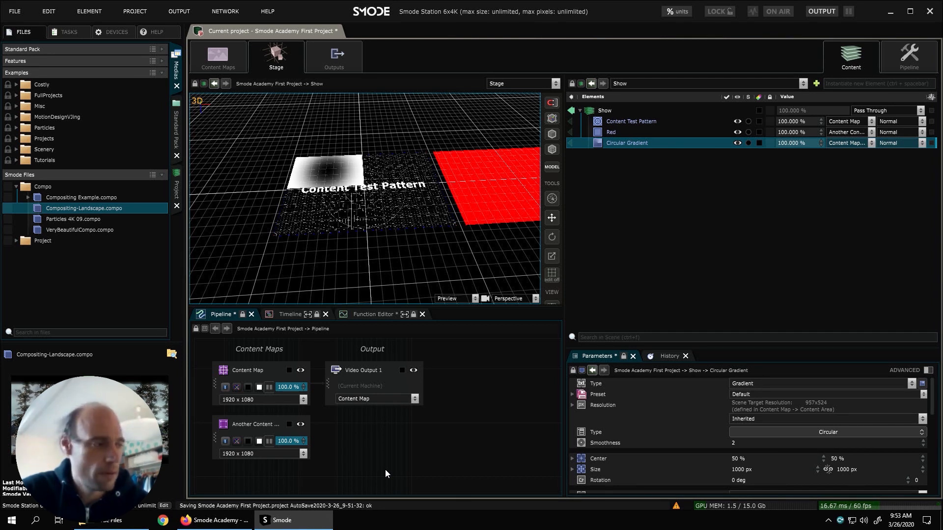
pyautogui.click(909, 59)
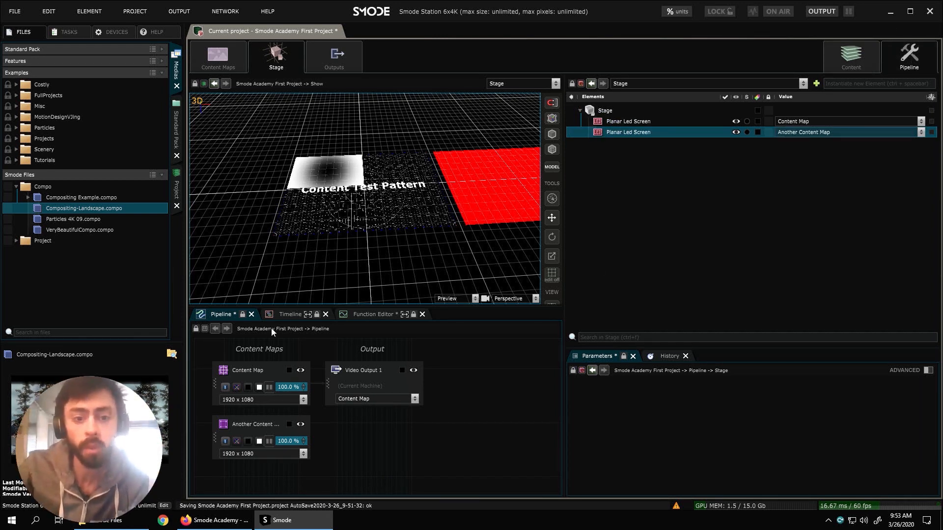
pyautogui.click(263, 371)
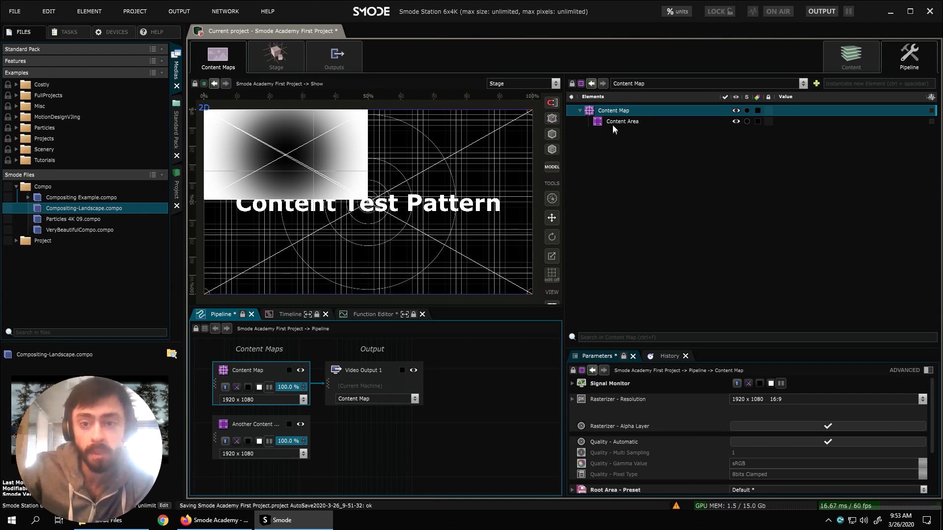
pyautogui.click(283, 57)
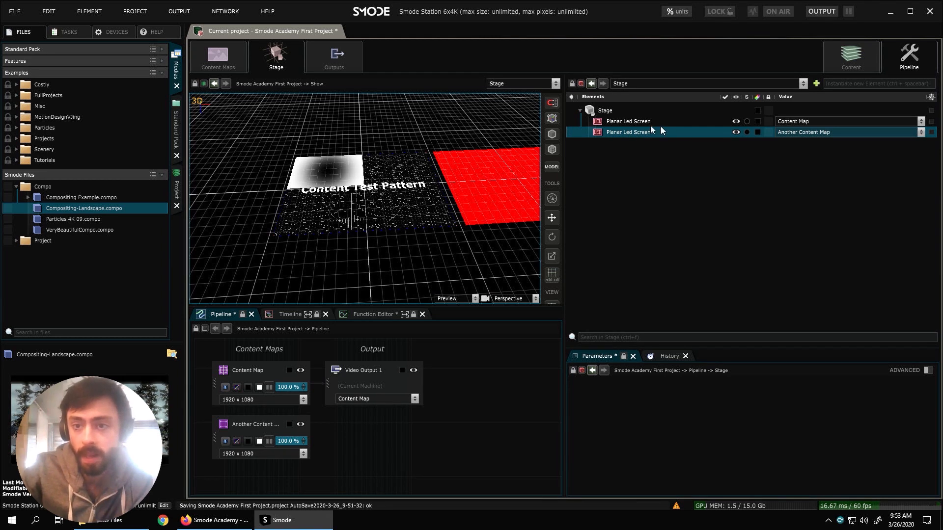
pyautogui.click(637, 123)
pyautogui.click(792, 124)
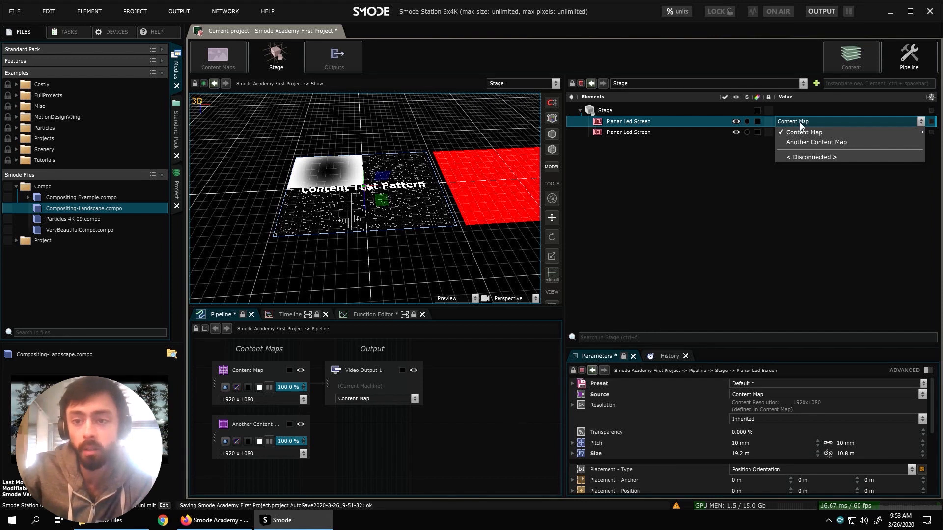
pyautogui.moveTo(794, 128)
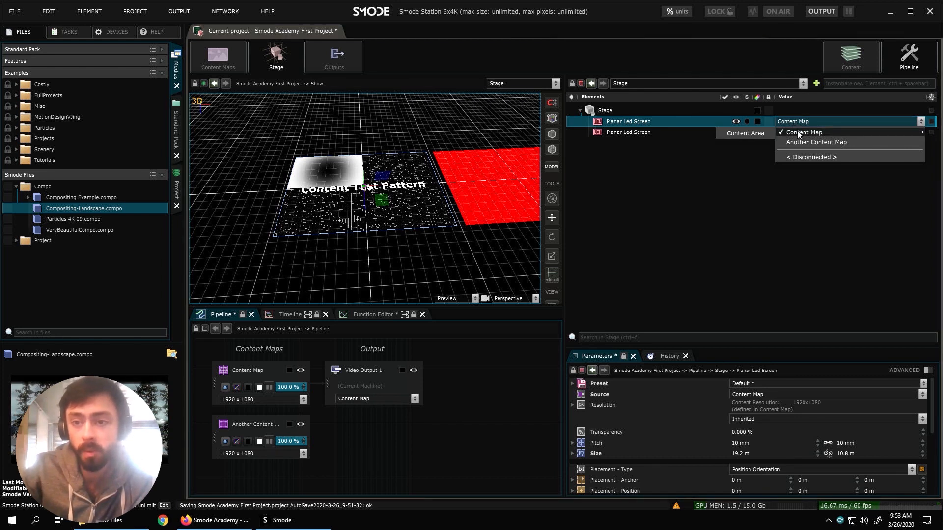
pyautogui.click(751, 134)
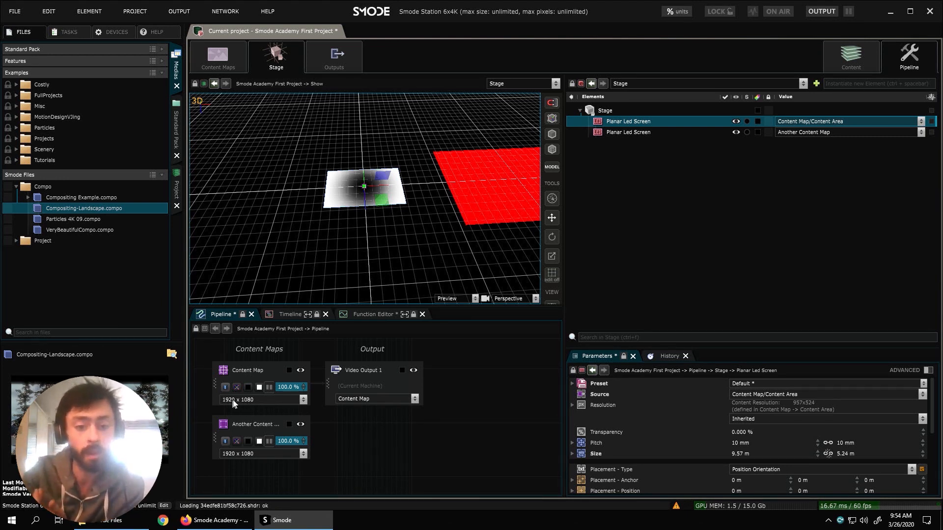
# Step: Set Content Map's resolution to a custom 5760 x 1080
pyautogui.click(246, 400)
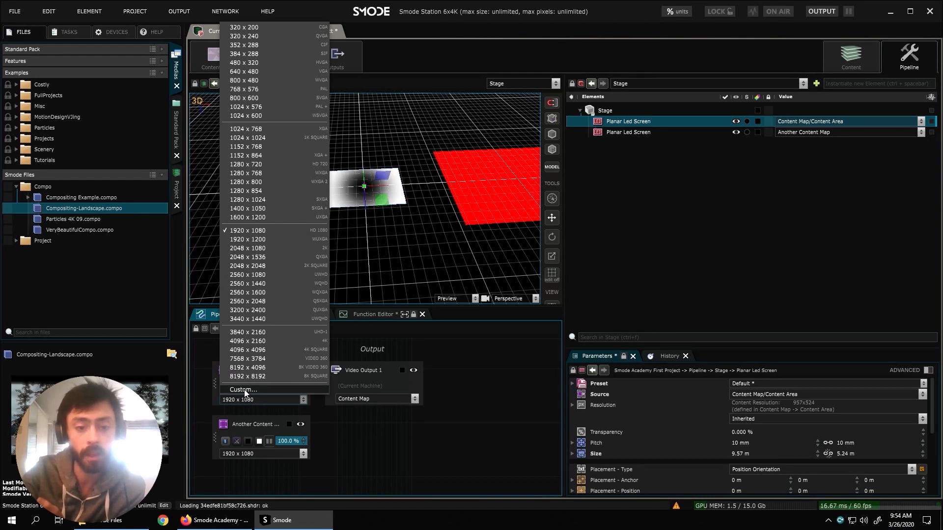
pyautogui.click(244, 390)
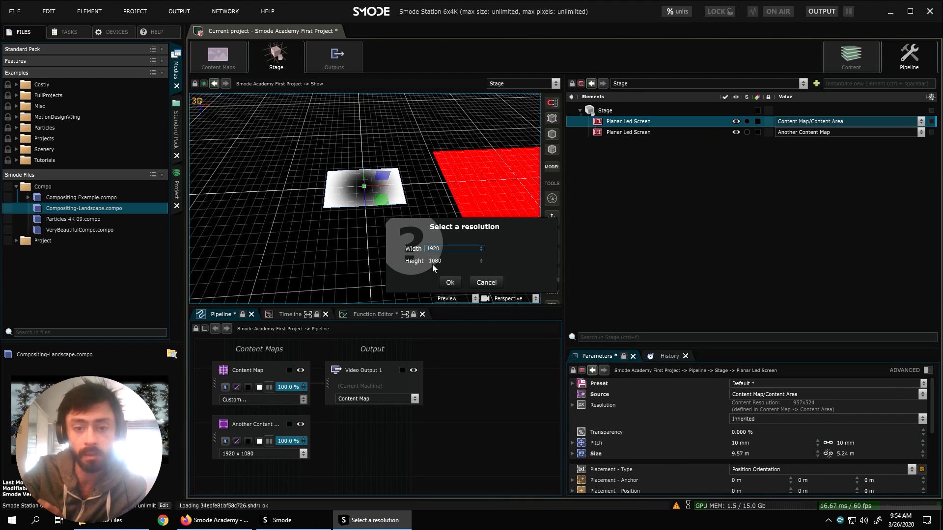
pyautogui.click(457, 248)
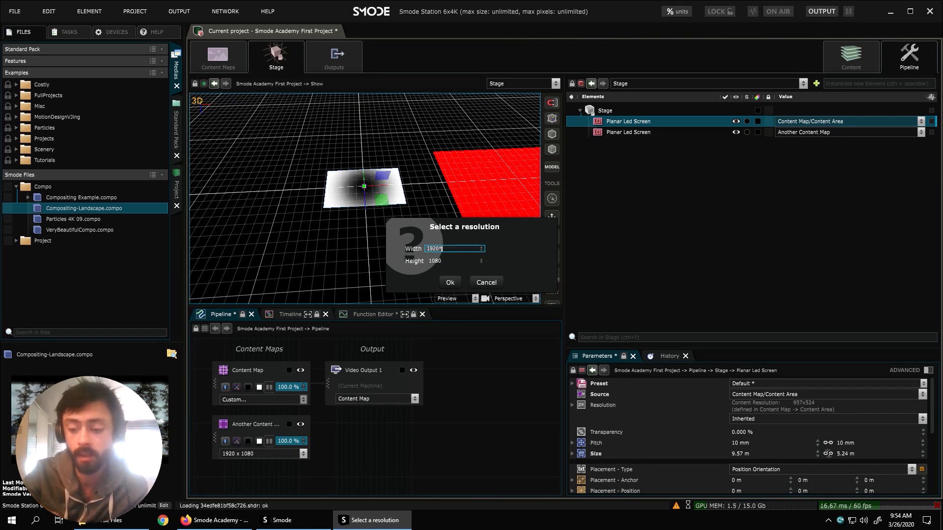
pyautogui.write('*3')
pyautogui.press('Return')
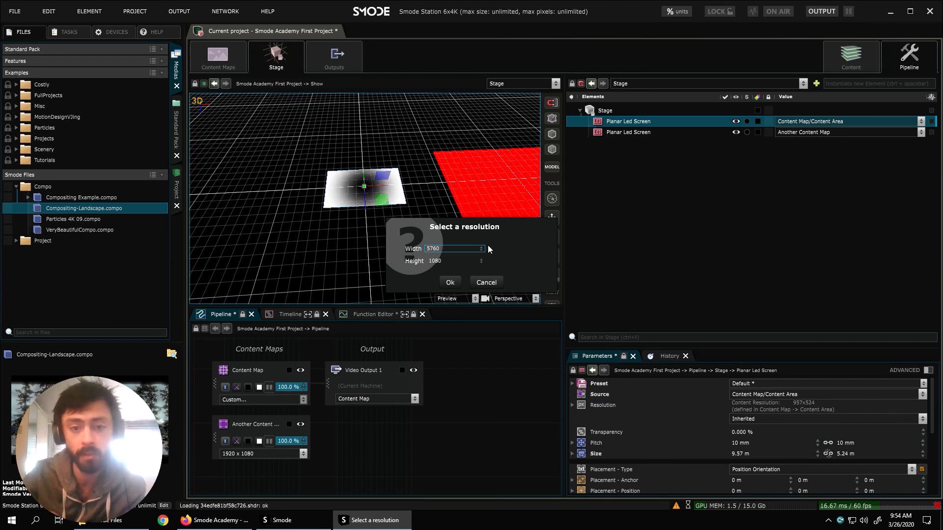
pyautogui.click(457, 280)
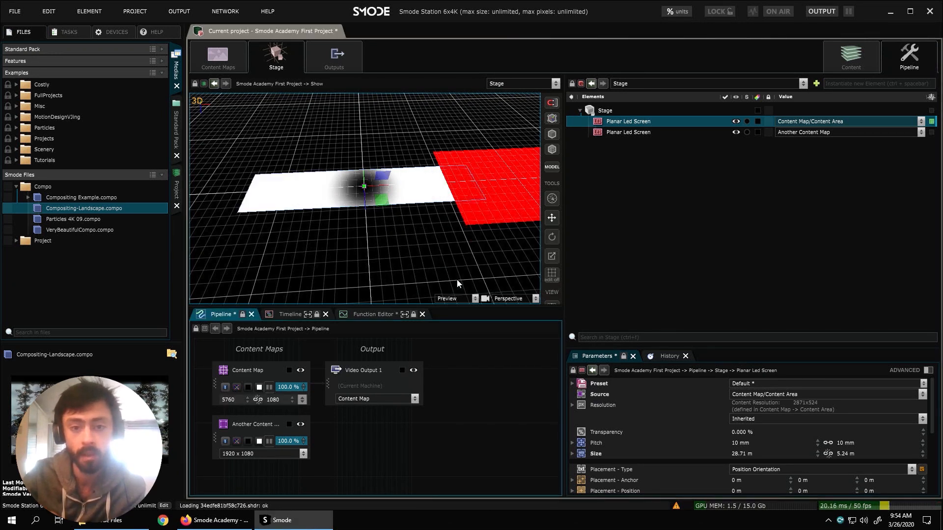
# Step: Delete the Content Area from Content Map
pyautogui.click(262, 373)
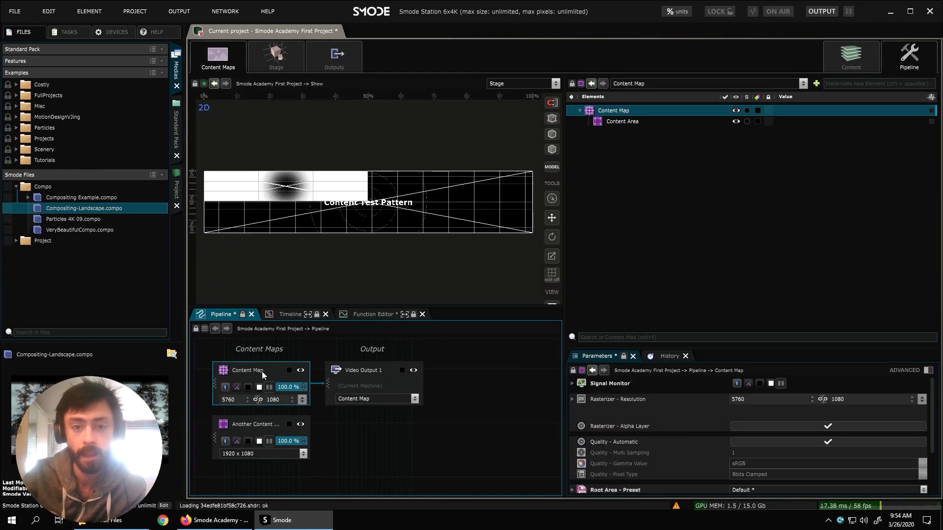
pyautogui.click(624, 122)
pyautogui.press('Delete')
pyautogui.press('Return')
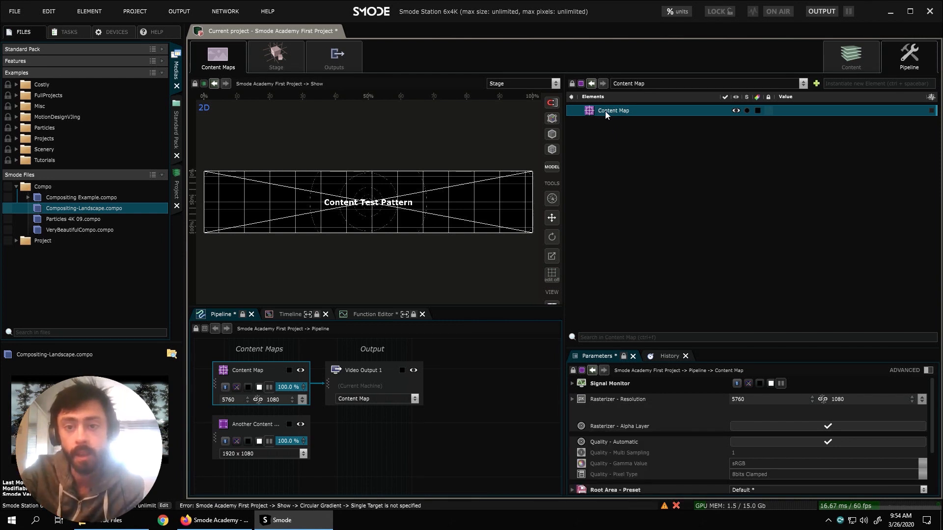
# Step: Split Content Map horizontally into 3 number-labelled columns and select each resulting area to check its extent
pyautogui.rightClick(605, 111)
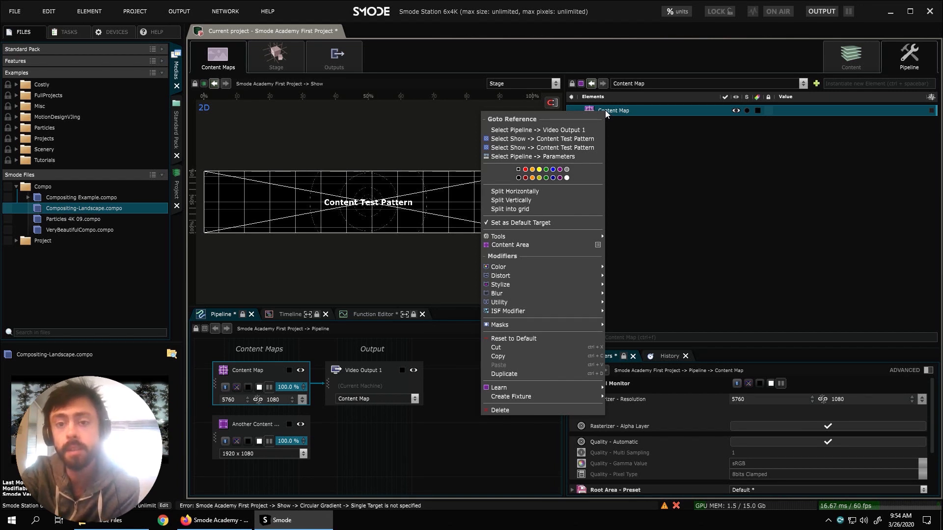
pyautogui.click(506, 190)
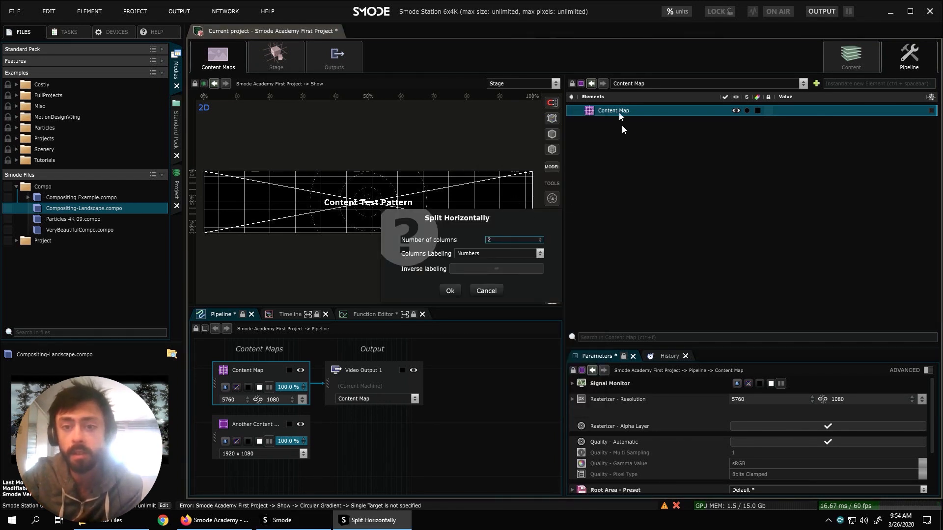
pyautogui.click(512, 240)
pyautogui.write('3')
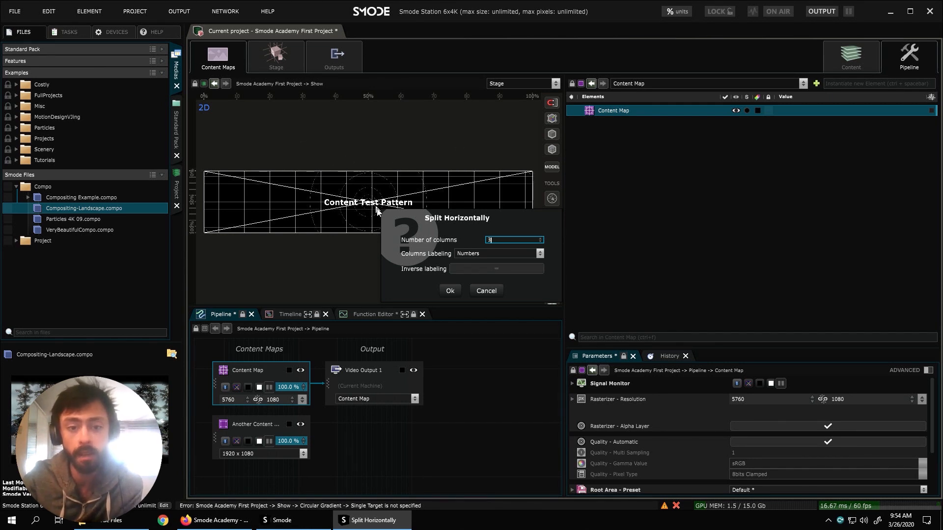
pyautogui.click(449, 291)
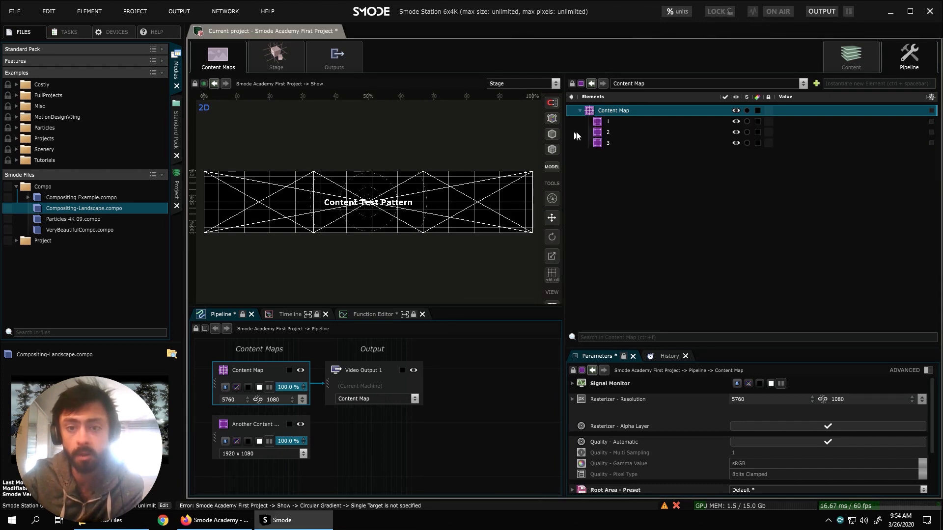
pyautogui.click(611, 124)
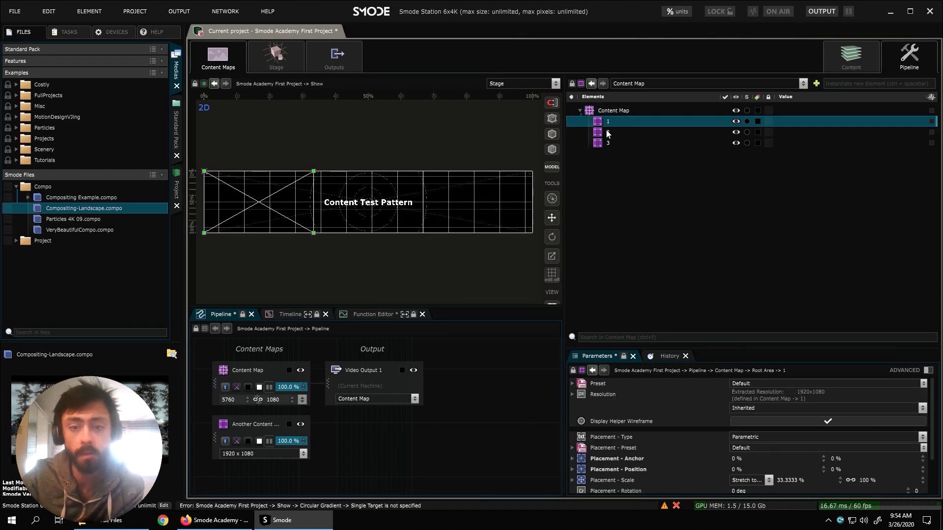
pyautogui.click(603, 133)
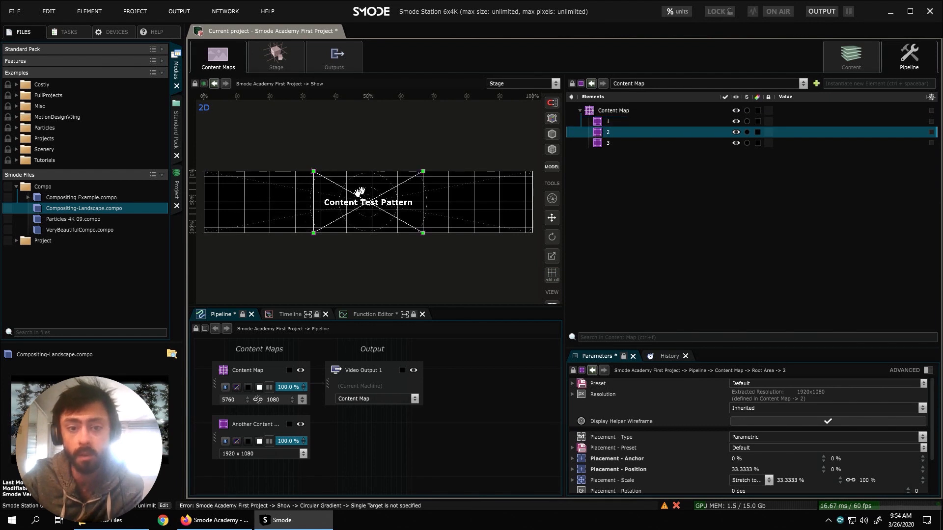
pyautogui.click(606, 143)
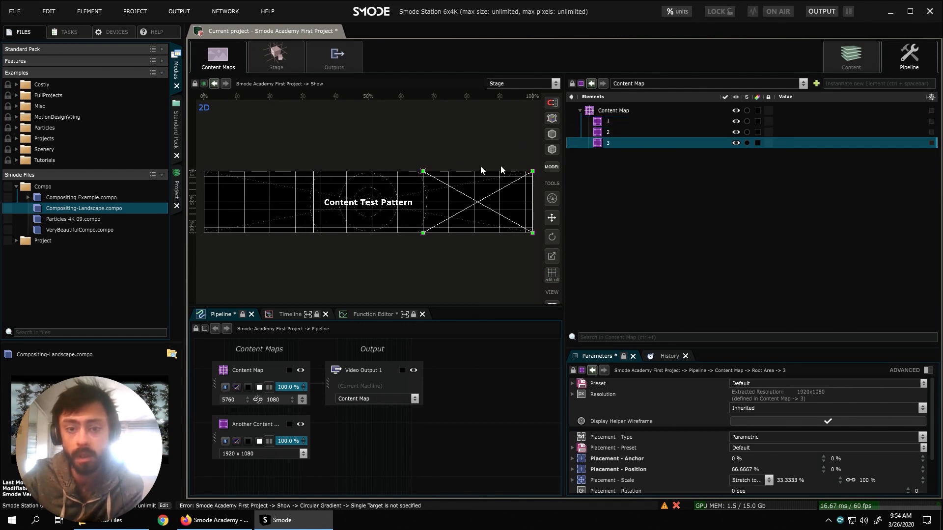
# Step: On the stage, set the first Planar Led Screen's source to Content Map/1 and the second's to Content Map/2
pyautogui.click(281, 59)
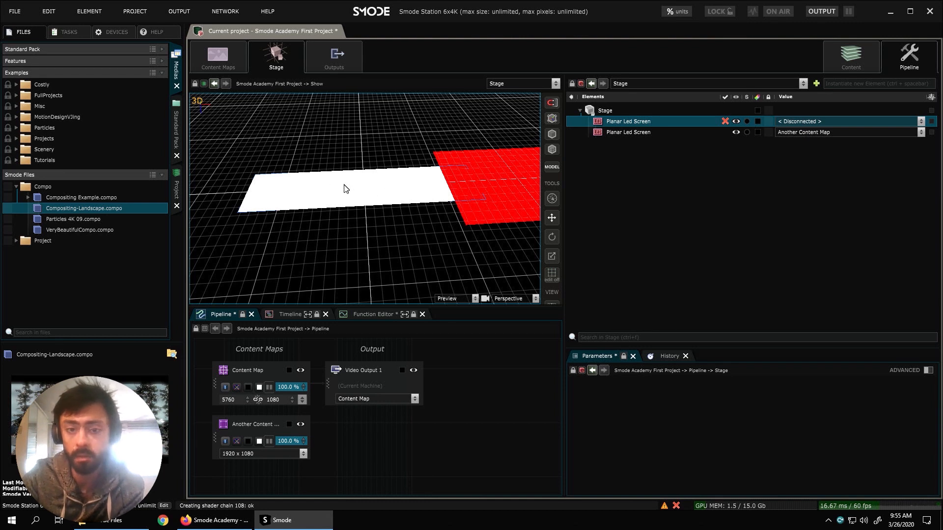
pyautogui.click(819, 122)
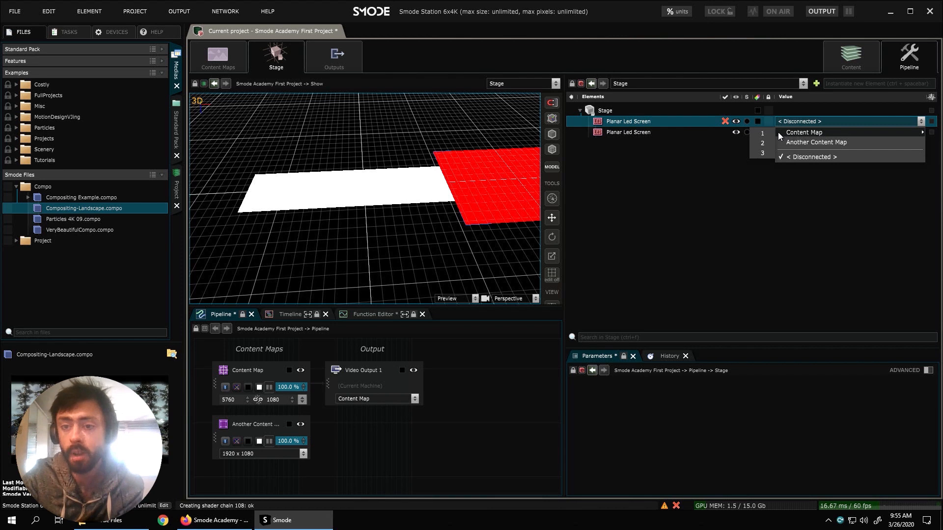
pyautogui.click(760, 134)
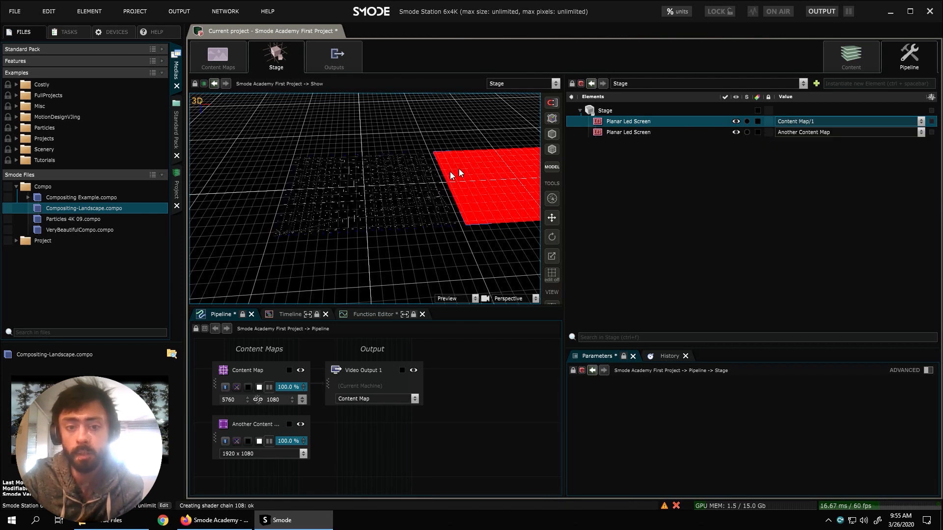
pyautogui.click(618, 136)
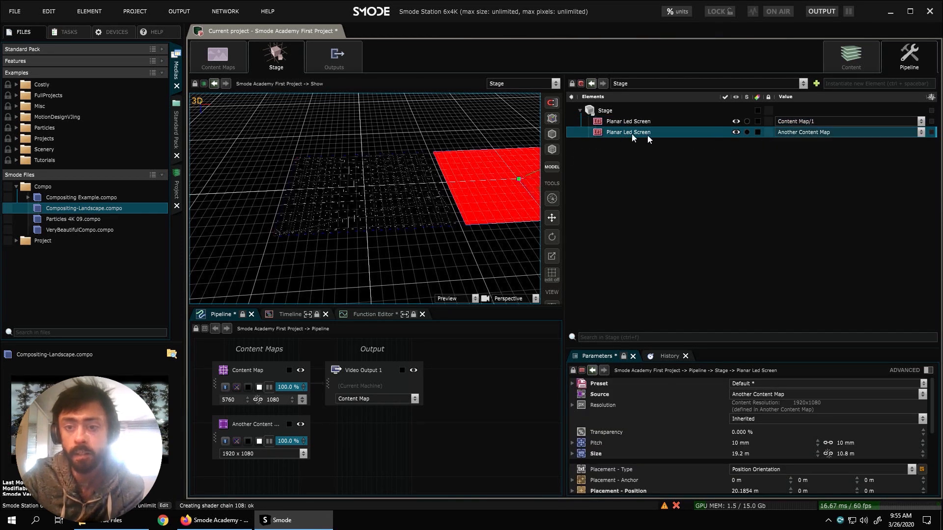
pyautogui.click(795, 134)
pyautogui.moveTo(798, 143)
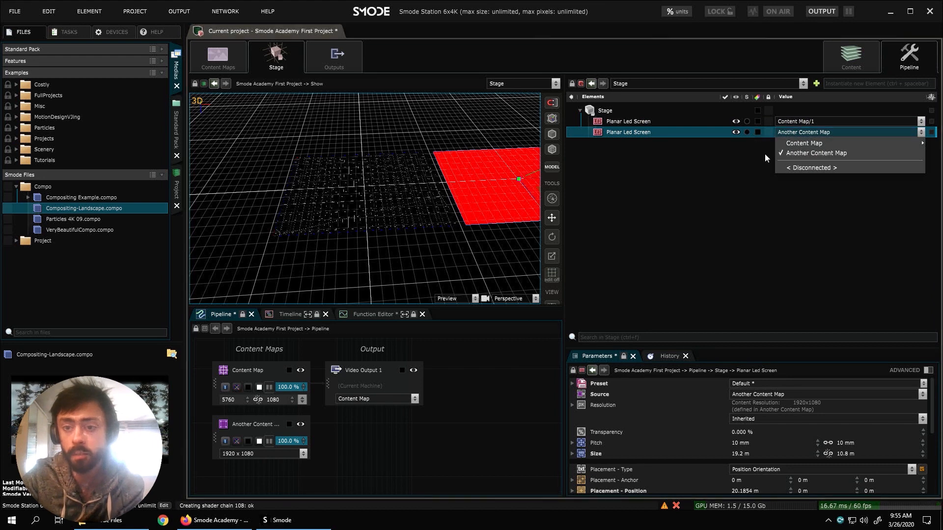
pyautogui.click(762, 152)
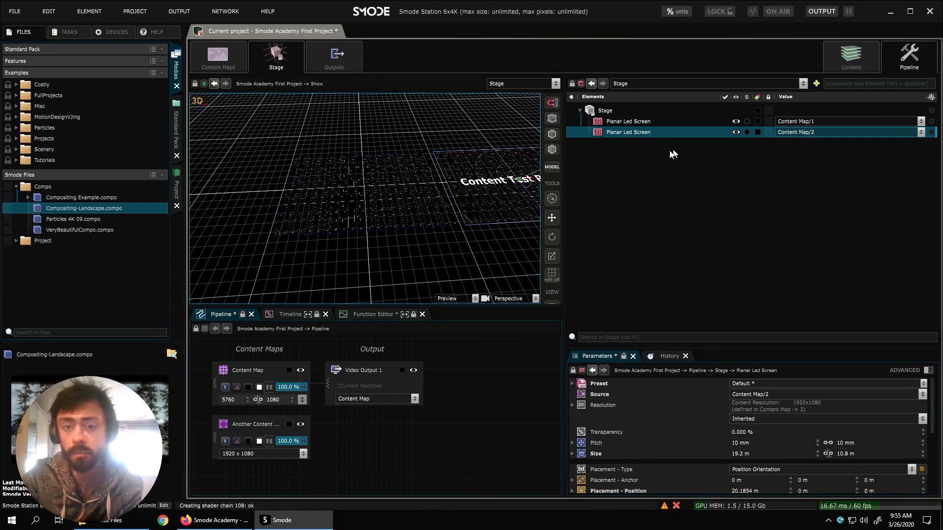
# Step: Add a third Planar Led Screen showing Content Map/3 and move it sideways to about 41 m, beside the second screen
pyautogui.click(622, 111)
pyautogui.rightClick(622, 111)
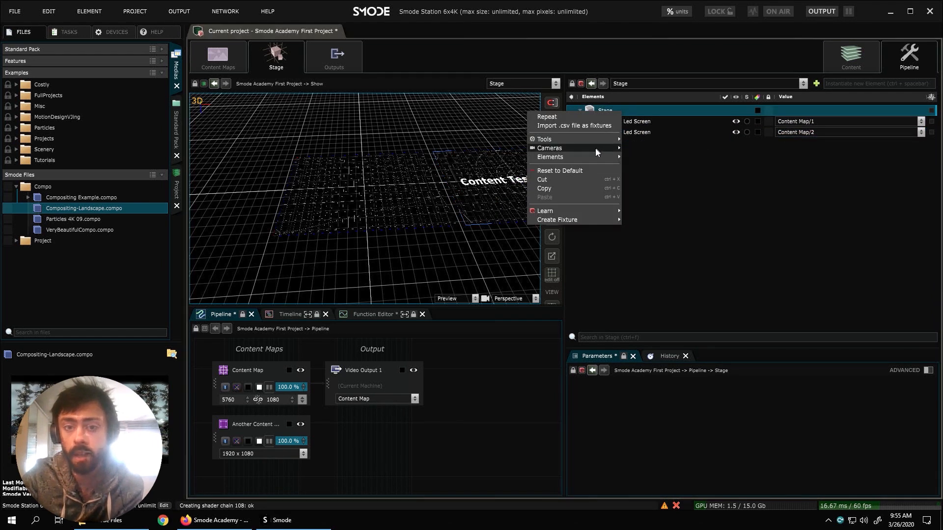
pyautogui.moveTo(607, 157)
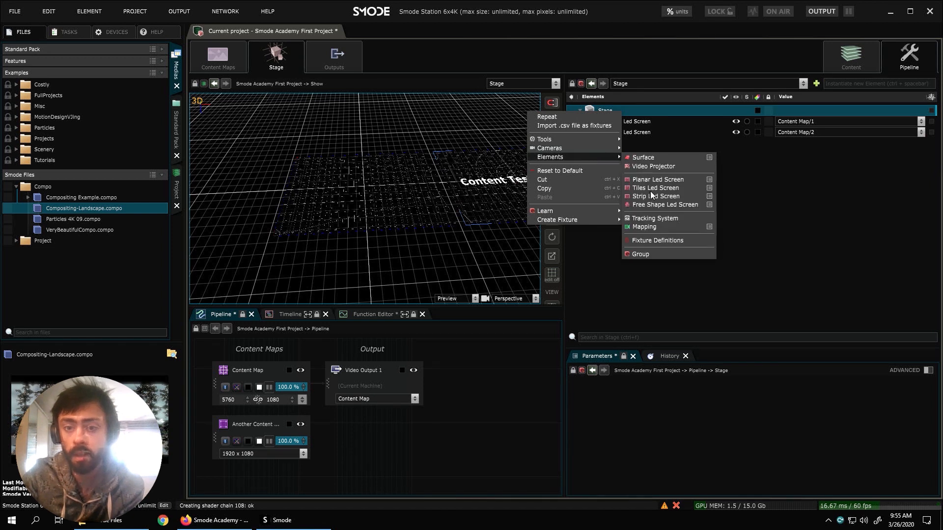
pyautogui.click(649, 181)
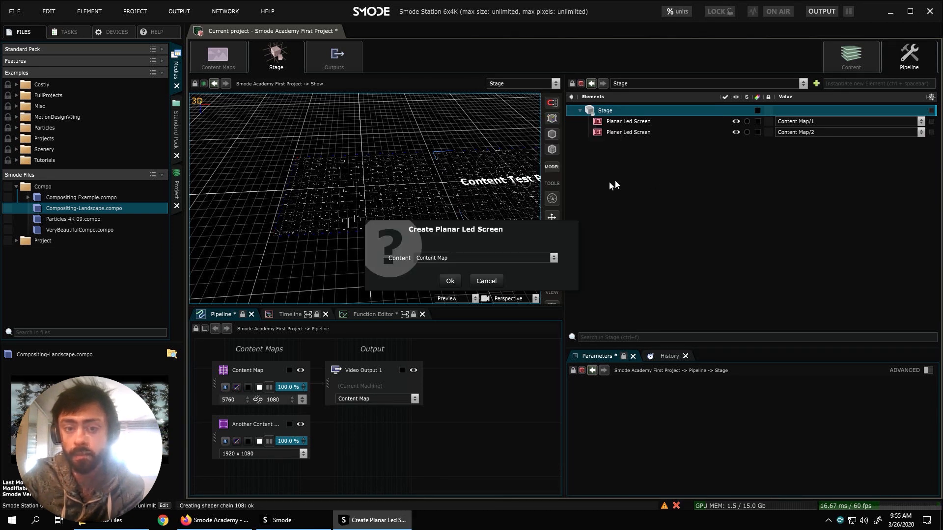
pyautogui.click(554, 258)
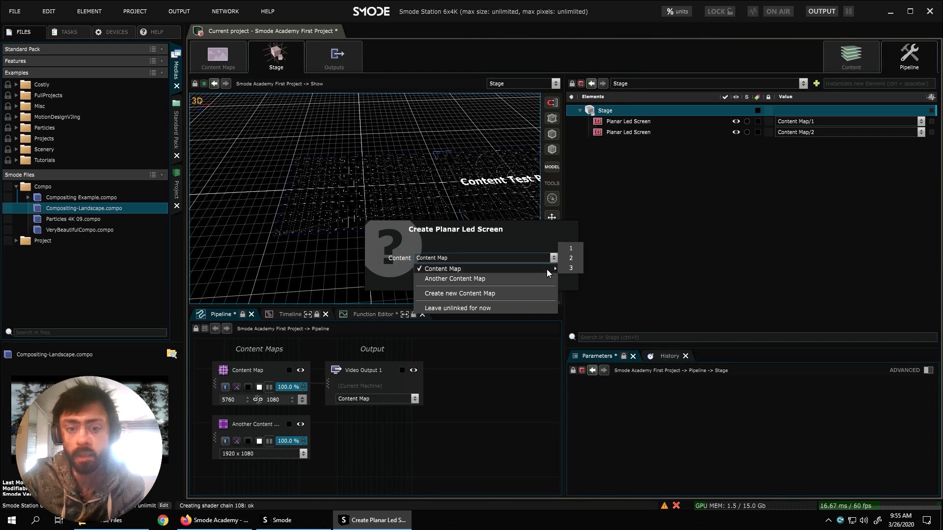
pyautogui.click(569, 268)
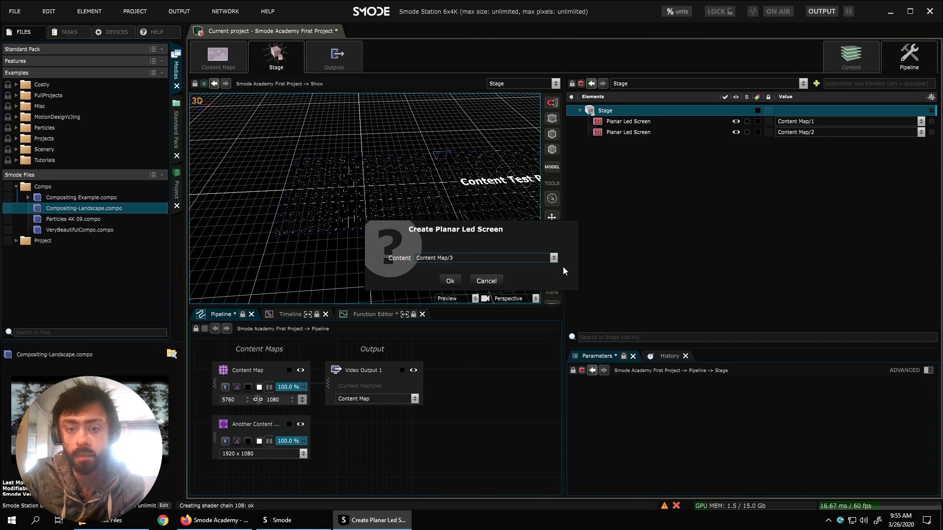
pyautogui.click(448, 278)
pyautogui.scroll(-3, 466, 220)
pyautogui.moveTo(386, 197); pyautogui.dragTo(548, 177)
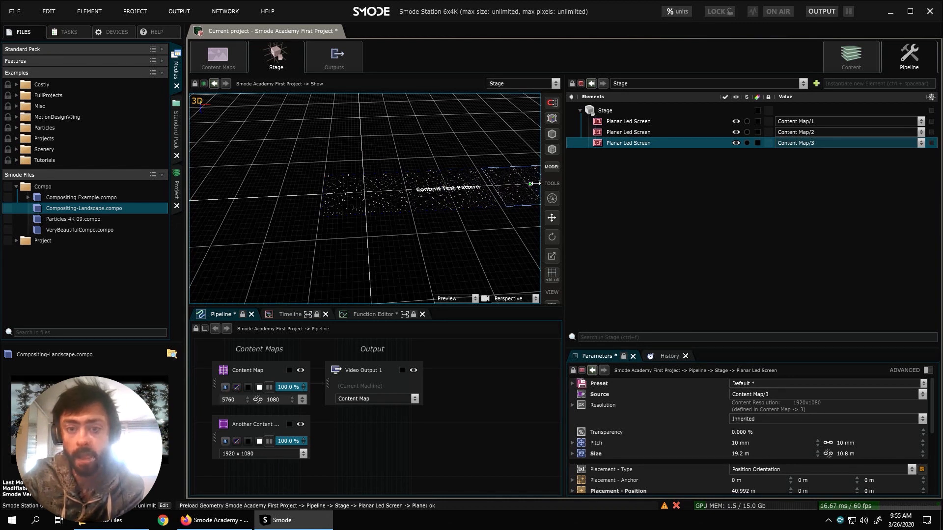
# Step: In the show's content, set the Circular Gradient layer's missing target to Content Map
pyautogui.click(851, 61)
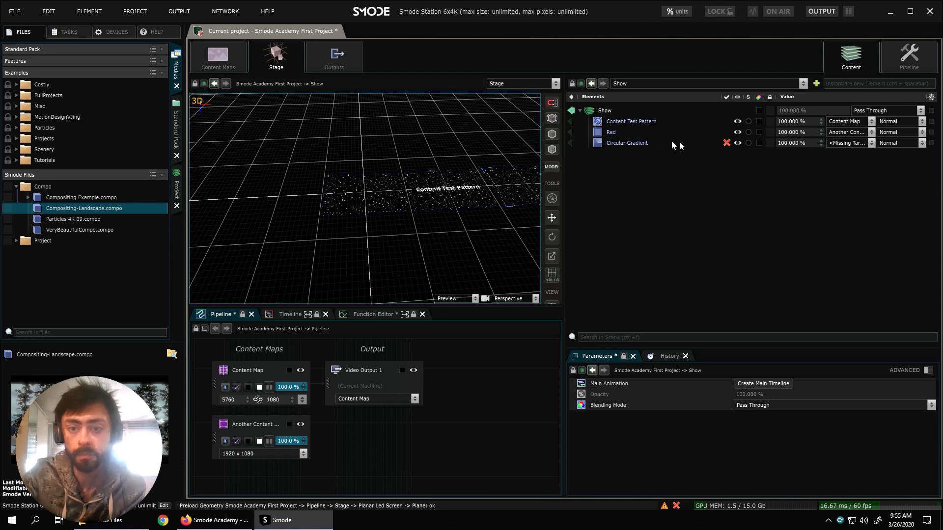
pyautogui.moveTo(726, 147)
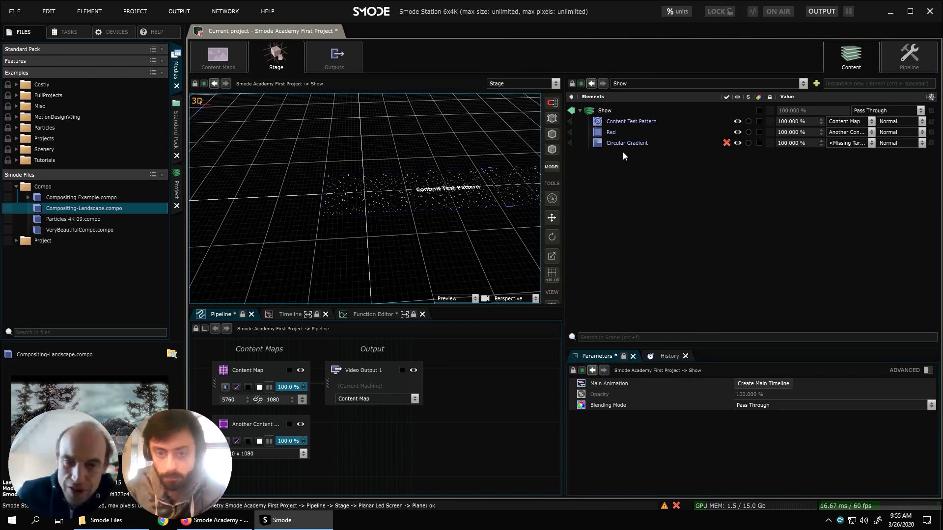
pyautogui.click(641, 143)
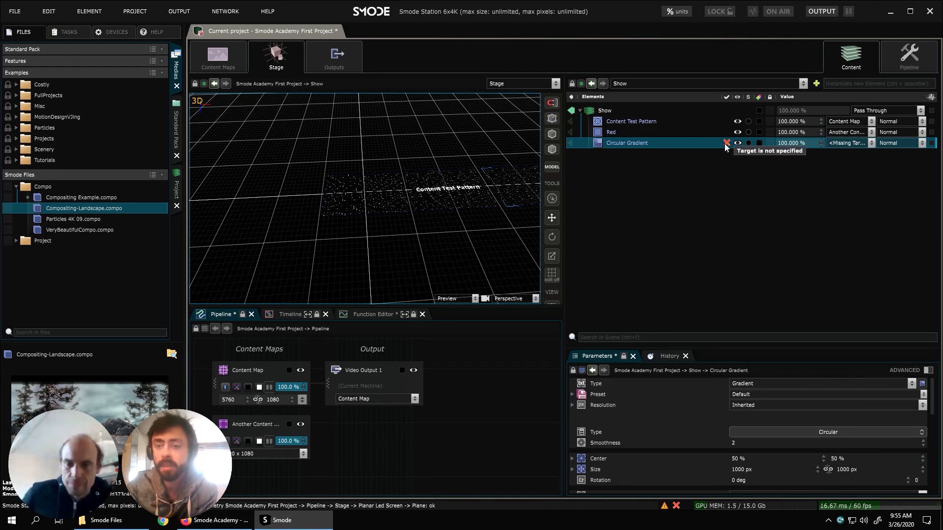
pyautogui.click(844, 143)
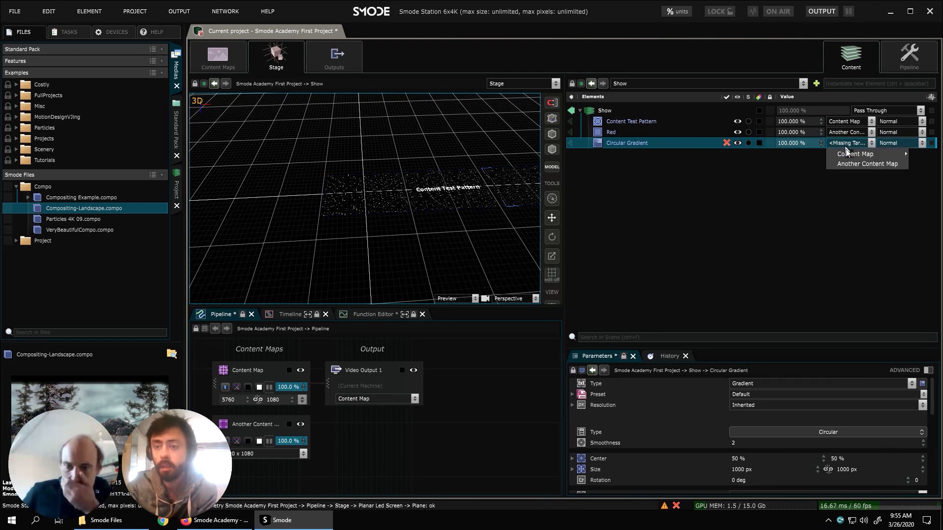
pyautogui.click(848, 155)
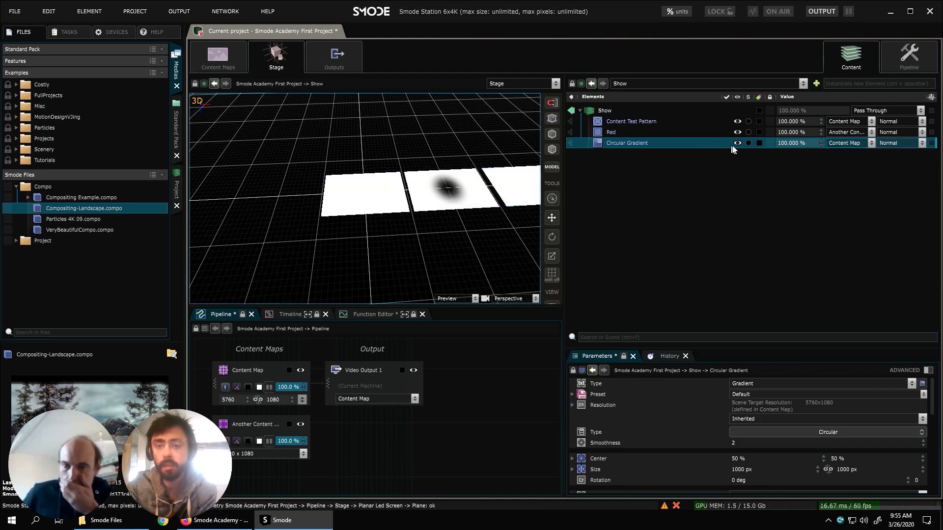
pyautogui.moveTo(412, 196); pyautogui.dragTo(434, 233)
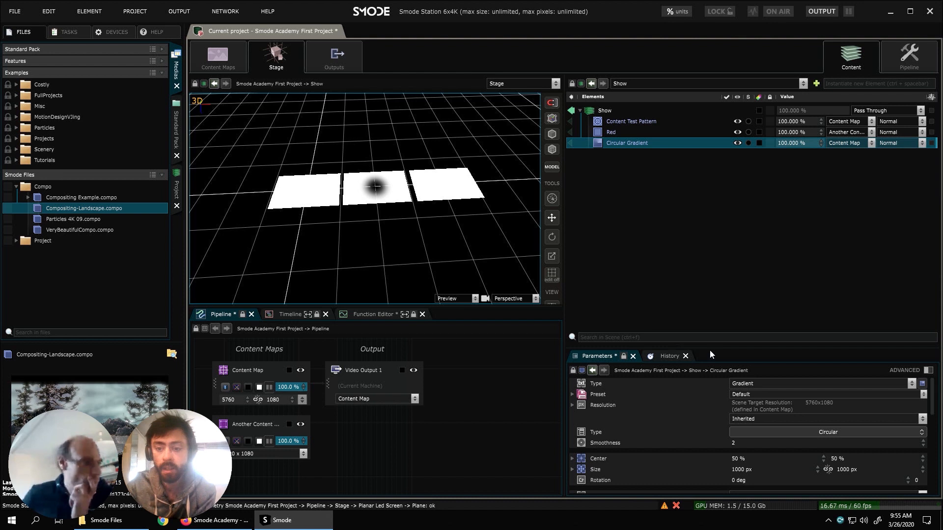
# Step: Shift the Circular Gradient's horizontal center across the stage screens, ending at 76.8 % on the third screen
pyautogui.scroll(-2, 719, 420)
pyautogui.moveTo(740, 434); pyautogui.dragTo(736, 478)
pyautogui.moveTo(730, 351); pyautogui.dragTo(720, 313)
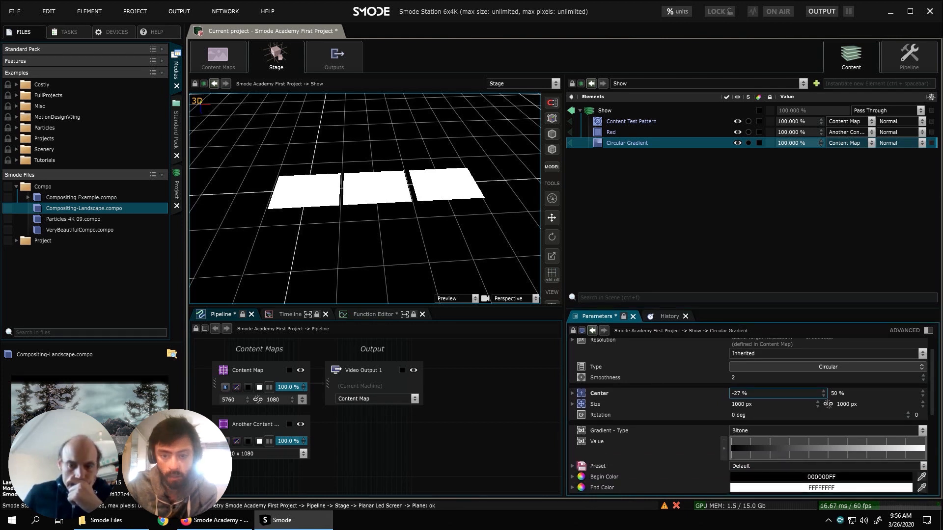
pyautogui.click(624, 432)
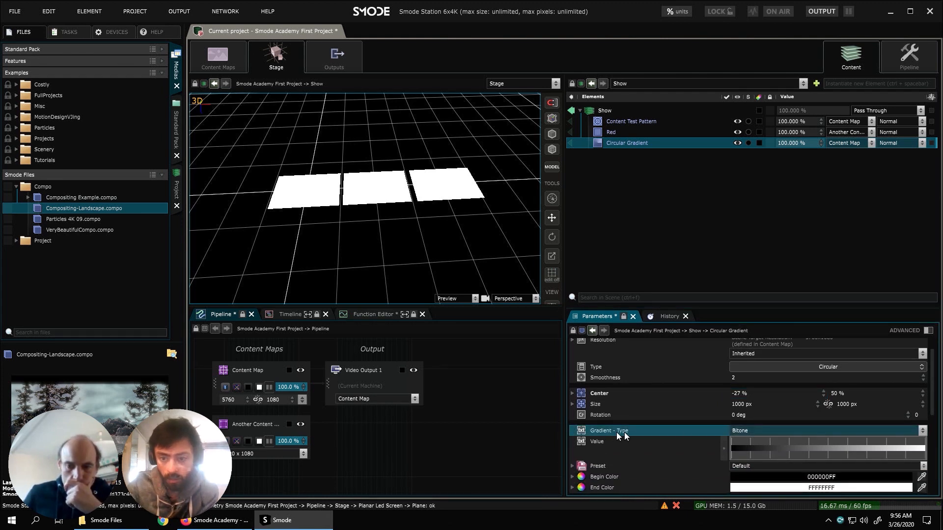
pyautogui.click(742, 432)
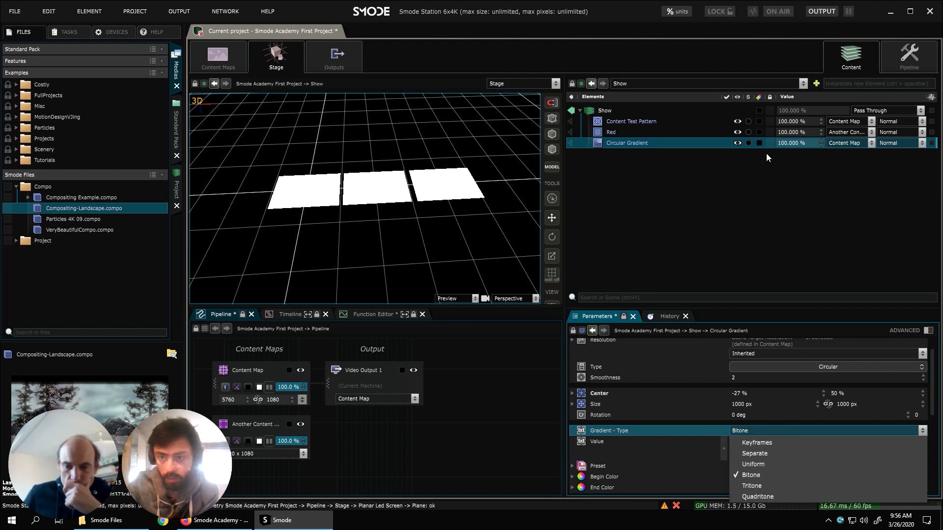
pyautogui.click(667, 399)
pyautogui.moveTo(749, 392); pyautogui.dragTo(820, 392)
pyautogui.moveTo(372, 187); pyautogui.dragTo(433, 183)
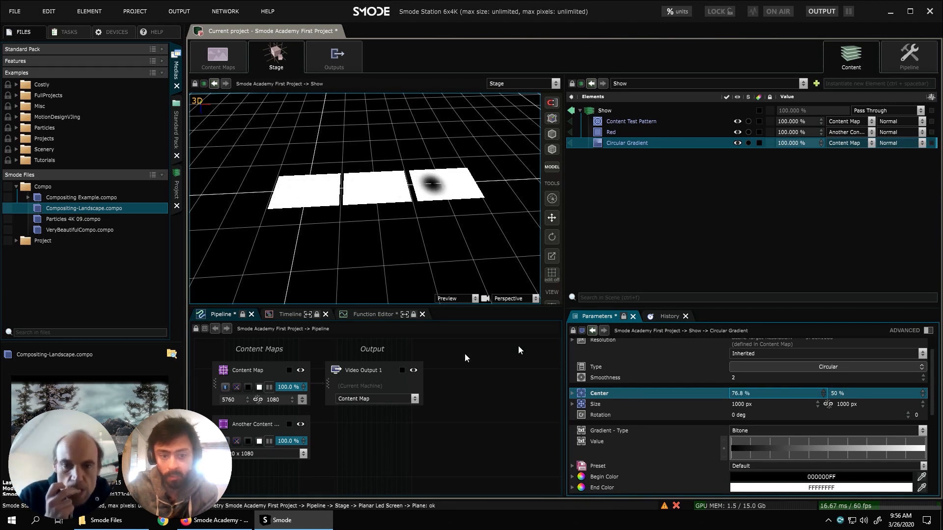
# Step: With Content Map displayed in 2D, set the Circular Gradient's horizontal center to 23.8 %
pyautogui.click(260, 372)
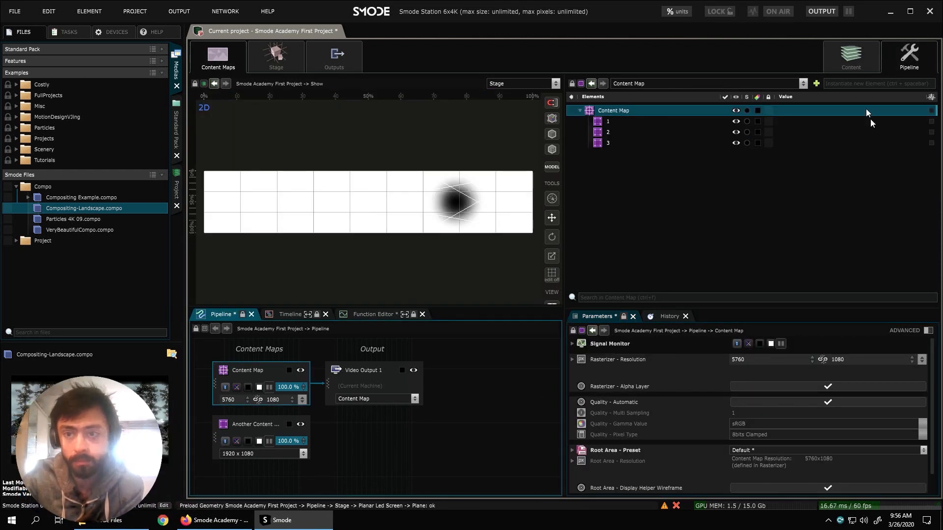
pyautogui.click(859, 61)
pyautogui.click(674, 143)
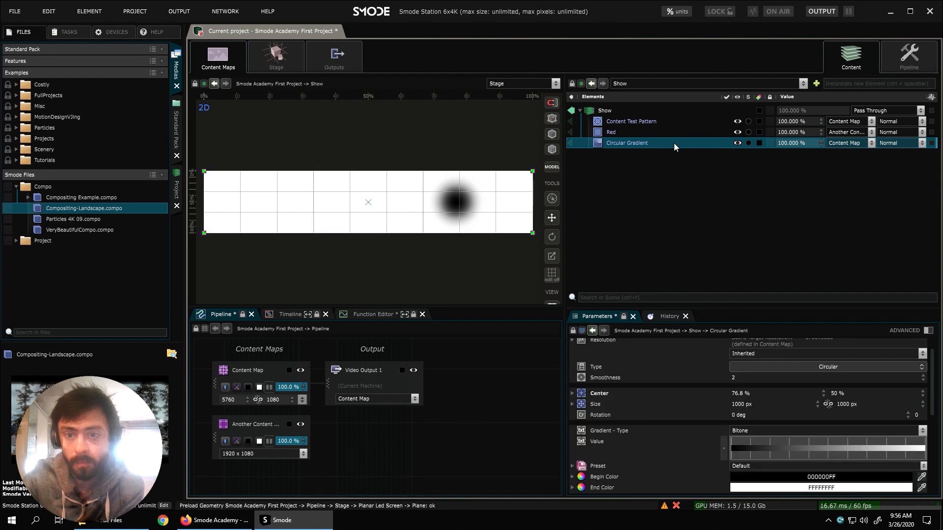
pyautogui.moveTo(735, 387); pyautogui.dragTo(683, 386)
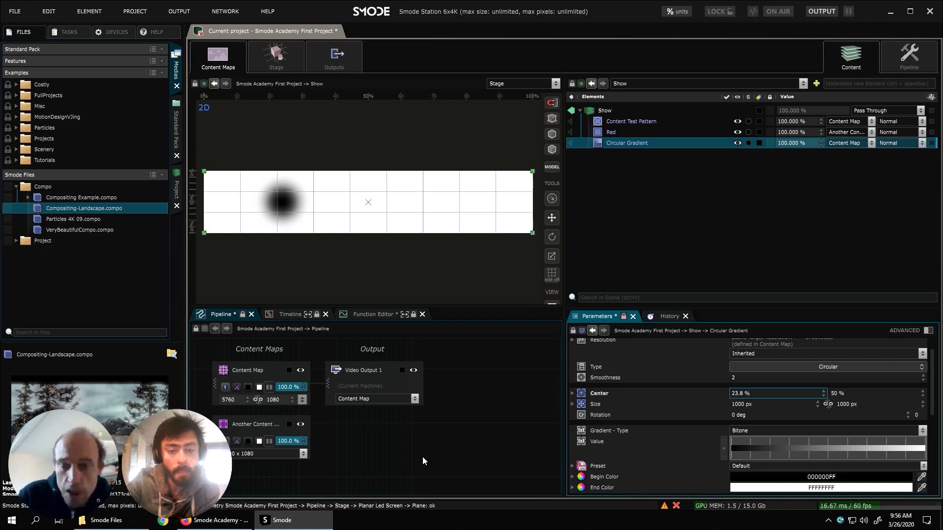
# Step: Add LUTvizualiser.jpg from the Standard Pack textures to the show above the Circular Gradient, and enlarge the file preview
pyautogui.click(178, 125)
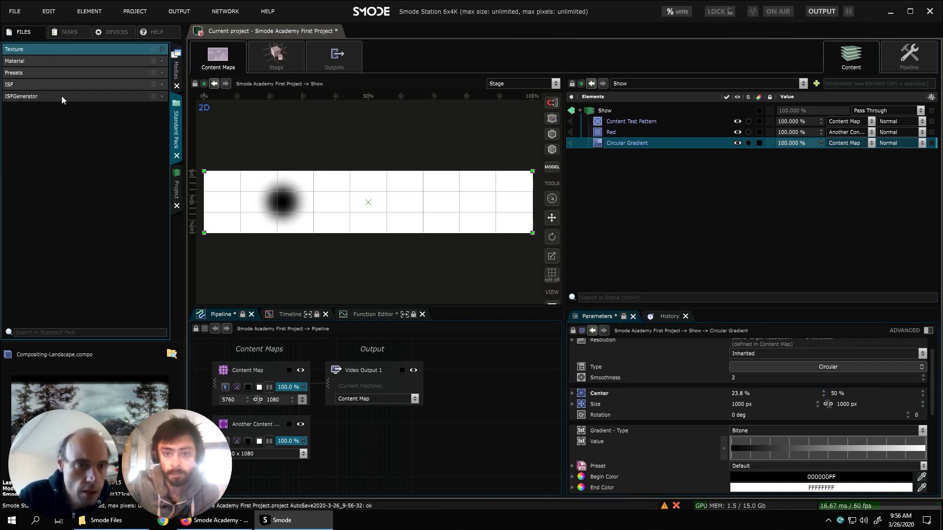
pyautogui.click(24, 50)
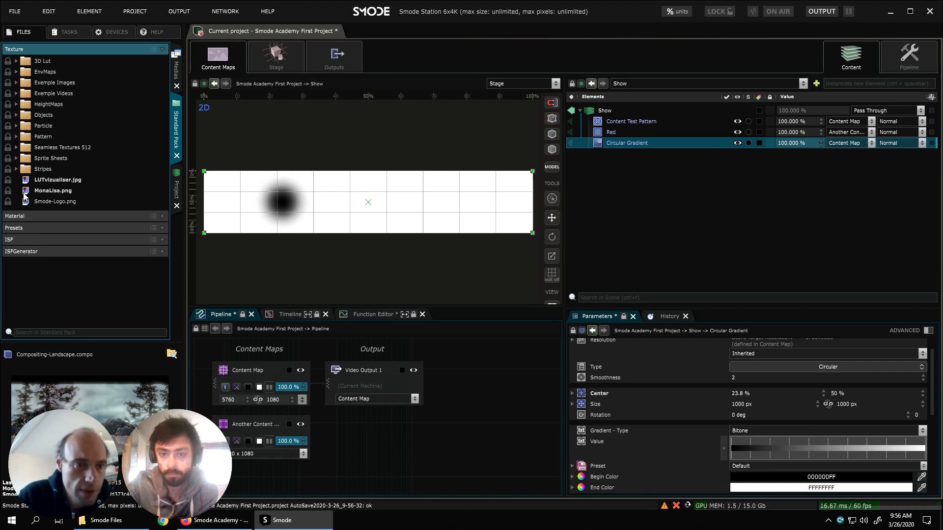
pyautogui.moveTo(26, 178); pyautogui.dragTo(664, 196)
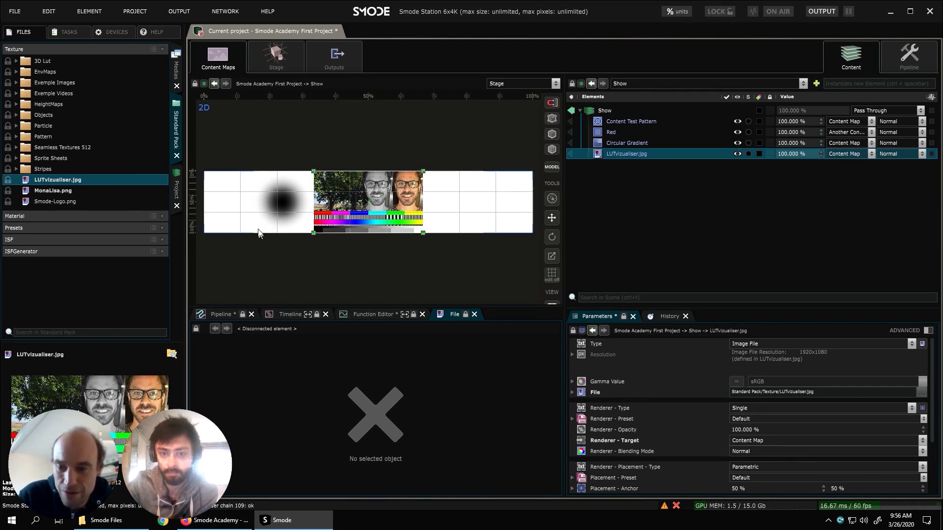
pyautogui.moveTo(102, 342); pyautogui.dragTo(119, 270)
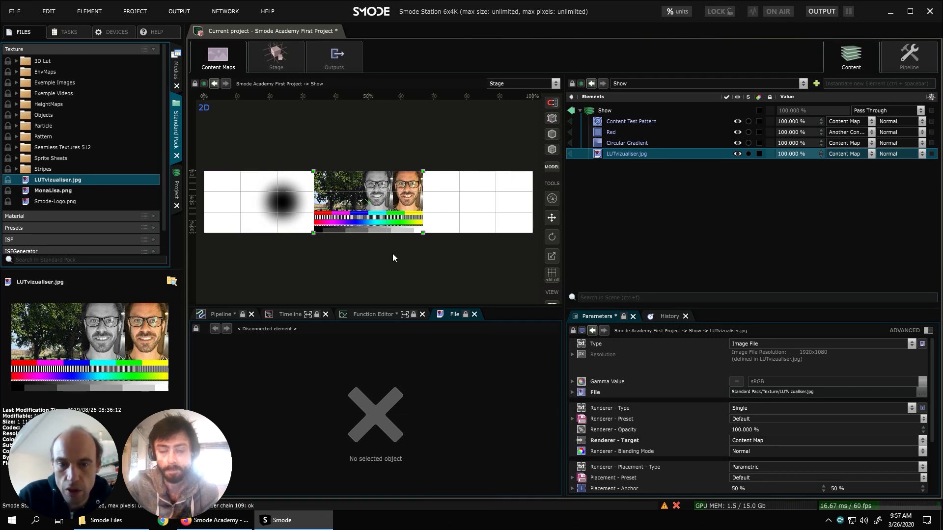
# Step: Try LUTvizualiser.jpg with target Content Map/1, Content Map/2 and Content Map/3, then return its target to the whole Content Map
pyautogui.click(627, 154)
pyautogui.moveTo(671, 307); pyautogui.dragTo(669, 225)
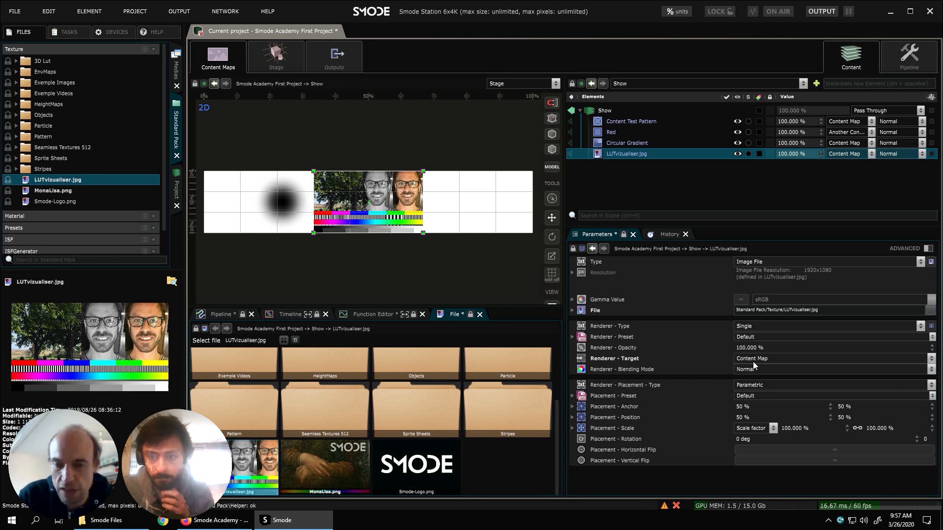
pyautogui.click(869, 152)
pyautogui.moveTo(871, 164)
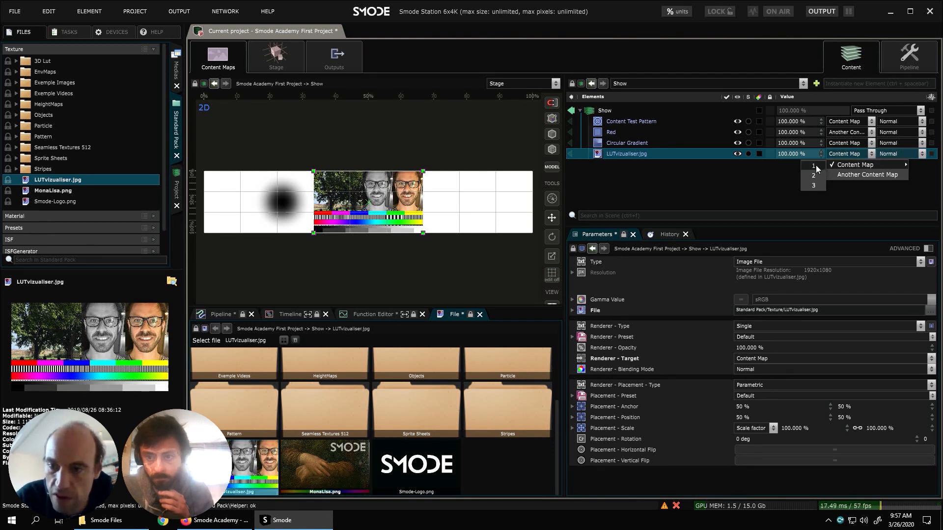
pyautogui.click(814, 165)
pyautogui.click(854, 152)
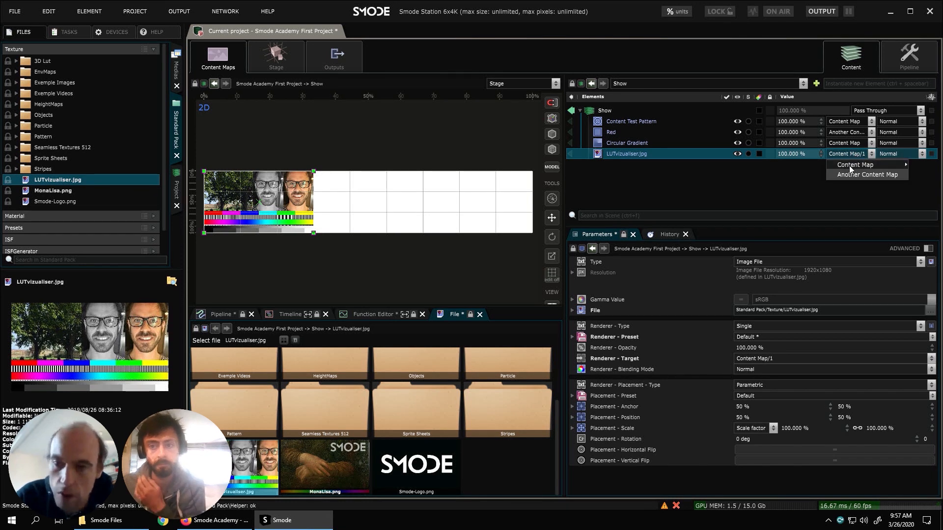
pyautogui.moveTo(845, 167)
pyautogui.click(809, 175)
pyautogui.click(853, 155)
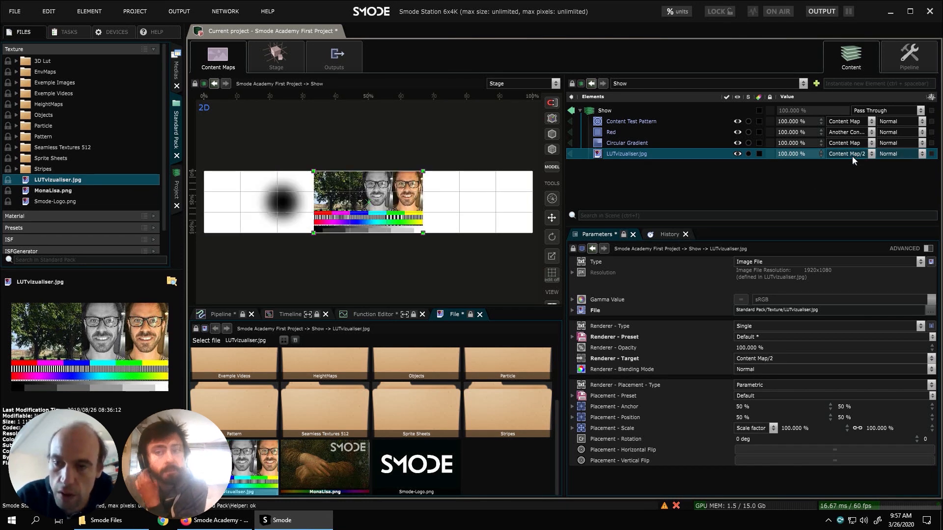
pyautogui.moveTo(850, 165)
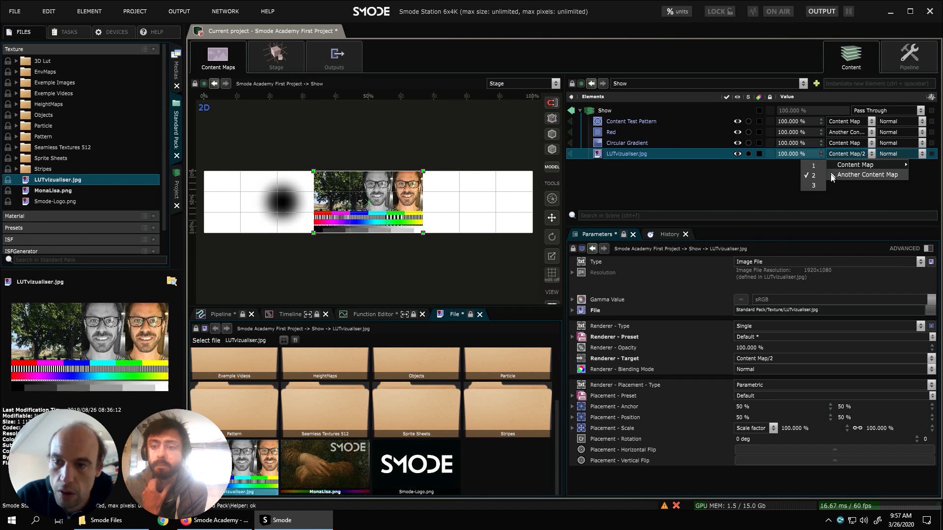
pyautogui.click(814, 184)
pyautogui.click(840, 155)
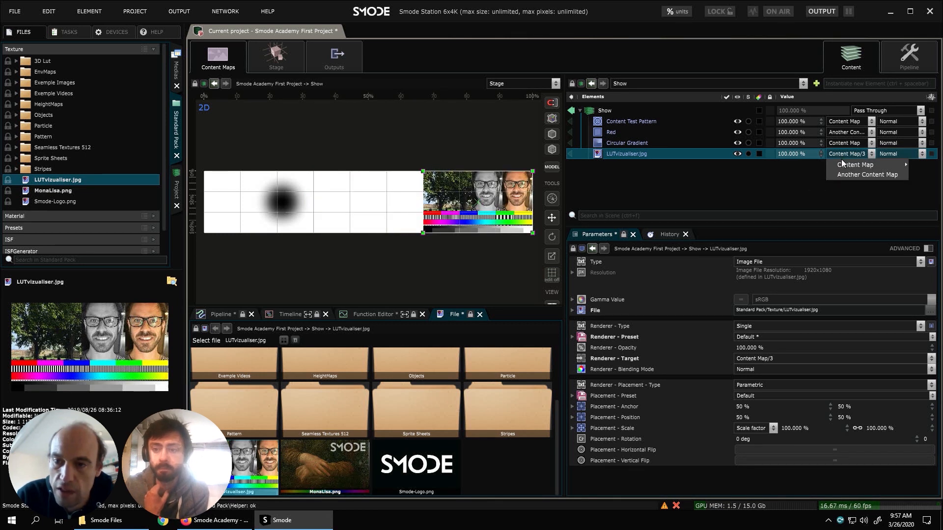
pyautogui.click(842, 166)
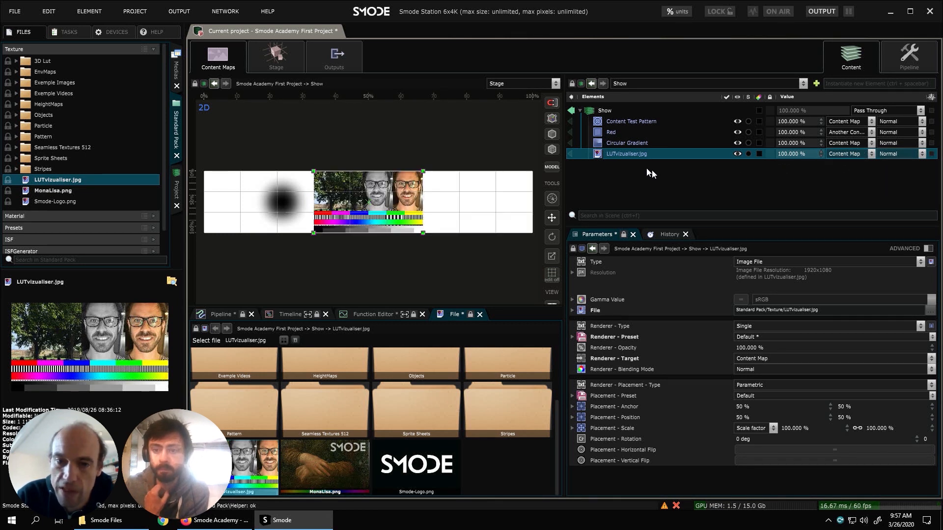
# Step: Apply the Full placement to LUTvizualiser.jpg so it stretches over its entire target
pyautogui.rightClick(640, 156)
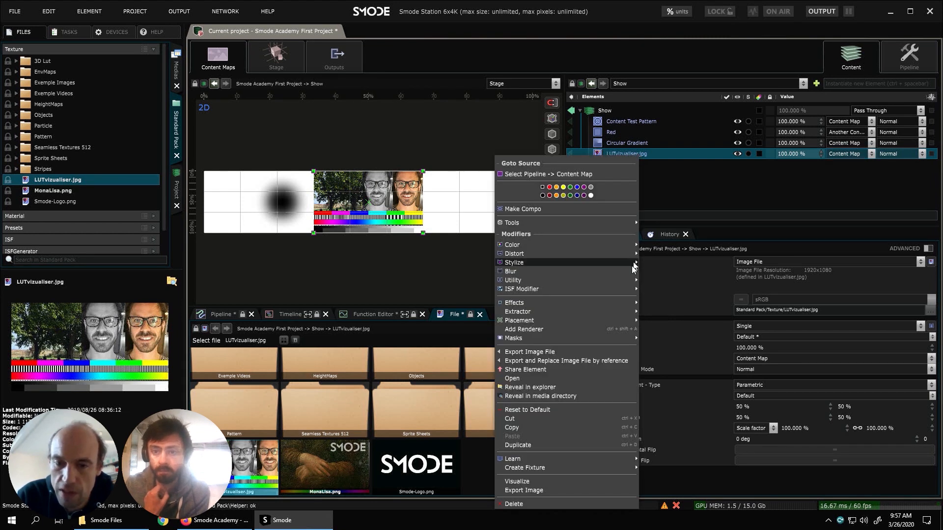
pyautogui.moveTo(599, 322)
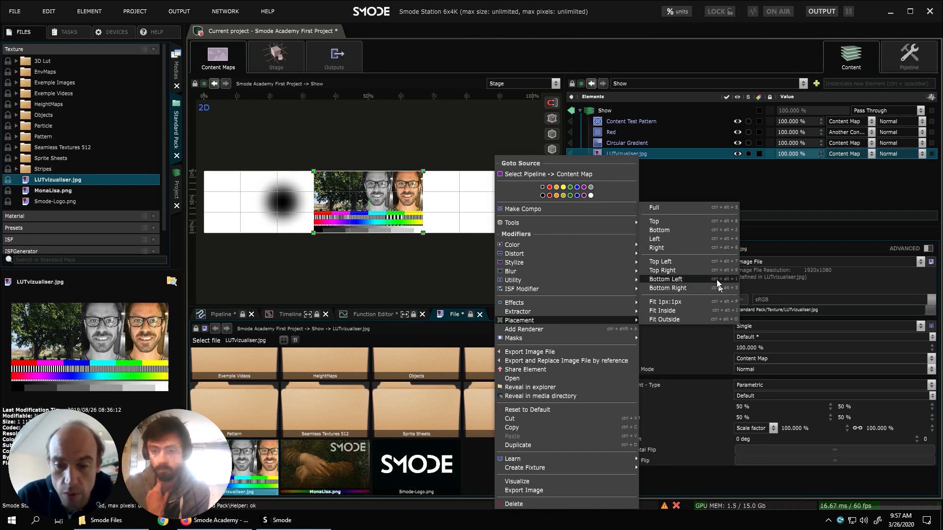
pyautogui.click(720, 208)
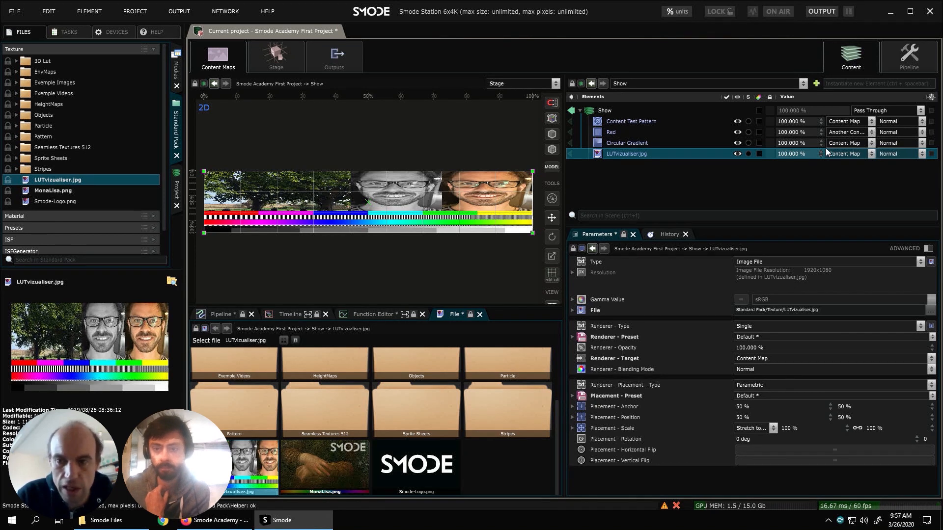
# Step: Target the fully placed LUTvizualiser.jpg to Content Map/1, then back to the whole Content Map
pyautogui.click(843, 152)
pyautogui.moveTo(848, 164)
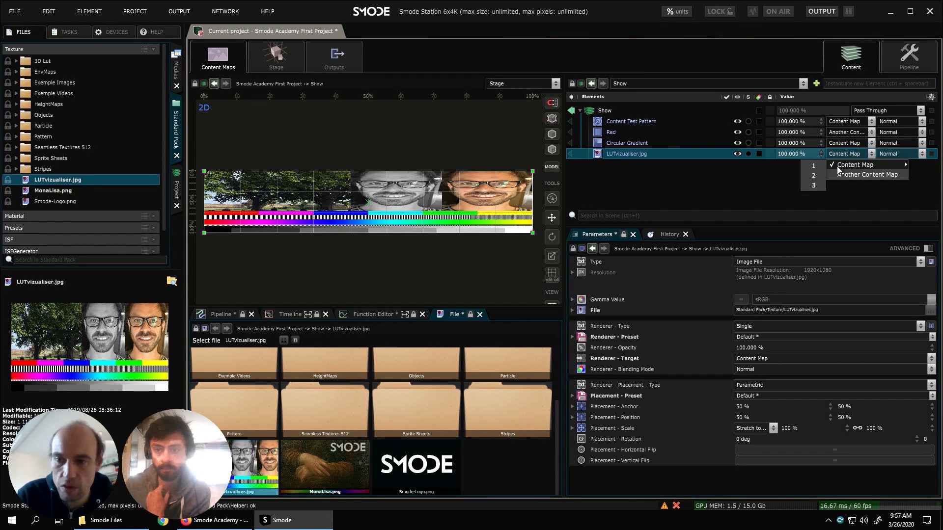
pyautogui.click(820, 167)
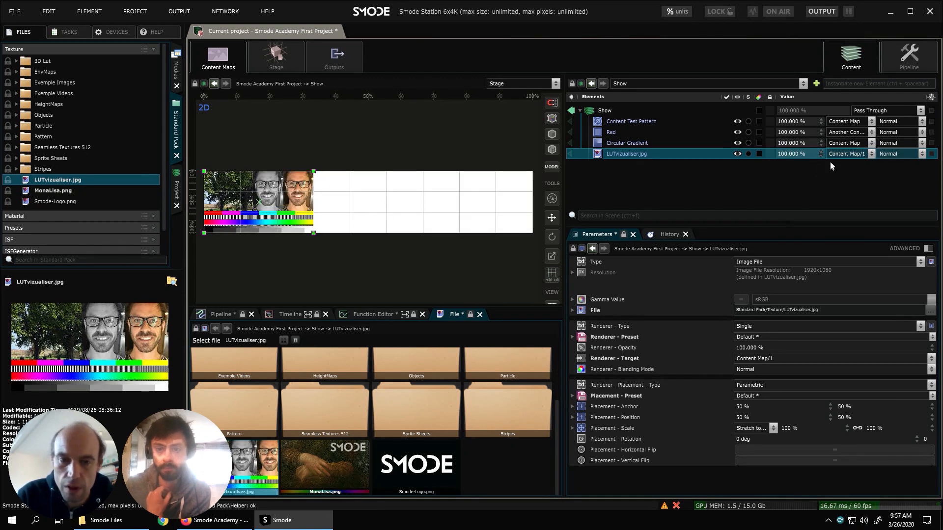
pyautogui.click(840, 154)
pyautogui.moveTo(840, 167)
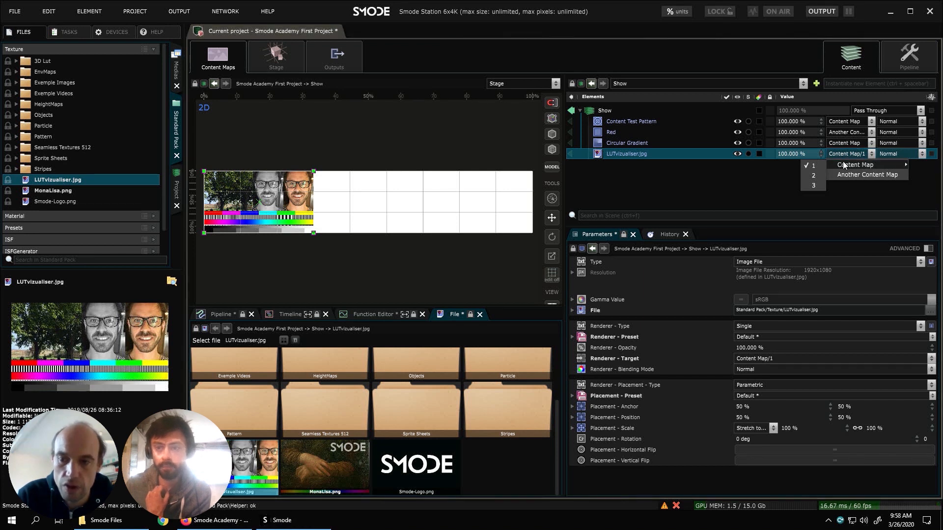
pyautogui.click(842, 166)
# Step: With the stage displayed, target LUTvizualiser.jpg to Content Map/1, then to Content Map/2 for the middle screen
pyautogui.click(290, 58)
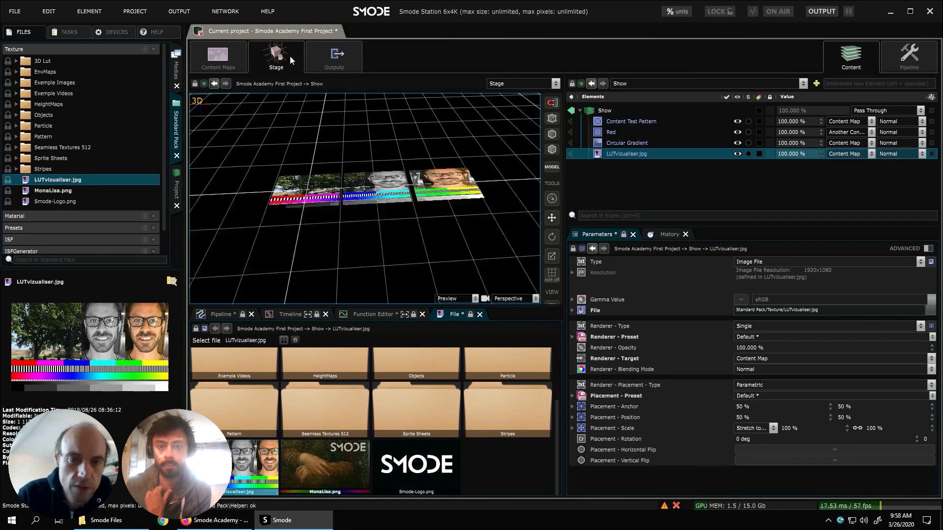
pyautogui.click(848, 153)
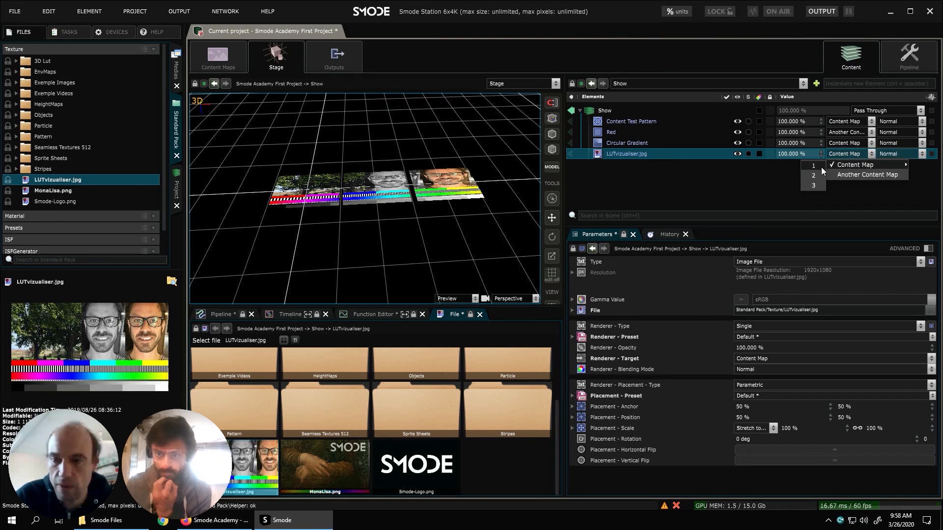
pyautogui.click(823, 167)
pyautogui.click(844, 155)
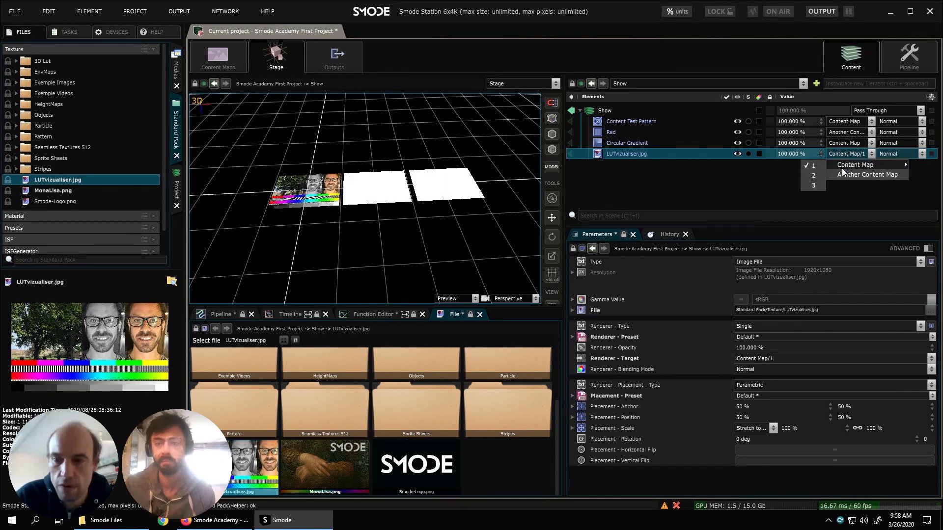
pyautogui.click(821, 175)
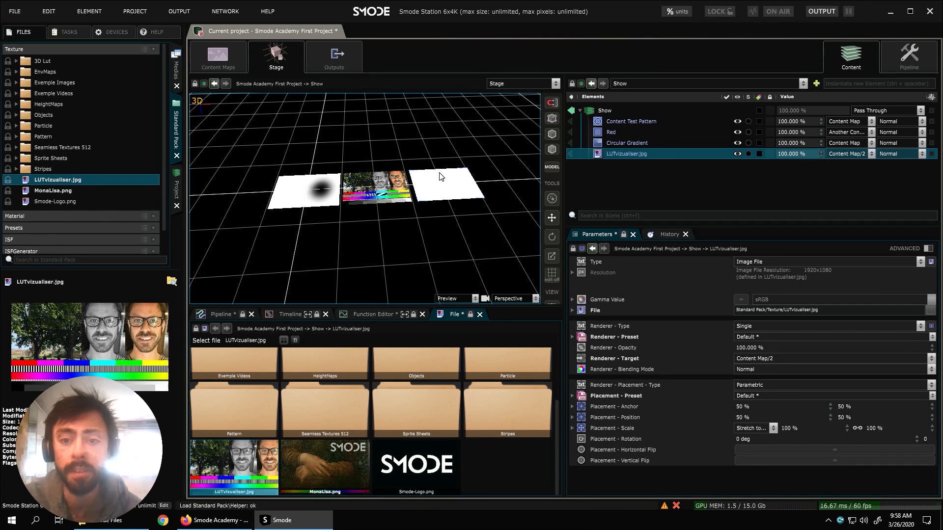
# Step: Duplicate the LUTvizualiser.jpg layer twice in the Show
pyautogui.click(626, 142)
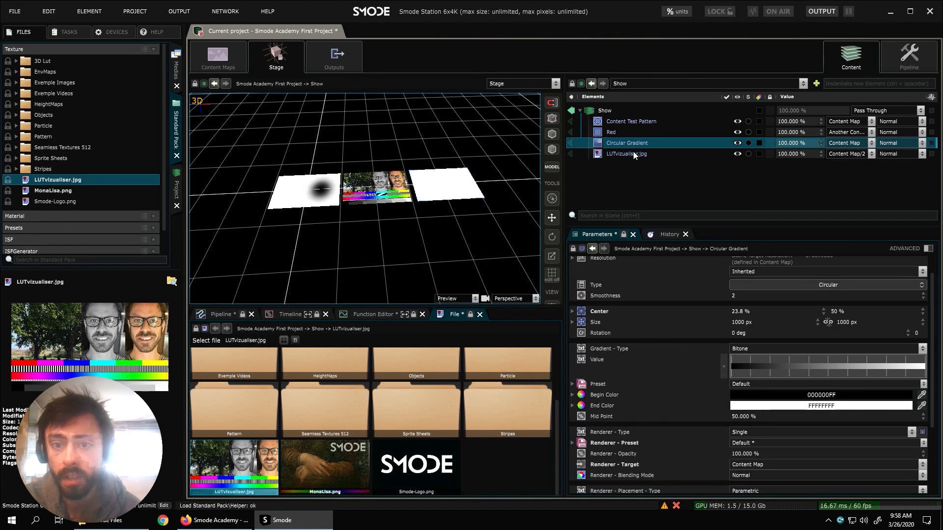
pyautogui.click(626, 153)
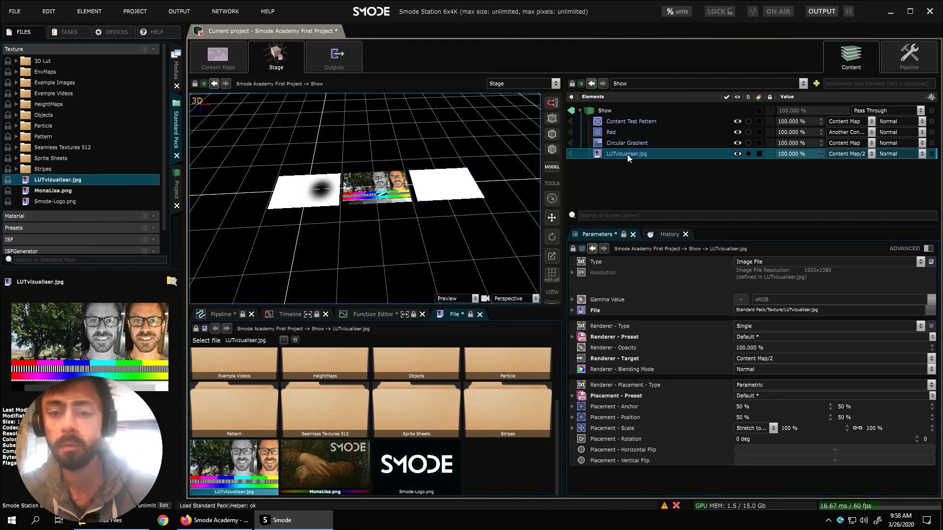
pyautogui.hotkey('ctrl', 'd')
pyautogui.hotkey('ctrl', 'd')
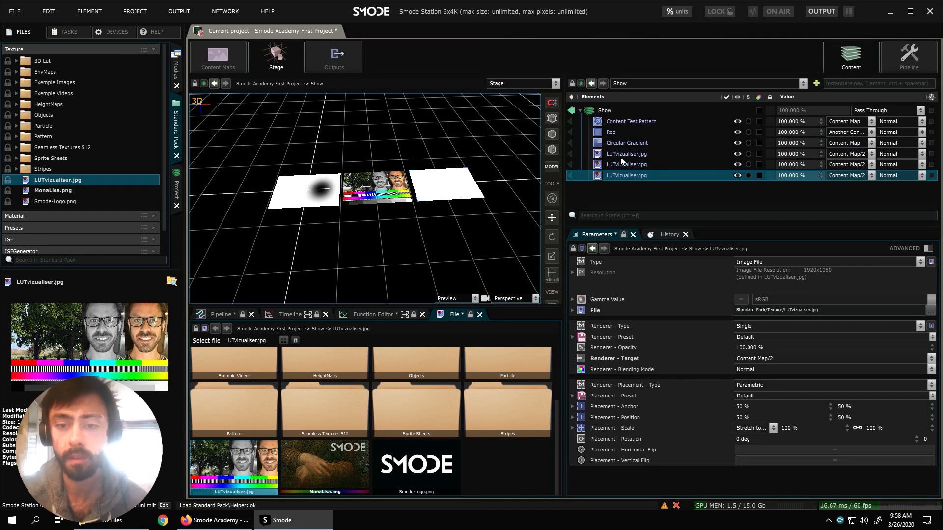
# Step: Target the first LUTvizualiser.jpg layer to Content Map/1
pyautogui.click(845, 154)
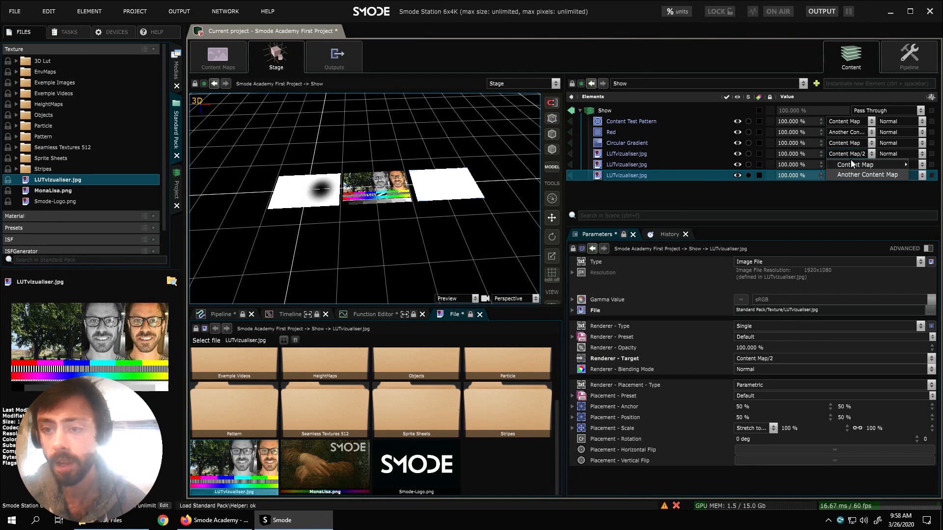
pyautogui.moveTo(851, 166)
pyautogui.click(820, 166)
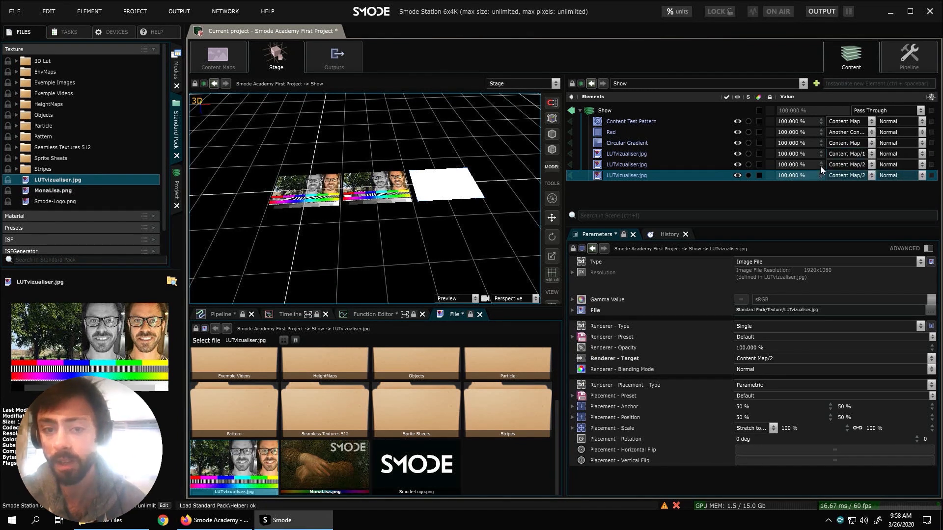
# Step: Target the last LUTvizualiser.jpg copy to Content Map/3 and view the three screens on the stage from another angle
pyautogui.click(846, 176)
pyautogui.moveTo(849, 187)
pyautogui.click(817, 206)
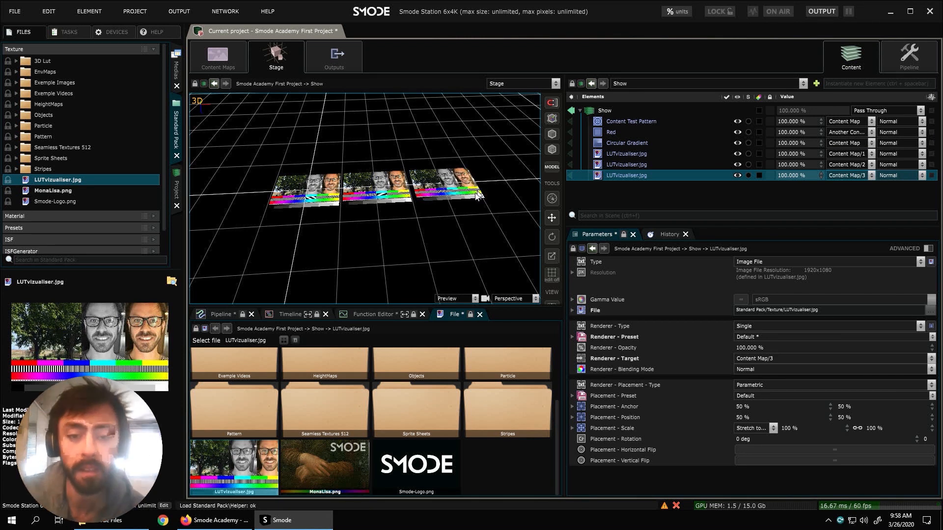
pyautogui.moveTo(478, 189); pyautogui.dragTo(446, 222)
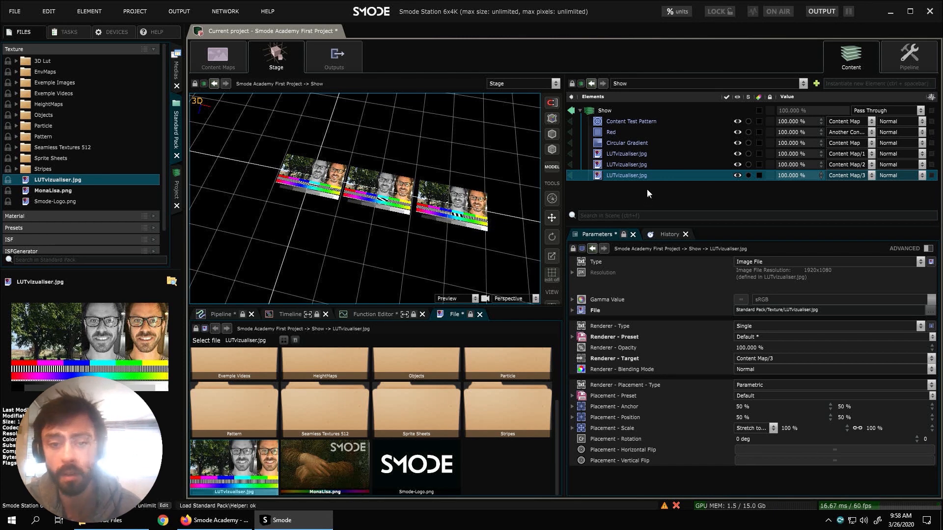
# Step: Delete the two LUTvizualiser.jpg copies targeting Content Map/2 and Content Map/3
pyautogui.keyDown('ctrl'); pyautogui.click(636, 165); pyautogui.keyUp('ctrl')
pyautogui.press('Delete')
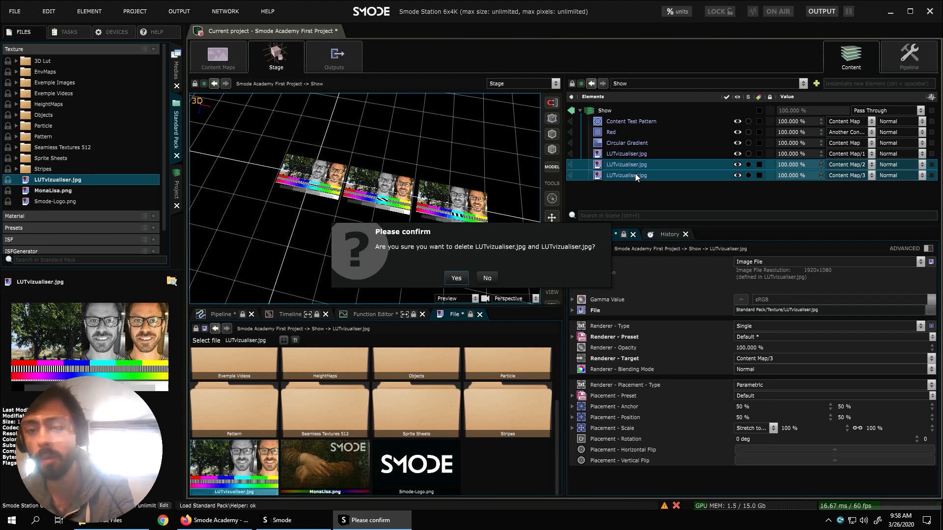
pyautogui.press('Return')
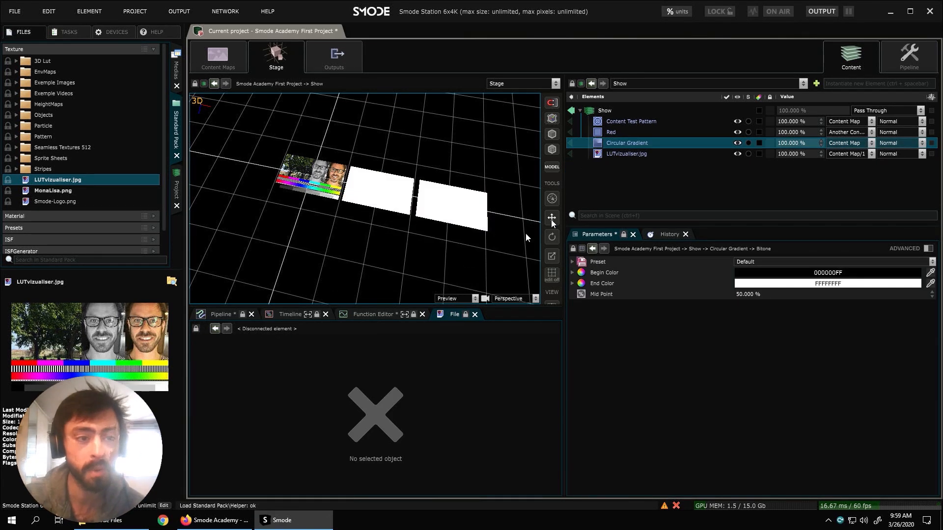
# Step: Open Compositing-Landscape.compo from the Compo folder of the Smode Files and hide its Uniform layer
pyautogui.scroll(-2, 91, 228)
pyautogui.scroll(2, 90, 227)
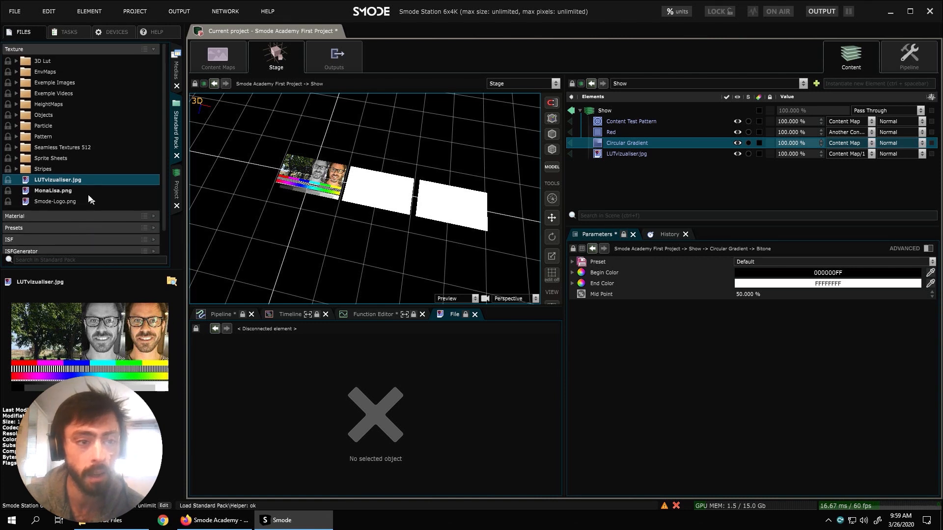
pyautogui.click(54, 49)
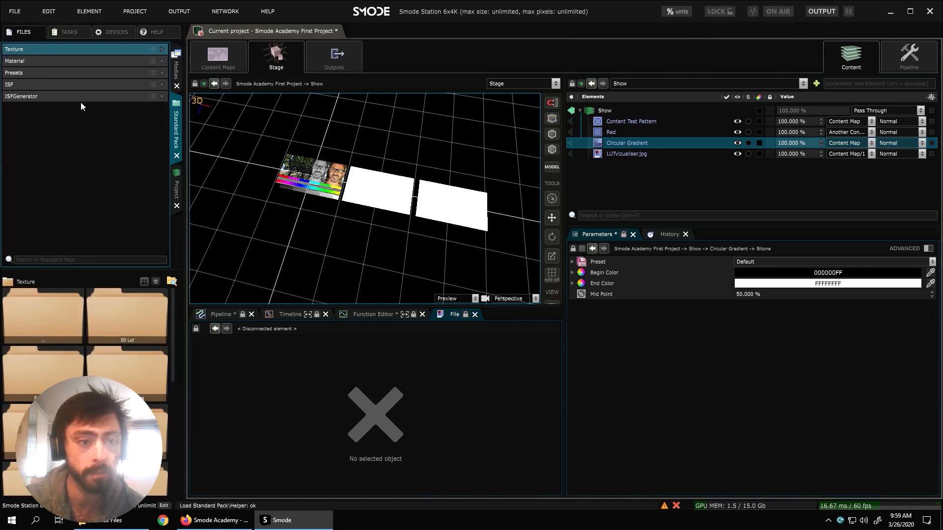
pyautogui.click(176, 70)
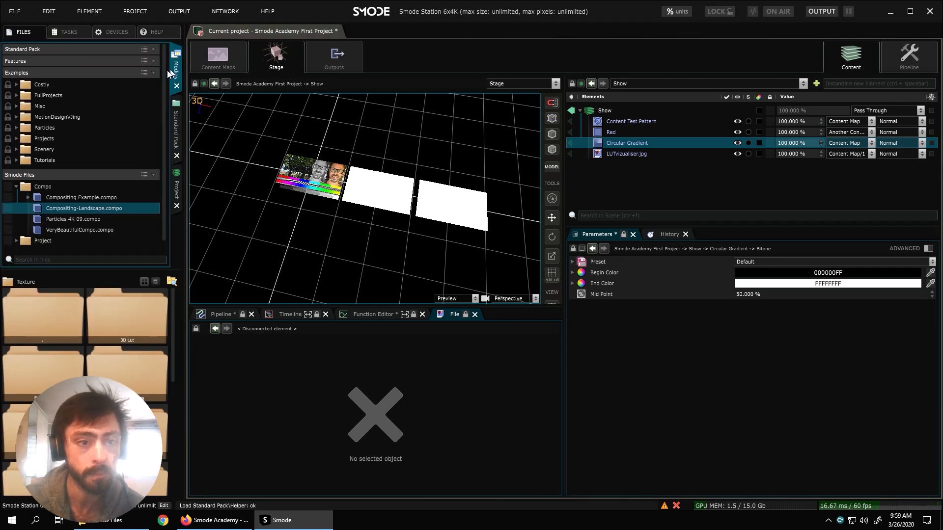
pyautogui.click(40, 210)
pyautogui.doubleClick(40, 210)
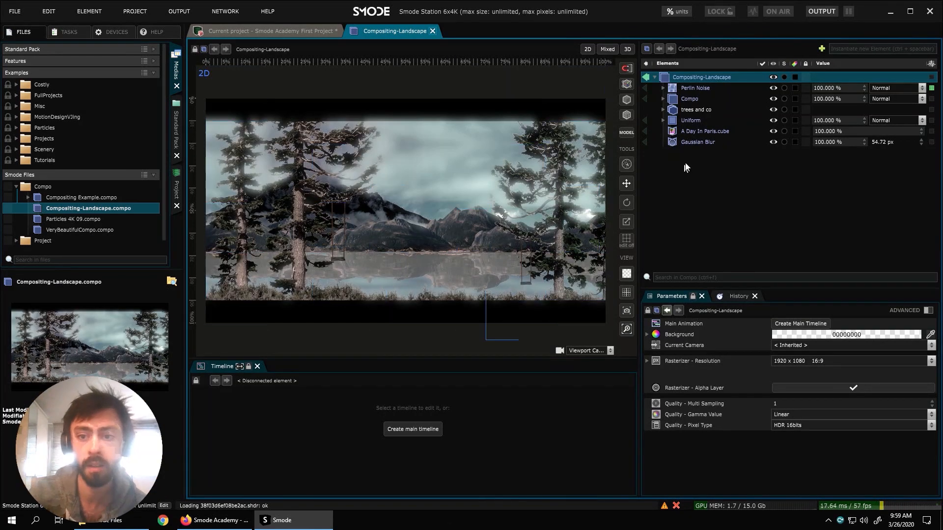
pyautogui.click(773, 120)
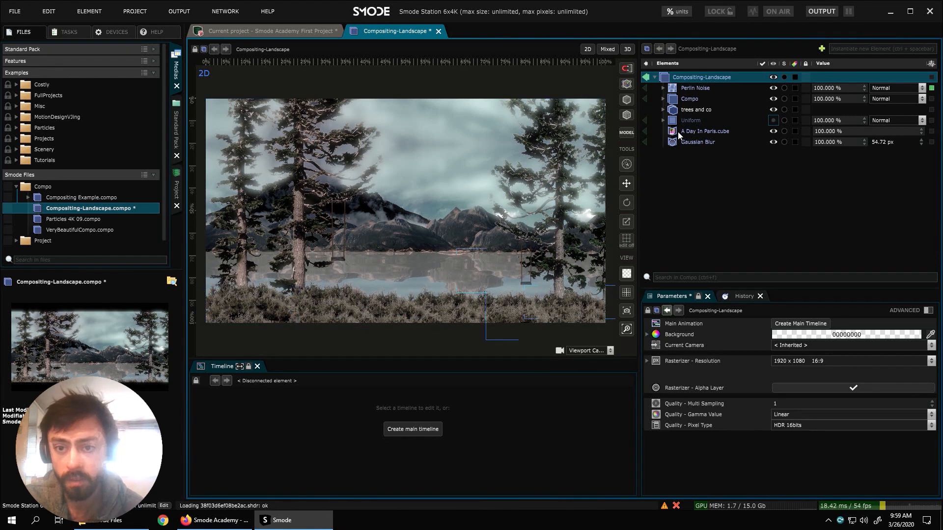
# Step: Examine the Parametric renderers that Bush.png uses inside the trees and co group
pyautogui.click(663, 110)
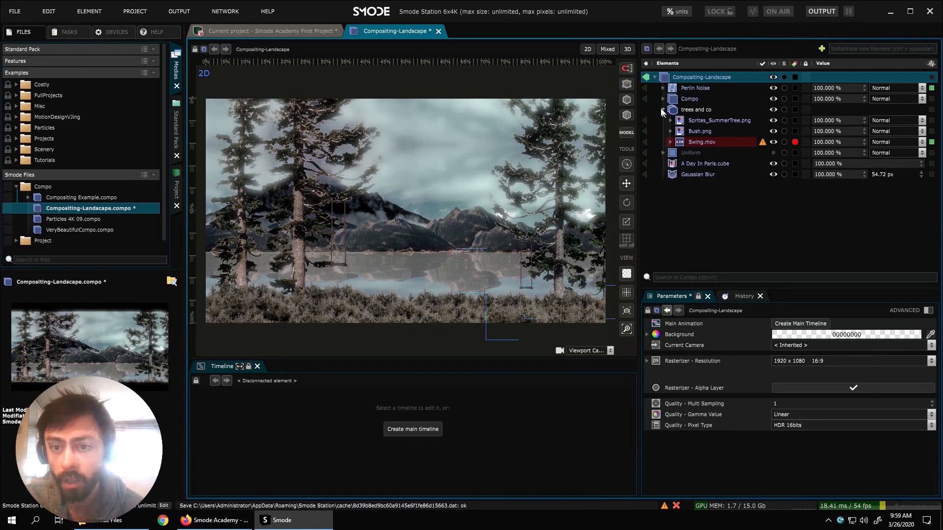
pyautogui.click(674, 131)
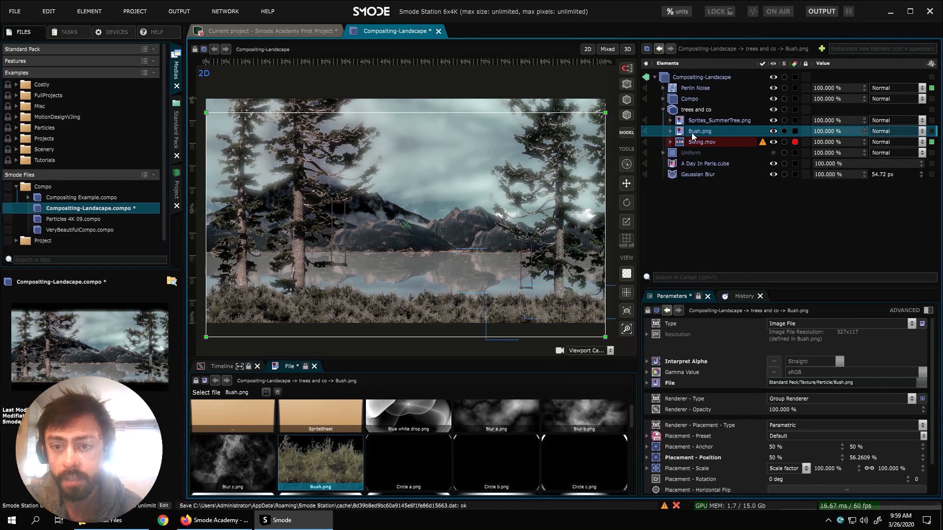
pyautogui.click(670, 131)
pyautogui.scroll(-5, 698, 145)
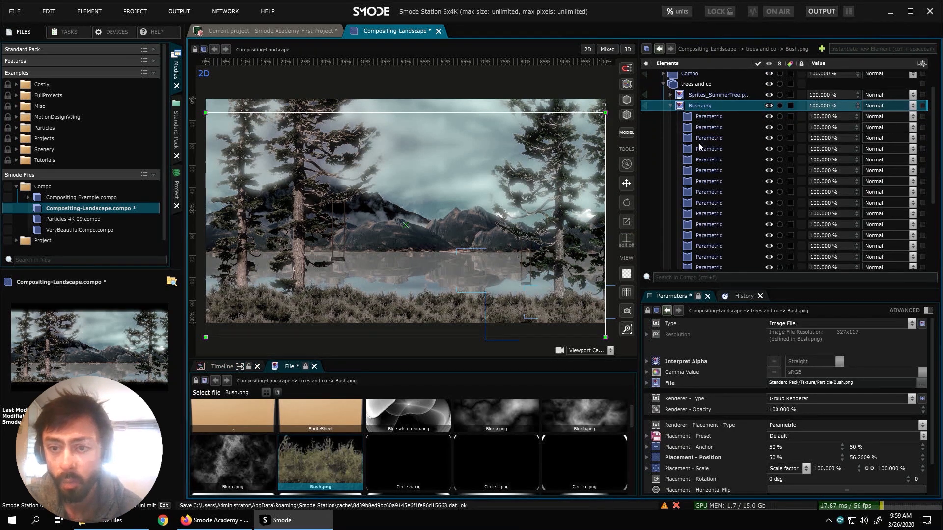
pyautogui.click(694, 188)
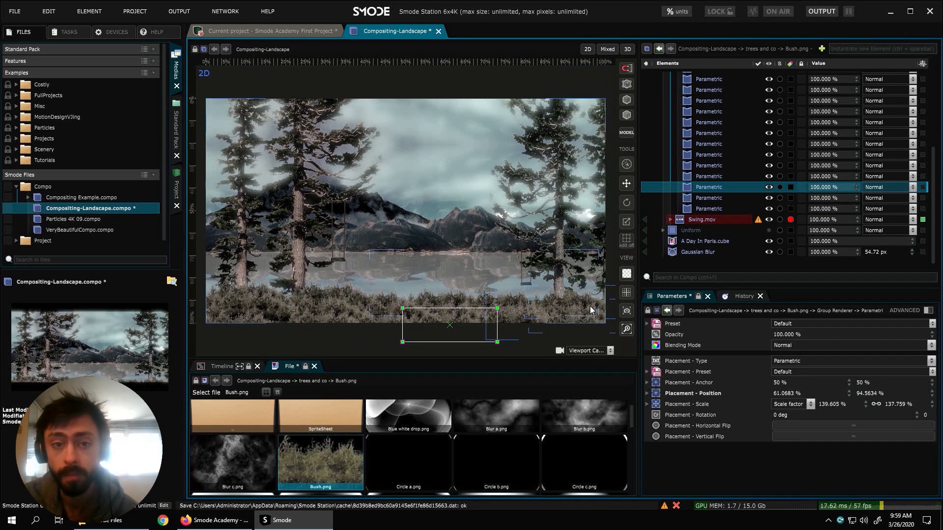
# Step: Return to the Smode Academy First Project and add a second renderer to LUTvizualiser.jpg
pyautogui.click(293, 31)
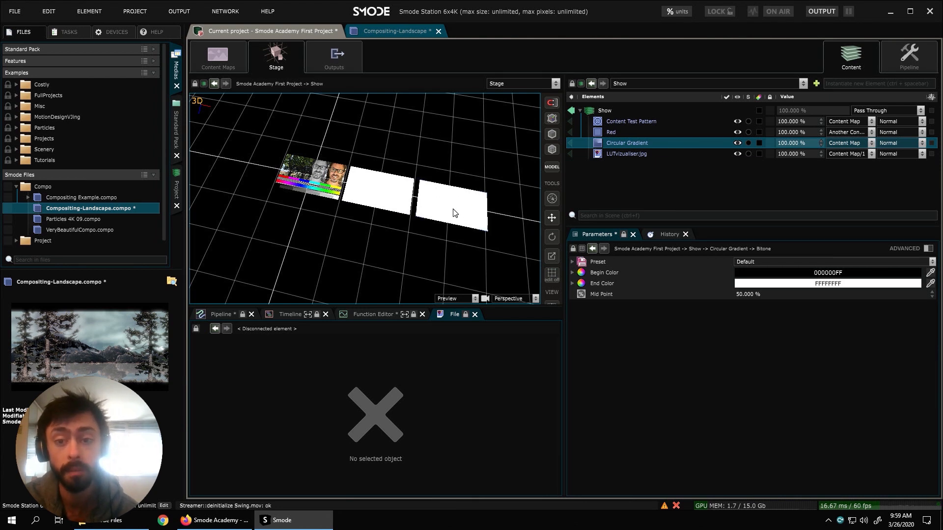
pyautogui.click(632, 155)
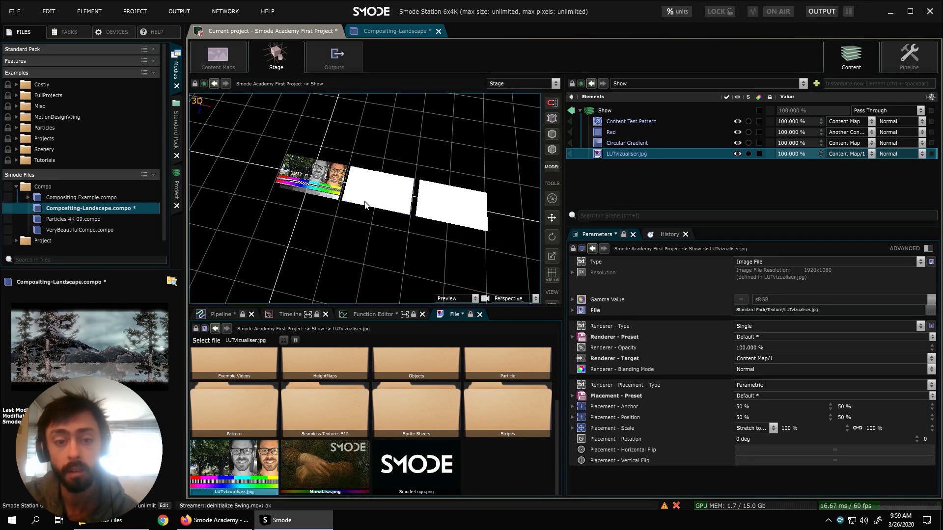
pyautogui.rightClick(623, 154)
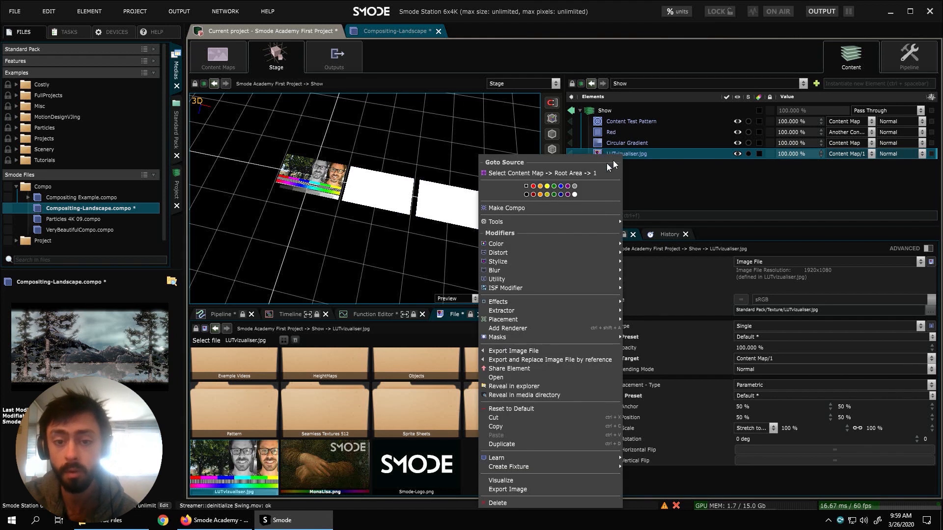
pyautogui.click(519, 328)
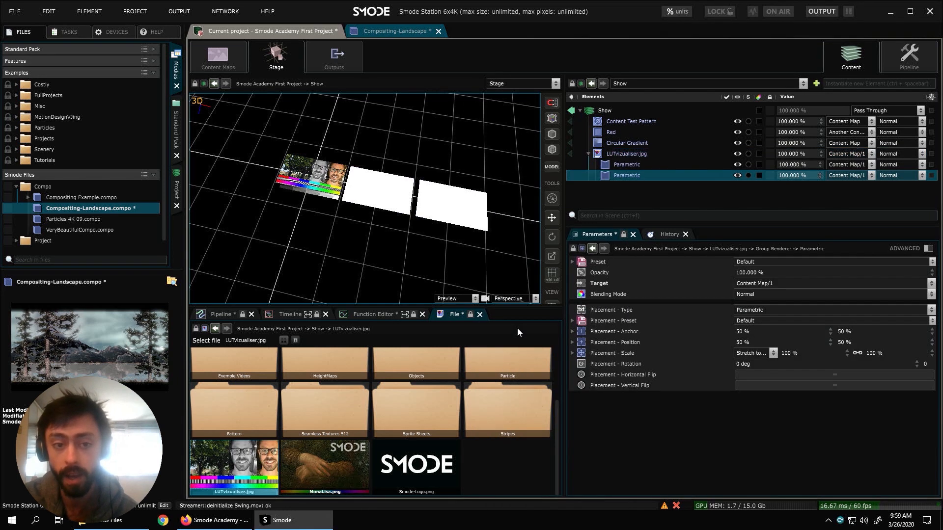
# Step: Target the second Parametric renderer of LUTvizualiser.jpg to Content Map/2, leaving the first on Content Map/1
pyautogui.click(633, 154)
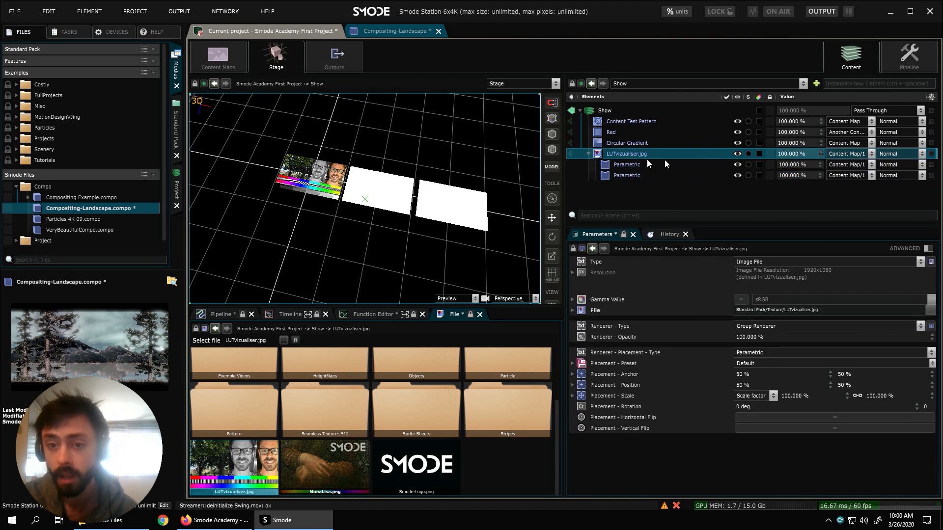
pyautogui.click(638, 164)
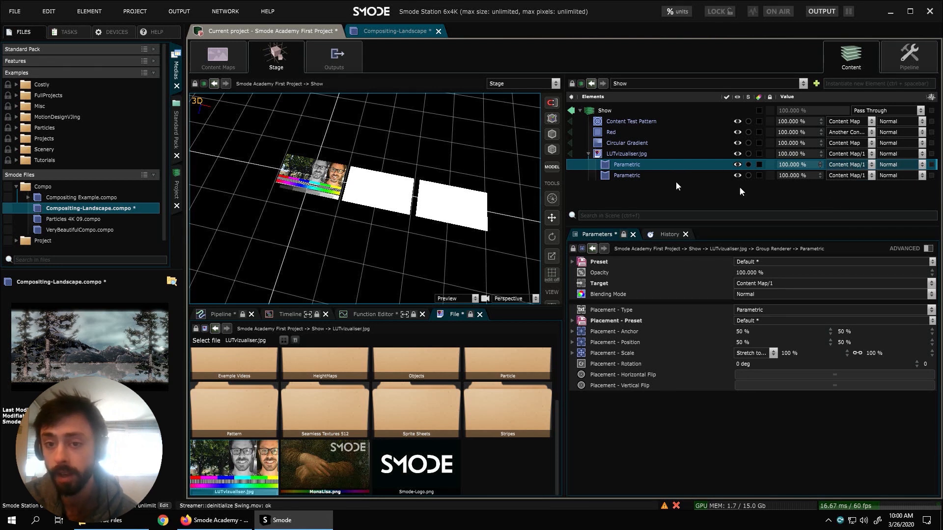
pyautogui.click(625, 175)
pyautogui.click(843, 179)
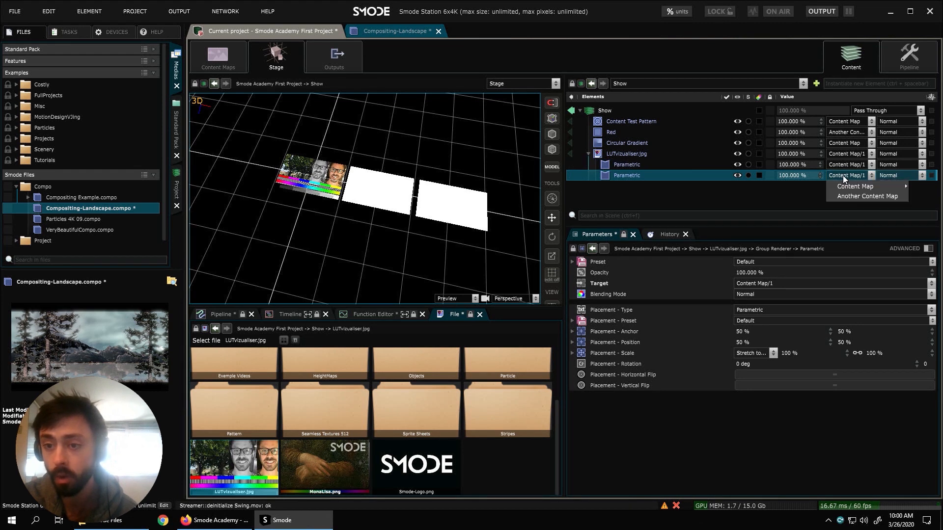
pyautogui.moveTo(842, 186)
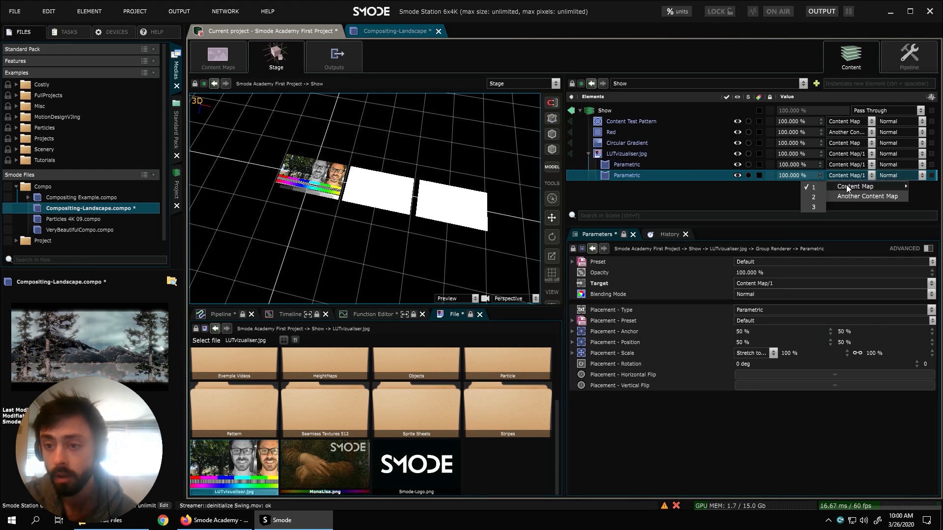
pyautogui.click(814, 196)
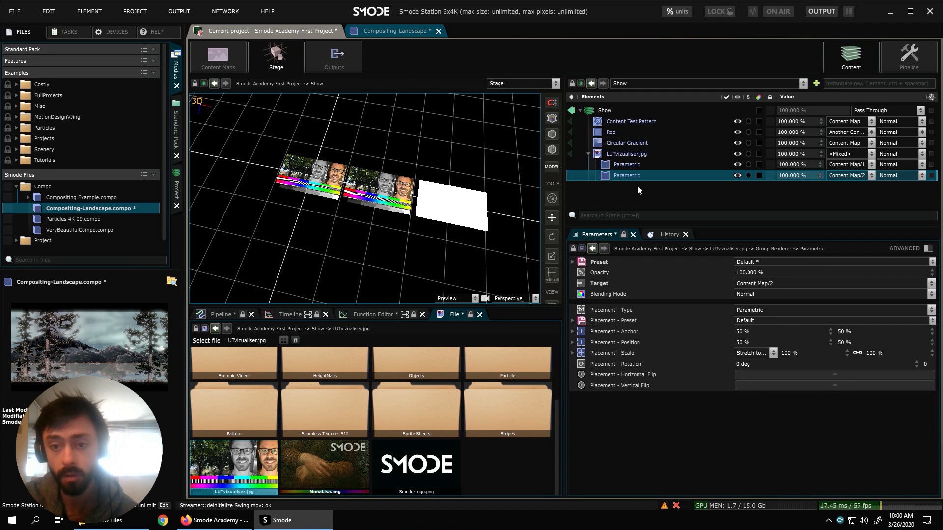
# Step: Duplicate the second Parametric renderer and target the copy to Content Map/3
pyautogui.hotkey('ctrl', 'd')
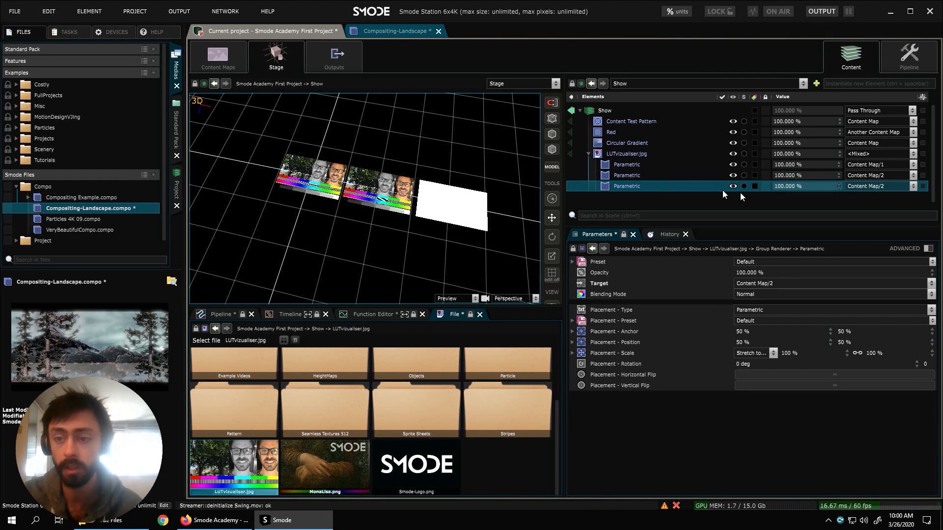
pyautogui.click(865, 186)
pyautogui.moveTo(870, 198)
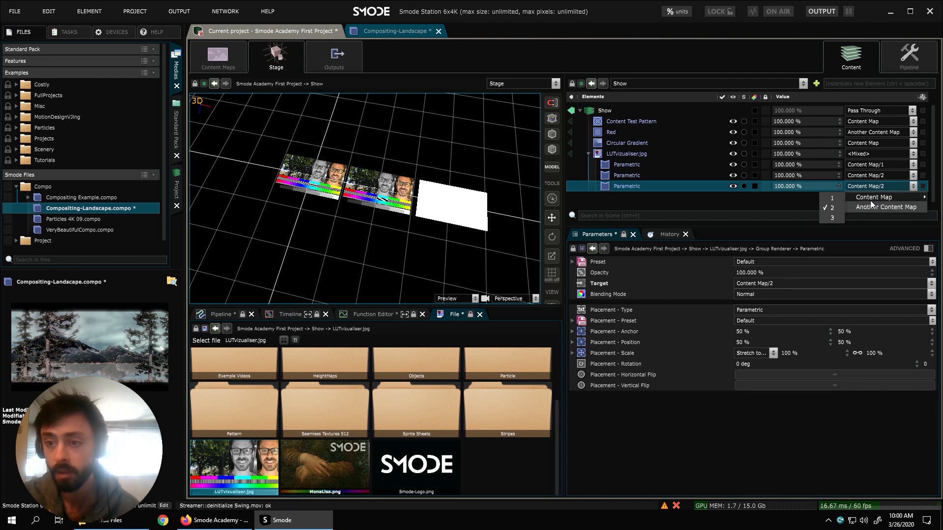
pyautogui.click(833, 217)
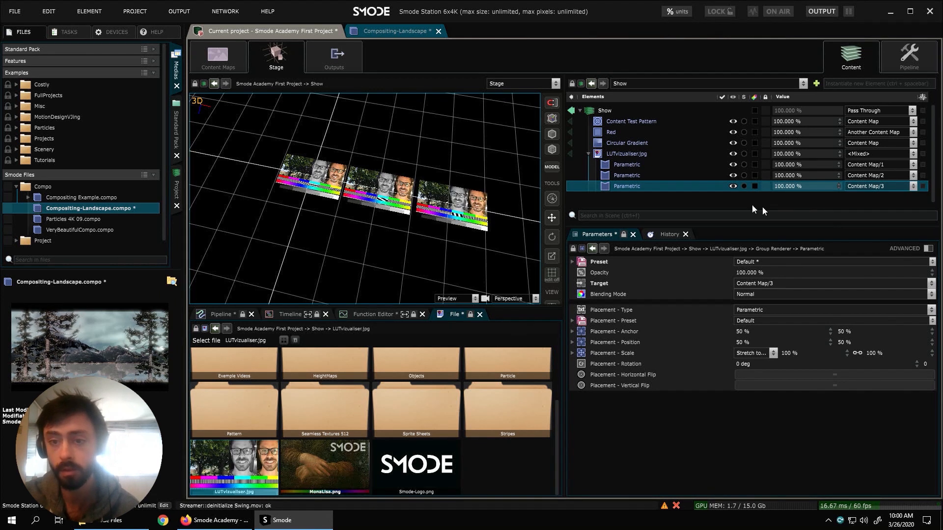
# Step: Add a Blur modifier to LUTvizualiser.jpg and set its radius to about 50.3 px
pyautogui.click(615, 155)
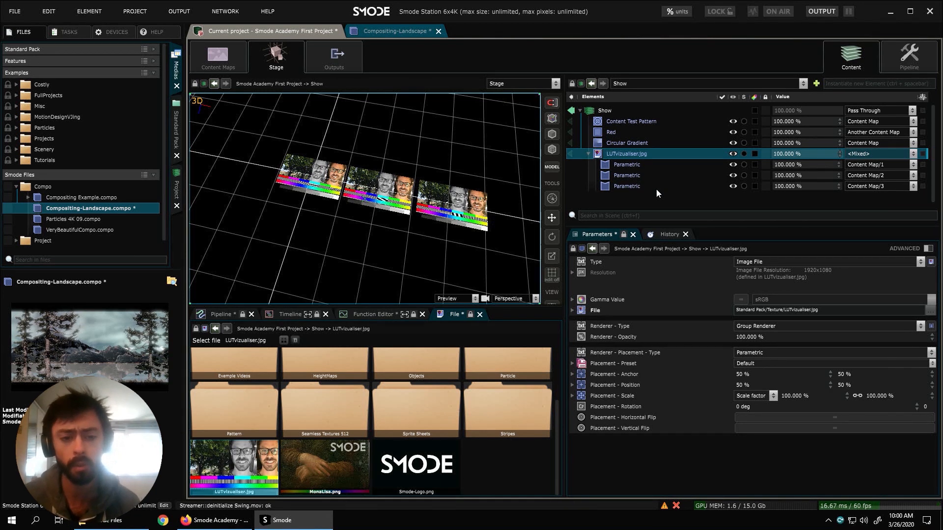
pyautogui.rightClick(634, 154)
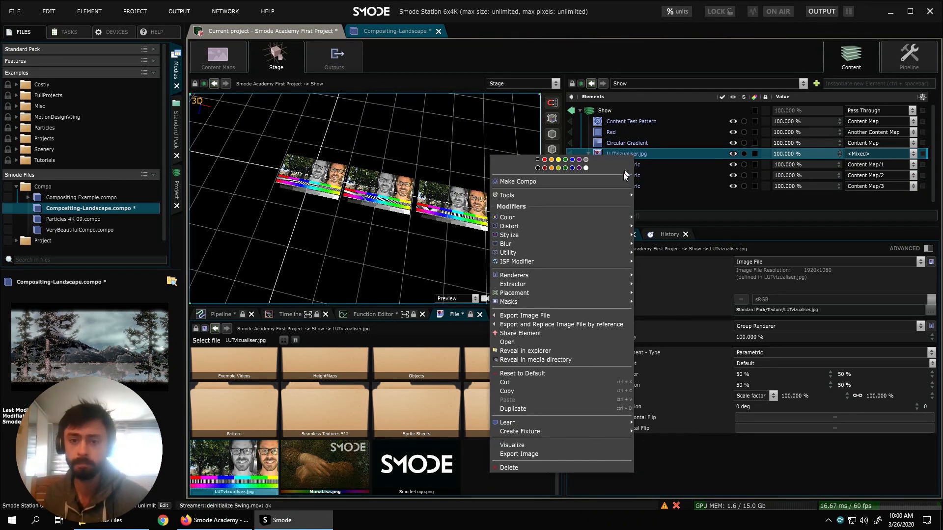
pyautogui.moveTo(597, 241)
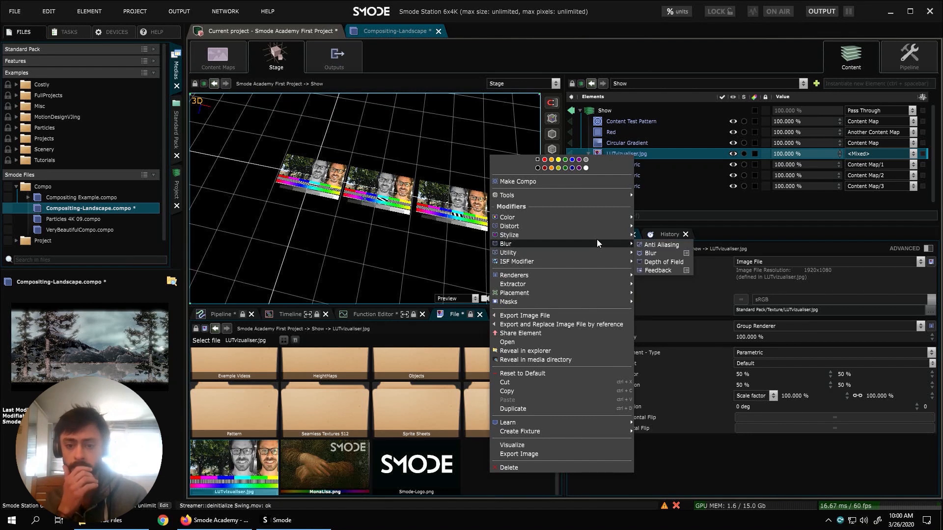
pyautogui.click(647, 252)
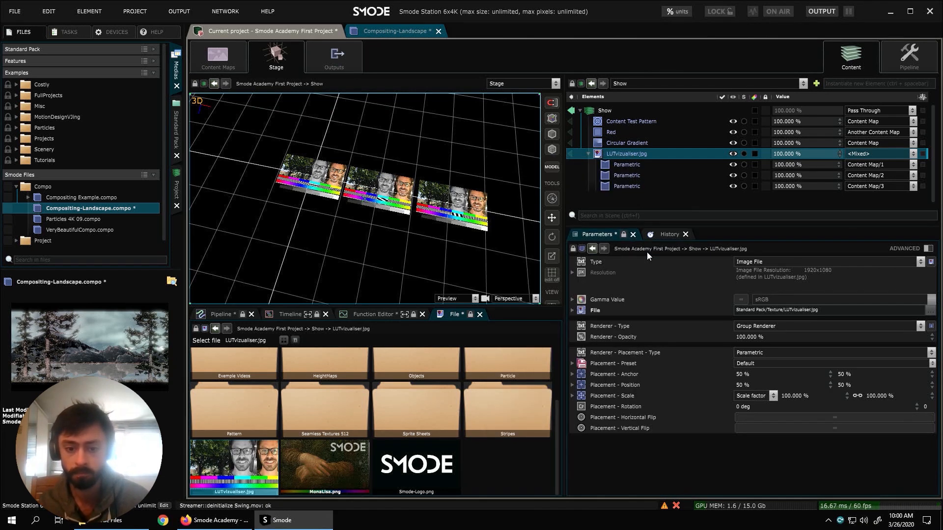
pyautogui.rightClick(623, 156)
pyautogui.moveTo(565, 245)
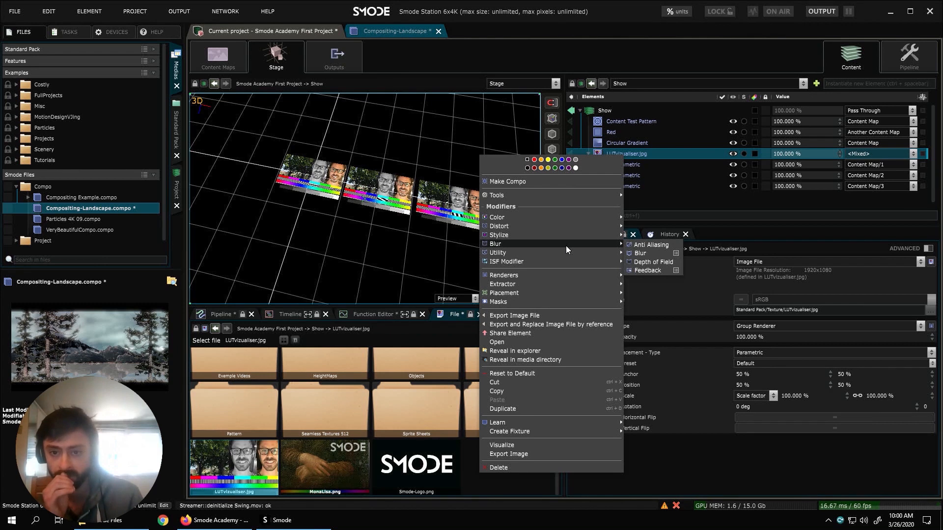
pyautogui.click(633, 252)
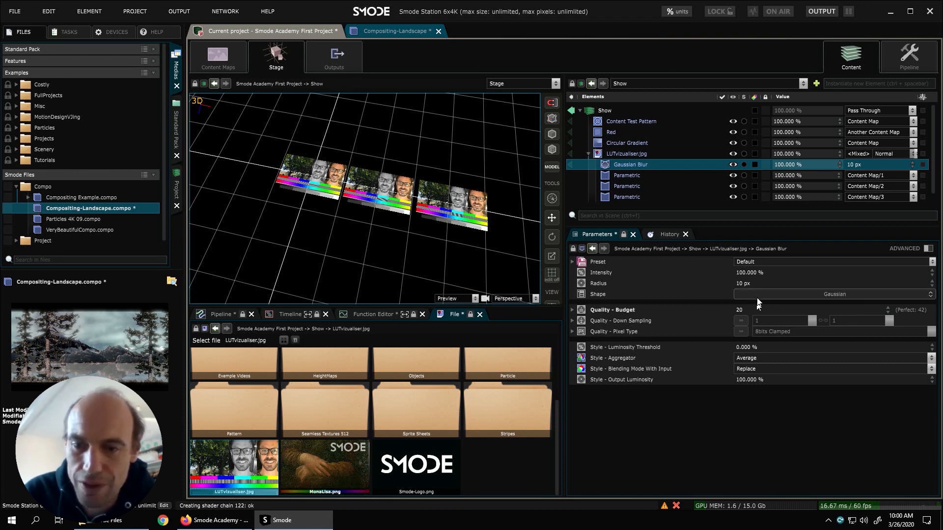
pyautogui.moveTo(759, 283); pyautogui.dragTo(727, 84)
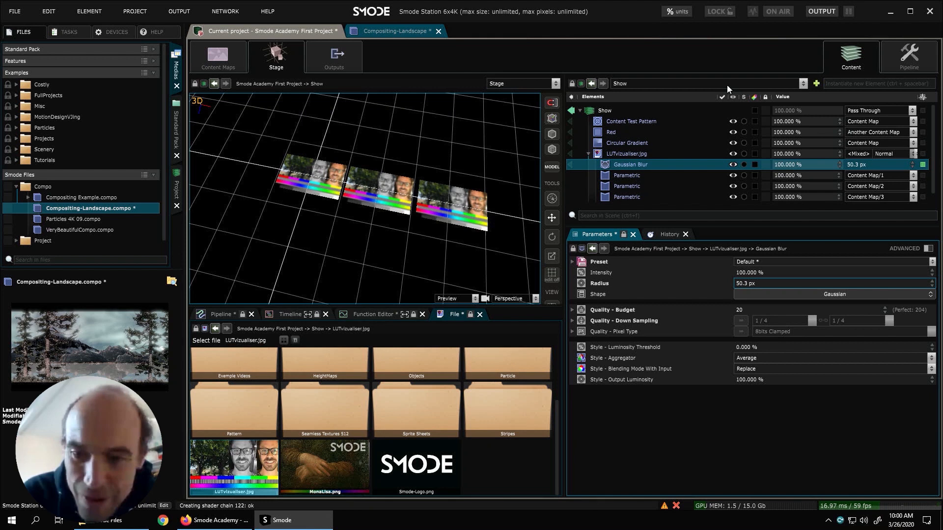
# Step: Raise the Gaussian Blur radius to 94.564 px and move the blur onto the Content Map/1 renderer of LUTvizualiser.jpg
pyautogui.moveTo(751, 287); pyautogui.dragTo(752, 240)
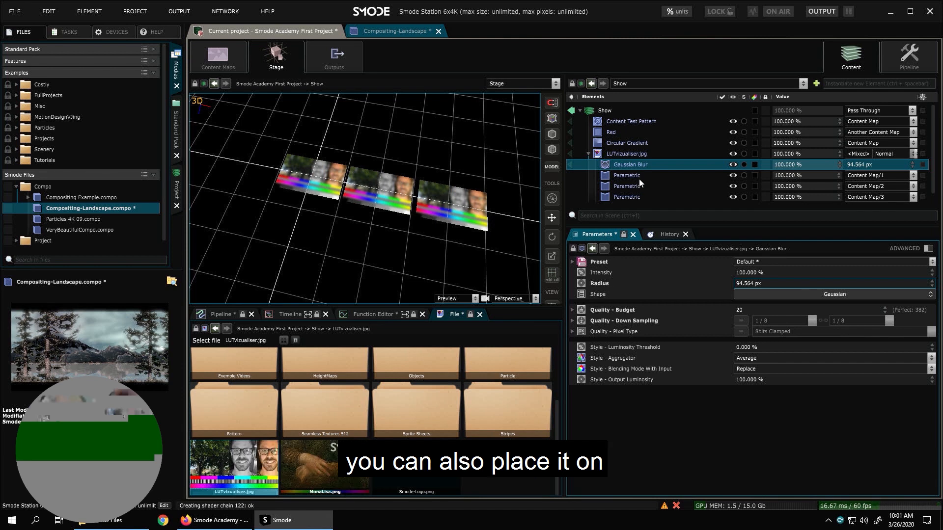
pyautogui.moveTo(602, 164); pyautogui.dragTo(621, 175)
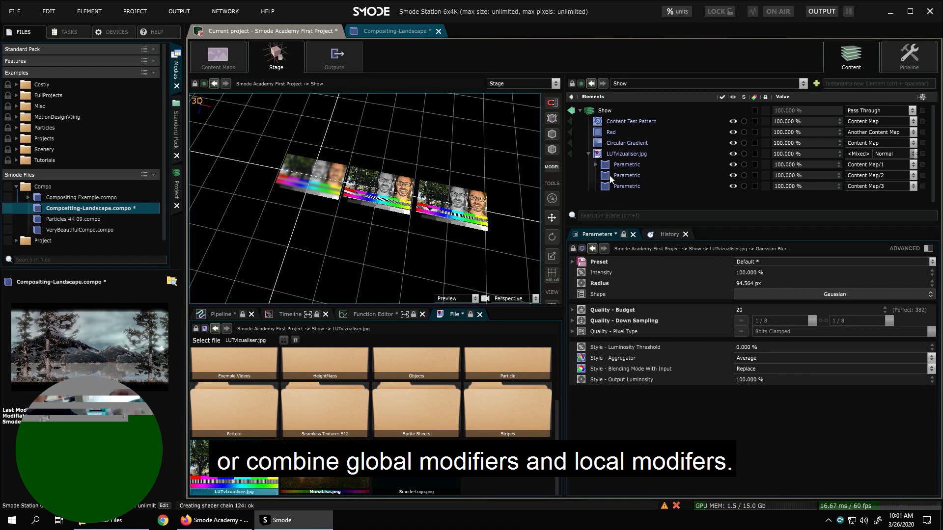
pyautogui.click(617, 153)
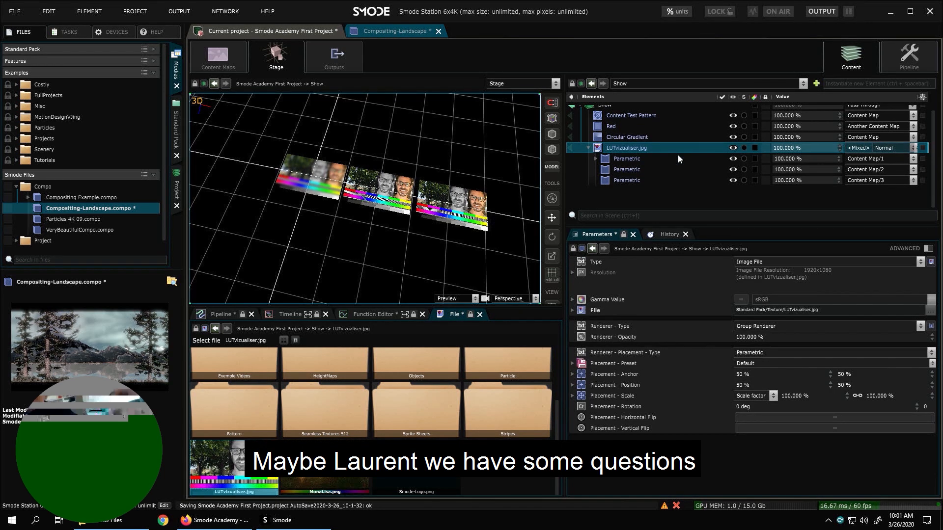
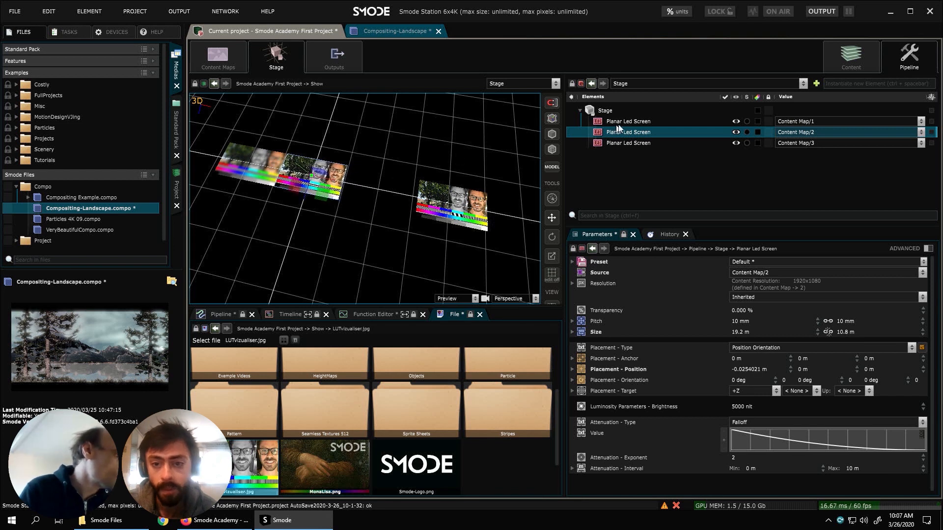
# Step: Move the Content Map/3 LED screen beside the middle one, to about 19.56 m, and set all three screens' first orientation value to 90 deg
pyautogui.click(636, 143)
pyautogui.moveTo(475, 209); pyautogui.dragTo(396, 197)
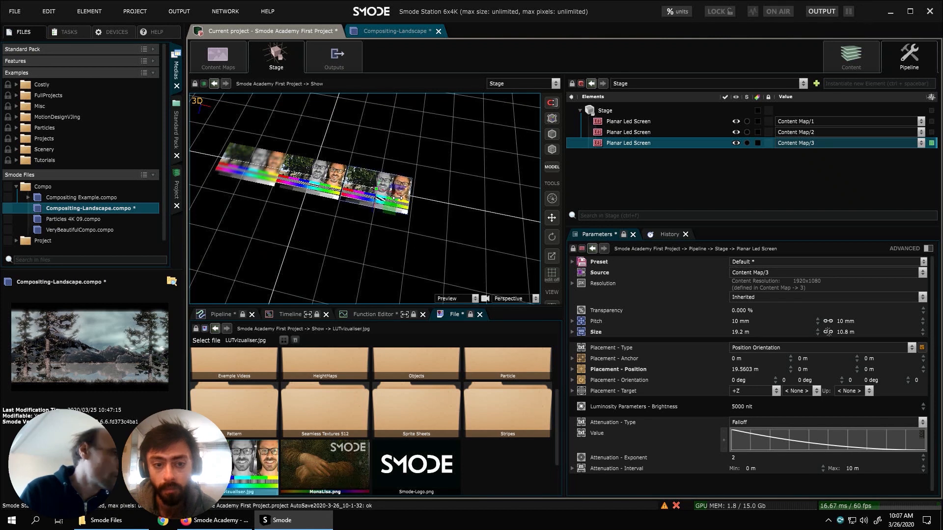
pyautogui.keyDown('shift'); pyautogui.click(652, 121); pyautogui.keyUp('shift')
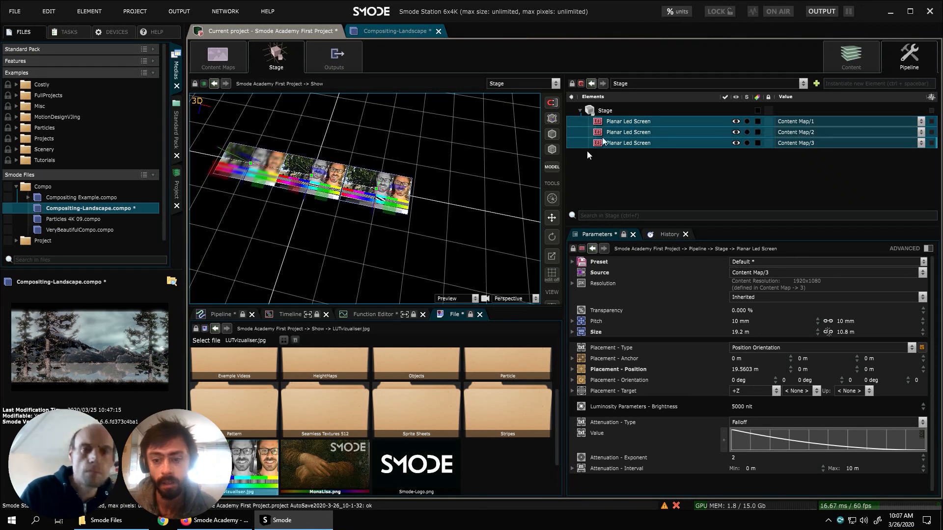
pyautogui.click(749, 381)
pyautogui.write('90')
pyautogui.press('Return')
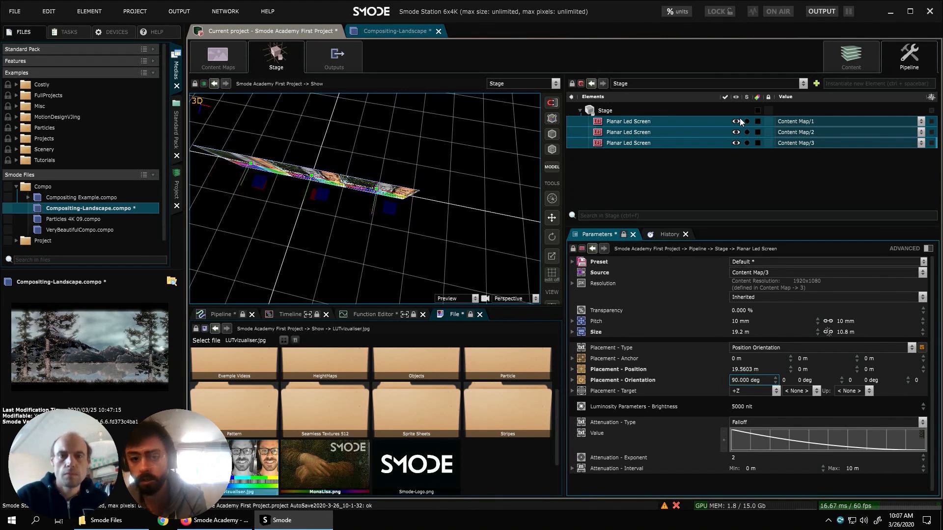
pyautogui.moveTo(389, 277); pyautogui.dragTo(394, 196)
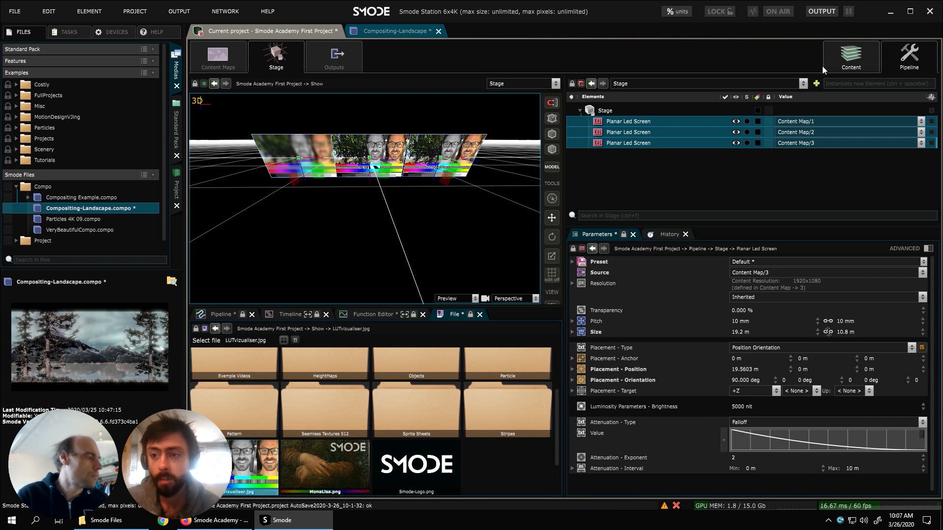
# Step: Delete the LUTvizualiser.jpg, Circular Gradient and Red layers from the Show content, keeping only the Content Test Pattern
pyautogui.click(853, 59)
pyautogui.click(589, 155)
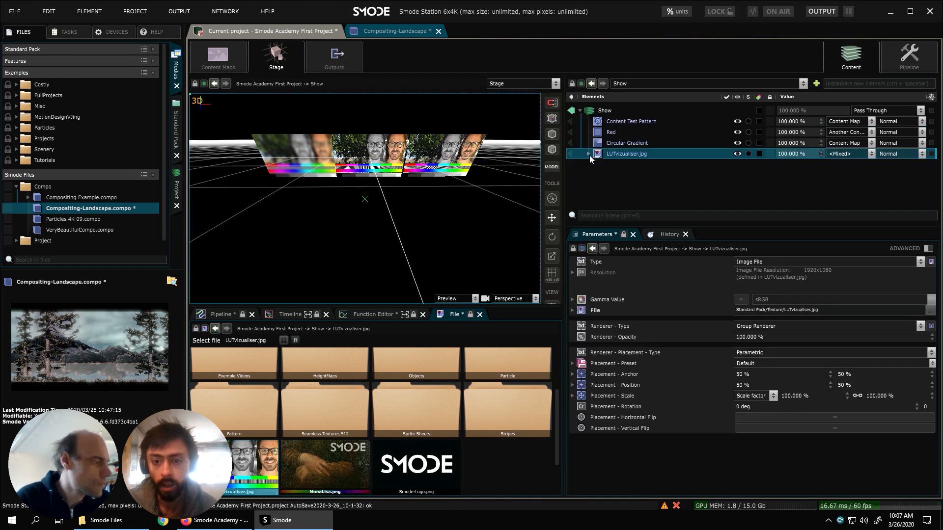
pyautogui.press('Delete')
pyautogui.press('Return')
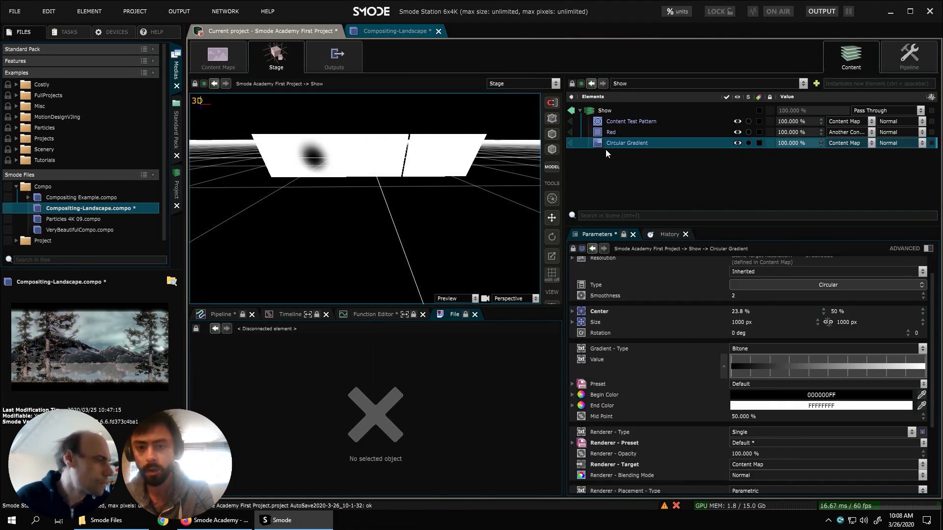
pyautogui.press('Delete')
pyautogui.press('Return')
pyautogui.press('Delete')
pyautogui.press('Return')
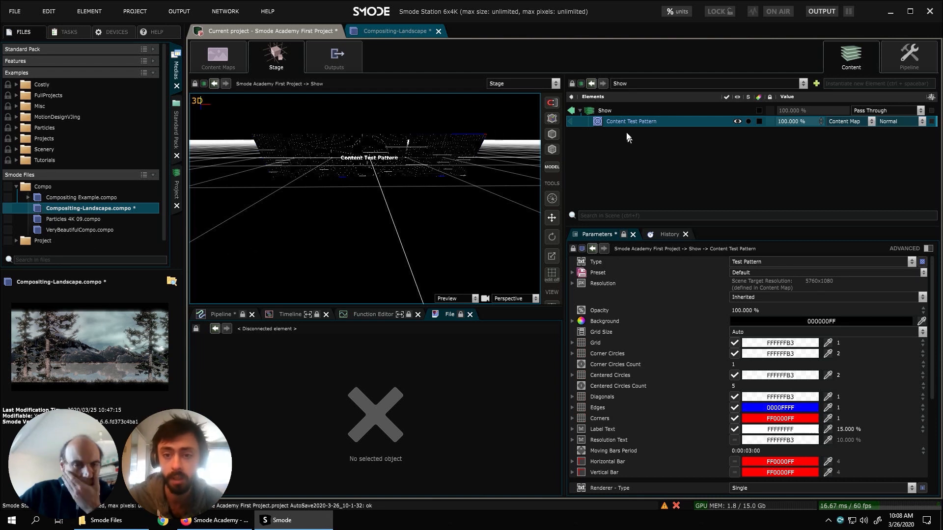
# Step: Add Compositing-Landscape.compo to the Show as a reference and set its render target to Content Map/2
pyautogui.moveTo(82, 208); pyautogui.dragTo(664, 180)
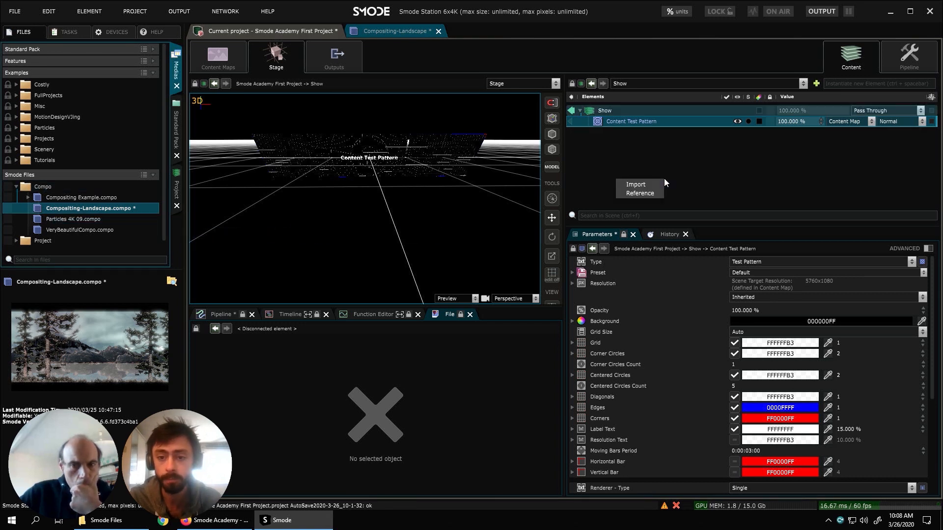
pyautogui.click(645, 194)
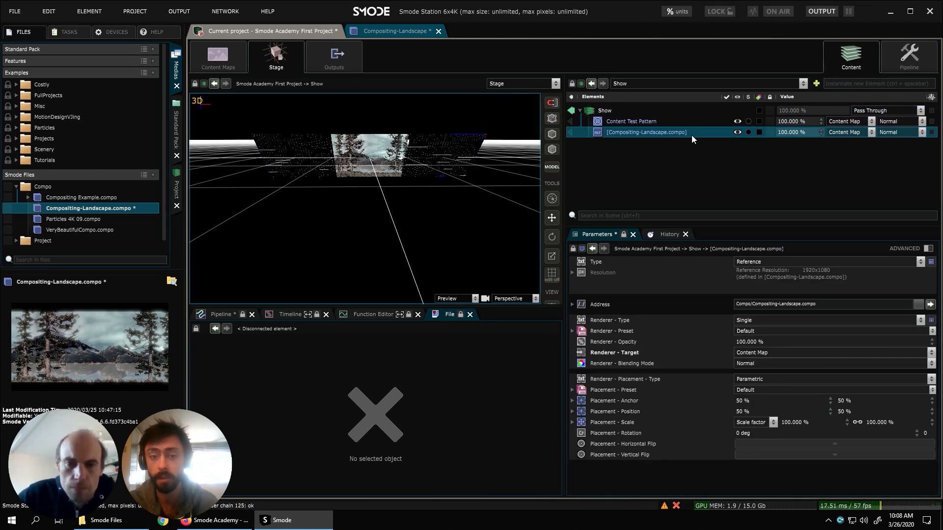
pyautogui.moveTo(492, 175); pyautogui.dragTo(420, 200)
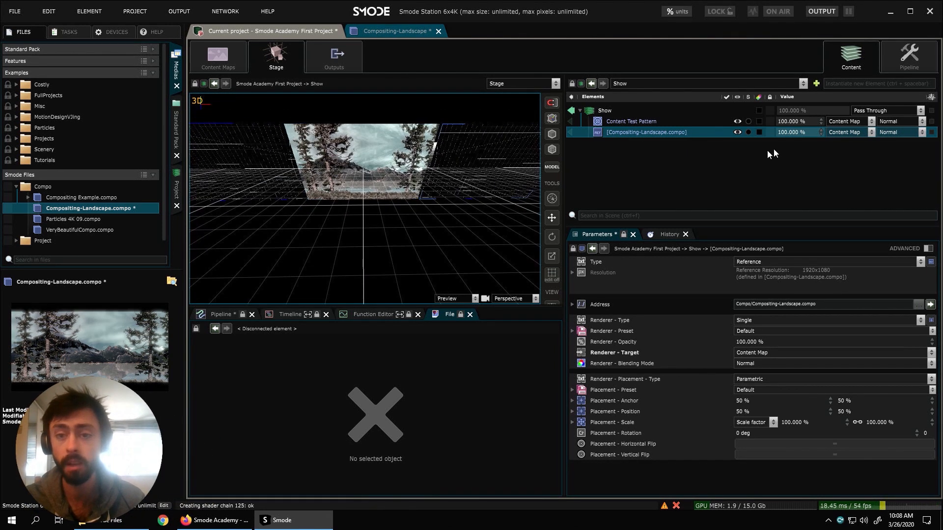
pyautogui.click(835, 132)
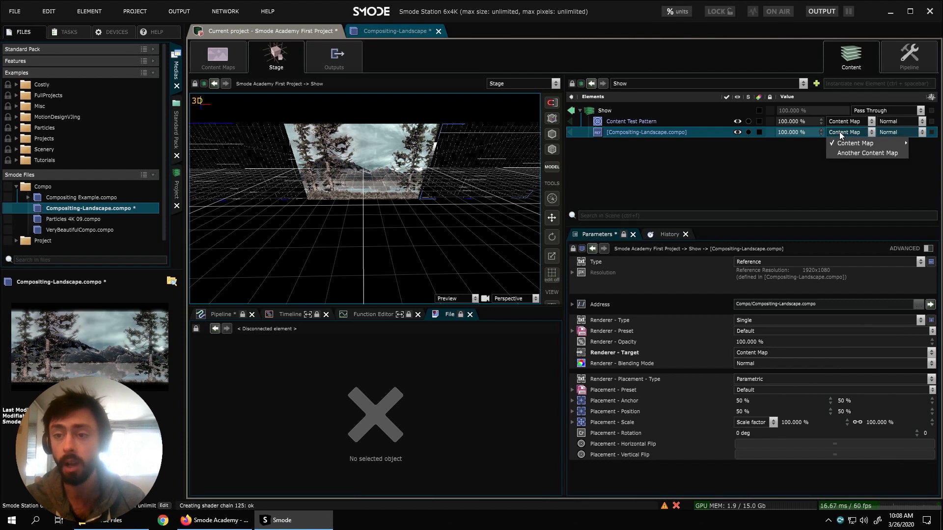
pyautogui.moveTo(841, 143)
pyautogui.click(815, 154)
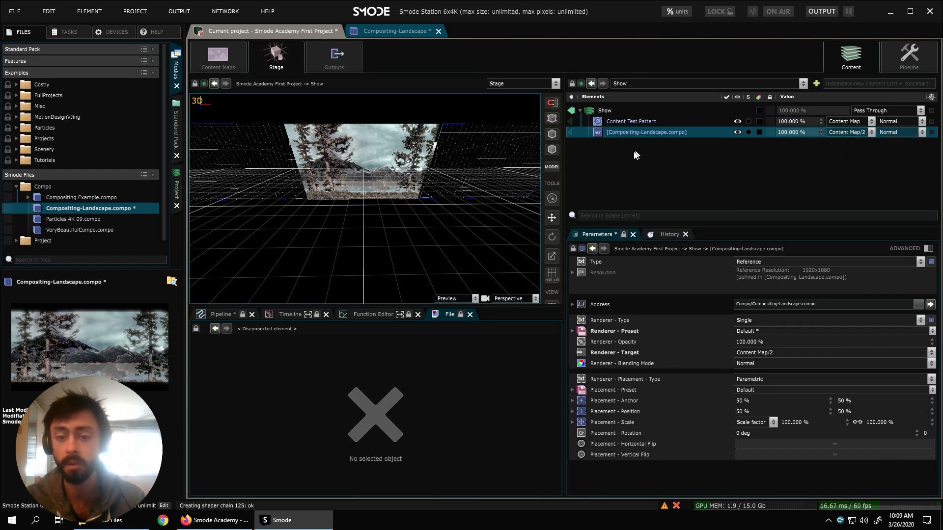
pyautogui.moveTo(332, 192); pyautogui.dragTo(370, 177)
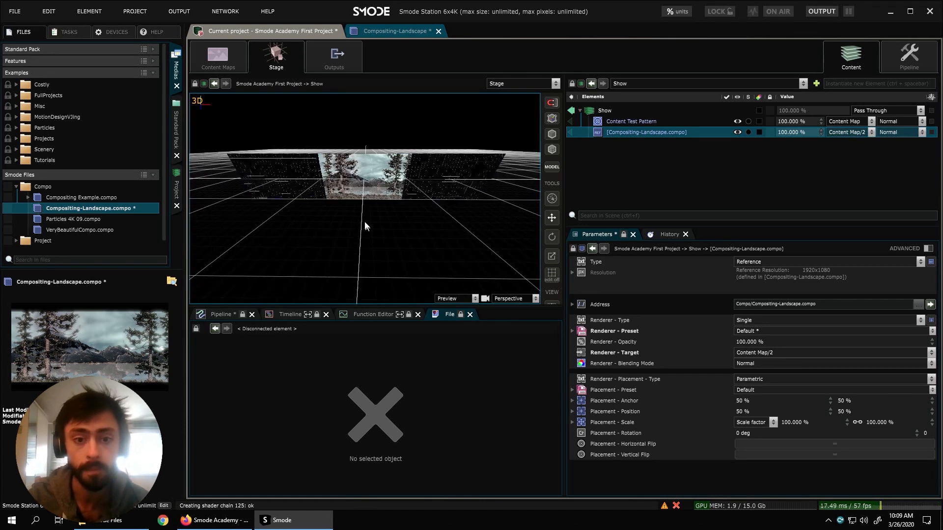
# Step: Add a 2D Noise layer to the Show using the Curtains advanced preset
pyautogui.rightClick(635, 155)
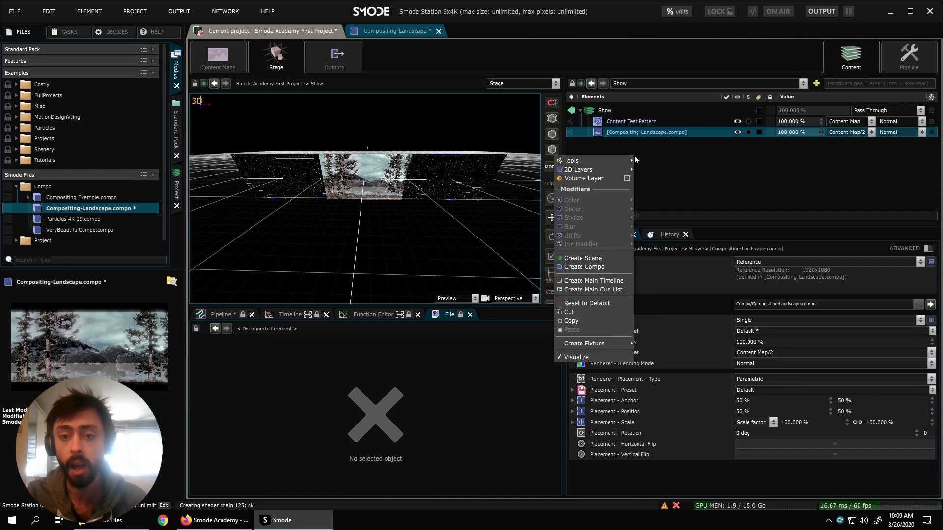
pyautogui.moveTo(611, 169)
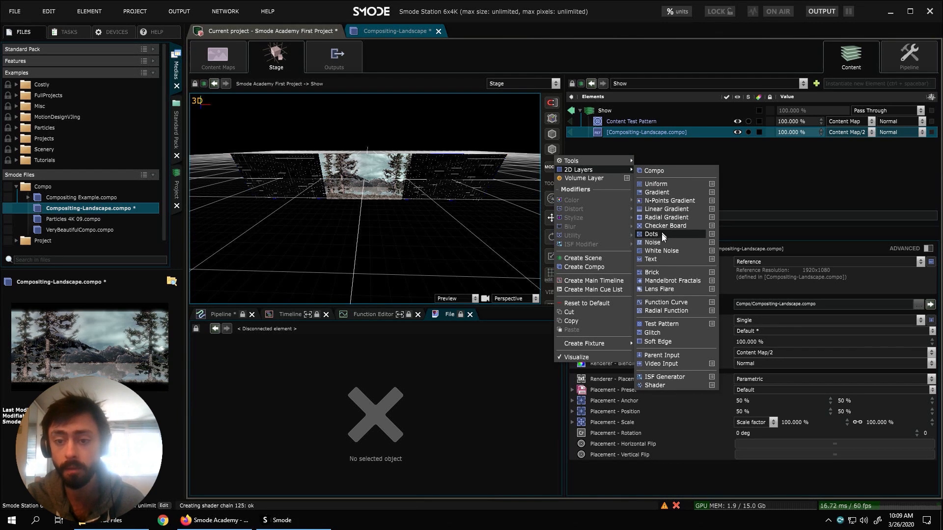
pyautogui.moveTo(714, 240)
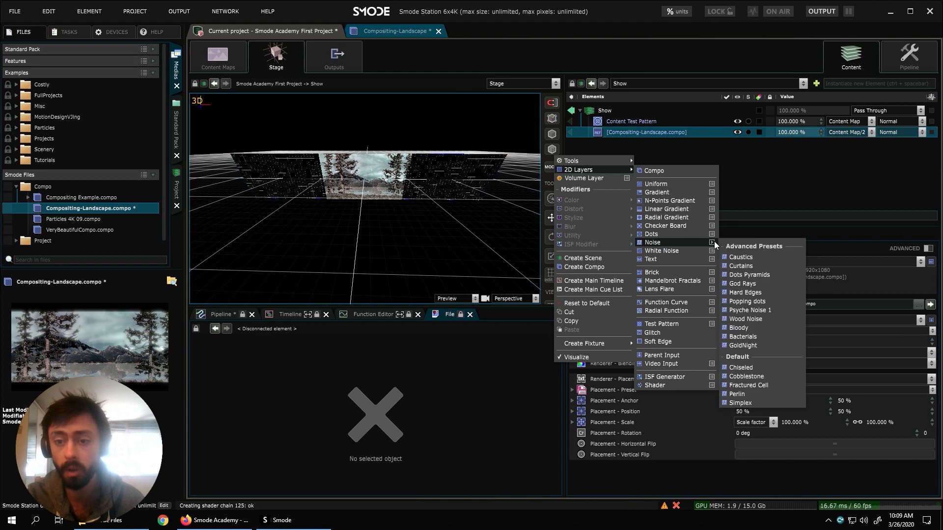
pyautogui.click(742, 266)
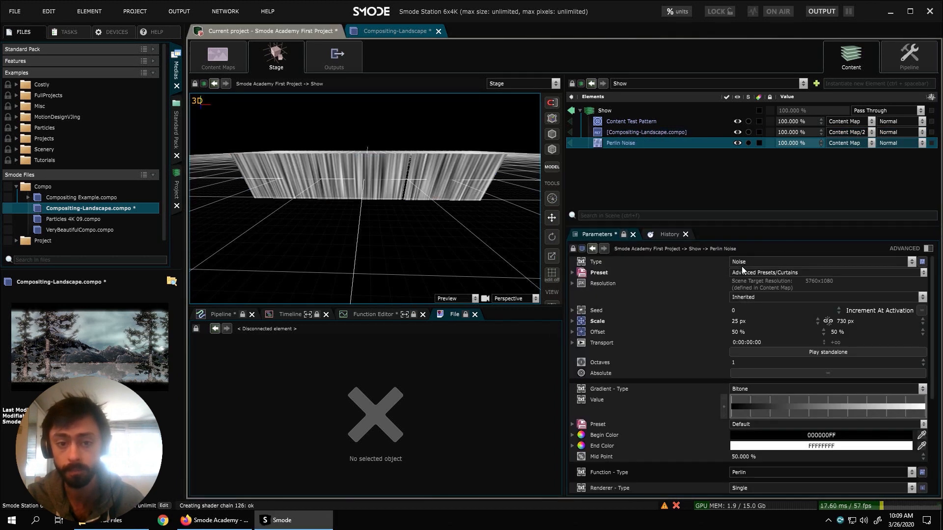
# Step: Set the end color of the curtain noise gradient to dark red AE3838FF
pyautogui.click(803, 448)
pyautogui.moveTo(796, 433); pyautogui.dragTo(798, 427)
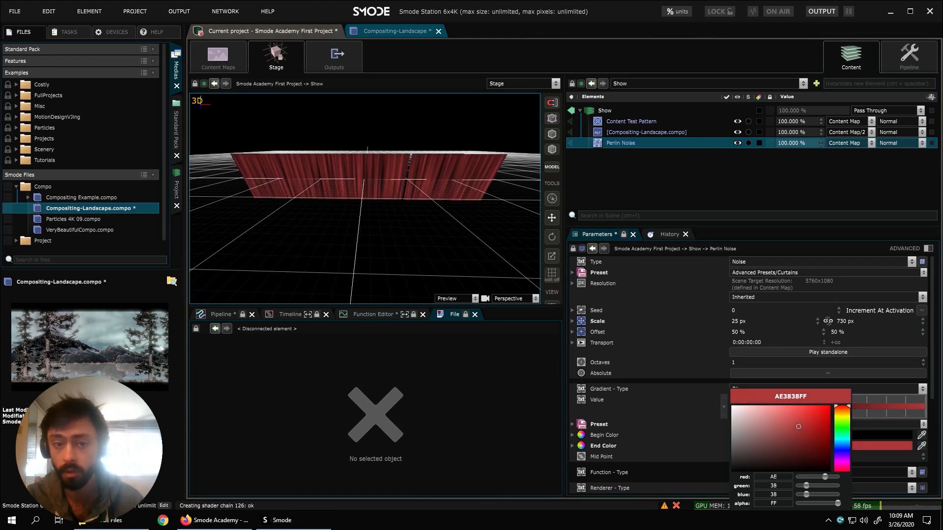
pyautogui.click(800, 178)
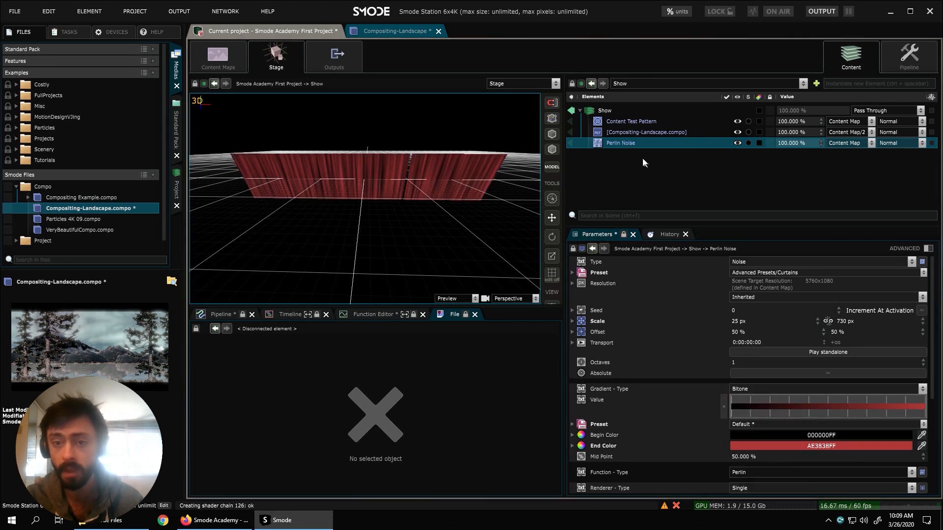
# Step: Add a second renderer to the Perlin Noise layer and target its two renderers to Content Map/1 and Content Map/3
pyautogui.rightClick(635, 145)
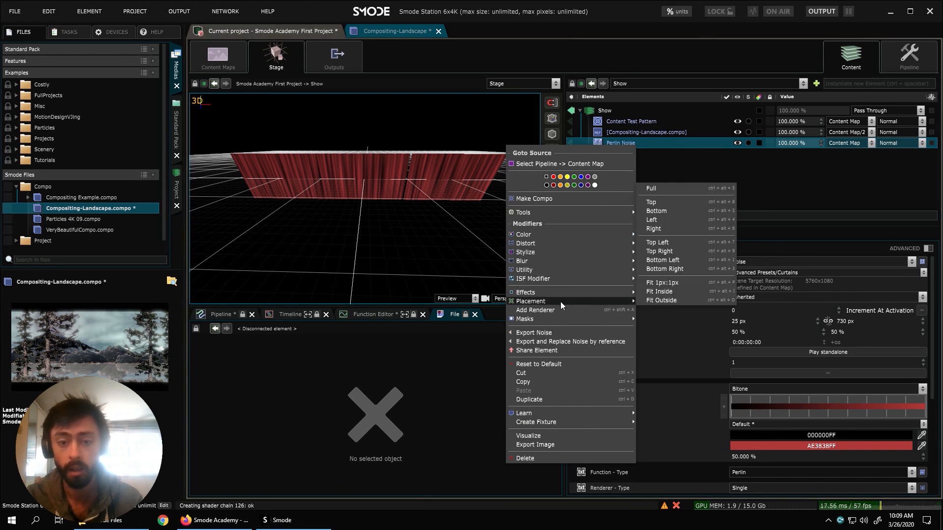
pyautogui.click(552, 312)
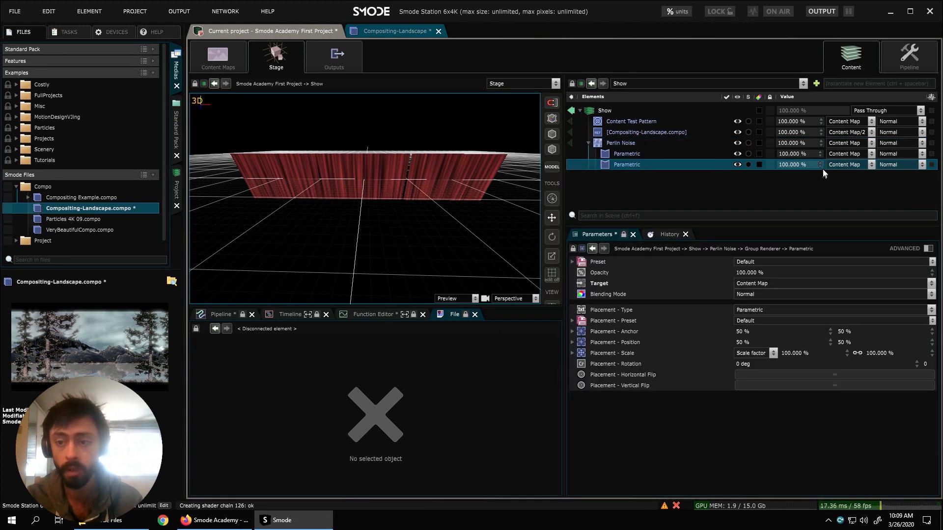
pyautogui.click(835, 154)
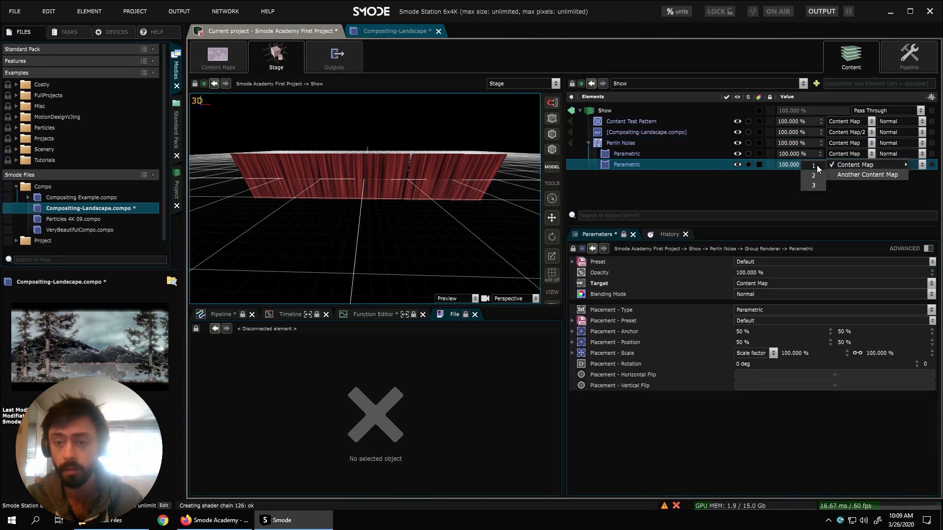
pyautogui.click(815, 167)
pyautogui.click(848, 164)
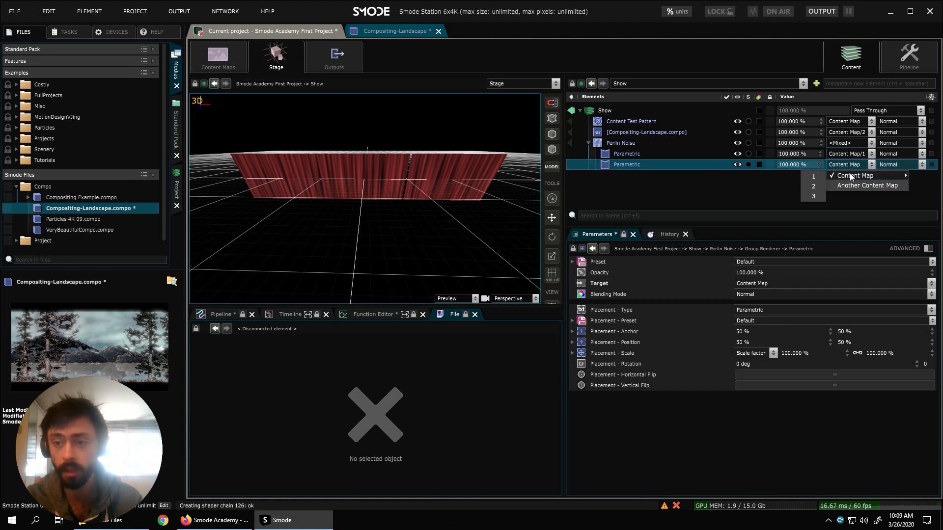
pyautogui.click(814, 196)
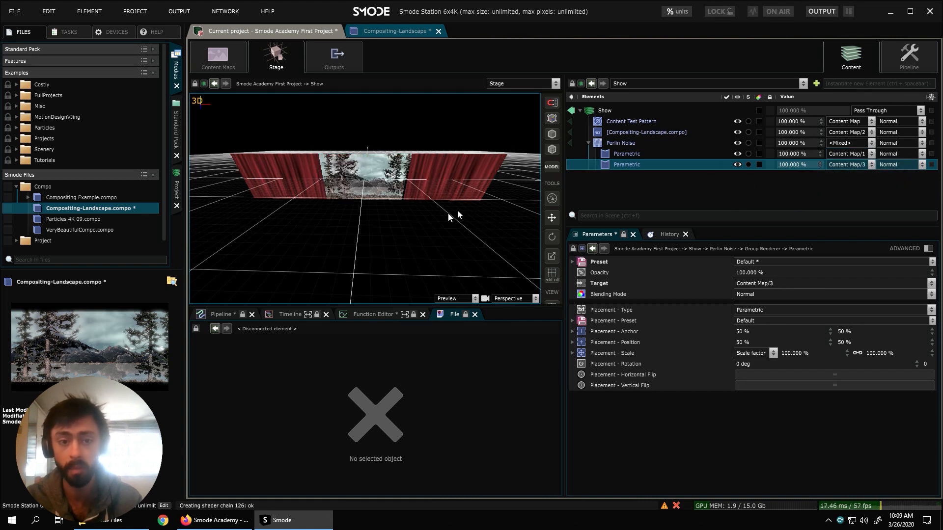
# Step: Animate the Perlin Noise curtains by playing the layer's transport with a standalone player
pyautogui.moveTo(415, 234)
pyautogui.mouseDown()
pyautogui.moveTo(407, 212)
pyautogui.moveTo(413, 219)
pyautogui.mouseUp()
pyautogui.scroll(3, 405, 209)
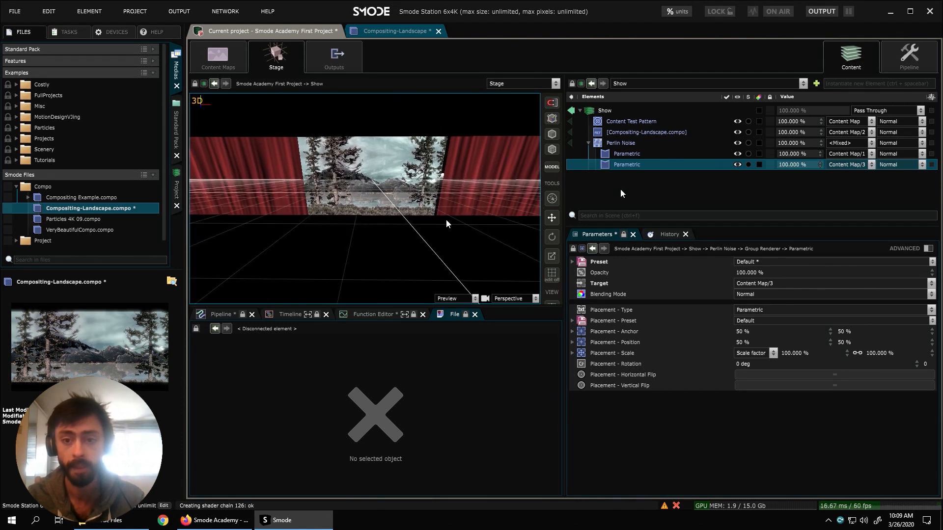
pyautogui.click(644, 143)
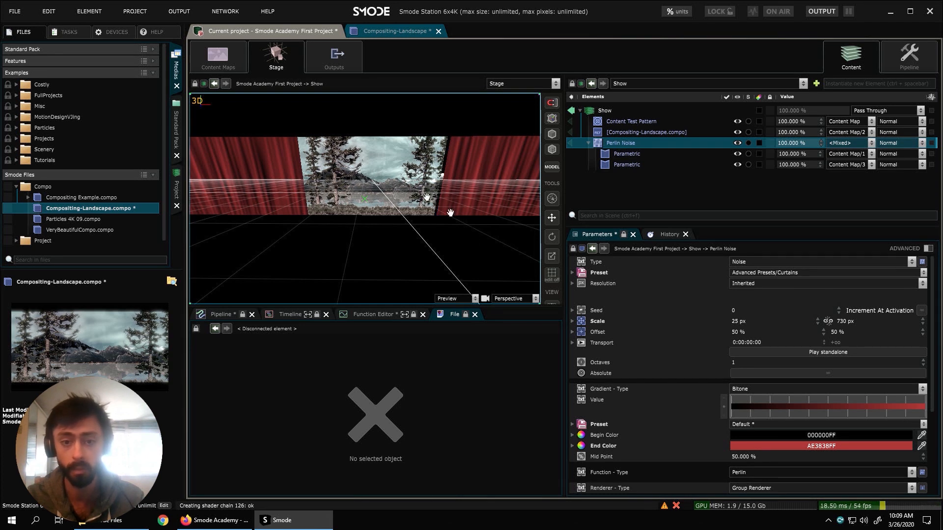
pyautogui.click(811, 352)
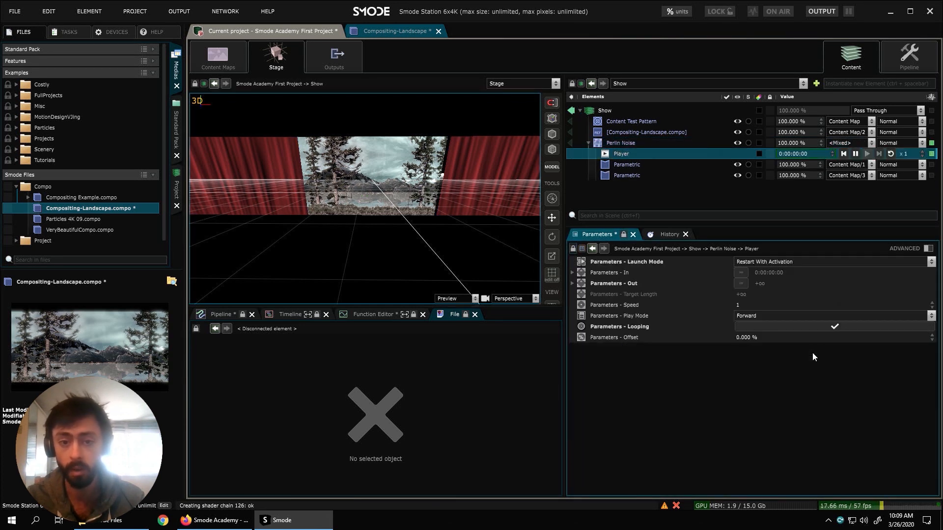
# Step: Group the Compositing-Landscape.compo reference and the Perlin Noise layer, and expand the group to show its contents
pyautogui.click(588, 142)
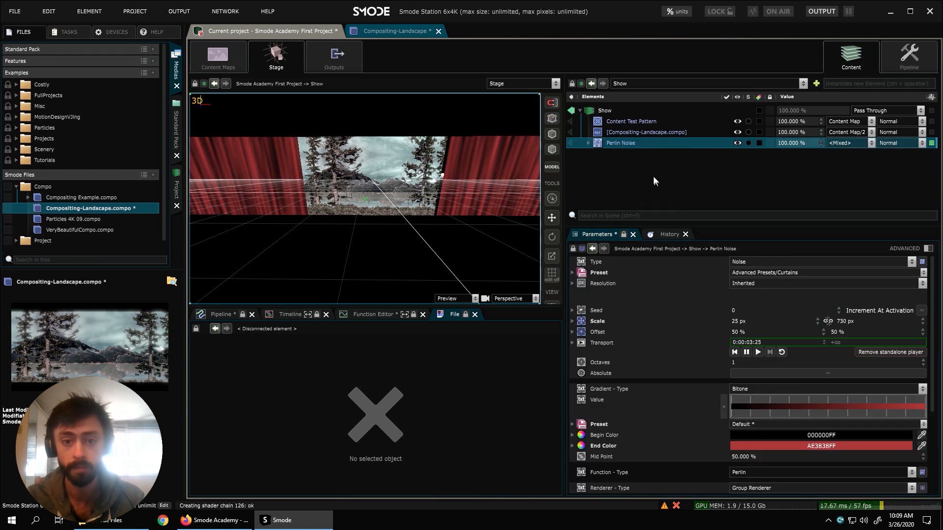
pyautogui.keyDown('ctrl'); pyautogui.click(649, 133); pyautogui.keyUp('ctrl')
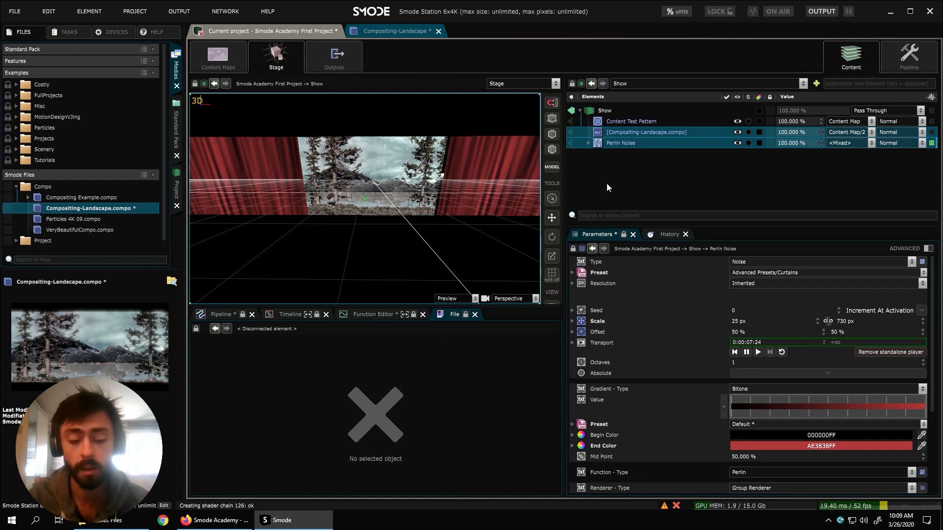
pyautogui.hotkey('ctrl', 'g')
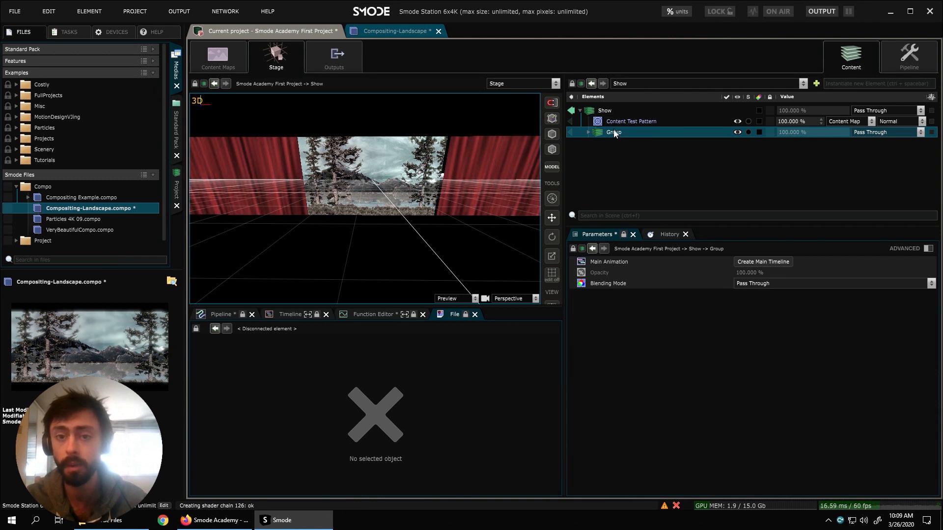
pyautogui.click(588, 132)
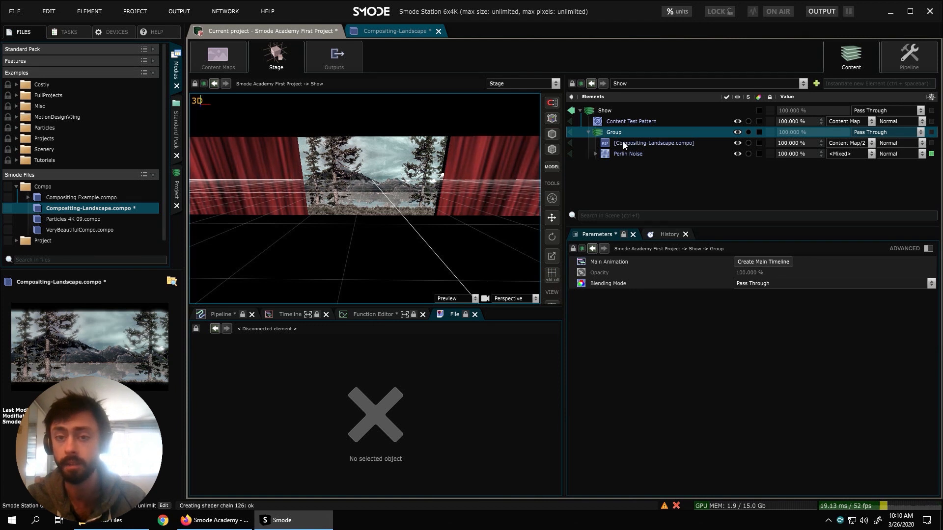
# Step: Undo the last grouping and group the Compositing-Landscape.compo reference and the Perlin Noise layer again
pyautogui.hotkey('ctrl', 'z')
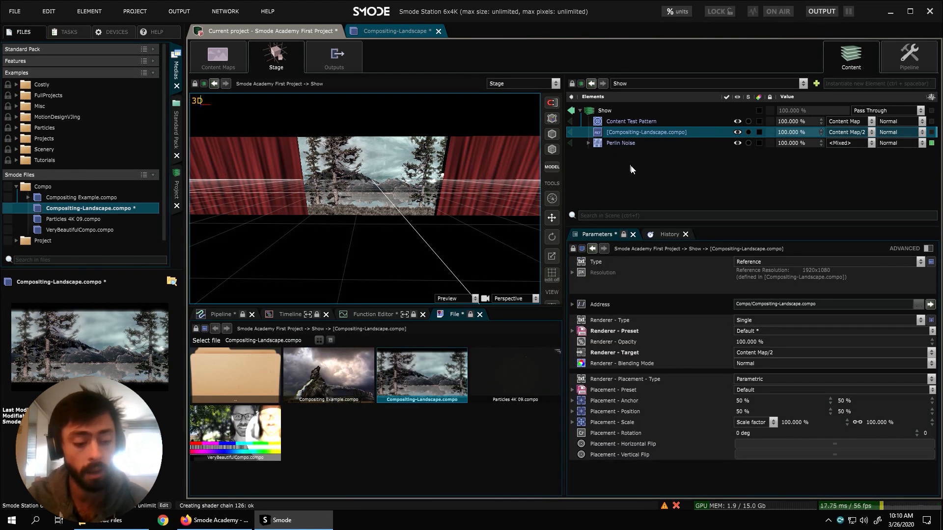
pyautogui.keyDown('shift'); pyautogui.click(618, 143); pyautogui.keyUp('shift')
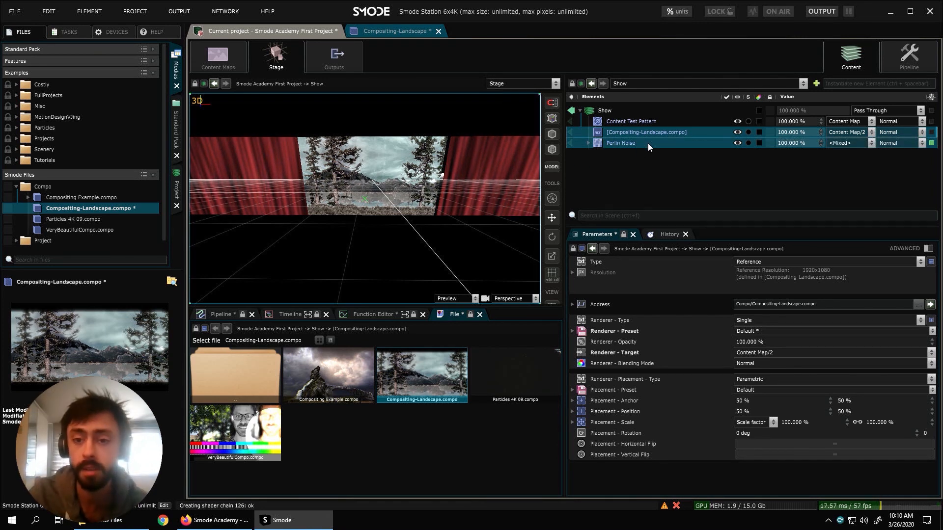
pyautogui.rightClick(648, 142)
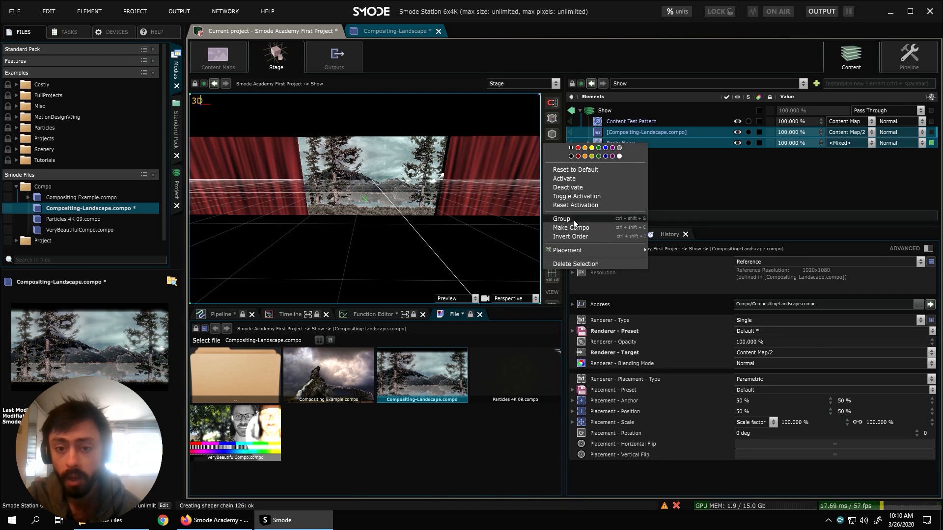
pyautogui.click(619, 220)
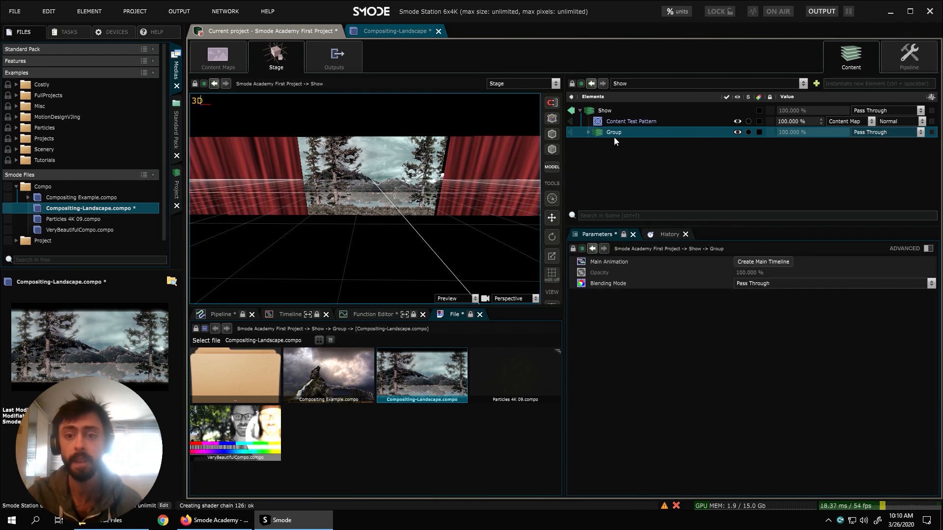
# Step: Rename the new group in the Show as 1st Scene
pyautogui.doubleClick(611, 130)
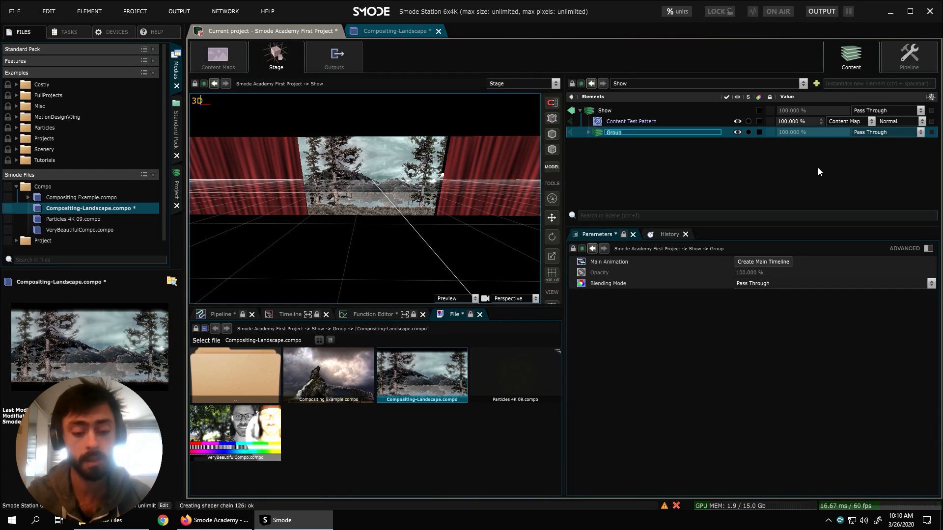
pyautogui.write('1st Scene')
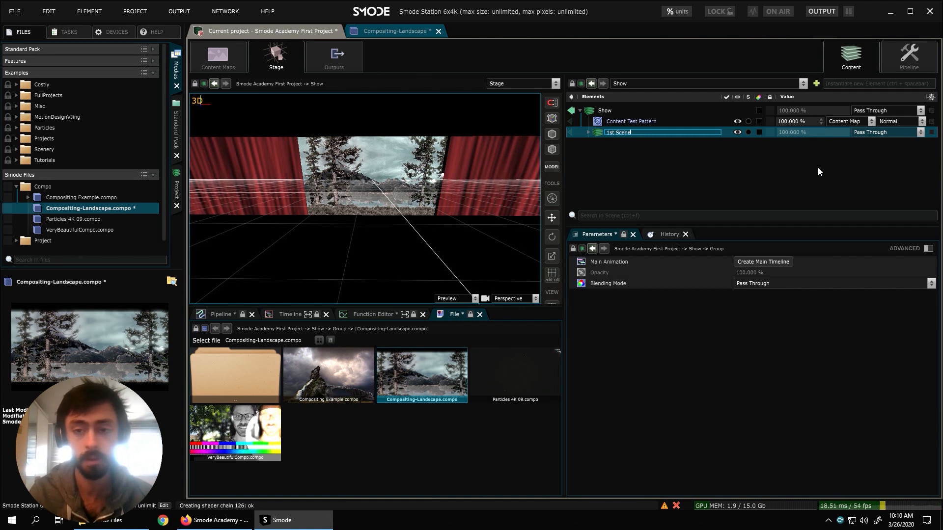
pyautogui.press('Return')
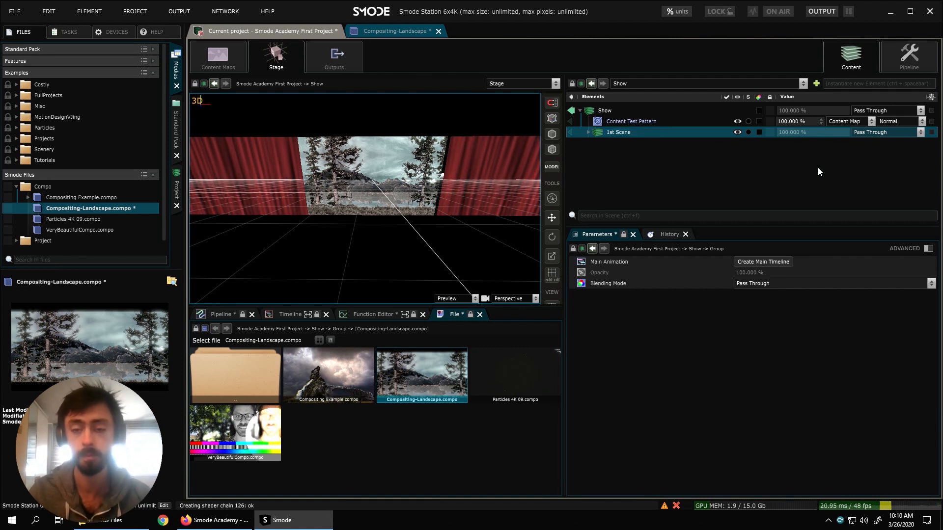
pyautogui.click(609, 110)
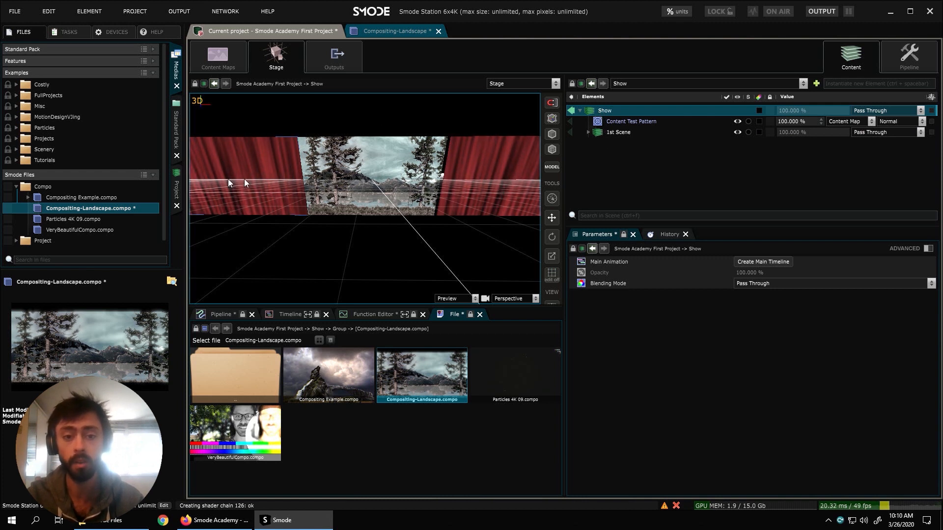
pyautogui.rightClick(605, 111)
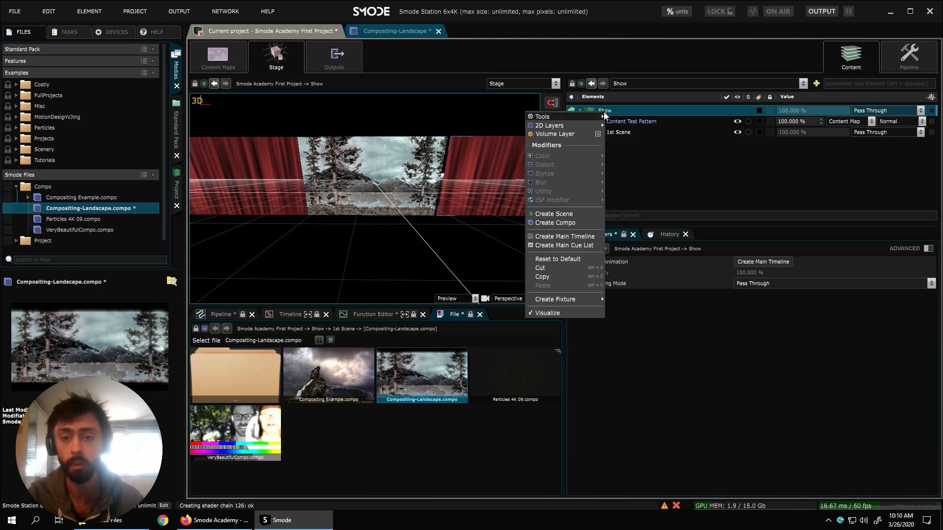
pyautogui.moveTo(592, 125)
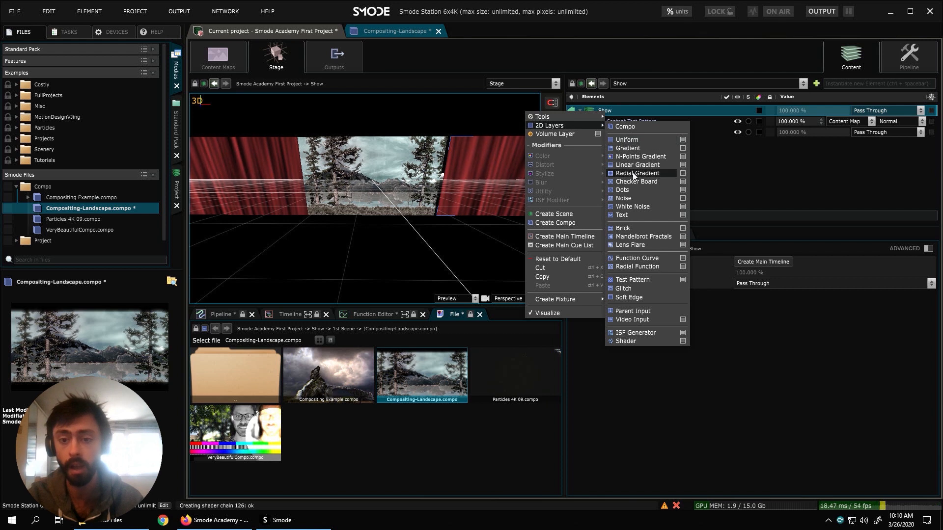
pyautogui.click(731, 180)
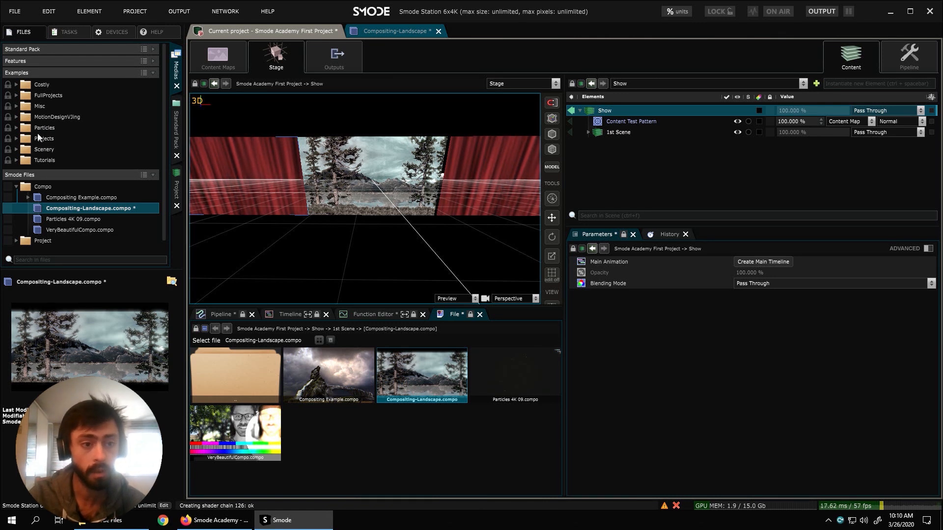
# Step: Open the Seamless Textures 512 folder within the Standard Pack's Texture folder and browse its brick textures
pyautogui.click(35, 48)
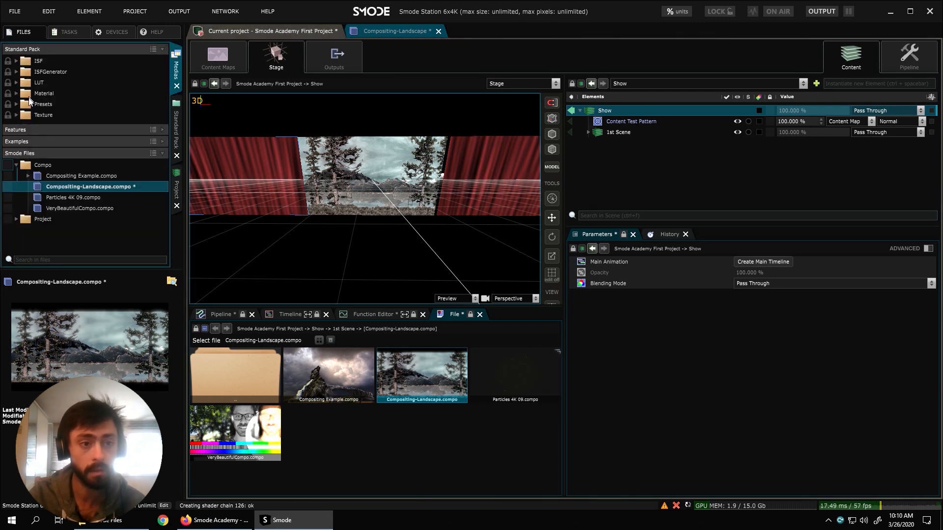
pyautogui.click(18, 116)
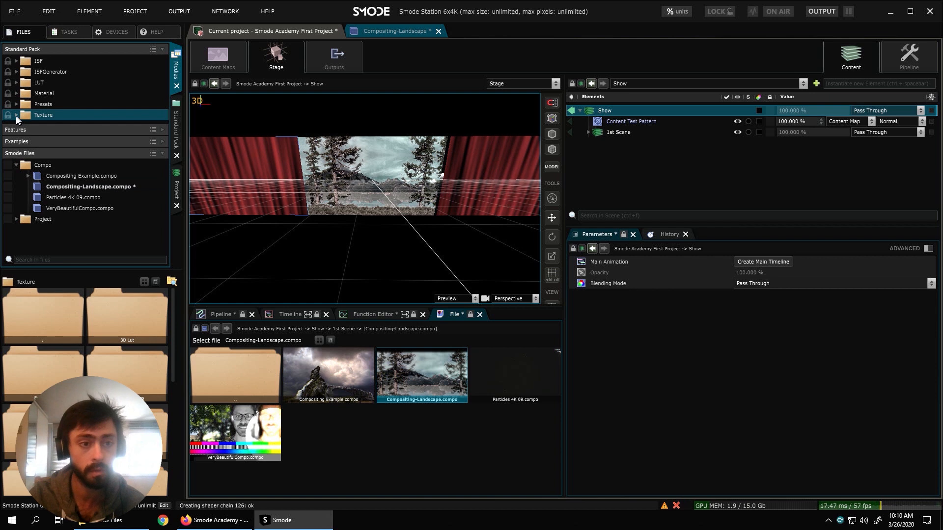
pyautogui.click(17, 116)
pyautogui.scroll(-1, 25, 119)
pyautogui.click(54, 185)
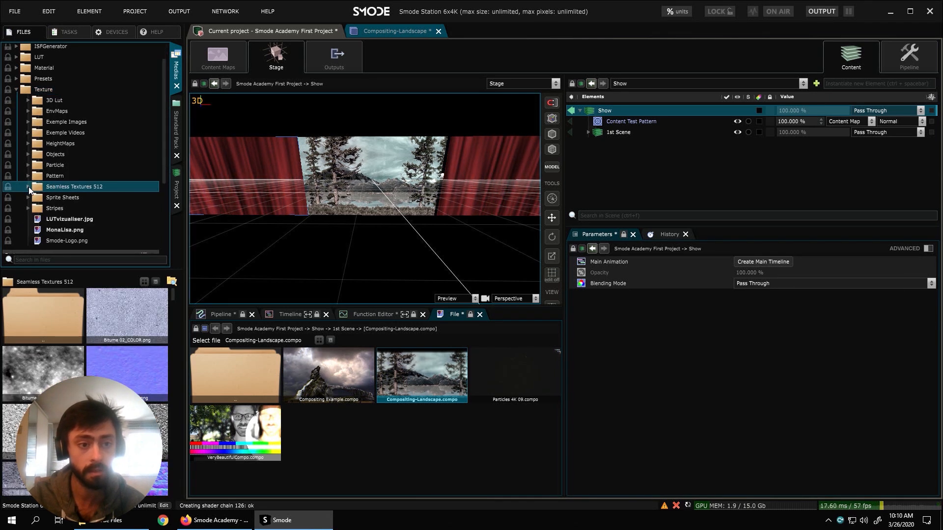
pyautogui.scroll(-2, 99, 364)
pyautogui.scroll(-3, 103, 364)
pyautogui.scroll(-2, 105, 365)
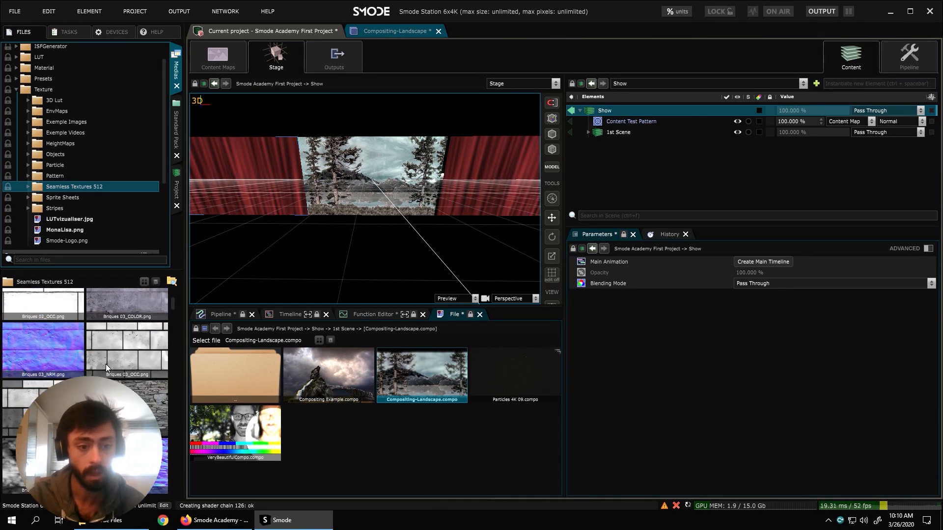
pyautogui.scroll(-1, 105, 364)
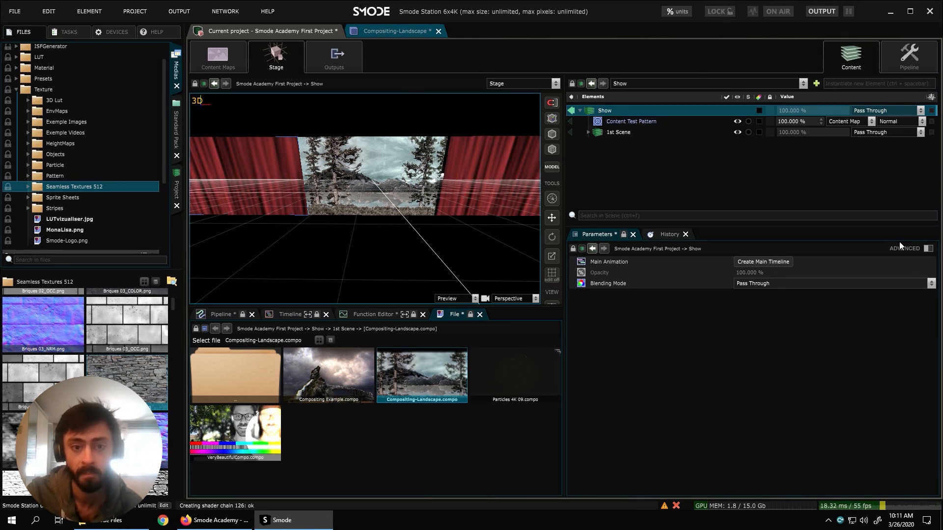
# Step: Save the project and add the Briques 05_COLOR.png texture to the Show as a new layer below 1st Scene
pyautogui.hotkey('ctrl', 's')
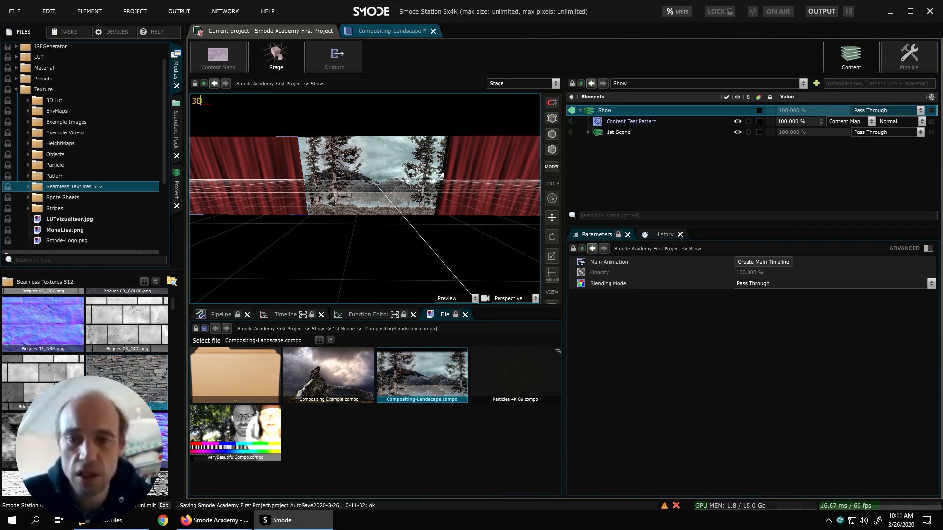
pyautogui.scroll(-5, 85, 344)
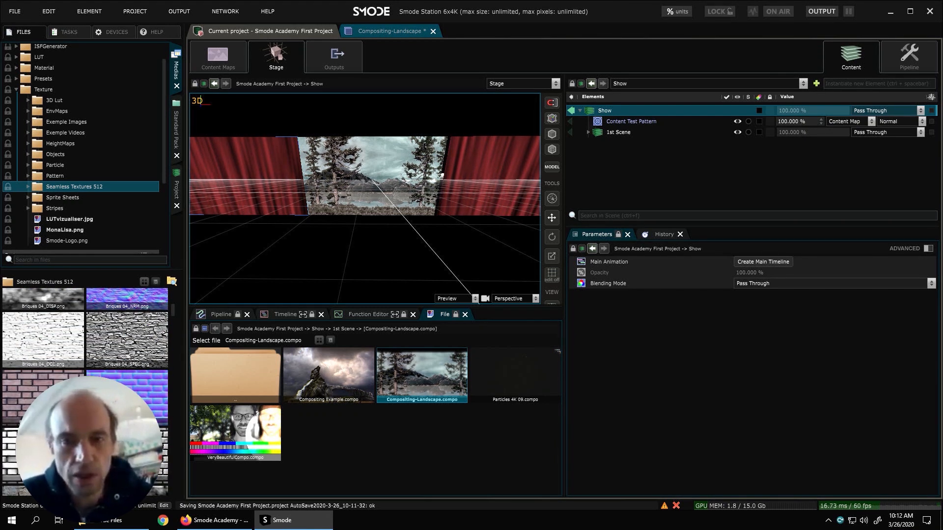
pyautogui.click(43, 398)
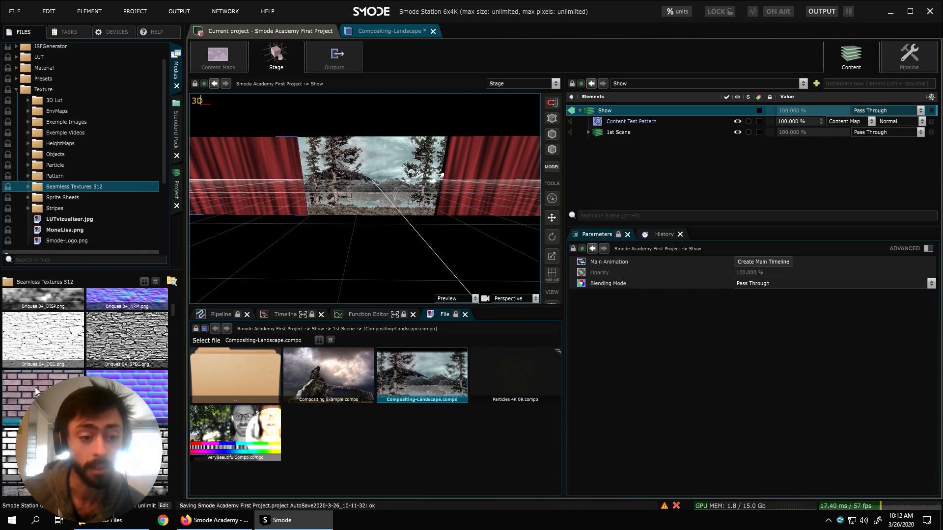
pyautogui.moveTo(35, 397); pyautogui.dragTo(593, 197)
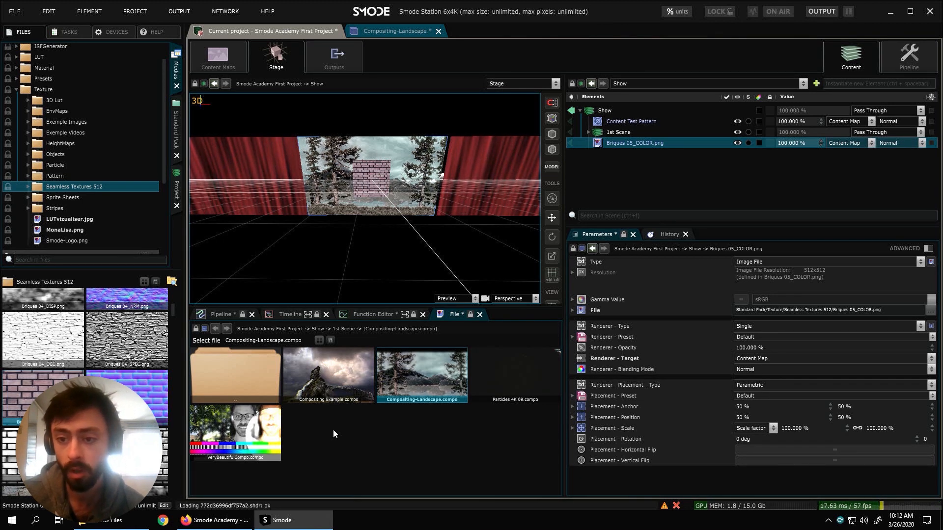
# Step: Apply the Full placement to the Briques 05_COLOR.png layer so it stretches across the whole content map
pyautogui.click(620, 145)
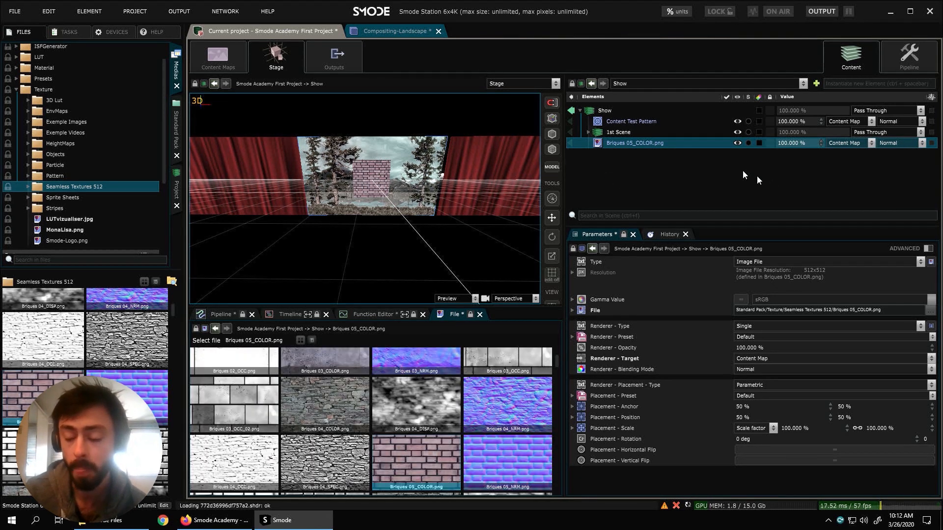
pyautogui.rightClick(646, 145)
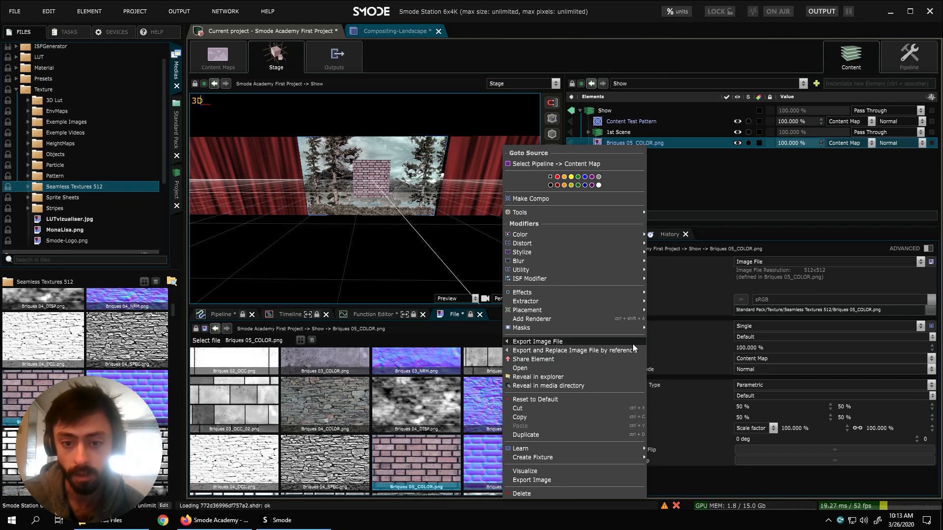
pyautogui.moveTo(615, 306)
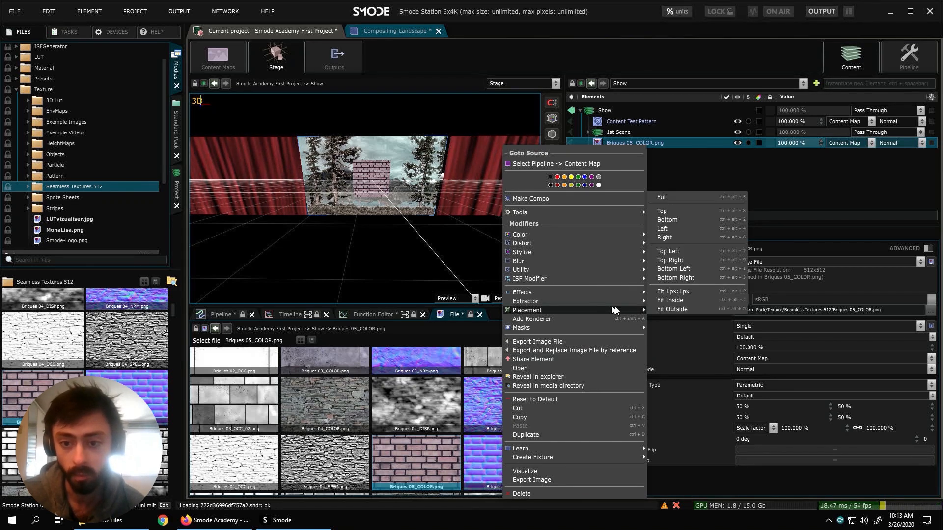
pyautogui.click(671, 196)
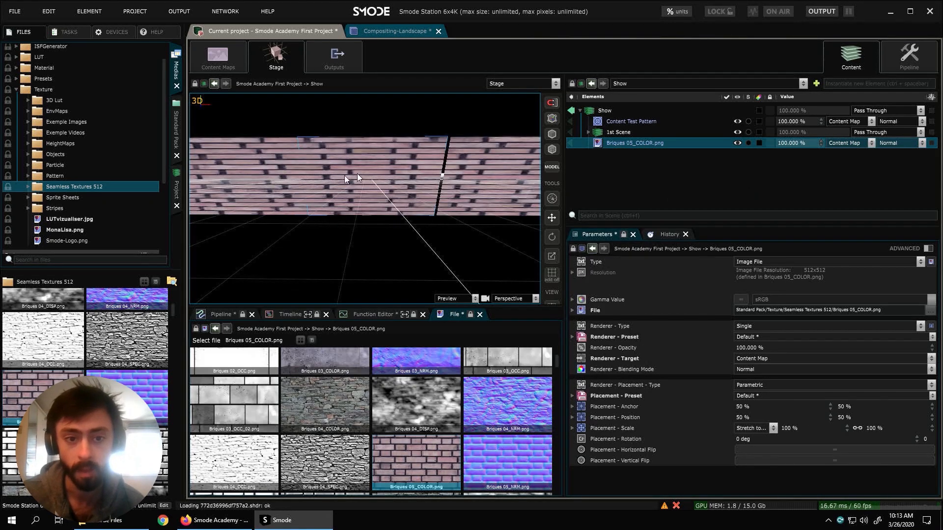
pyautogui.scroll(-2, 324, 183)
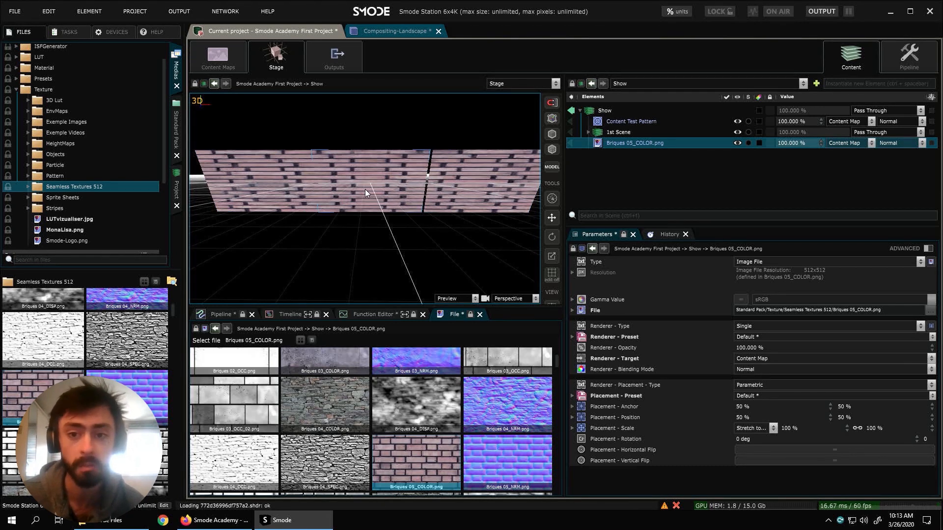
# Step: Add a 2D Transform distort modifier to the Briques 05_COLOR.png layer
pyautogui.rightClick(623, 143)
pyautogui.press('Escape')
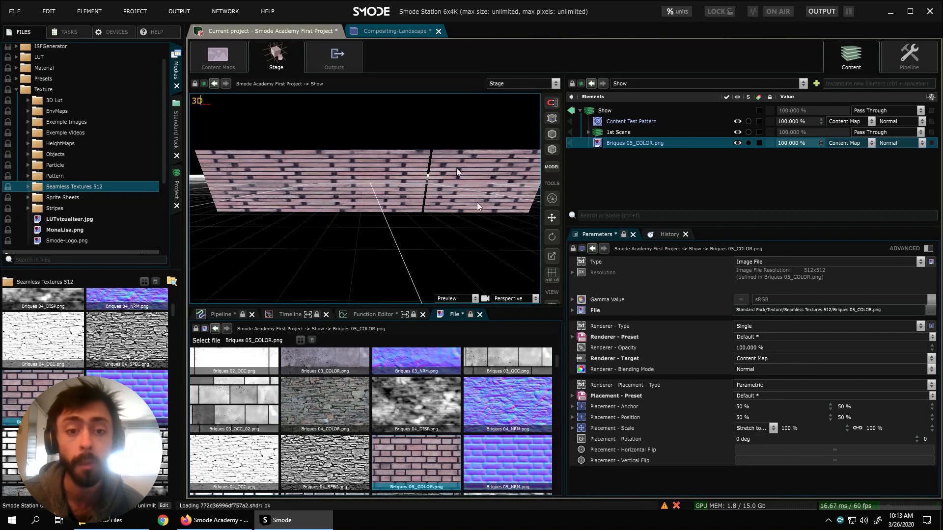
pyautogui.rightClick(654, 140)
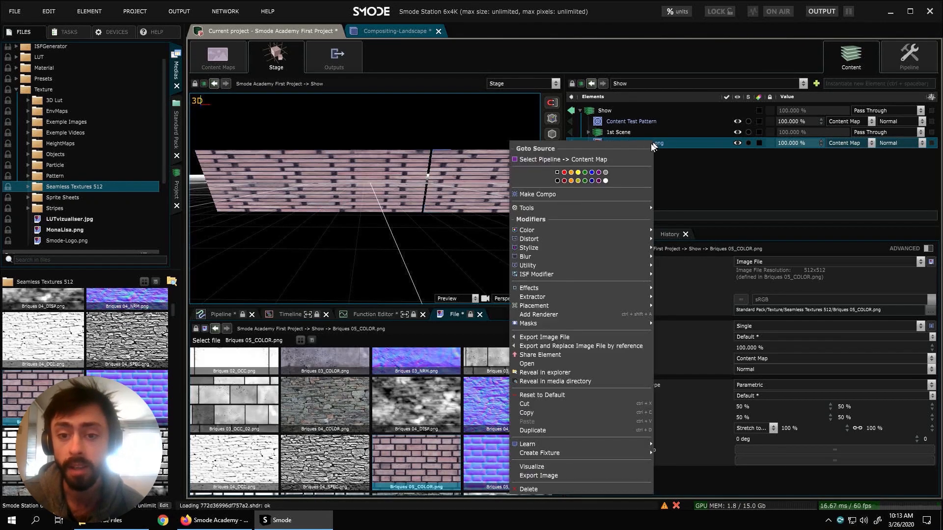
pyautogui.moveTo(595, 238)
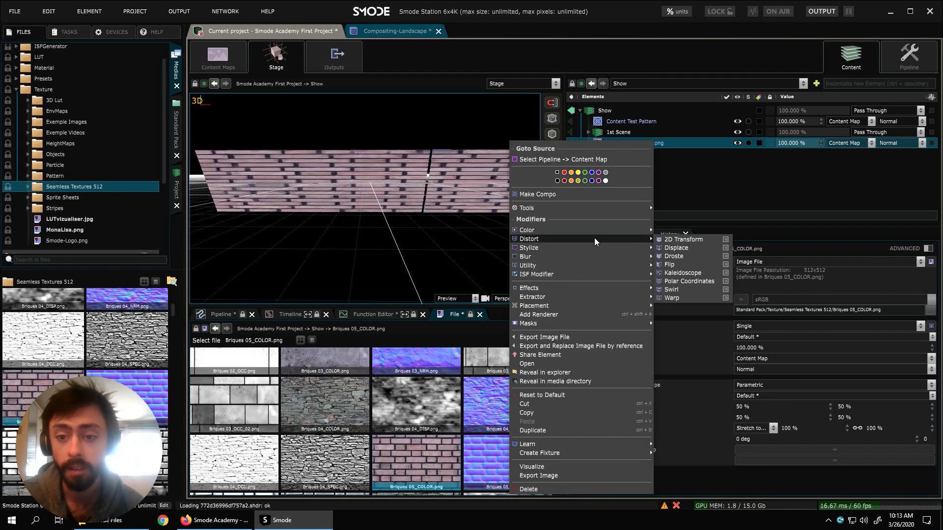
pyautogui.click(679, 241)
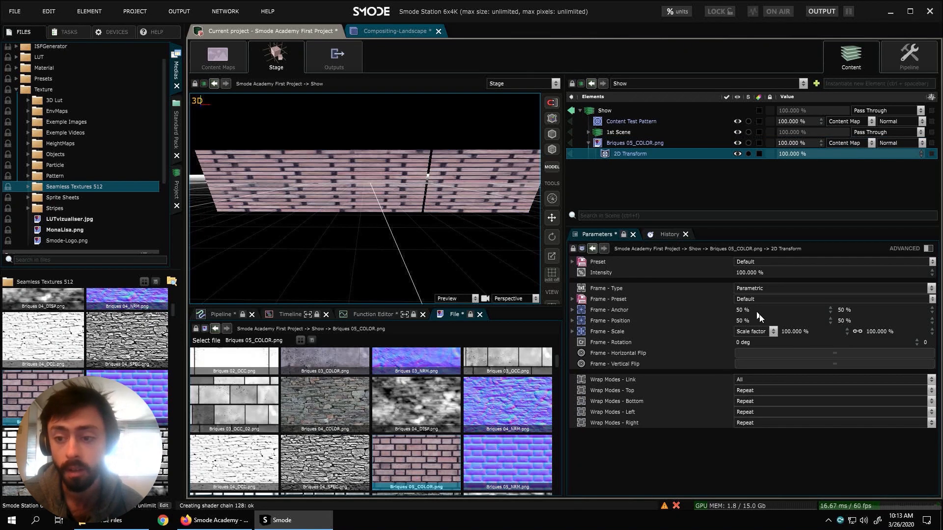
# Step: Unlink the 2D Transform's frame scale, set it to 20 % horizontally and 58 % vertically, and collapse the brick layer
pyautogui.moveTo(800, 335); pyautogui.dragTo(800, 387)
pyautogui.click(857, 332)
pyautogui.moveTo(832, 332)
pyautogui.mouseDown()
pyautogui.moveTo(832, 352)
pyautogui.moveTo(871, 321)
pyautogui.moveTo(835, 339)
pyautogui.mouseUp()
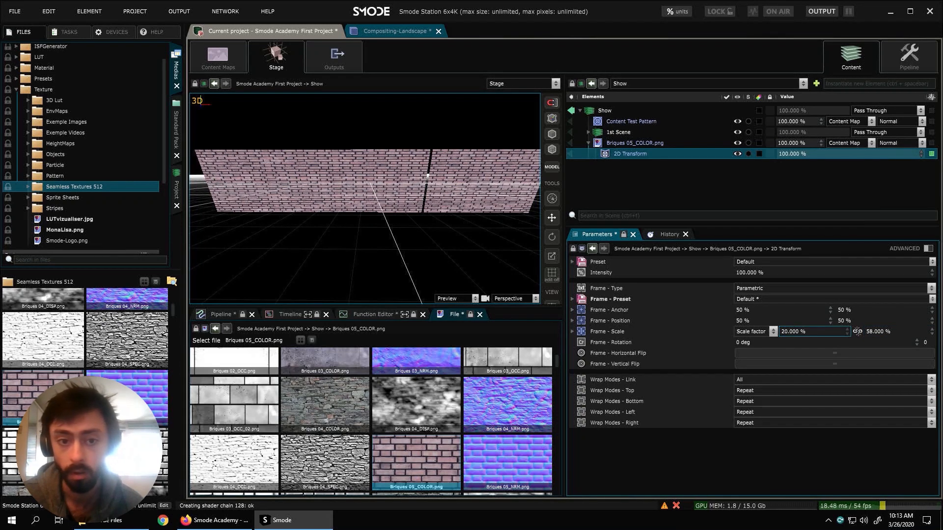
pyautogui.moveTo(399, 252)
pyautogui.mouseDown()
pyautogui.moveTo(396, 234)
pyautogui.moveTo(359, 234)
pyautogui.moveTo(398, 235)
pyautogui.mouseUp()
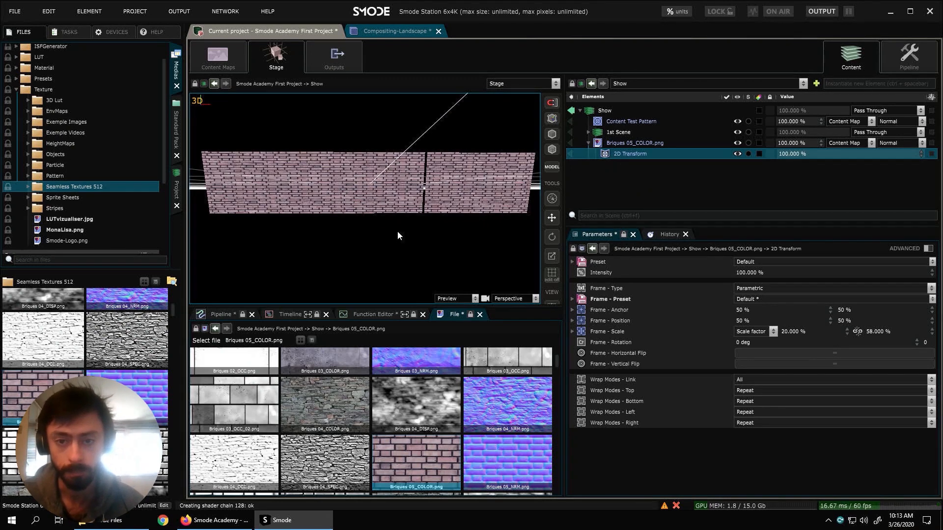
pyautogui.click(588, 144)
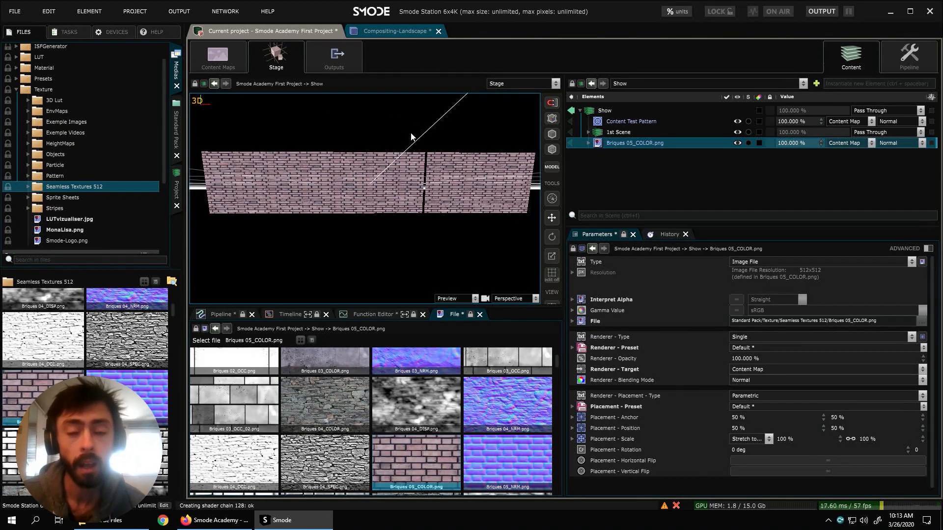
# Step: In the stage pipeline, move the Content Map/3 LED screen to about 14.68 m, 0 m, 4.28 m and set its second orientation angle to -16.9 deg
pyautogui.click(901, 63)
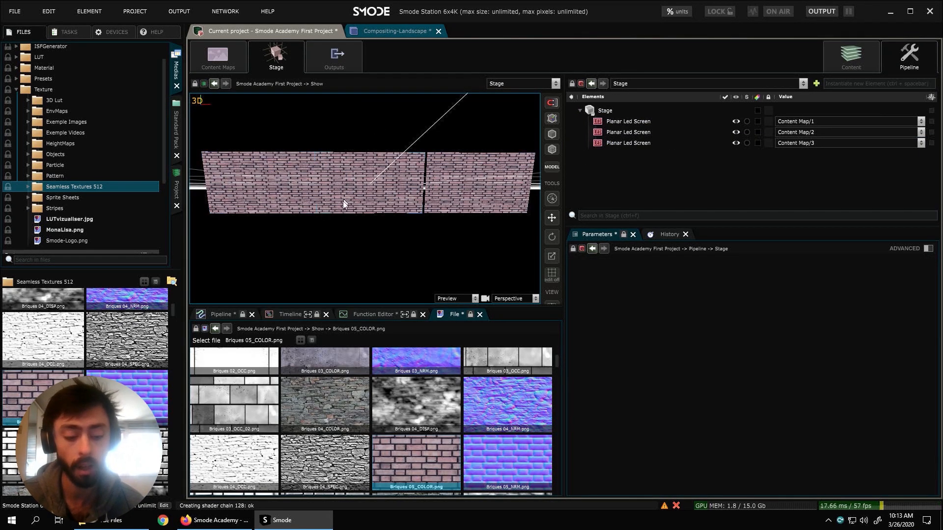
pyautogui.moveTo(385, 234); pyautogui.dragTo(460, 211)
pyautogui.click(480, 189)
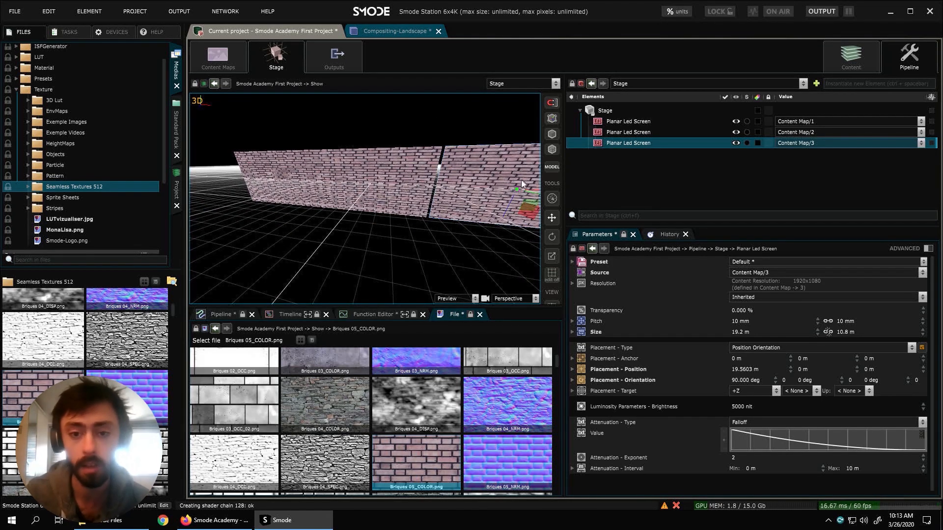
pyautogui.moveTo(491, 199); pyautogui.dragTo(467, 200)
pyautogui.moveTo(795, 379)
pyautogui.mouseDown()
pyautogui.moveTo(806, 380)
pyautogui.moveTo(776, 380)
pyautogui.mouseUp()
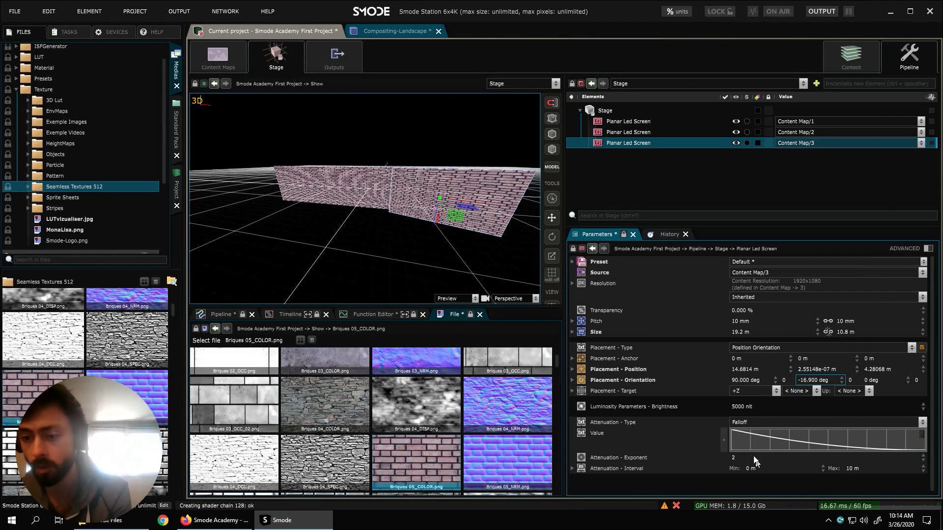
# Step: Set the Content Map/3 LED screen's second orientation angle to -45 deg and slide it toward the centre screen's edge
pyautogui.doubleClick(818, 380)
pyautogui.write('-45')
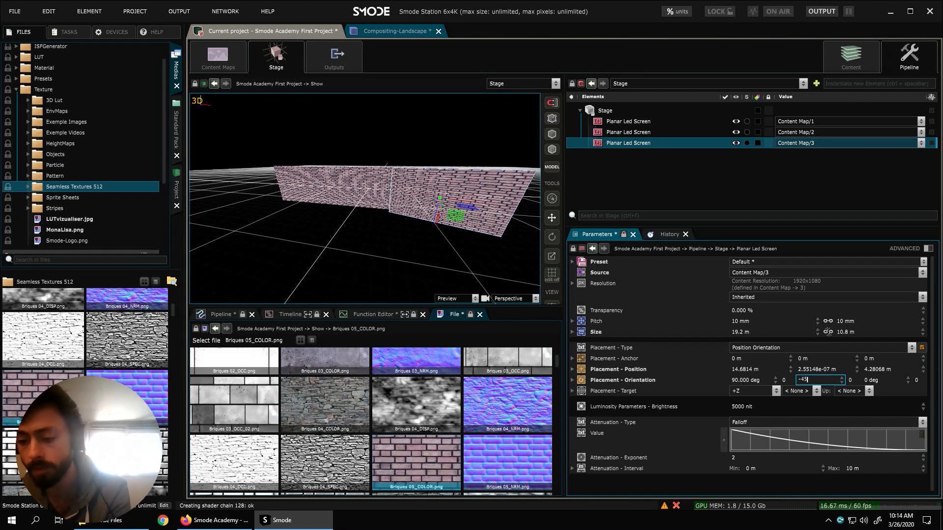
pyautogui.press('Return')
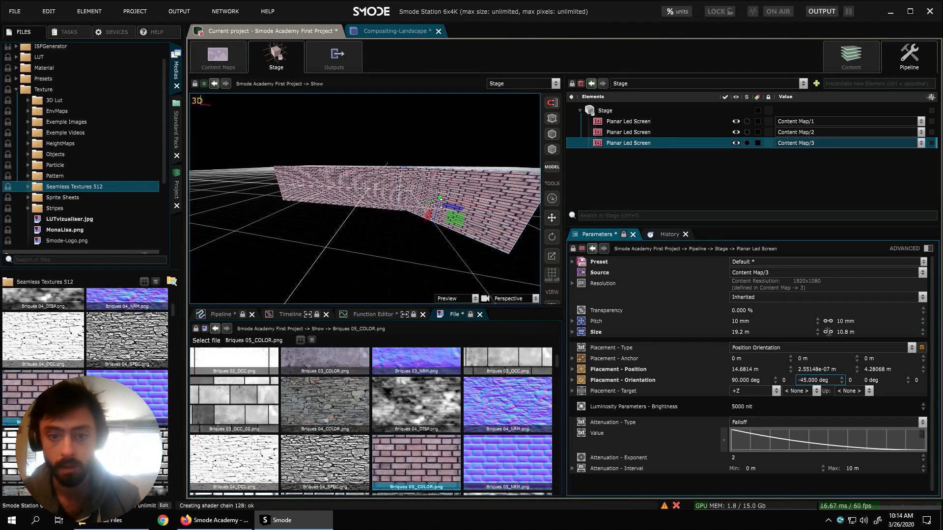
pyautogui.moveTo(430, 203); pyautogui.dragTo(400, 251)
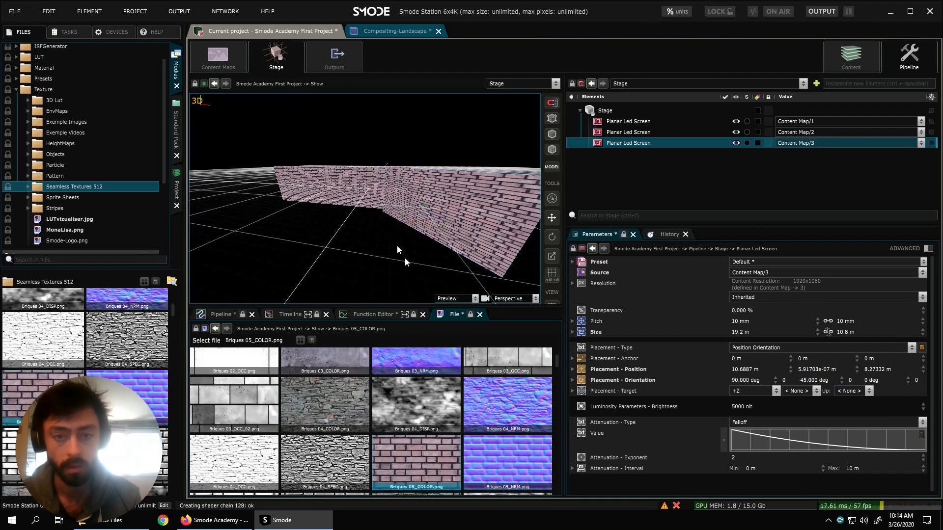
pyautogui.moveTo(445, 218); pyautogui.dragTo(460, 225)
# Step: Set the Content Map/3 LED screen's second orientation angle to -55 deg
pyautogui.moveTo(816, 381); pyautogui.dragTo(806, 382)
pyautogui.click(811, 384)
pyautogui.write('-55')
pyautogui.press('Return')
# Step: Set the Content Map/1 LED screen's second orientation angle to 55 deg and move it to about -13.72 m, 0 m, 9.59 m
pyautogui.click(635, 123)
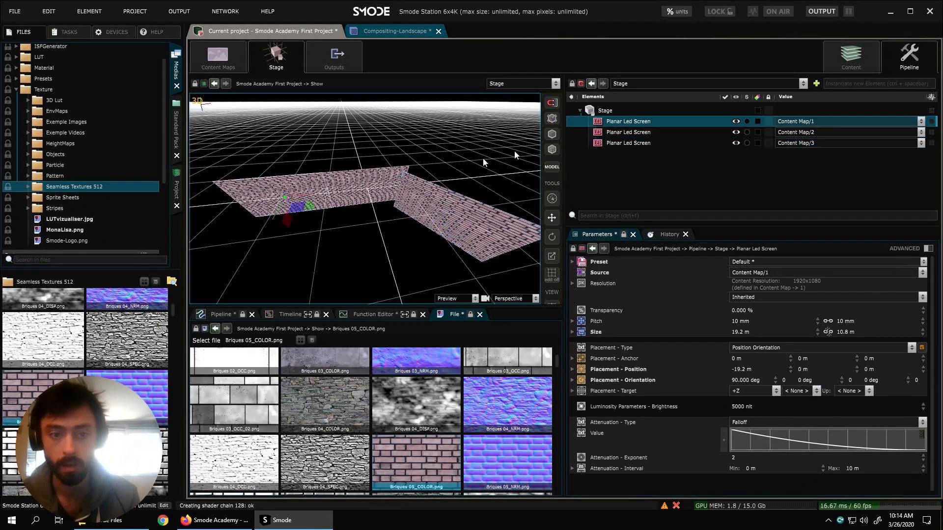
pyautogui.moveTo(276, 216); pyautogui.dragTo(276, 218)
pyautogui.moveTo(276, 235); pyautogui.dragTo(277, 231)
pyautogui.click(813, 380)
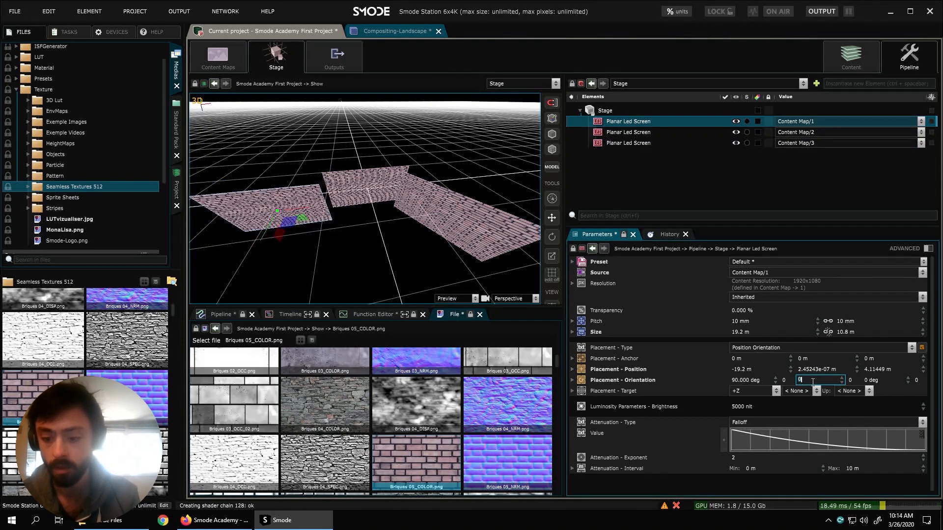
pyautogui.write('55')
pyautogui.press('Return')
pyautogui.moveTo(295, 224); pyautogui.dragTo(314, 222)
pyautogui.moveTo(373, 241); pyautogui.dragTo(358, 186)
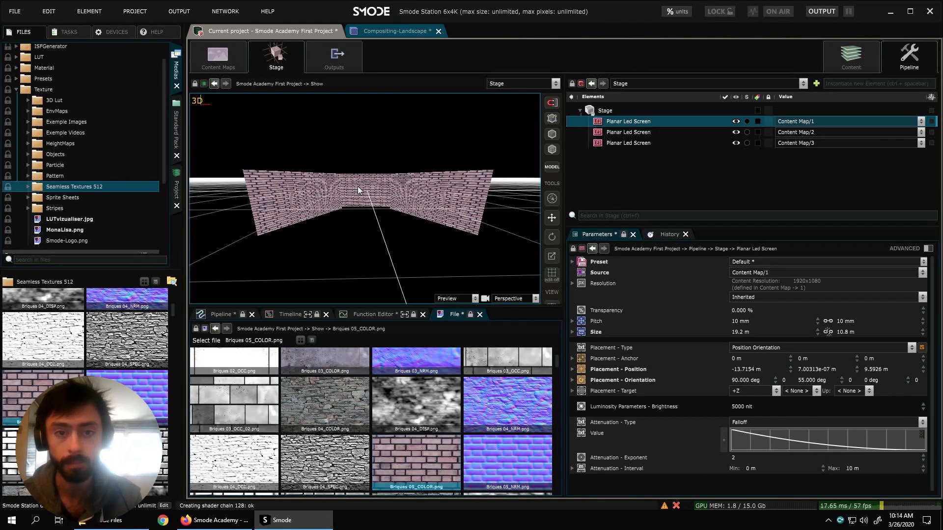
# Step: Add a Text 2D layer to the Show content above the Briques 05_COLOR.png layer
pyautogui.click(852, 53)
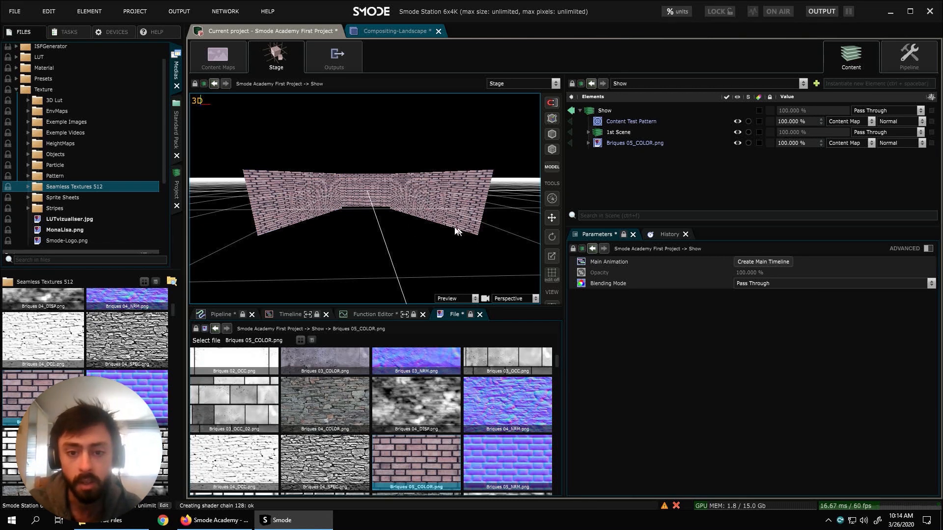
pyautogui.press('XF86AudioRaiseVolume')
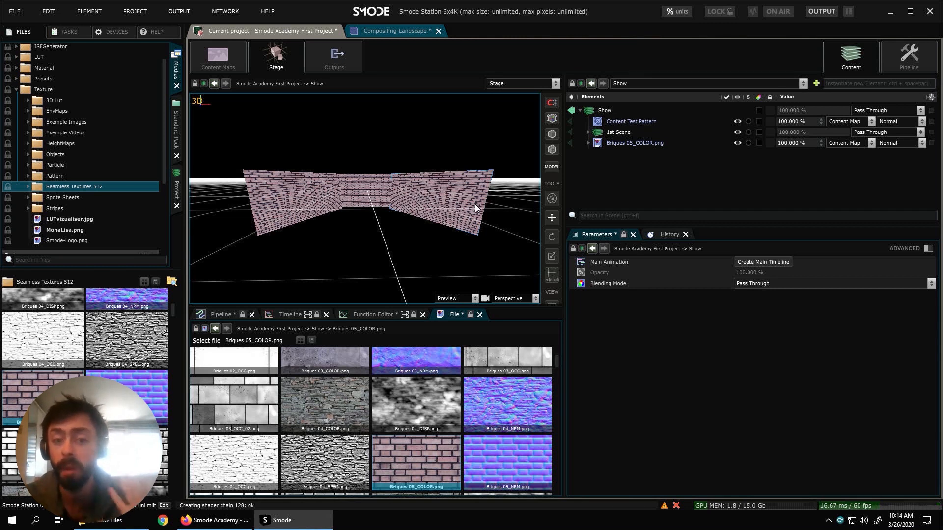
pyautogui.rightClick(614, 167)
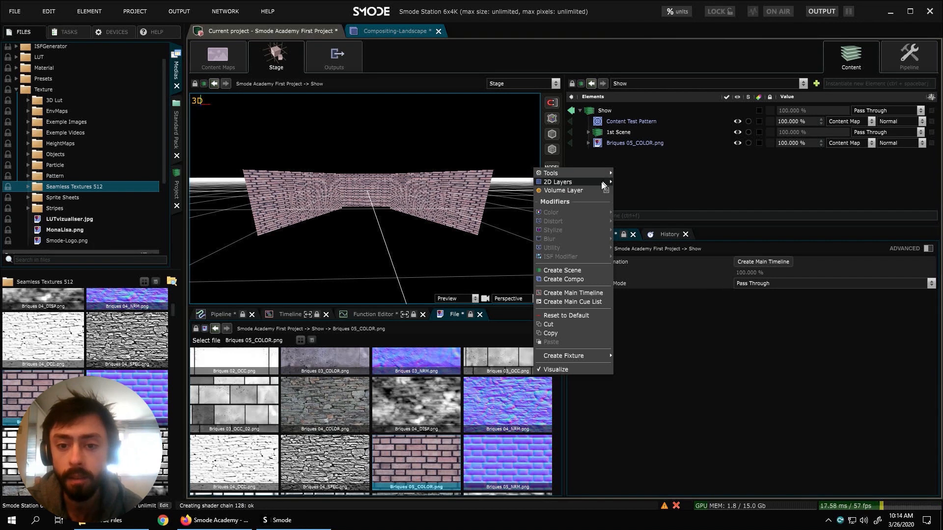
pyautogui.moveTo(595, 185)
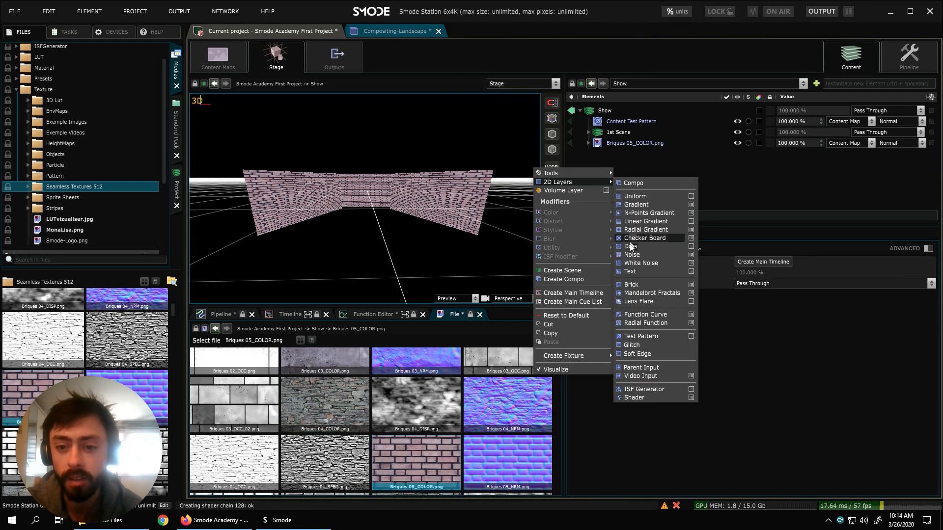
pyautogui.click(632, 272)
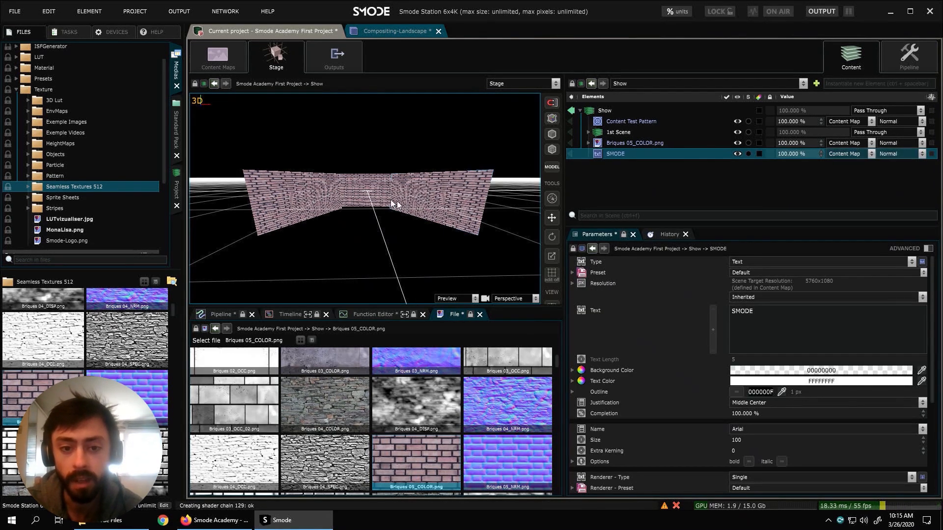
# Step: Set the SMODE text layer's font size to 1250 so the word spans the three screens
pyautogui.doubleClick(739, 439)
pyautogui.write('420')
pyautogui.press('BackSpace')
pyautogui.press('BackSpace')
pyautogui.press('BackSpace')
pyautogui.write('980')
pyautogui.press('BackSpace')
pyautogui.press('BackSpace')
pyautogui.press('BackSpace')
pyautogui.write('1160')
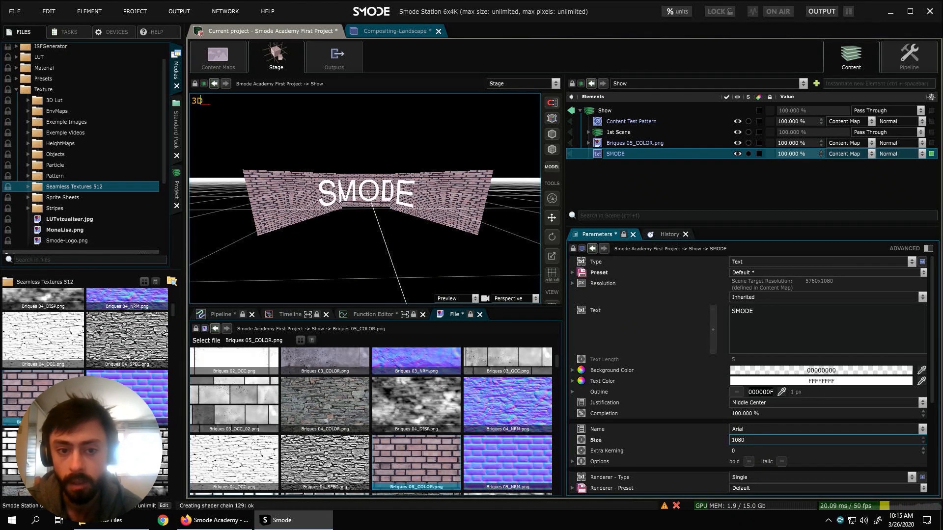
pyautogui.press('BackSpace')
pyautogui.press('BackSpace')
pyautogui.press('BackSpace')
pyautogui.write('250')
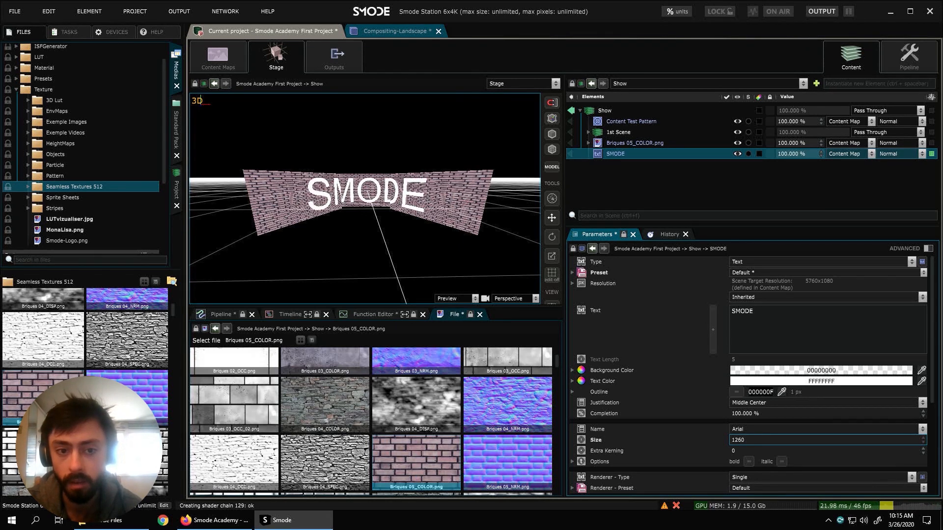
pyautogui.moveTo(455, 199)
pyautogui.mouseDown()
pyautogui.moveTo(373, 202)
pyautogui.moveTo(444, 209)
pyautogui.mouseUp()
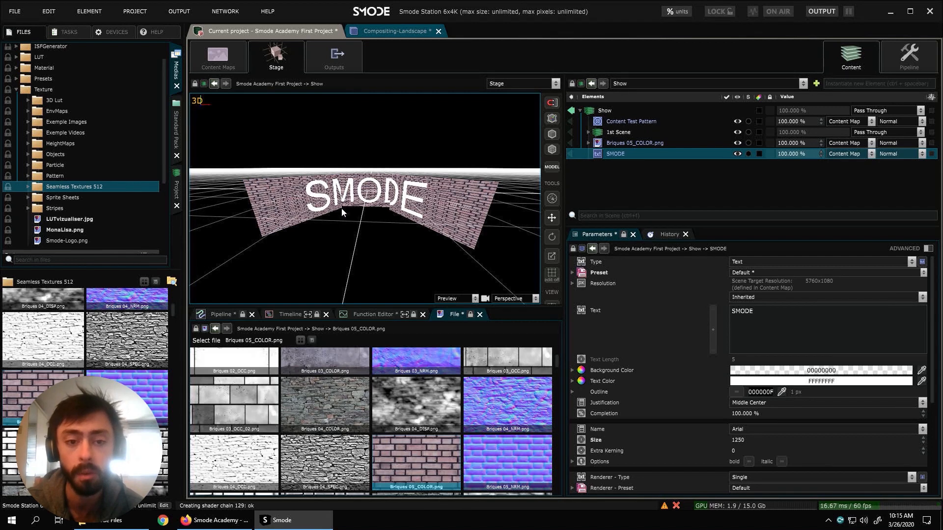
pyautogui.click(225, 314)
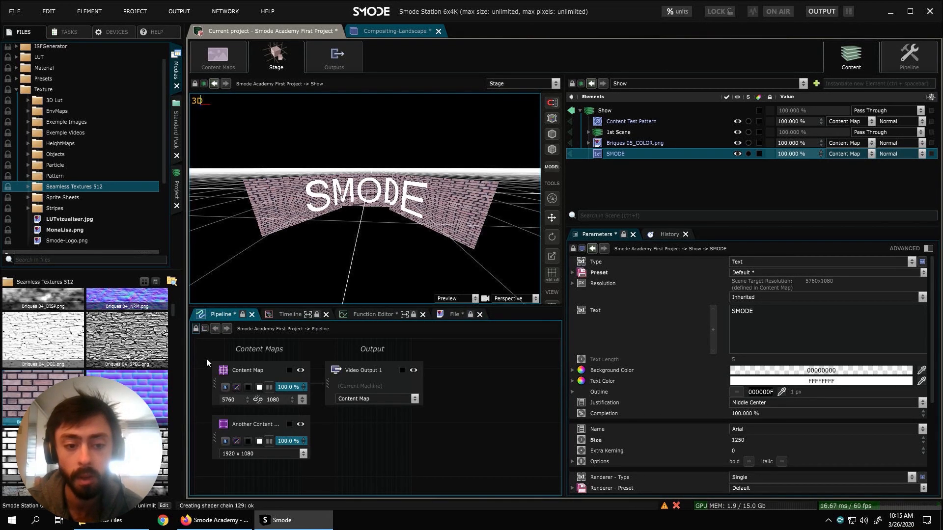
pyautogui.rightClick(203, 346)
pyautogui.moveTo(224, 349)
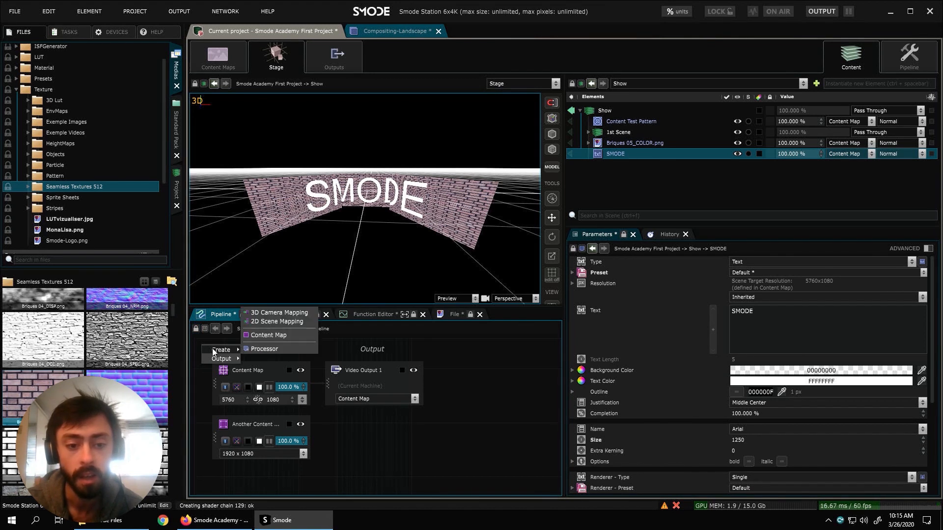
pyautogui.click(291, 314)
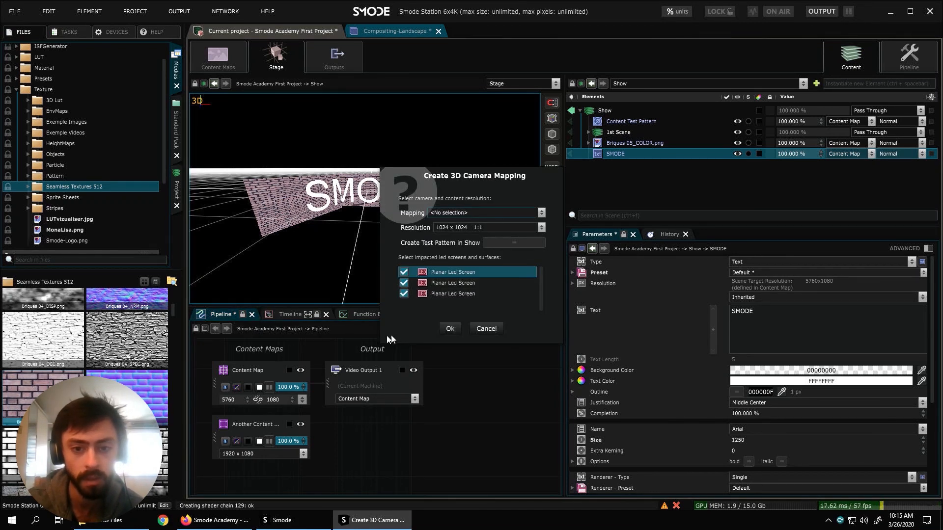
pyautogui.click(487, 329)
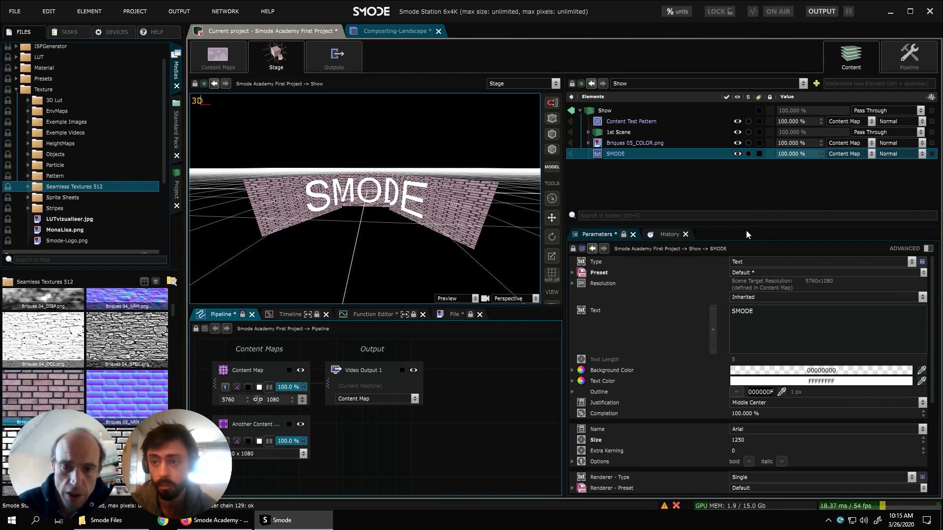
# Step: Add a camera with the Orthographic Front preset to the Stage in the pipeline
pyautogui.click(909, 64)
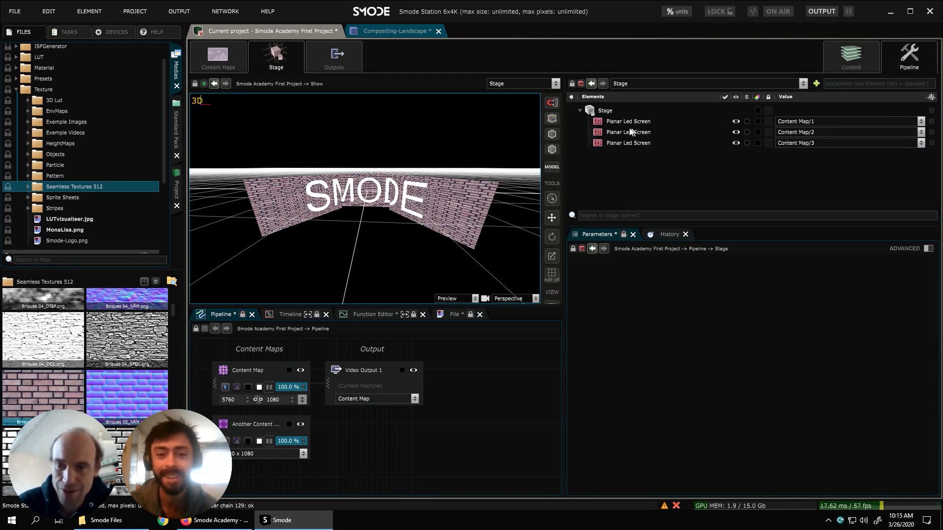
pyautogui.click(605, 111)
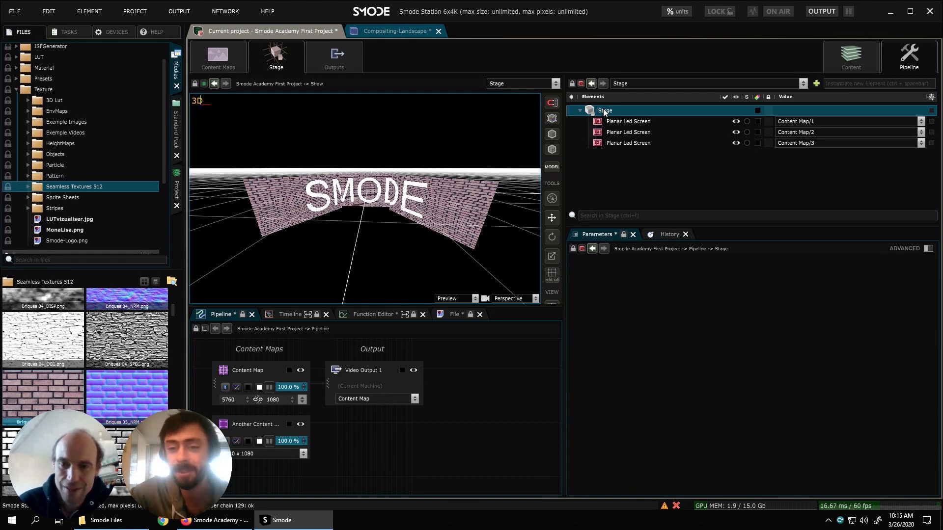
pyautogui.rightClick(604, 112)
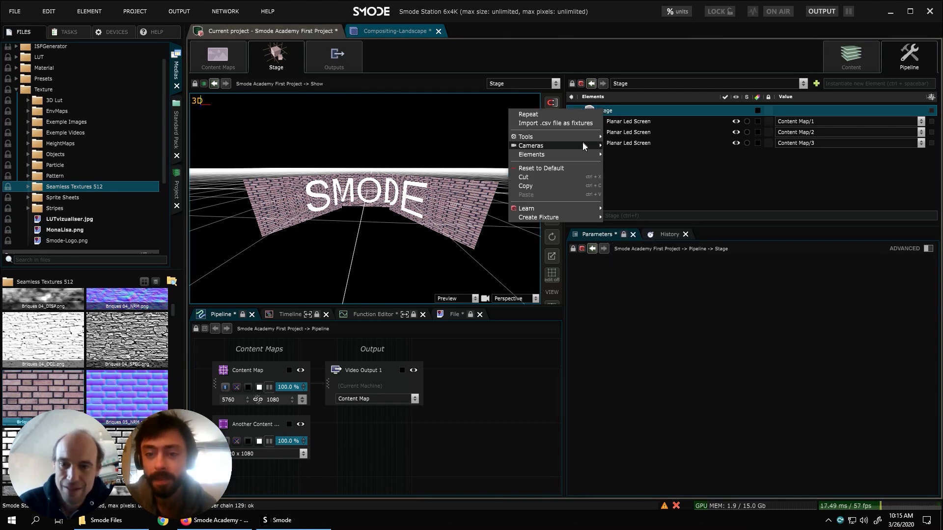
pyautogui.moveTo(590, 145)
pyautogui.moveTo(671, 146)
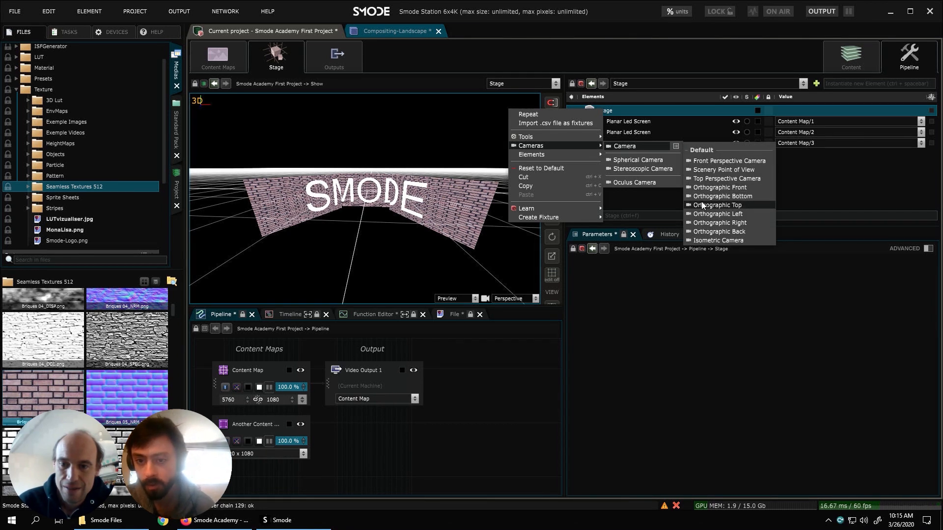
pyautogui.moveTo(564, 154)
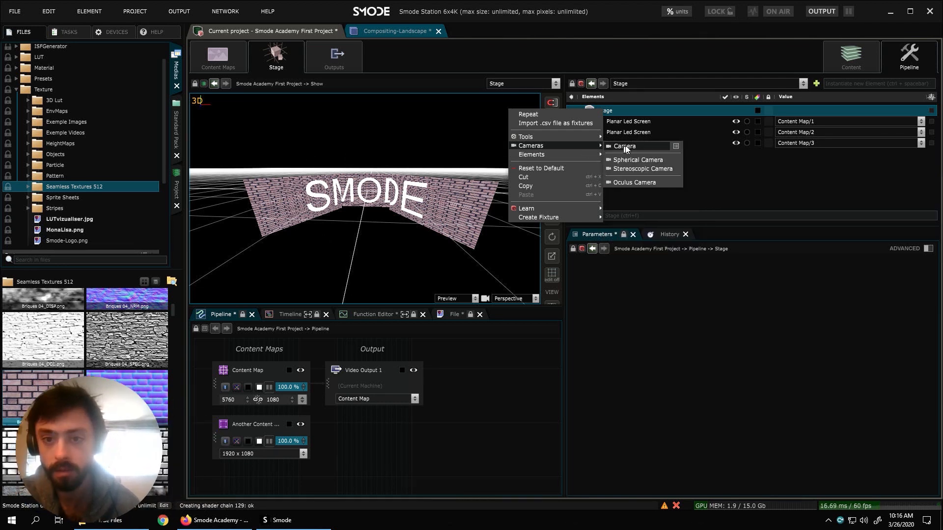
pyautogui.moveTo(626, 147)
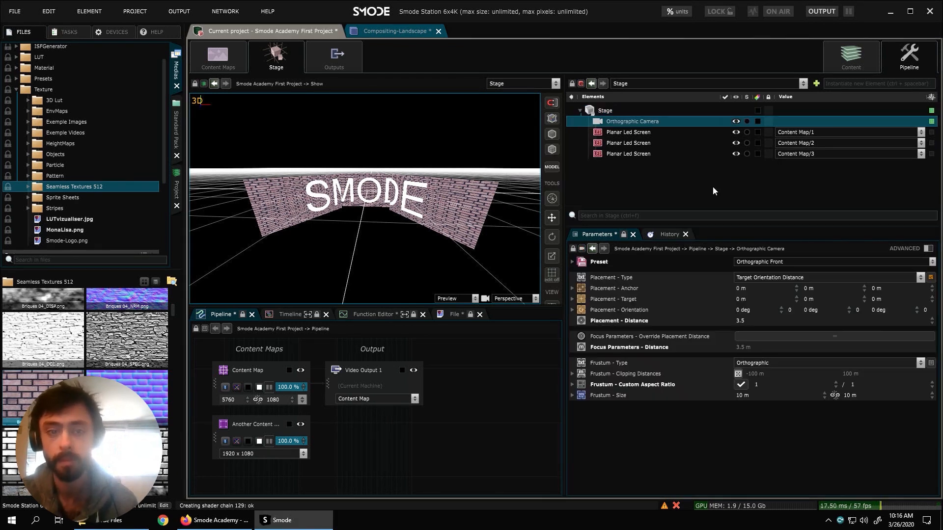
pyautogui.click(712, 187)
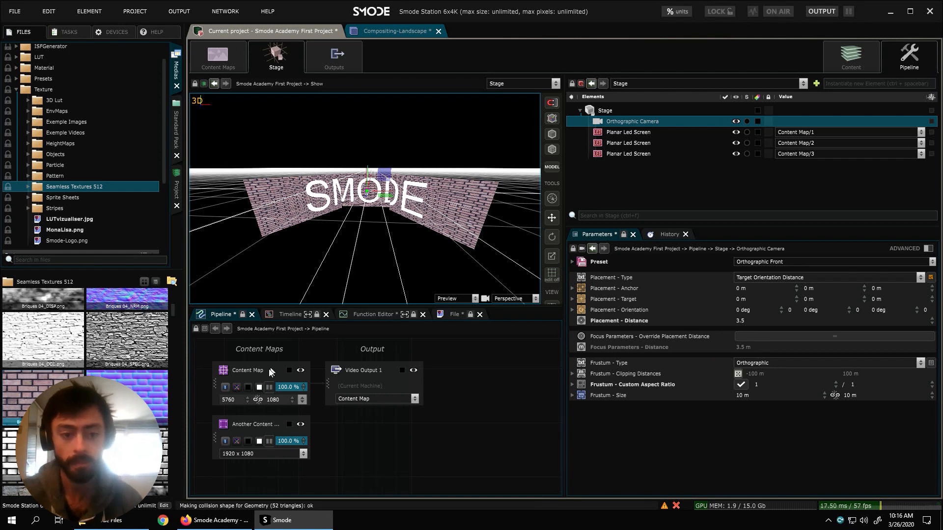
# Step: Start creating a 3D Camera Mapping from the Orthographic Camera, with all three planar LED screens included
pyautogui.rightClick(199, 385)
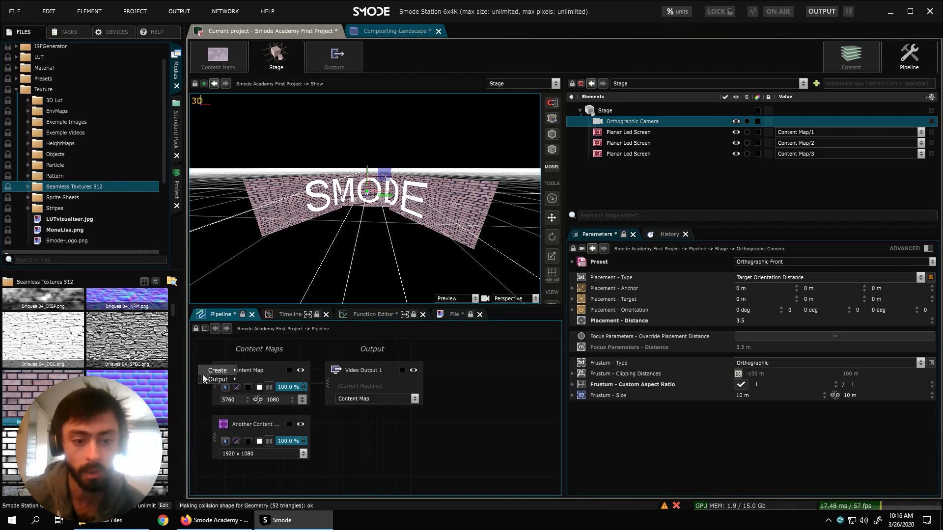
pyautogui.moveTo(204, 371)
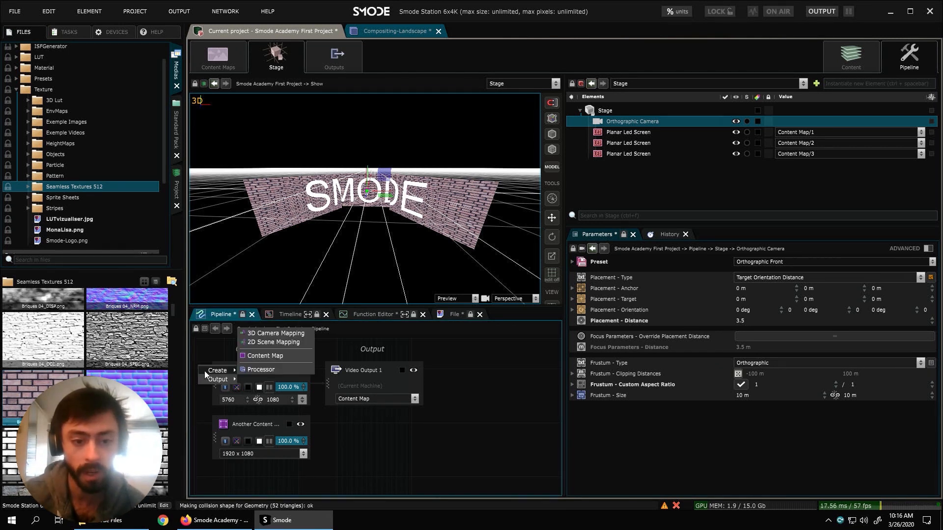
pyautogui.click(264, 334)
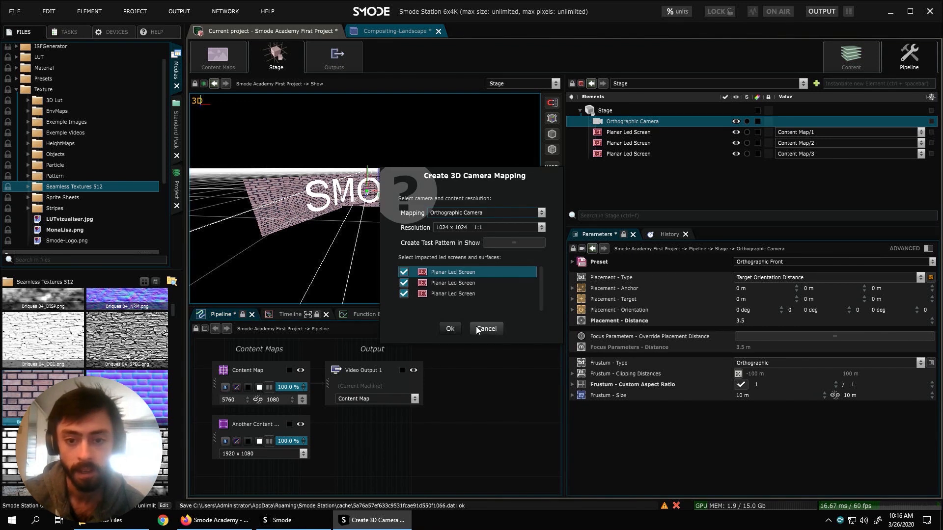
pyautogui.scroll(-1, 540, 281)
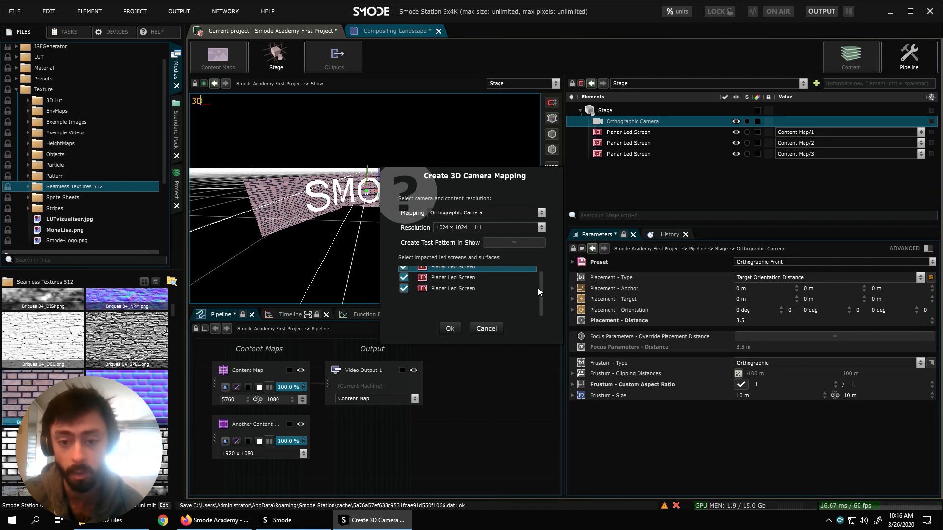
pyautogui.moveTo(538, 288); pyautogui.dragTo(541, 281)
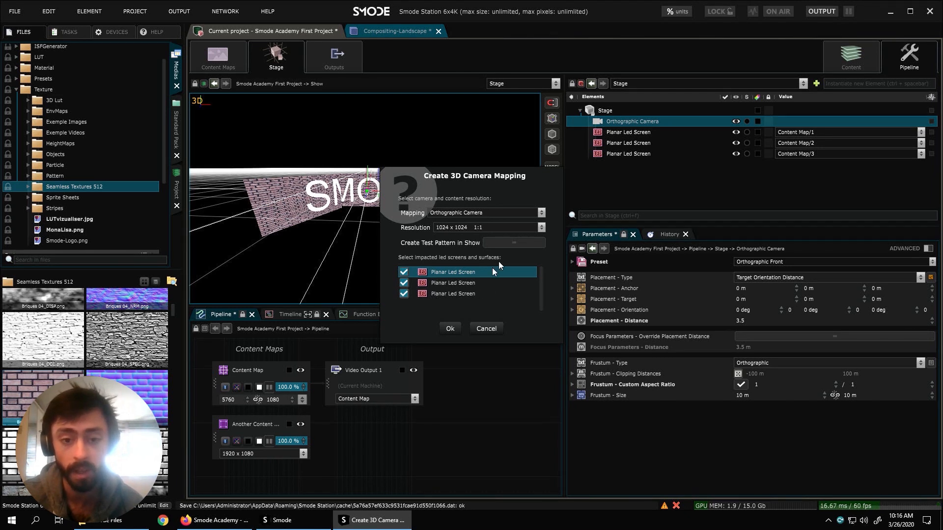
# Step: Set the 3D Camera Mapping's resolution to a custom 5760 x 1080
pyautogui.click(542, 227)
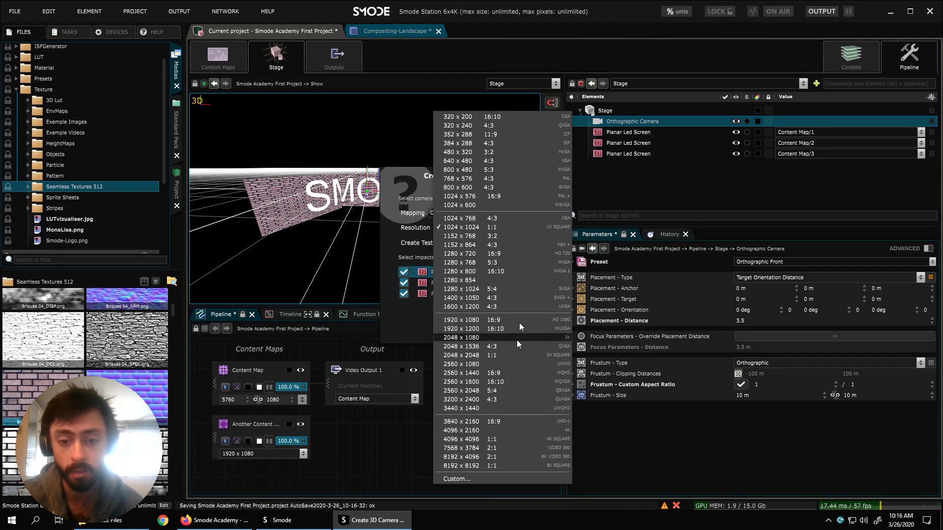
pyautogui.click(502, 478)
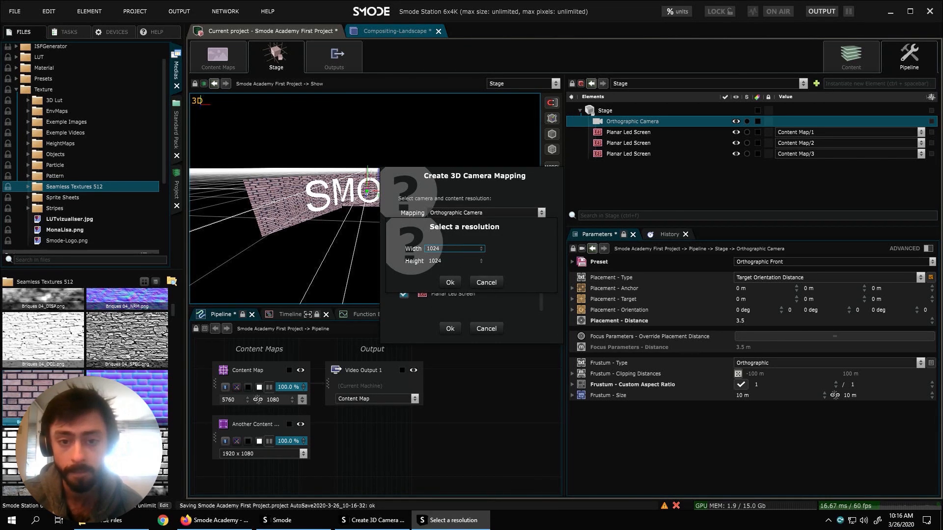
pyautogui.click(463, 249)
pyautogui.write('5760')
pyautogui.click(460, 259)
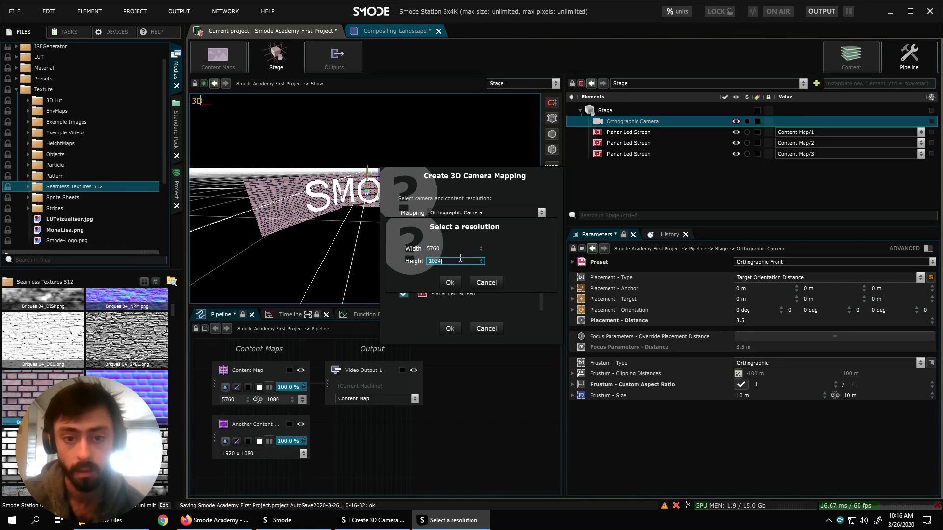
pyautogui.write('1080')
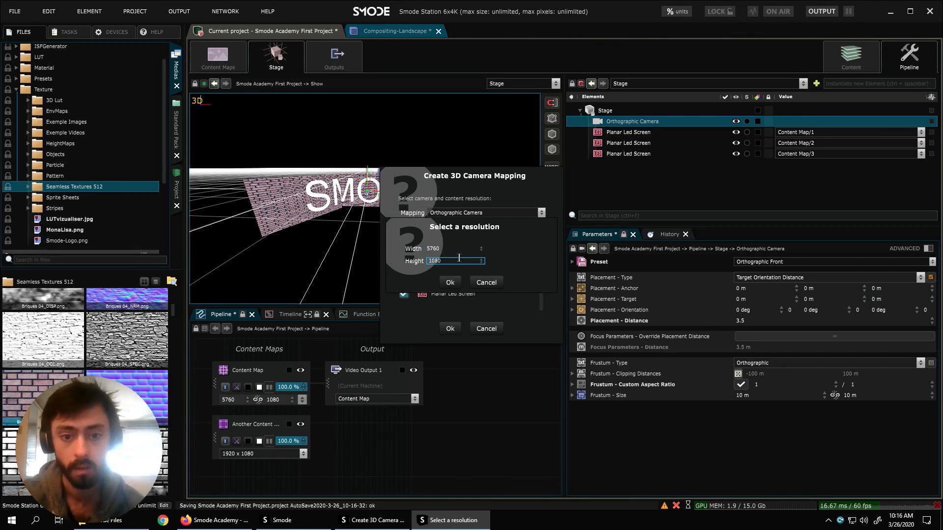
pyautogui.click(452, 280)
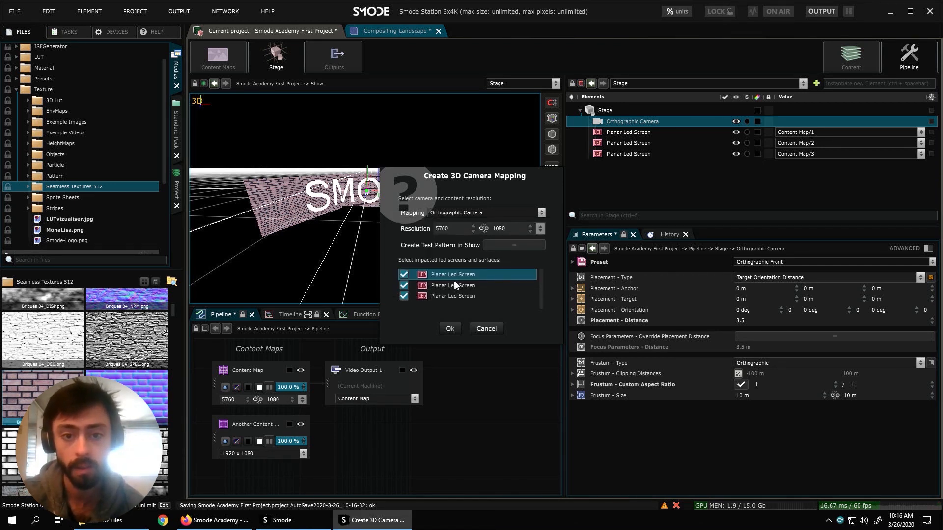
# Step: Create the 3D Camera Mapping with the chosen settings and delete the second, 1920 x 1080 content map from the pipeline
pyautogui.click(452, 328)
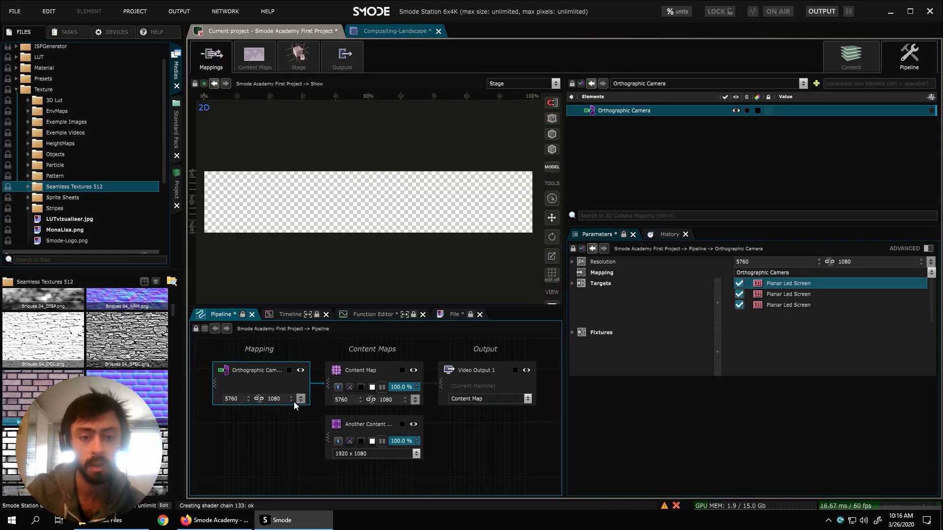
pyautogui.click(259, 399)
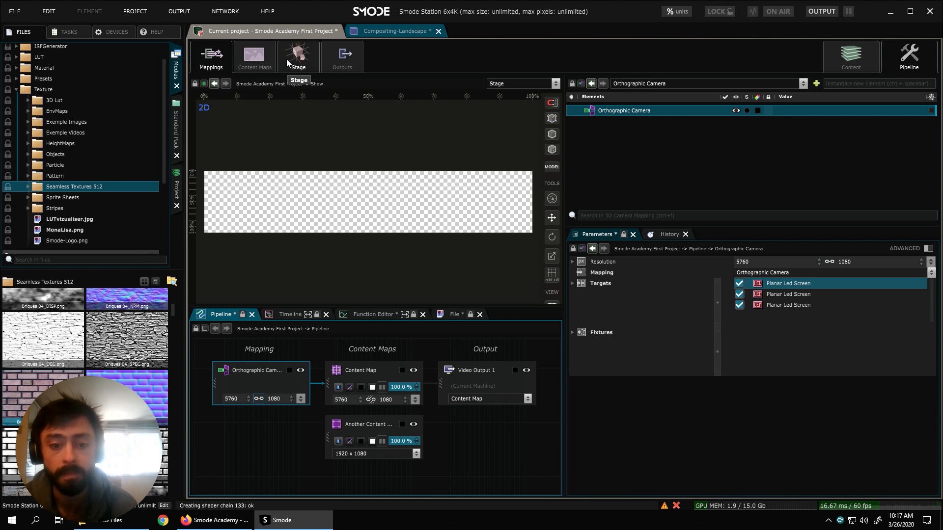
pyautogui.rightClick(370, 423)
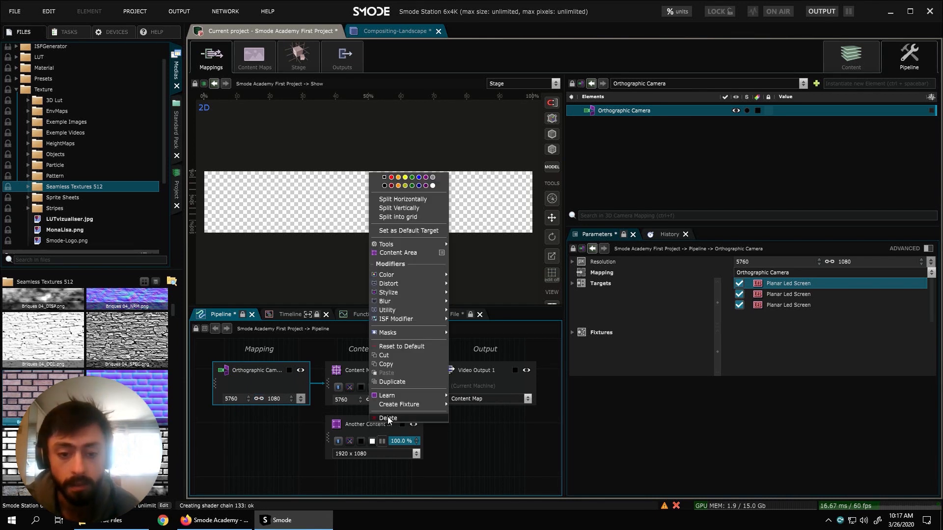
pyautogui.click(388, 419)
pyautogui.click(454, 278)
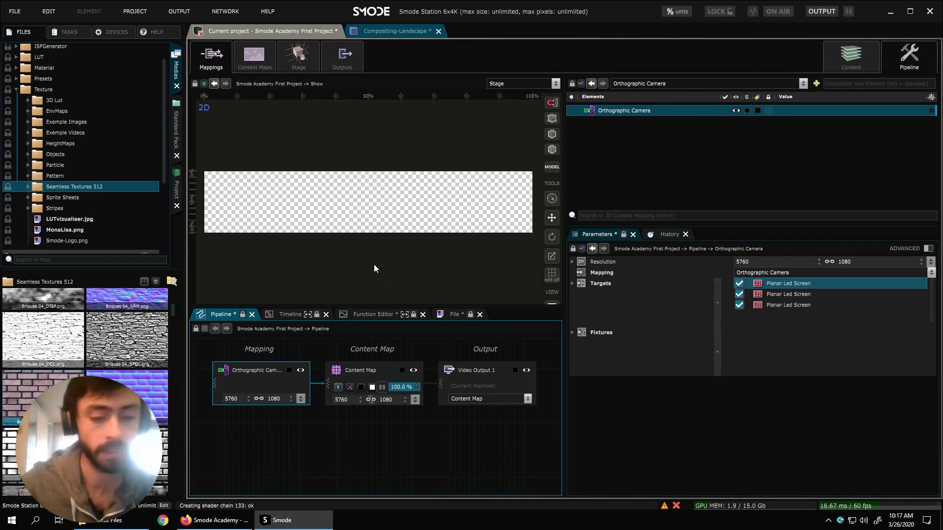
# Step: With the Stage in view, set the SMODE text layer's target to the Orthographic Camera mapping
pyautogui.click(305, 57)
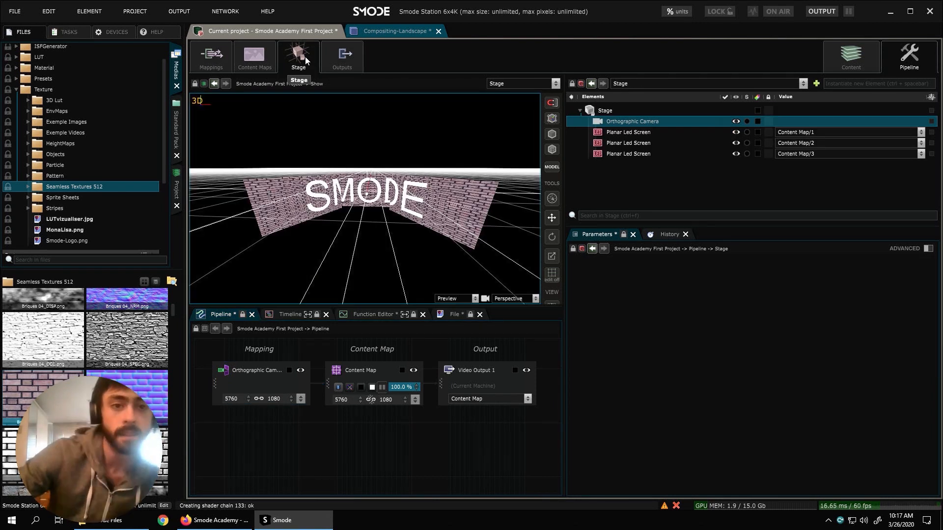
pyautogui.click(845, 61)
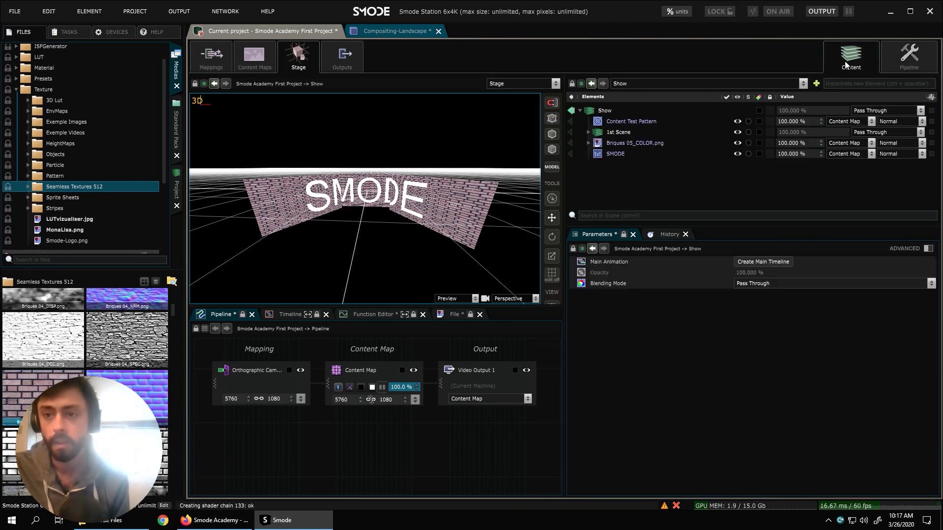
pyautogui.click(621, 154)
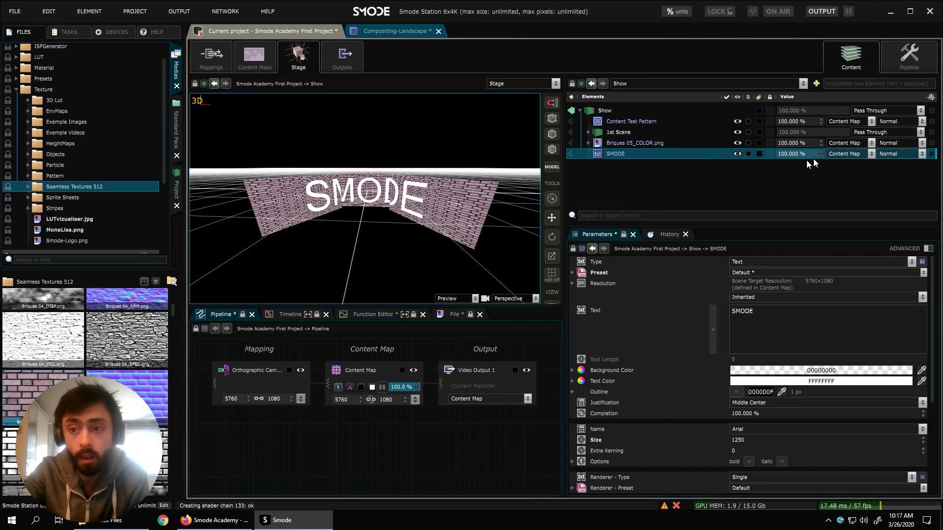
pyautogui.click(852, 156)
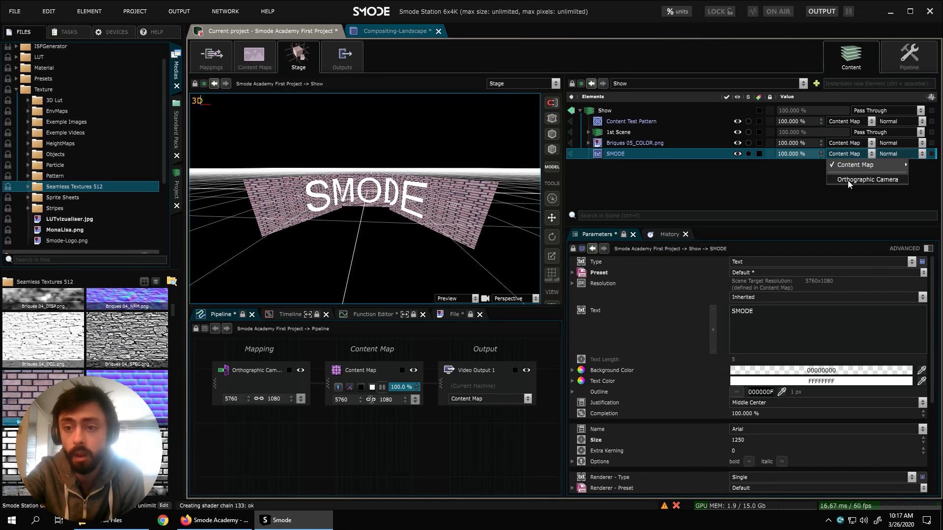
pyautogui.click(849, 180)
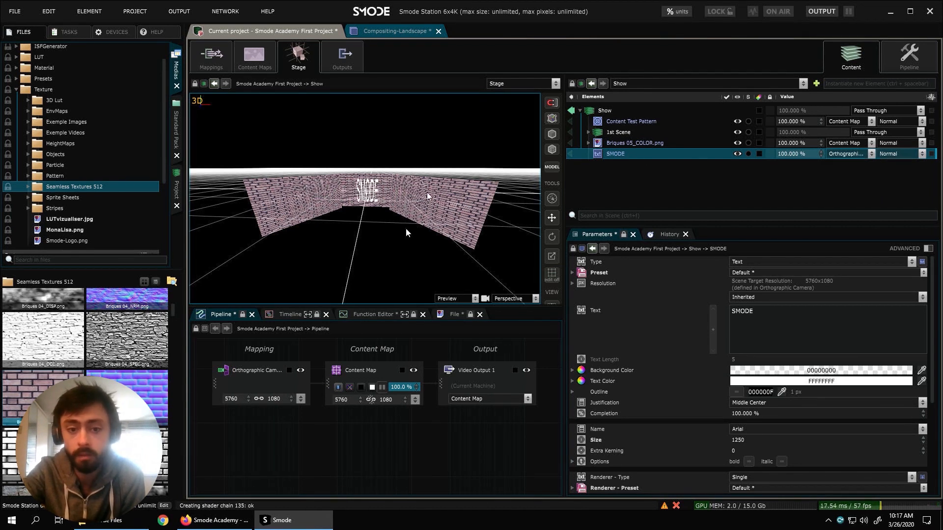
# Step: Widen the Orthographic Camera's frustum size to about 44.6 m x 11.9 m to cover the three screens
pyautogui.click(909, 64)
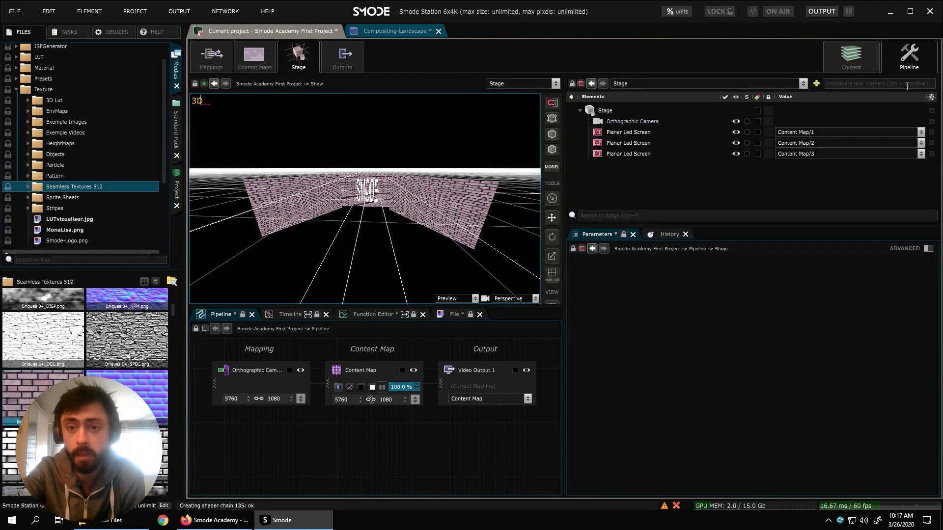
pyautogui.click(652, 121)
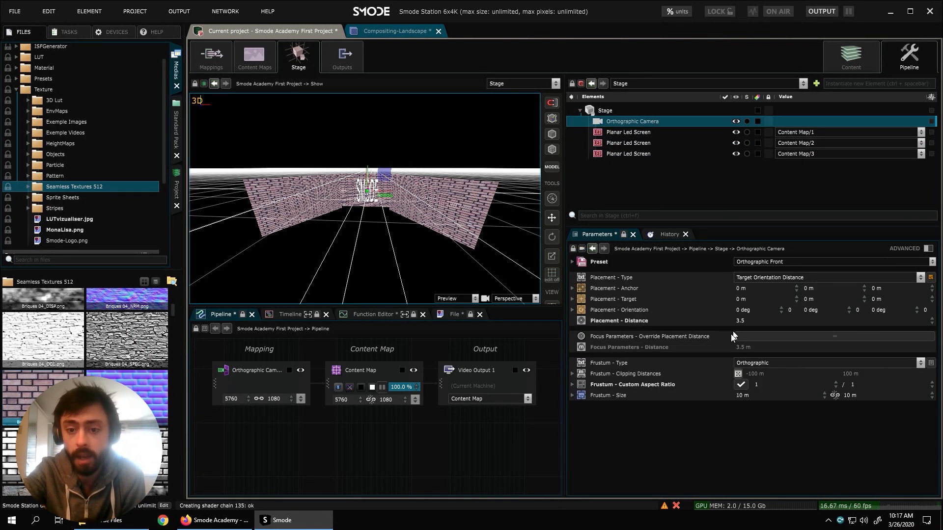
pyautogui.moveTo(791, 400); pyautogui.dragTo(879, 396)
pyautogui.moveTo(360, 237)
pyautogui.mouseDown()
pyautogui.moveTo(391, 206)
pyautogui.moveTo(321, 248)
pyautogui.moveTo(263, 257)
pyautogui.moveTo(360, 227)
pyautogui.moveTo(358, 238)
pyautogui.mouseUp()
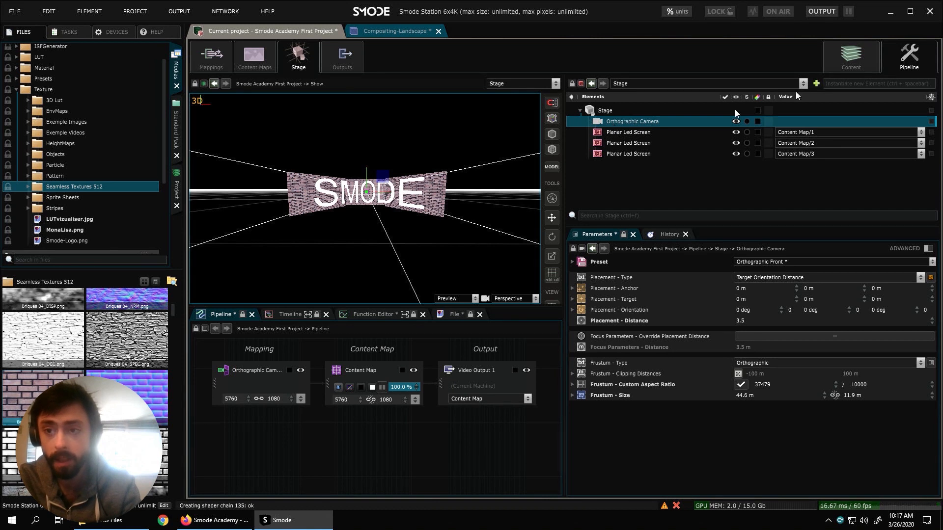
# Step: Inspect the text on the screens from several angles and add a camera with the Front Perspective Camera preset to the Stage
pyautogui.click(626, 144)
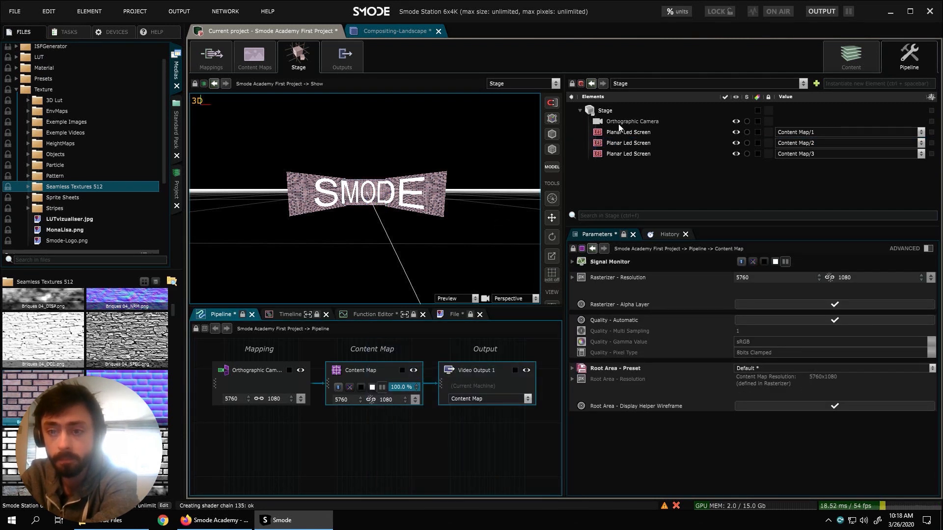
pyautogui.click(618, 123)
pyautogui.moveTo(450, 215); pyautogui.dragTo(350, 249)
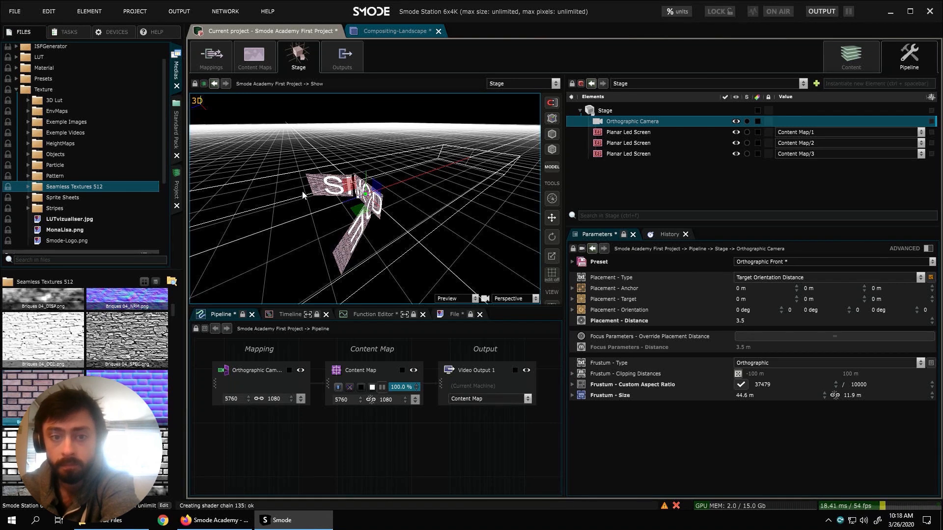
pyautogui.doubleClick(349, 187)
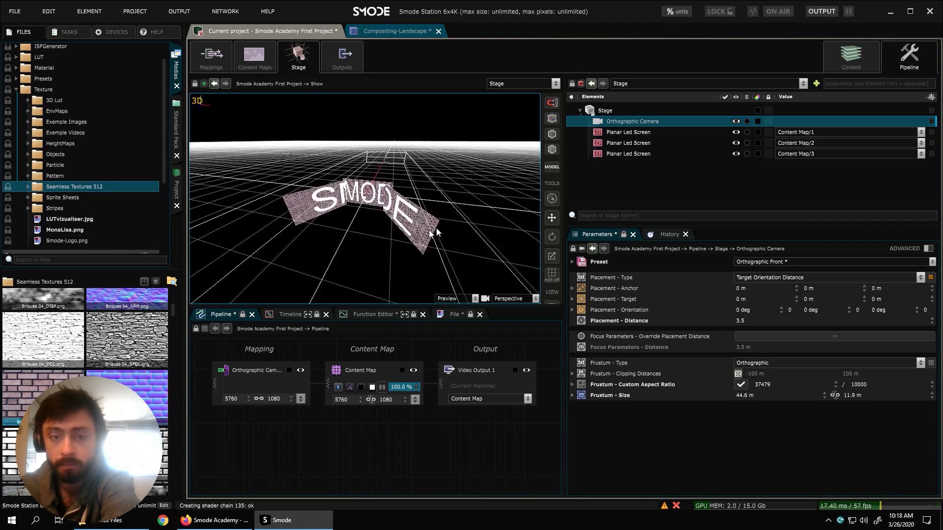
pyautogui.rightClick(611, 108)
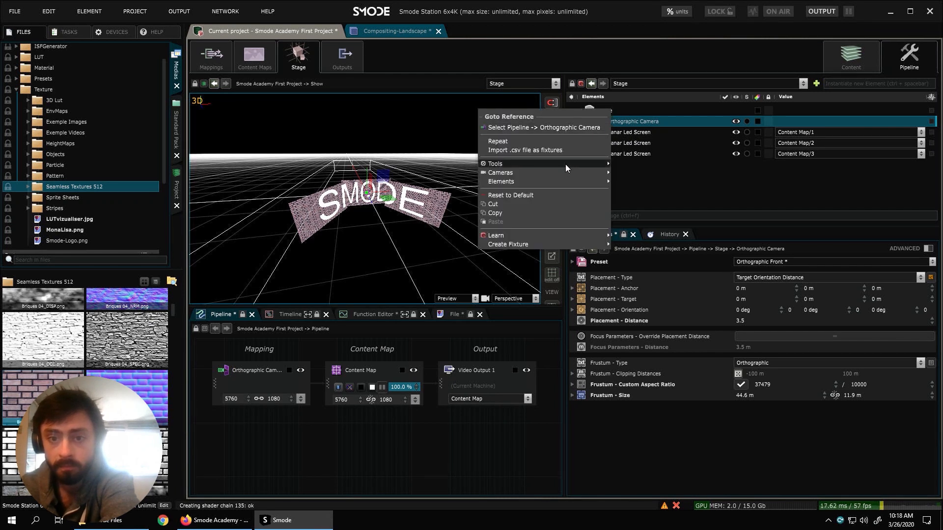
pyautogui.moveTo(555, 175)
pyautogui.moveTo(685, 172)
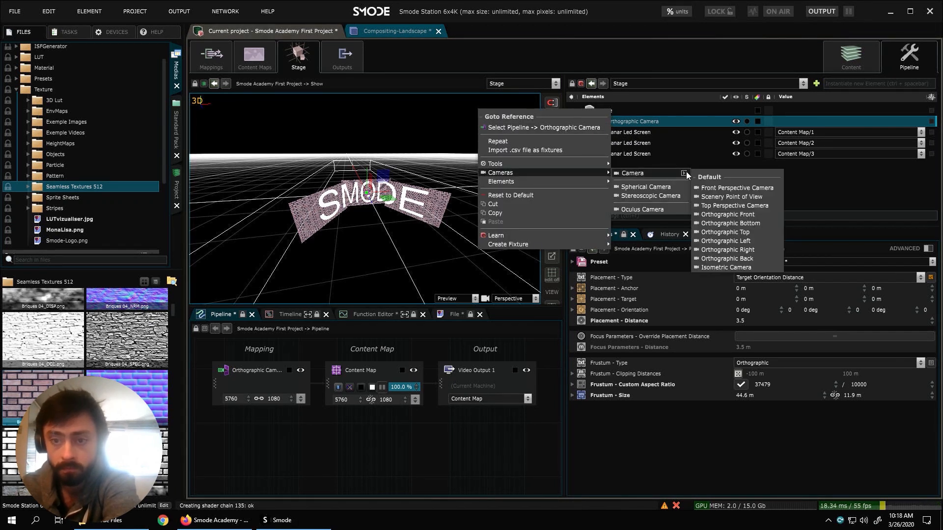
pyautogui.click(727, 188)
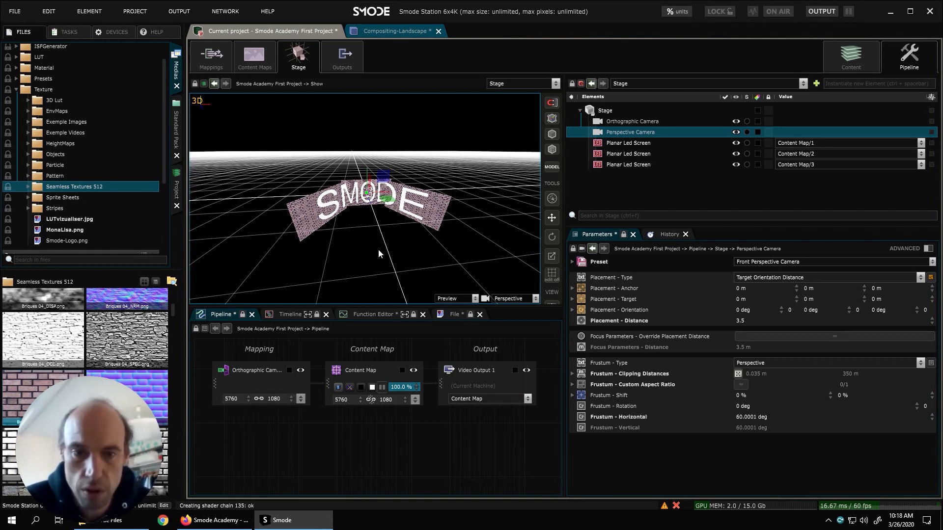
# Step: Switch the existing camera mapping from the Orthographic Camera to the Perspective Camera
pyautogui.scroll(-3, 379, 254)
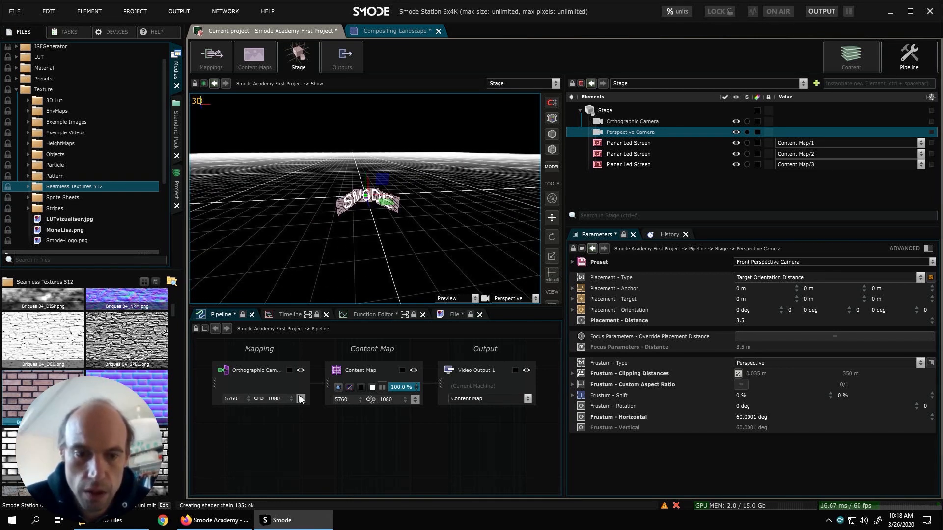
pyautogui.click(252, 371)
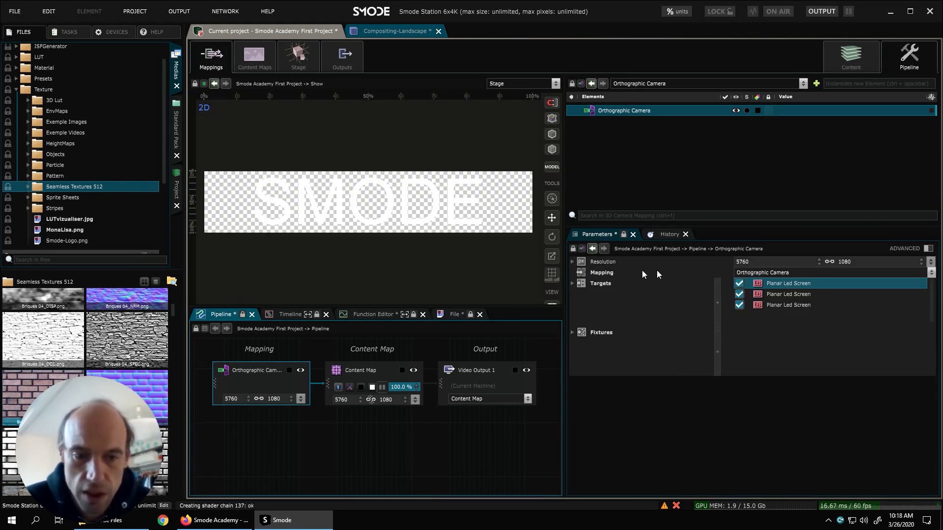
pyautogui.click(782, 273)
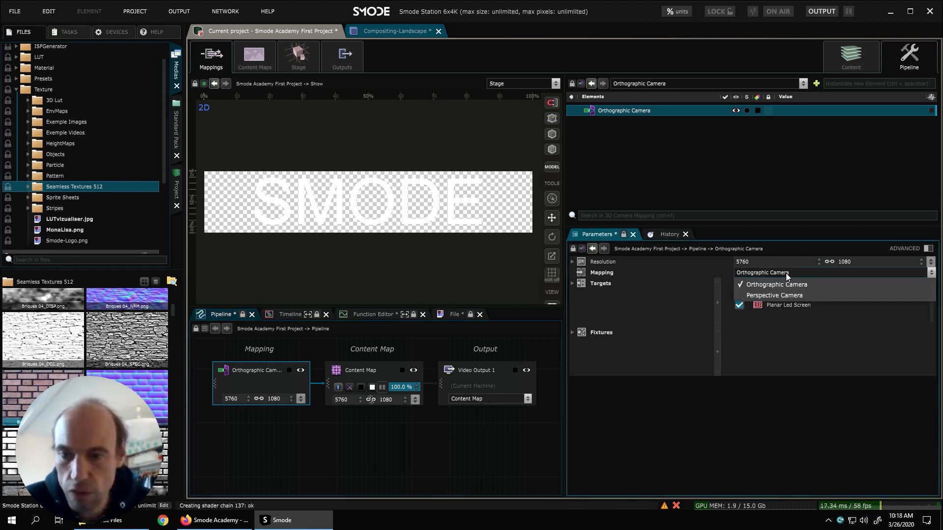
pyautogui.click(773, 295)
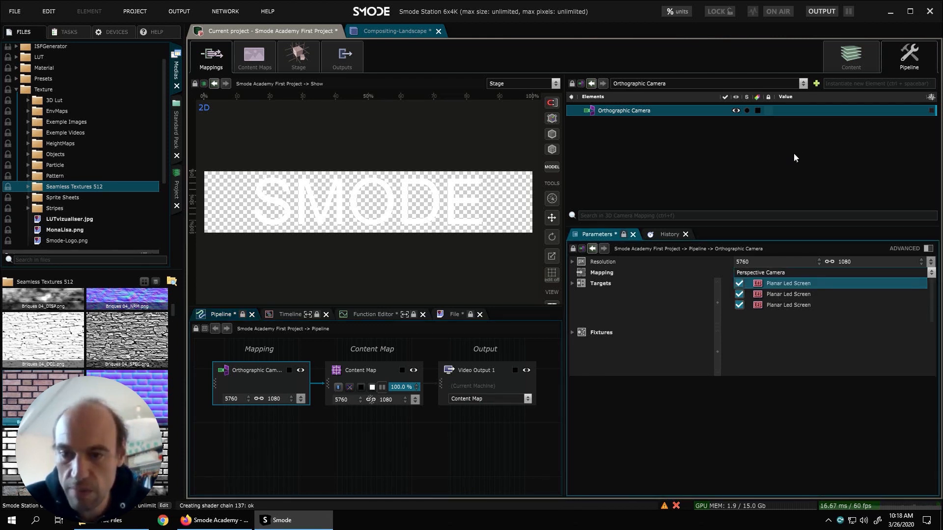
# Step: Check the mapped text on the Stage and set the Perspective Camera's placement distance to about 47.39
pyautogui.click(852, 56)
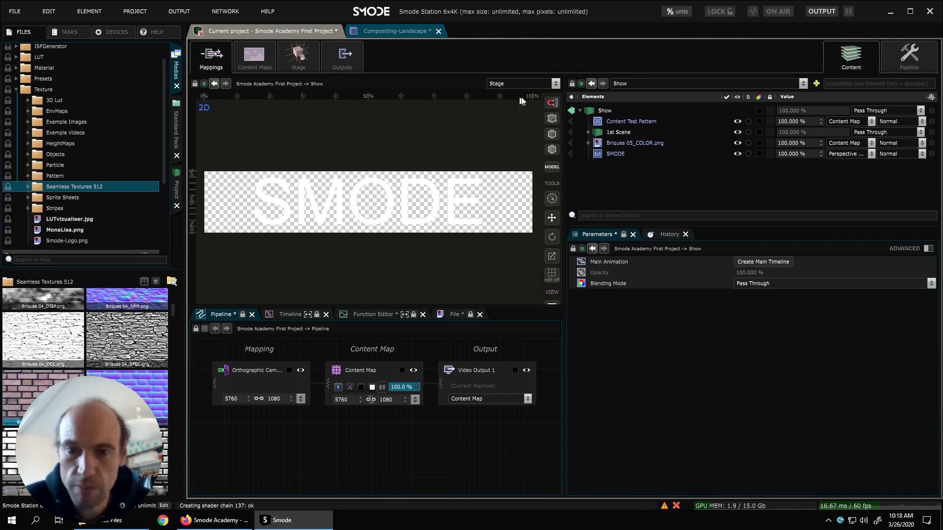
pyautogui.click(299, 56)
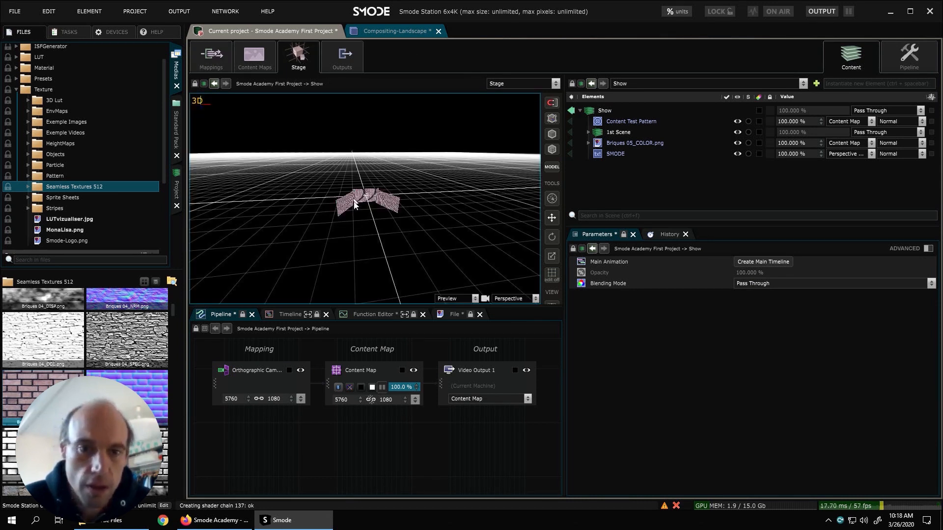
pyautogui.scroll(3, 388, 233)
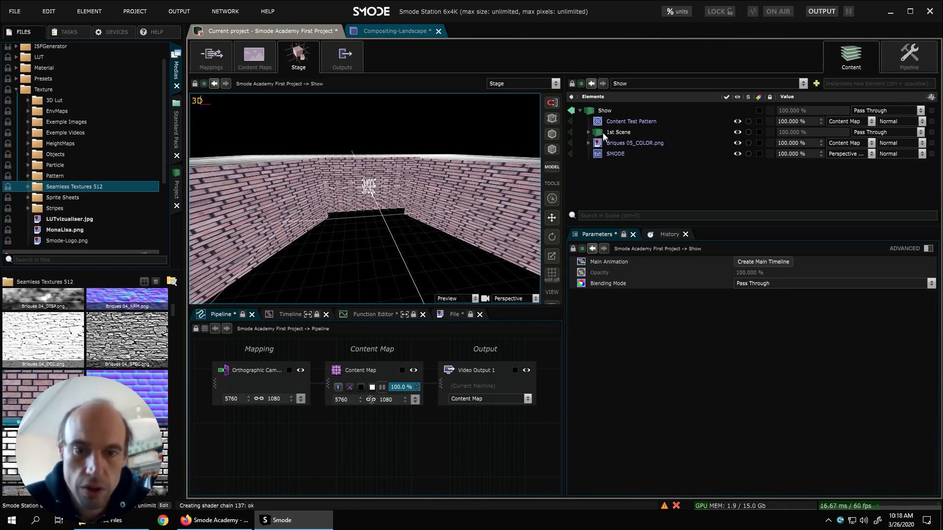
pyautogui.click(643, 84)
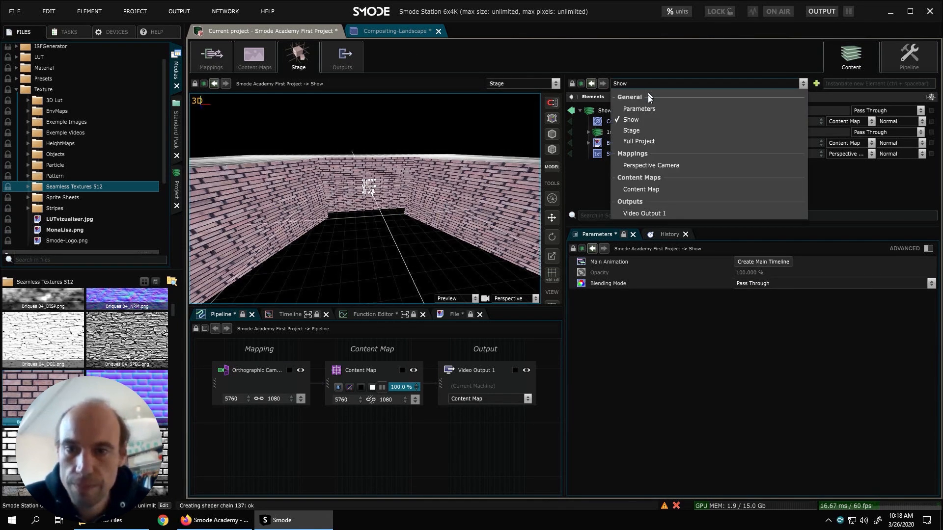
pyautogui.click(629, 128)
pyautogui.click(626, 131)
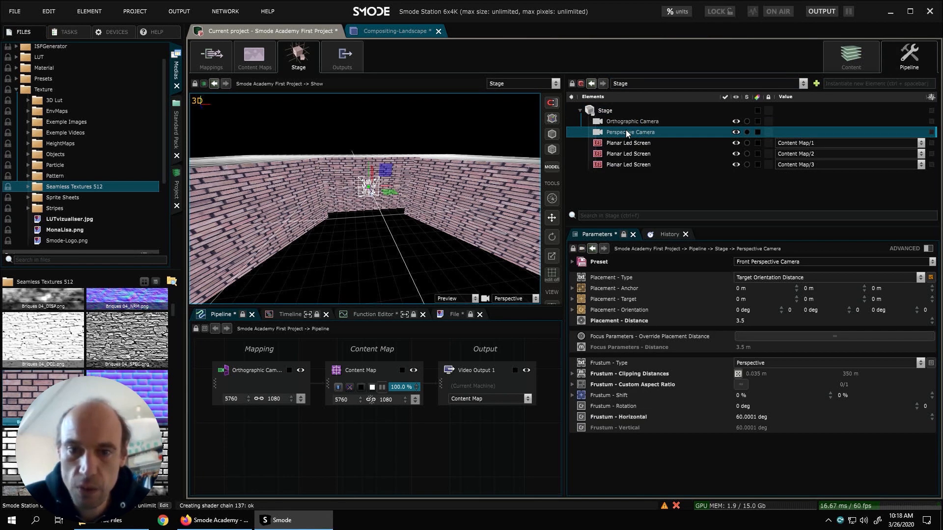
pyautogui.moveTo(746, 323); pyautogui.dragTo(798, 326)
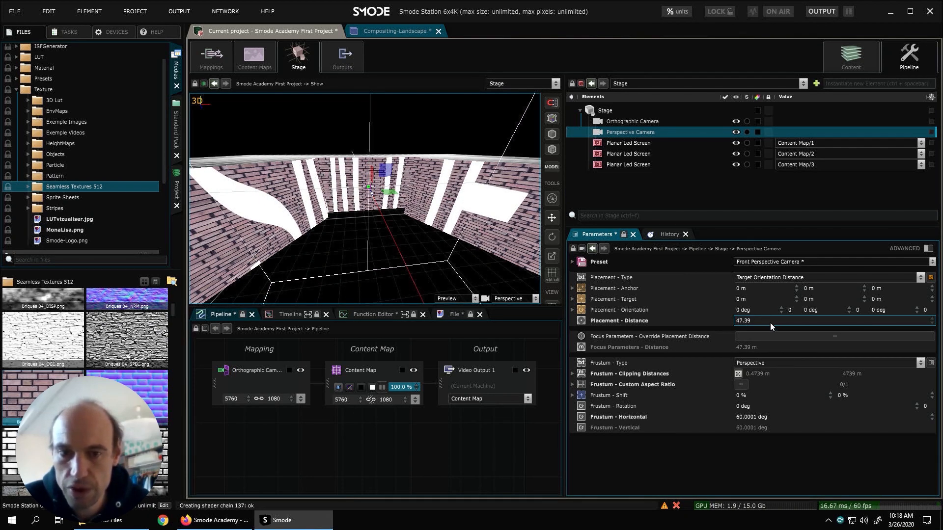
# Step: Enable the Perspective Camera's custom aspect ratio, set its horizontal frustum to 51.1 deg and reduce its vertical frustum to fit the screens
pyautogui.click(742, 385)
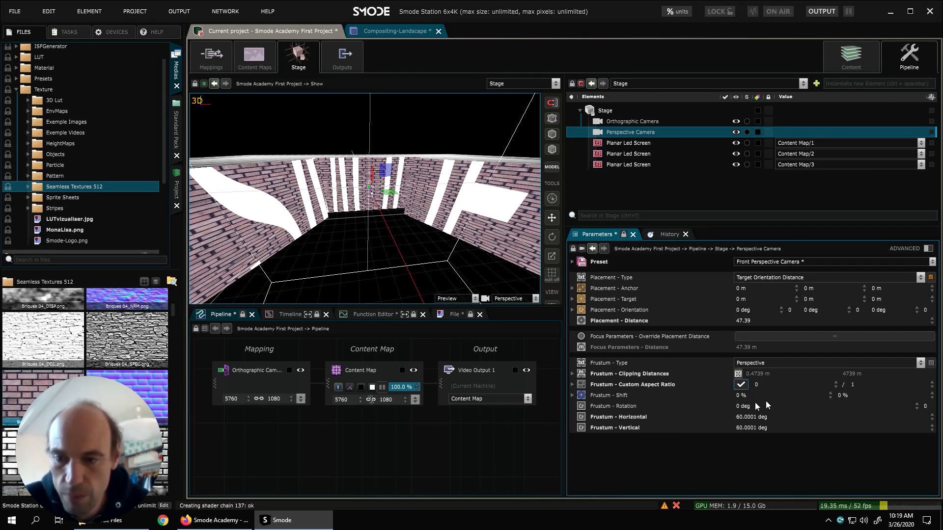
pyautogui.click(742, 384)
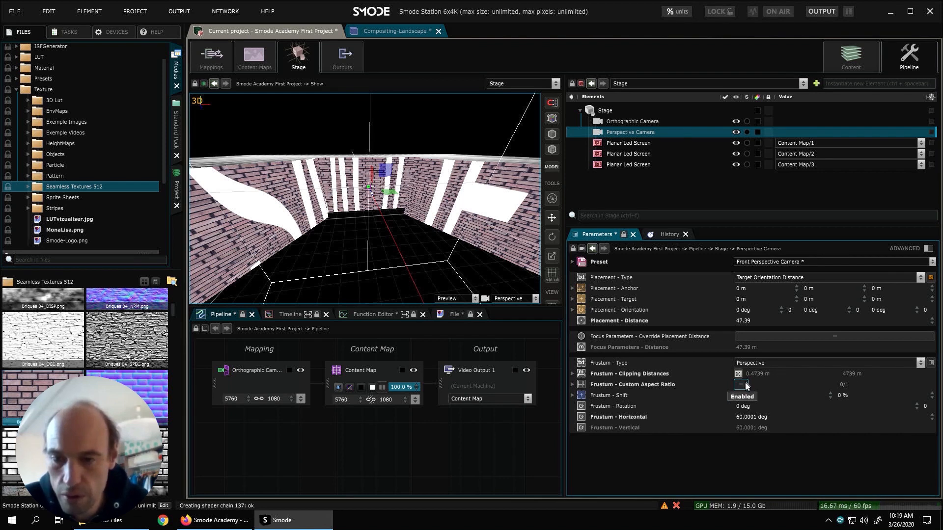
pyautogui.moveTo(757, 417); pyautogui.dragTo(755, 472)
pyautogui.click(743, 385)
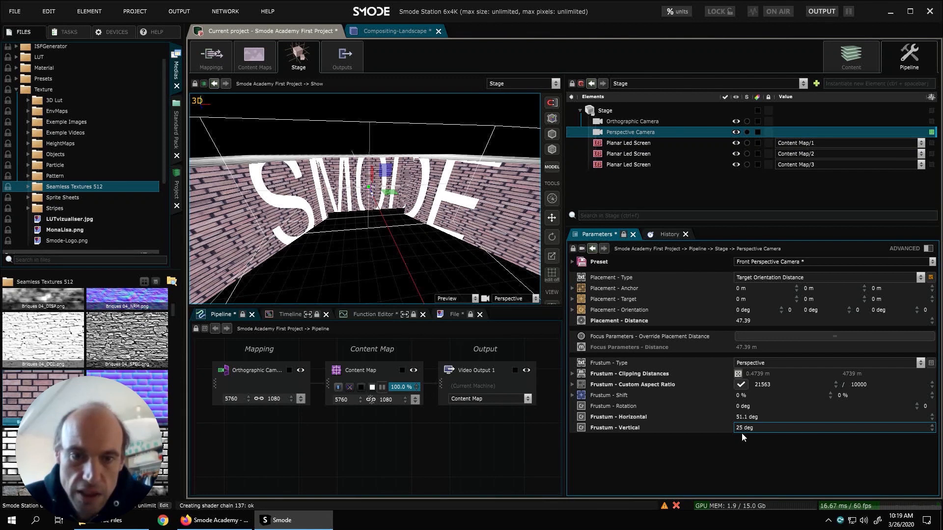
pyautogui.moveTo(745, 426); pyautogui.dragTo(743, 433)
# Step: Move the middle LED screen to about -2.85 m in X and create a Back'n Forth Loop on its X position
pyautogui.click(649, 155)
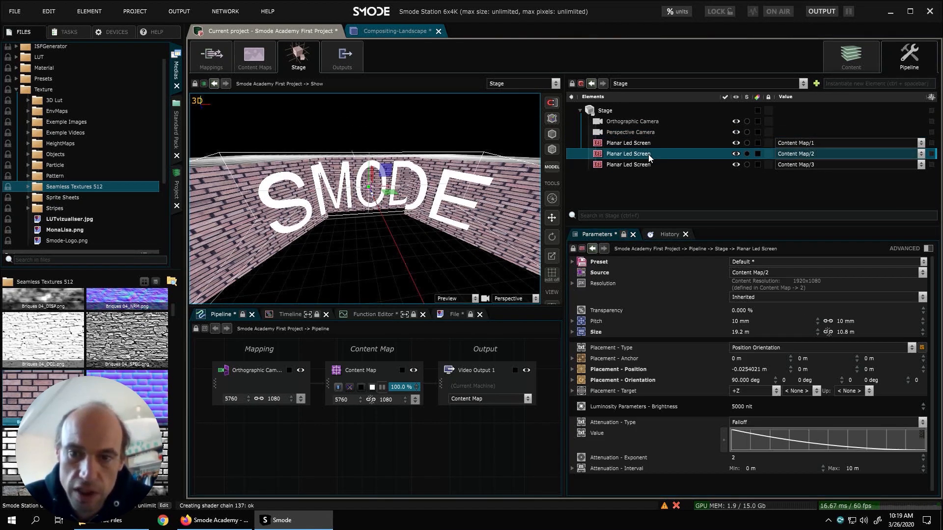
pyautogui.moveTo(385, 185)
pyautogui.mouseDown()
pyautogui.moveTo(351, 177)
pyautogui.moveTo(504, 182)
pyautogui.moveTo(319, 187)
pyautogui.moveTo(412, 188)
pyautogui.moveTo(293, 178)
pyautogui.moveTo(413, 188)
pyautogui.moveTo(371, 188)
pyautogui.mouseUp()
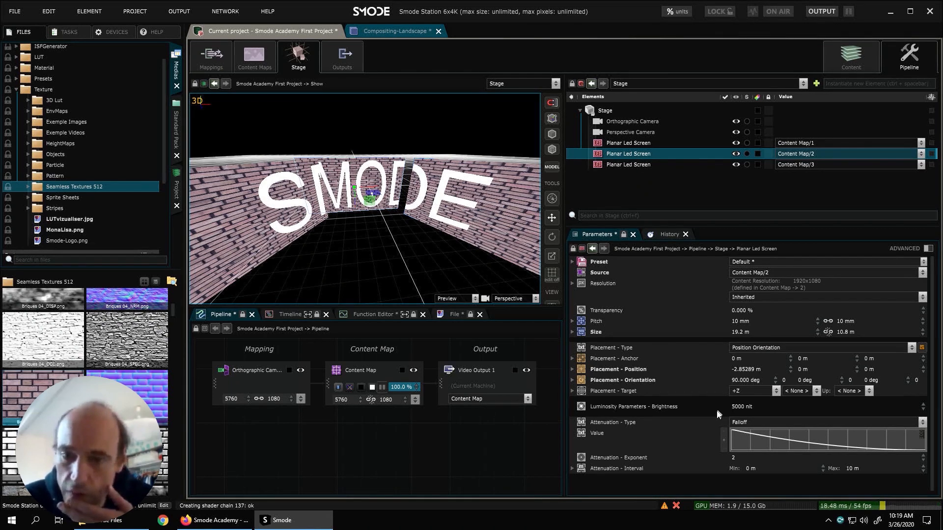
pyautogui.rightClick(742, 371)
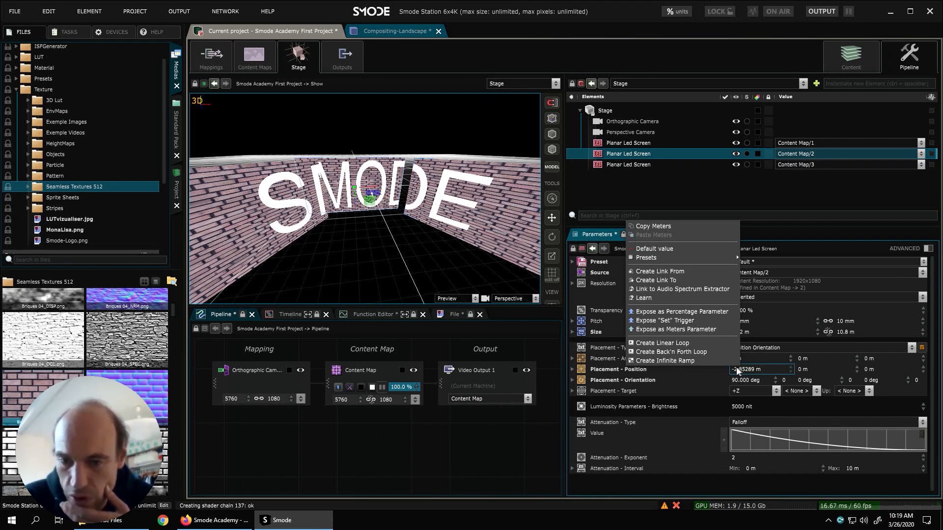
pyautogui.click(715, 351)
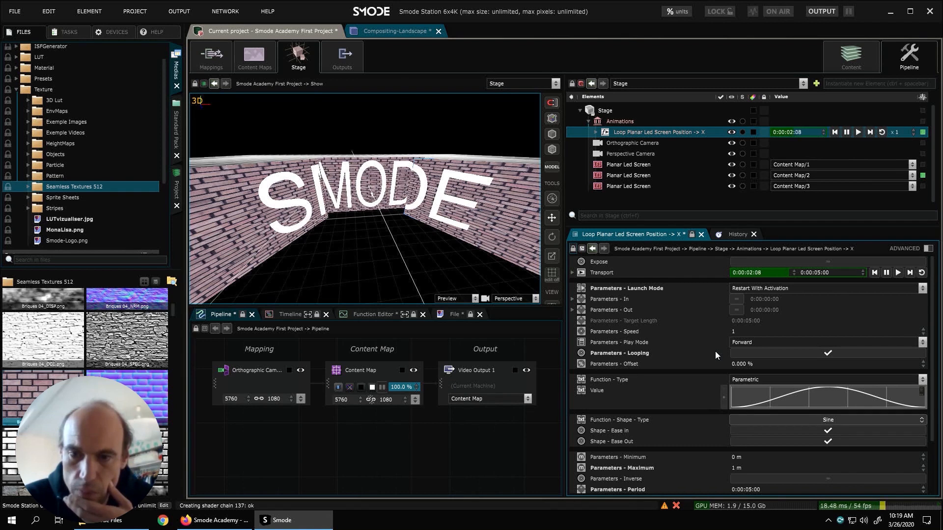
# Step: Set the screen position loop's minimum to -5 m and its maximum to 5 m
pyautogui.scroll(-3, 711, 378)
pyautogui.click(752, 390)
pyautogui.write('-')
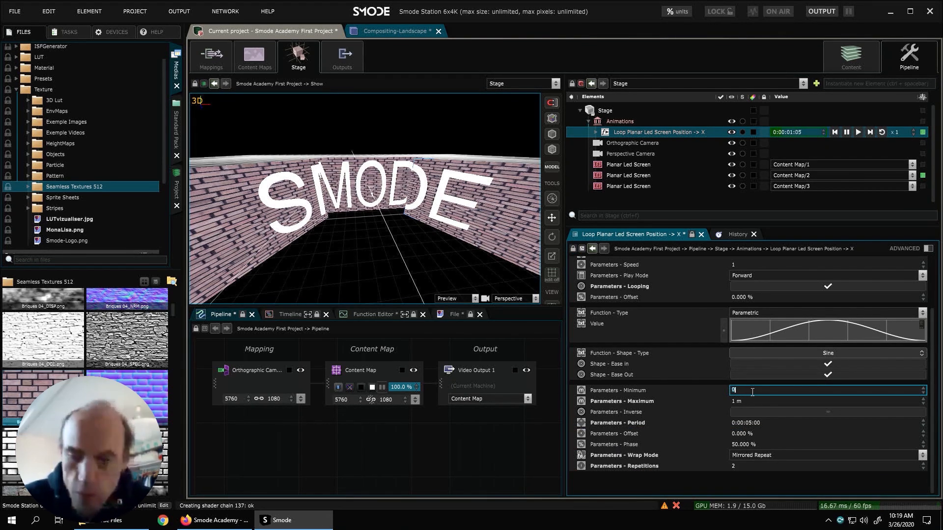
pyautogui.write('5')
pyautogui.click(743, 400)
pyautogui.write('5')
pyautogui.press('Return')
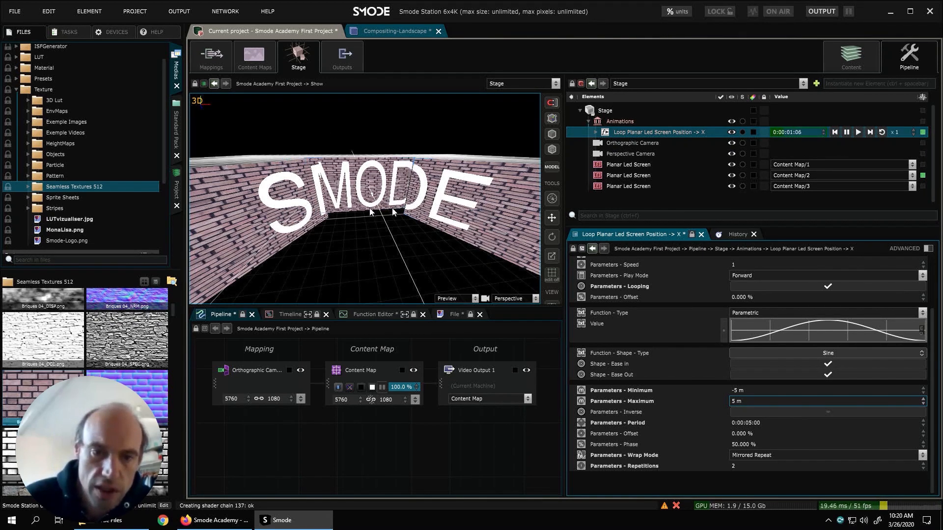
# Step: View the Content Map and Video Output 1, and review the output's source options, keeping Content Map
pyautogui.click(246, 60)
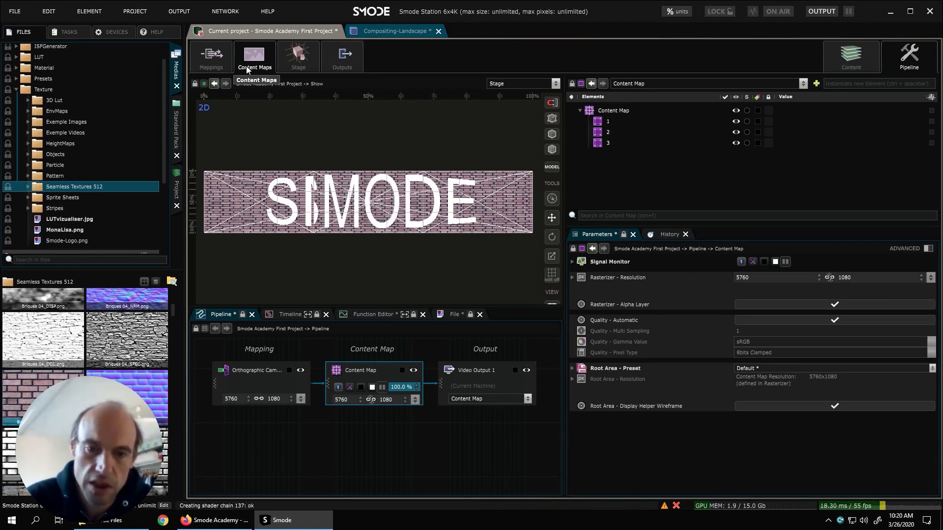
pyautogui.click(477, 372)
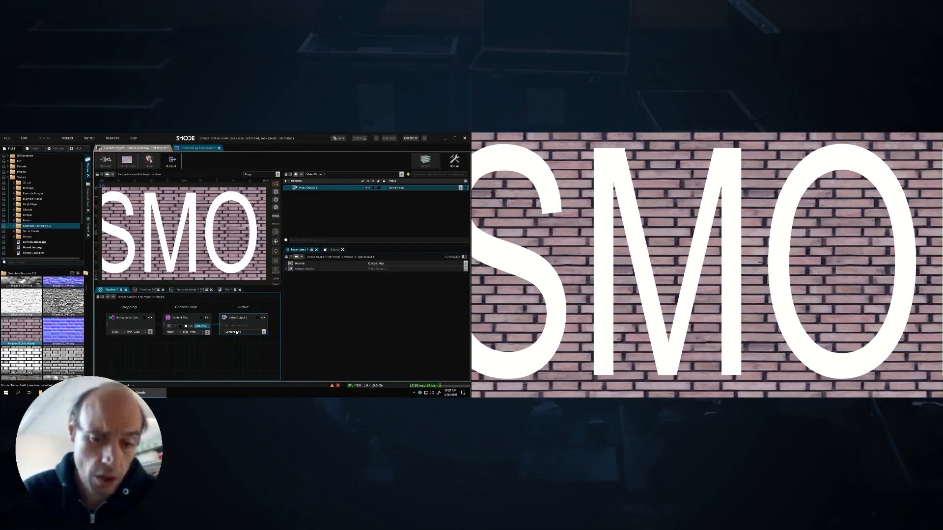
pyautogui.click(234, 333)
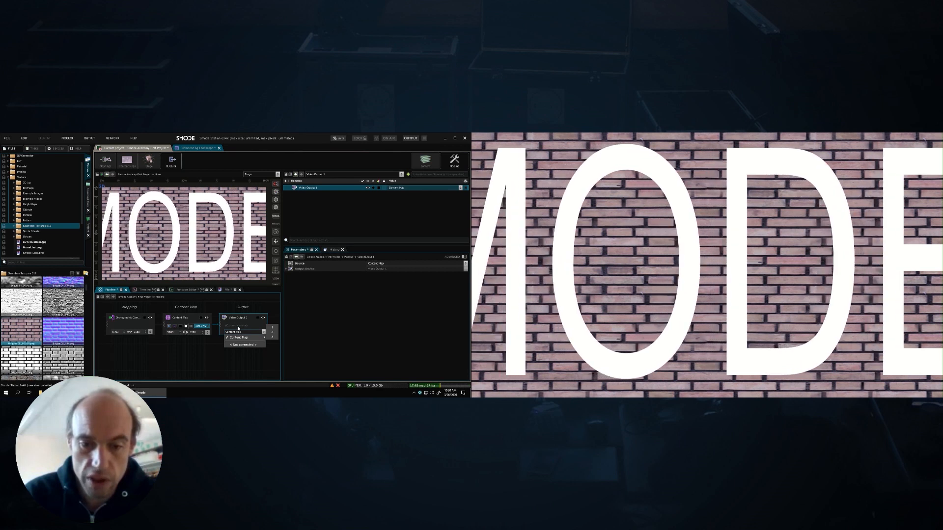
pyautogui.click(238, 337)
# Step: Set the Video Output 1 device's scaling mode to Fit Inside
pyautogui.click(56, 148)
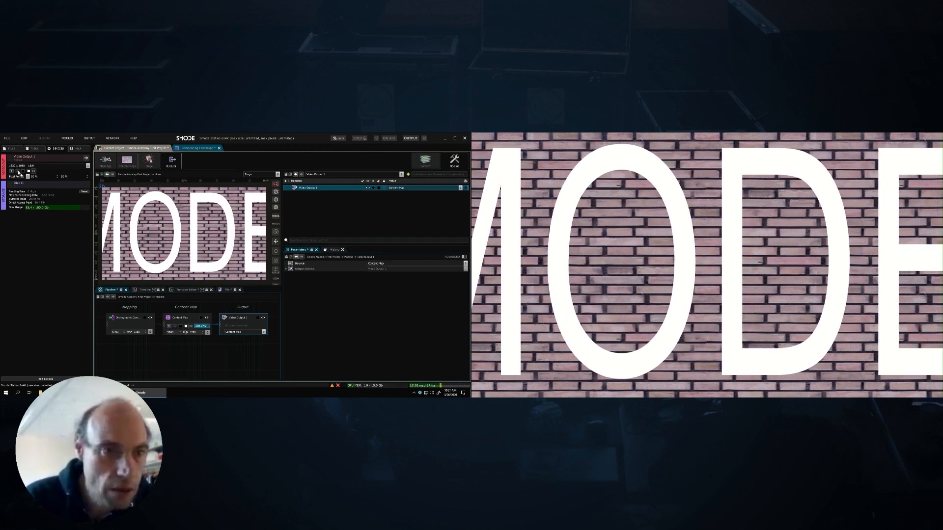
pyautogui.click(28, 177)
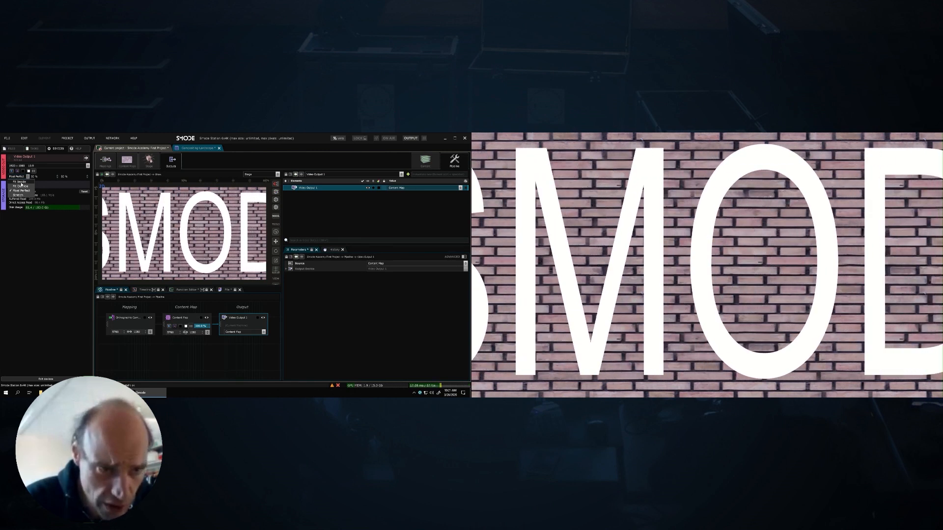
pyautogui.click(19, 182)
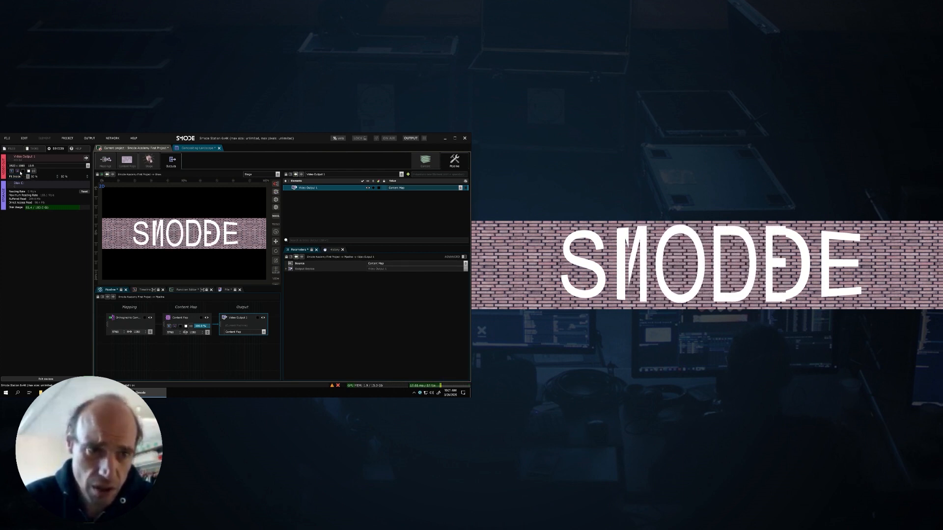
# Step: Toggle Video Output 1's test pattern on and off, leaving it disabled
pyautogui.click(19, 172)
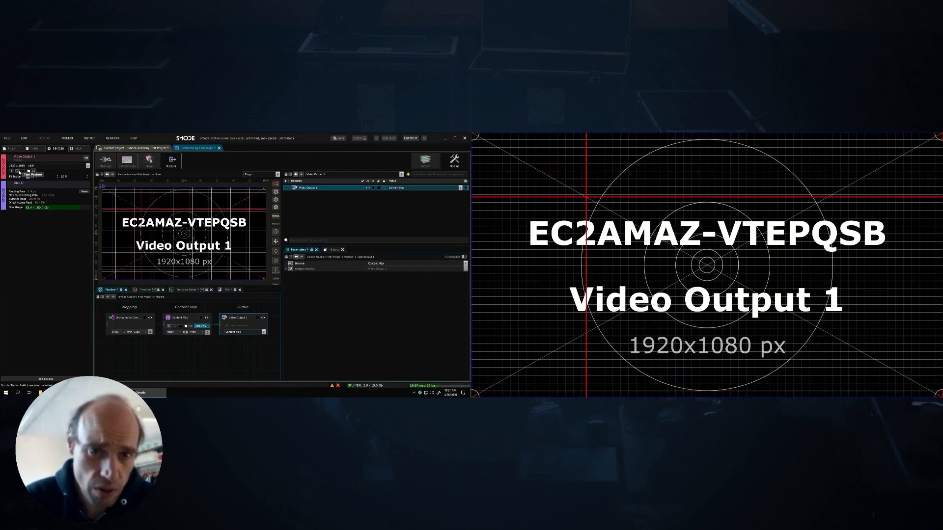
pyautogui.click(19, 172)
pyautogui.click(18, 172)
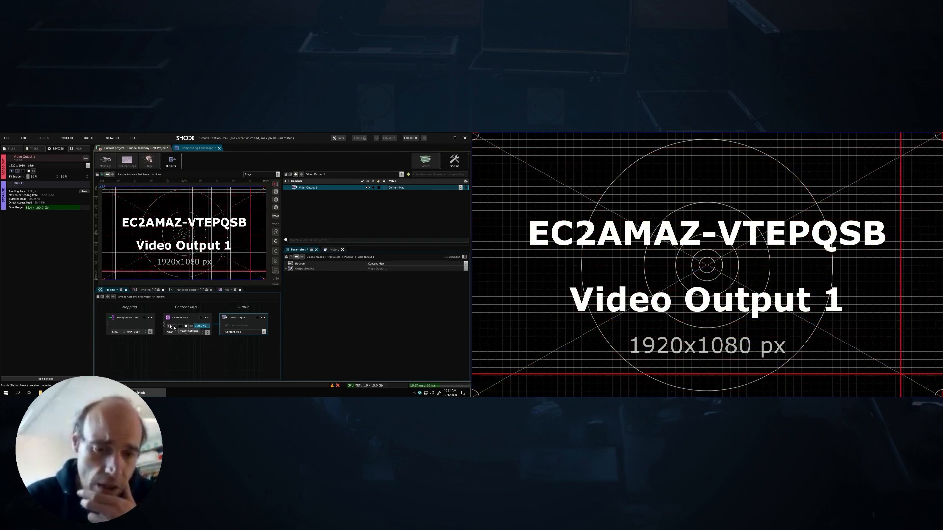
pyautogui.click(20, 175)
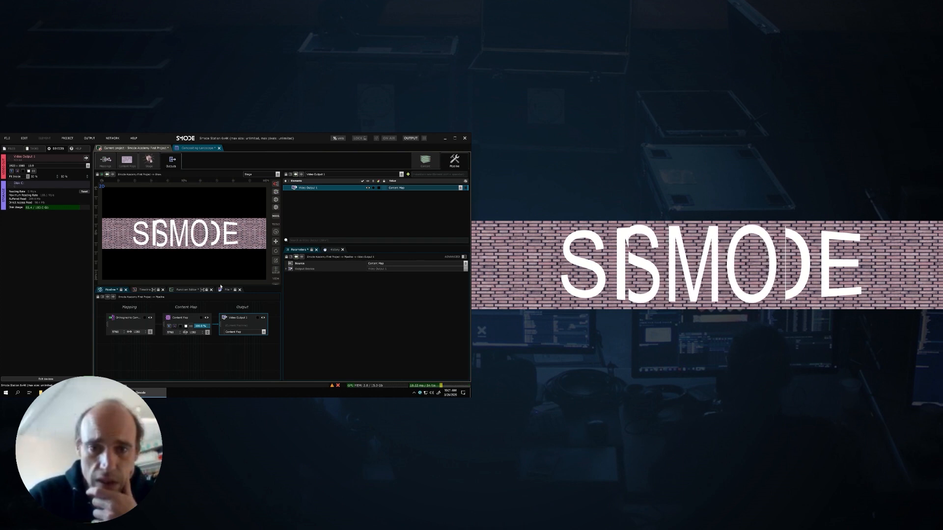
# Step: Return to the Stage view and the Show's content, and examine the blending modes available for the SMODE text layer
pyautogui.click(150, 165)
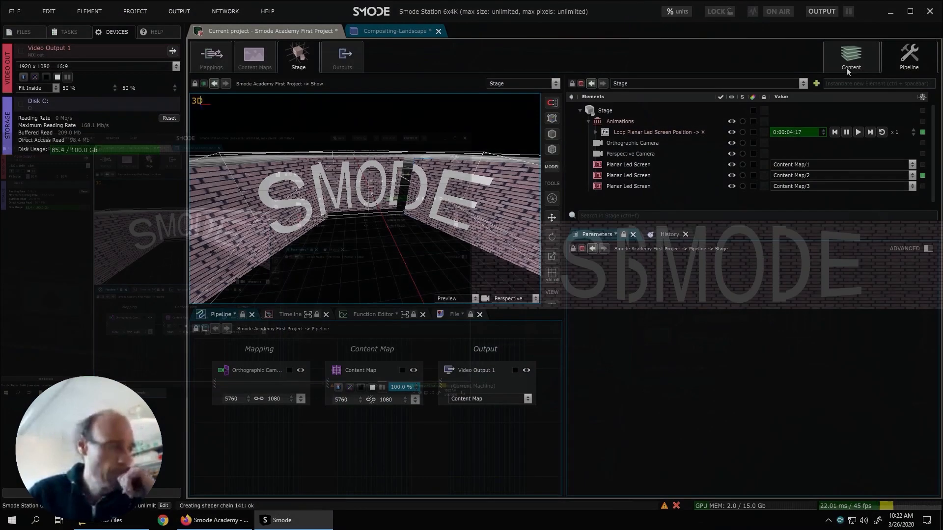
pyautogui.click(424, 161)
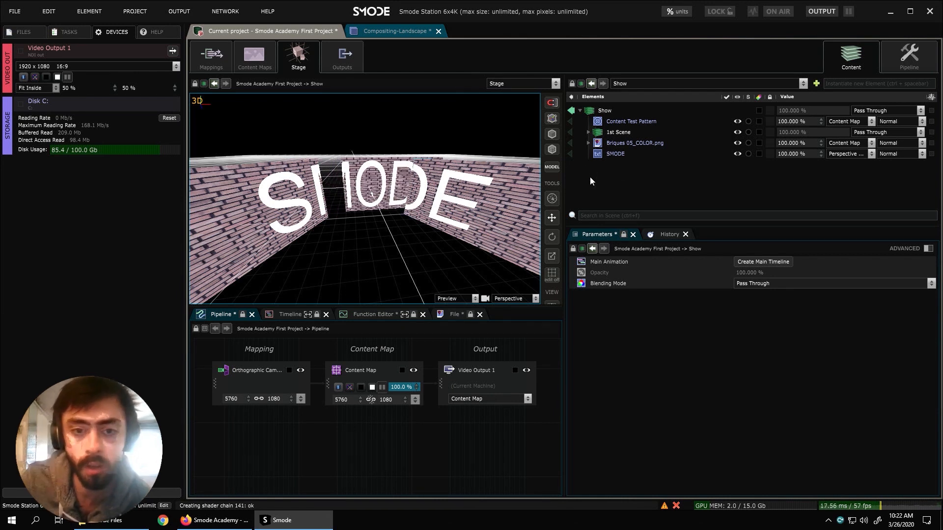
pyautogui.click(617, 152)
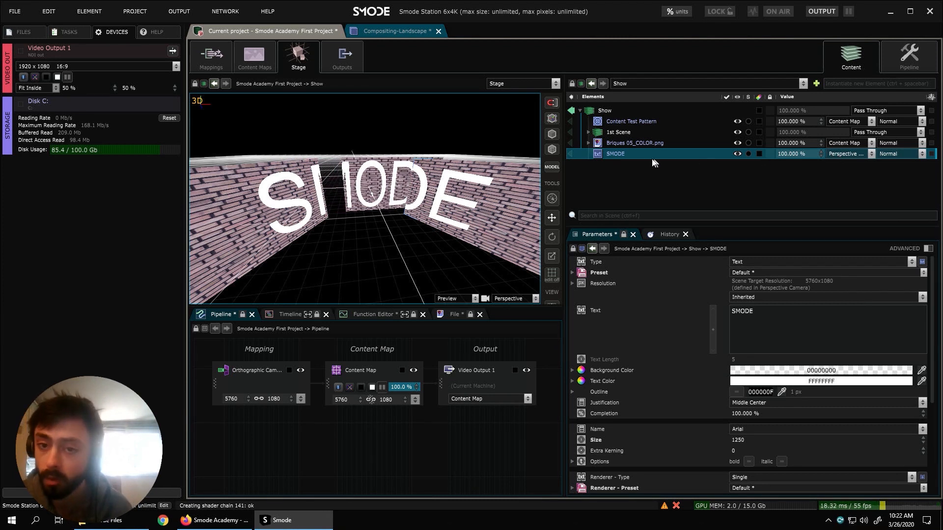
pyautogui.click(895, 154)
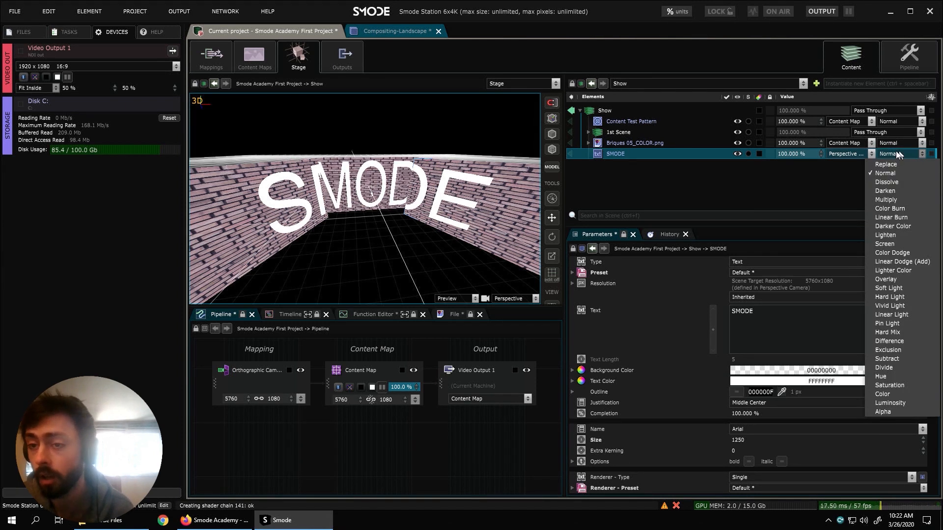
pyautogui.click(770, 180)
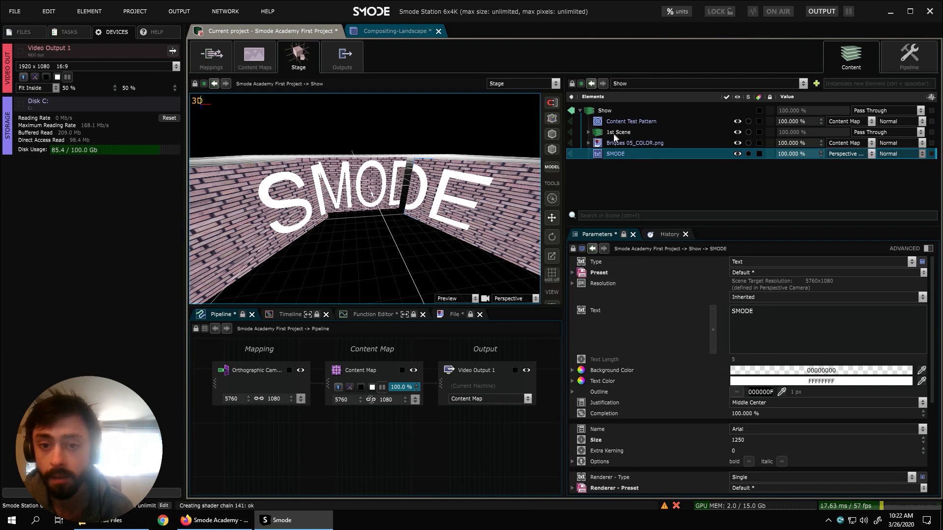
# Step: Add a Gradient 2D layer to the Show
pyautogui.click(609, 111)
pyautogui.rightClick(609, 113)
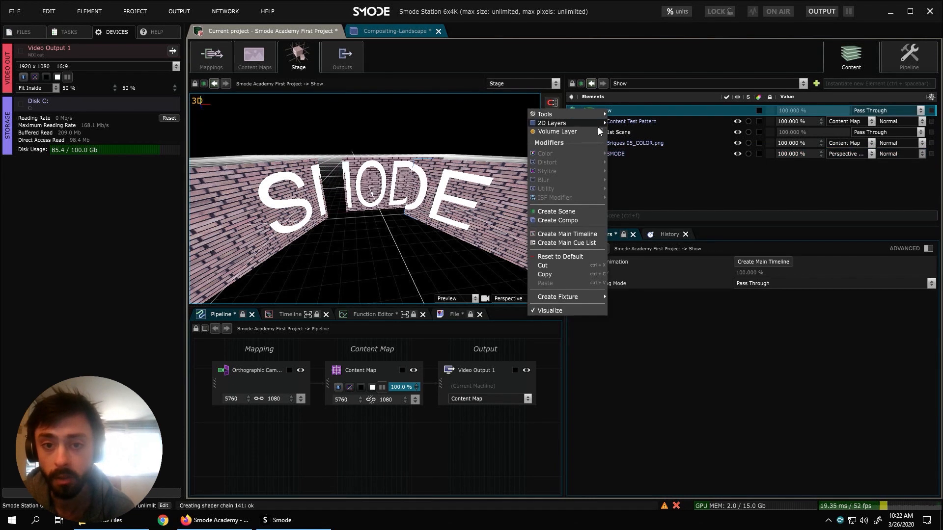
pyautogui.moveTo(584, 123)
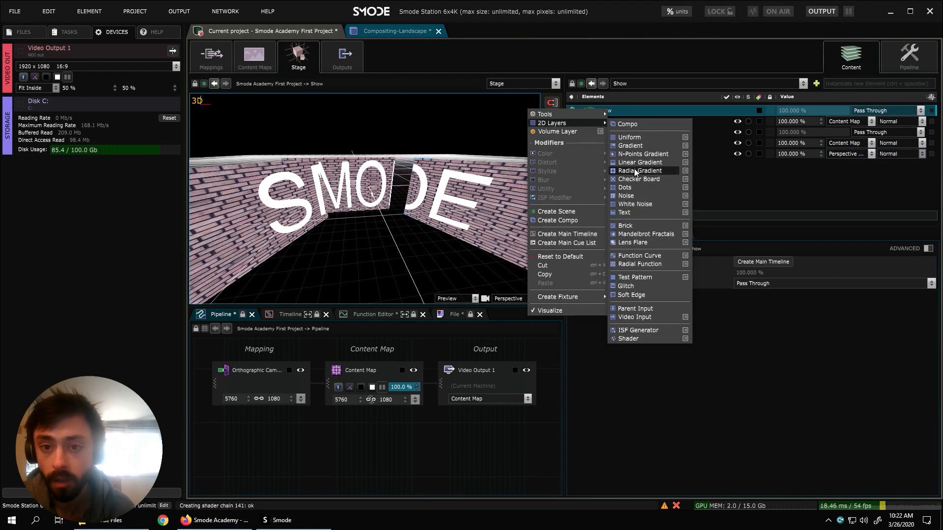
pyautogui.click(632, 145)
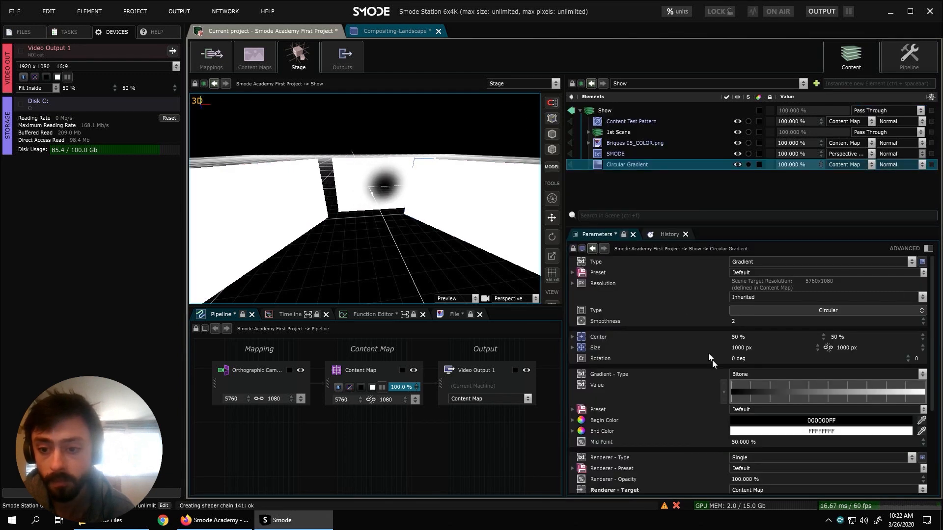
# Step: Invert the circular gradient's colors, with begin color white (FFFFFFFF) and end color black (000000FF)
pyautogui.click(732, 392)
pyautogui.moveTo(750, 420); pyautogui.dragTo(707, 376)
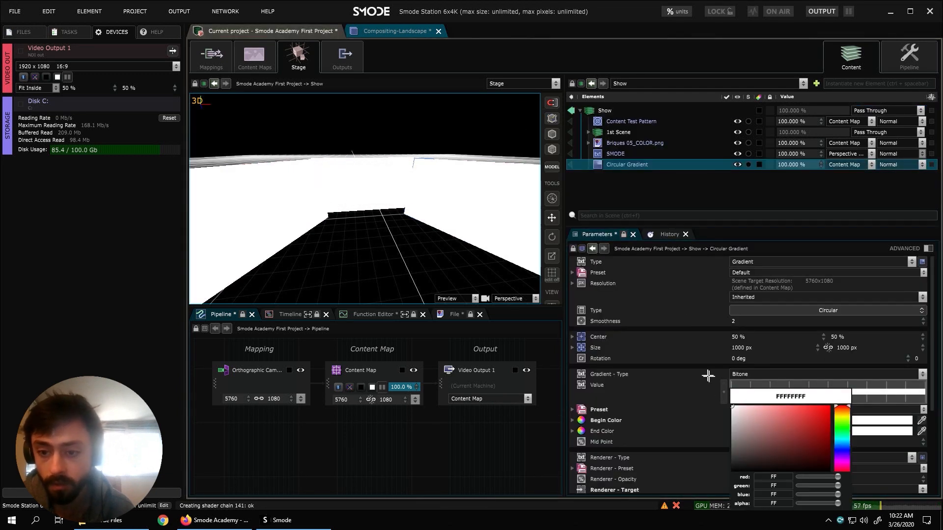
pyautogui.click(872, 432)
pyautogui.moveTo(808, 420); pyautogui.dragTo(718, 484)
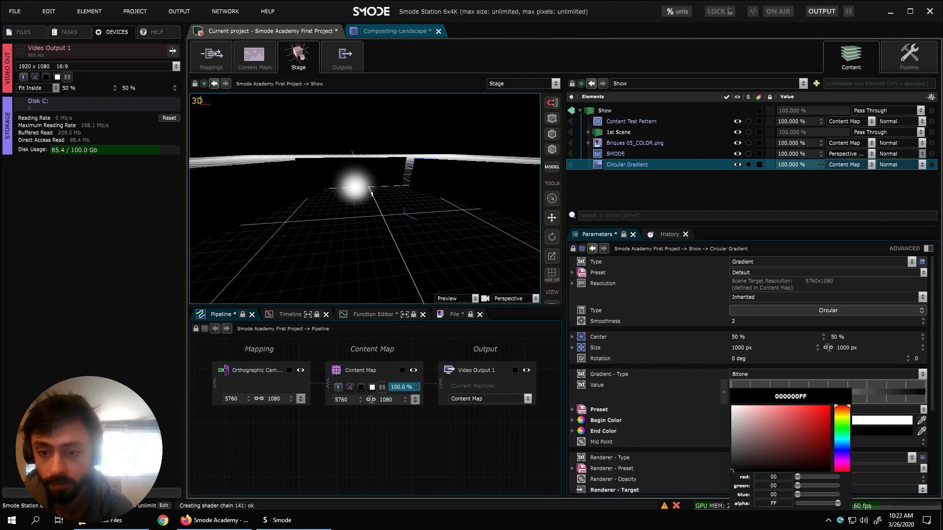
pyautogui.click(679, 192)
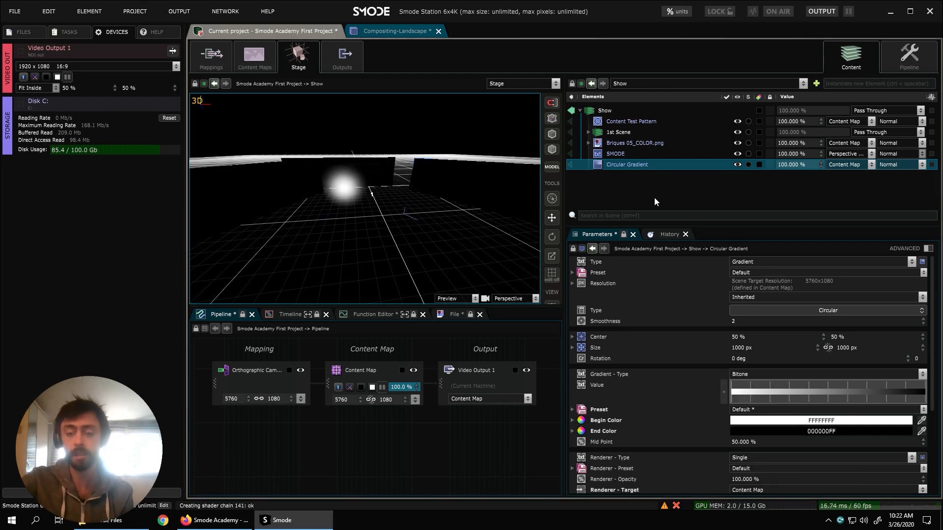
# Step: Target the circular gradient to the Perspective Camera and enlarge it to about 5379 by 2050 px
pyautogui.click(854, 165)
pyautogui.click(853, 189)
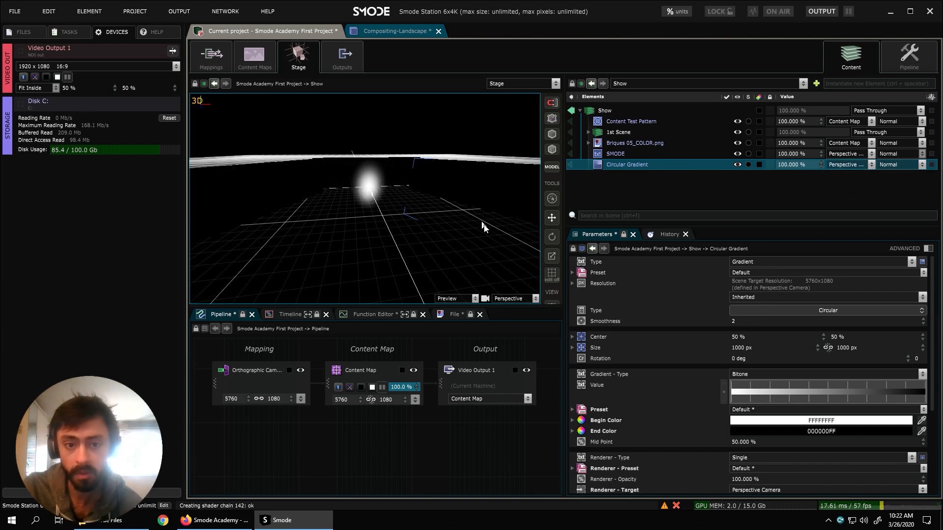
pyautogui.moveTo(793, 348); pyautogui.dragTo(793, 309)
pyautogui.moveTo(850, 349); pyautogui.dragTo(850, 312)
pyautogui.moveTo(770, 347); pyautogui.dragTo(771, 314)
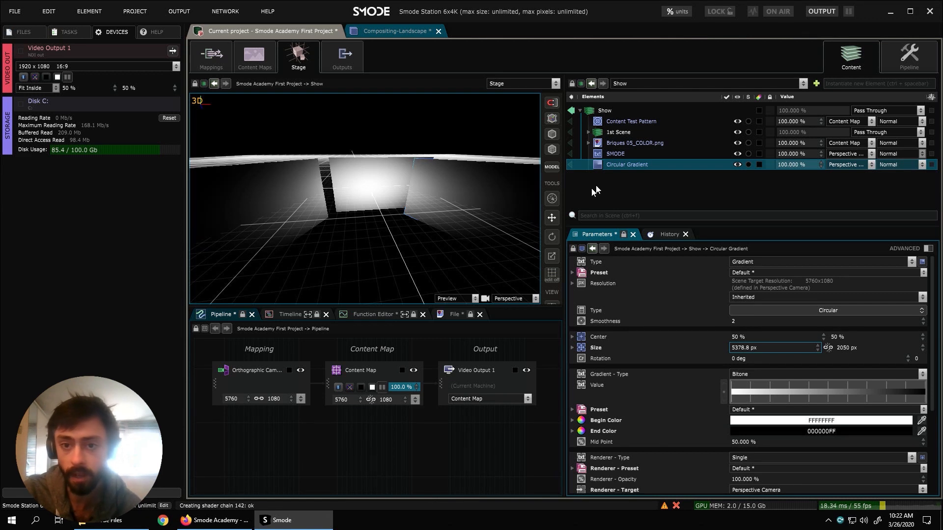
# Step: Set the circular gradient's blending mode to Multiply and check the vignette on the stage screens
pyautogui.click(887, 167)
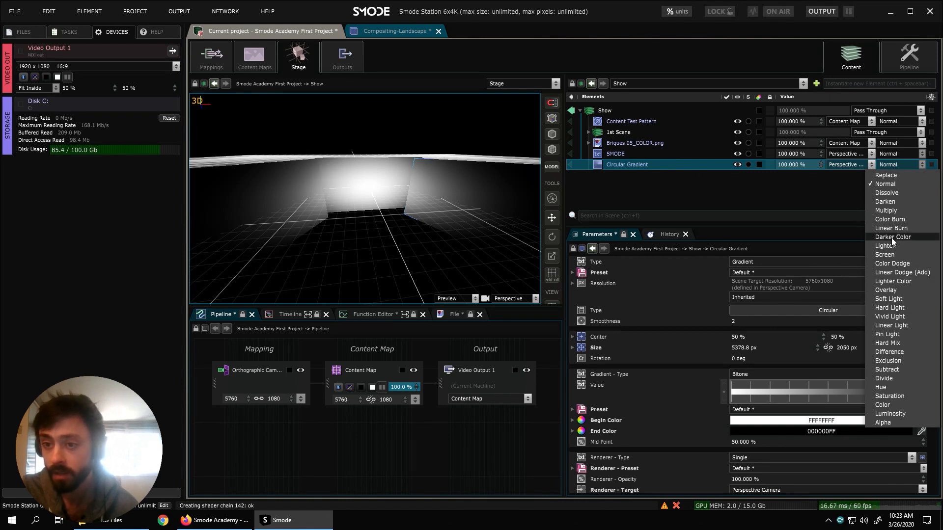
pyautogui.click(887, 210)
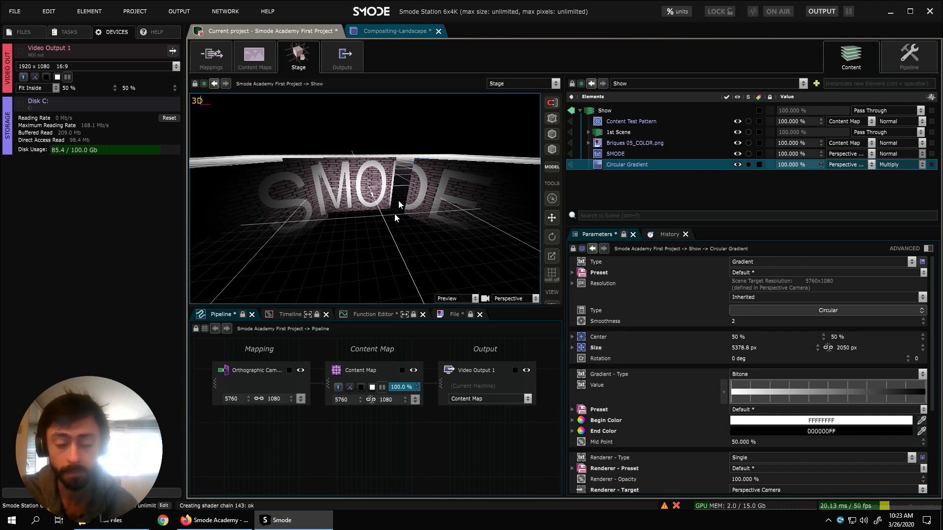
pyautogui.moveTo(396, 222); pyautogui.dragTo(410, 199)
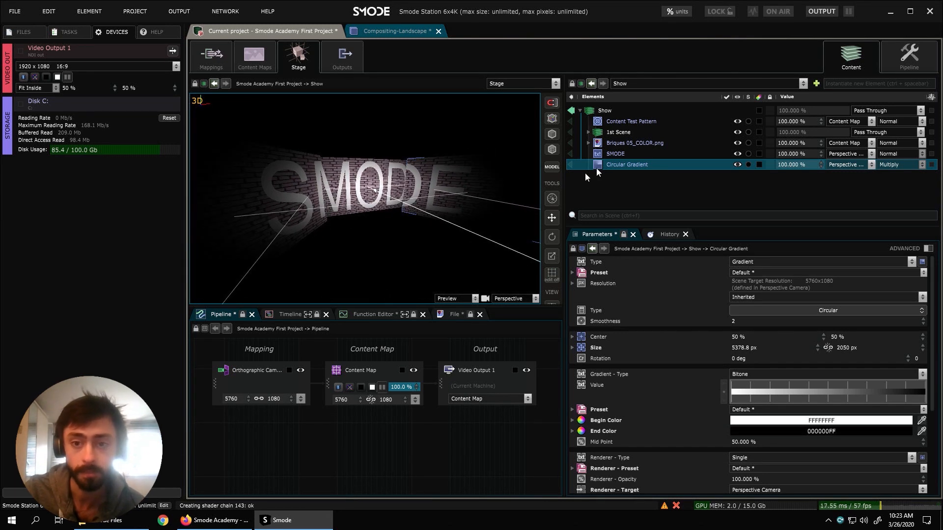
# Step: Retarget the circular gradient to Content Map/1 and reduce its width to about 1990 px
pyautogui.click(841, 165)
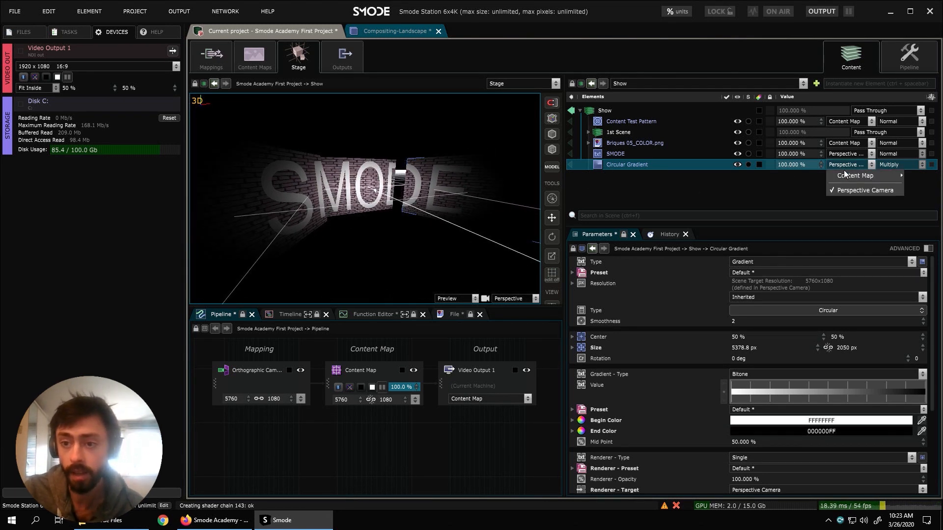
pyautogui.moveTo(844, 172)
pyautogui.click(814, 177)
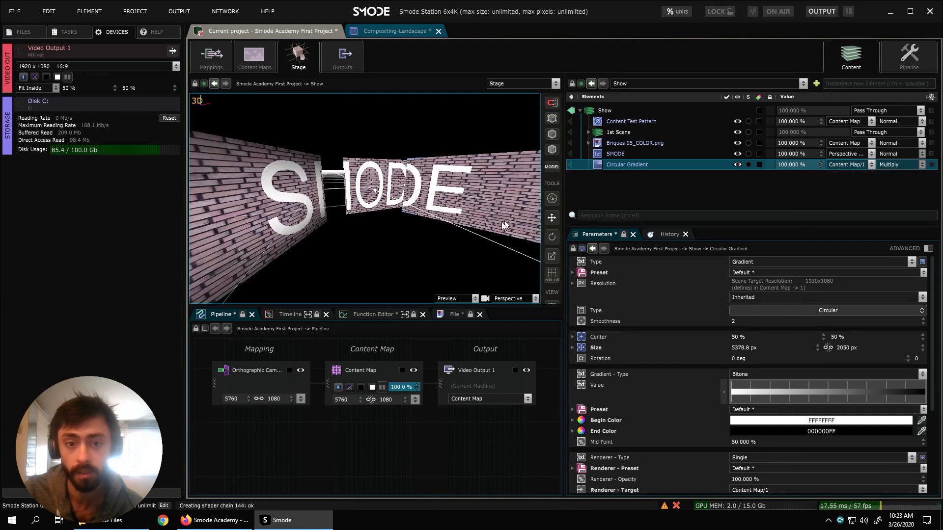
pyautogui.moveTo(443, 228); pyautogui.dragTo(376, 237)
pyautogui.moveTo(762, 348); pyautogui.dragTo(772, 383)
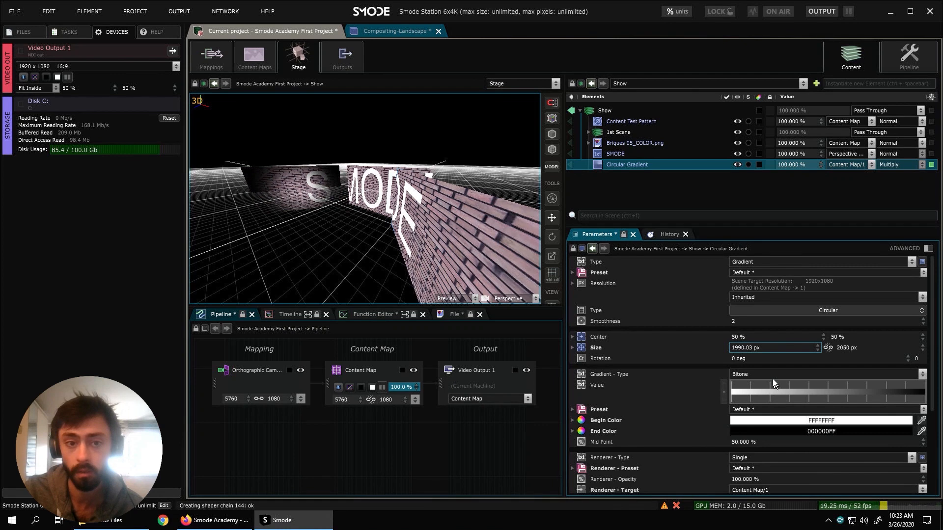
# Step: Add a second Parametric renderer to the circular gradient, target it to Content Map/3 and check both side screens
pyautogui.doubleClick(636, 165)
pyautogui.click(647, 187)
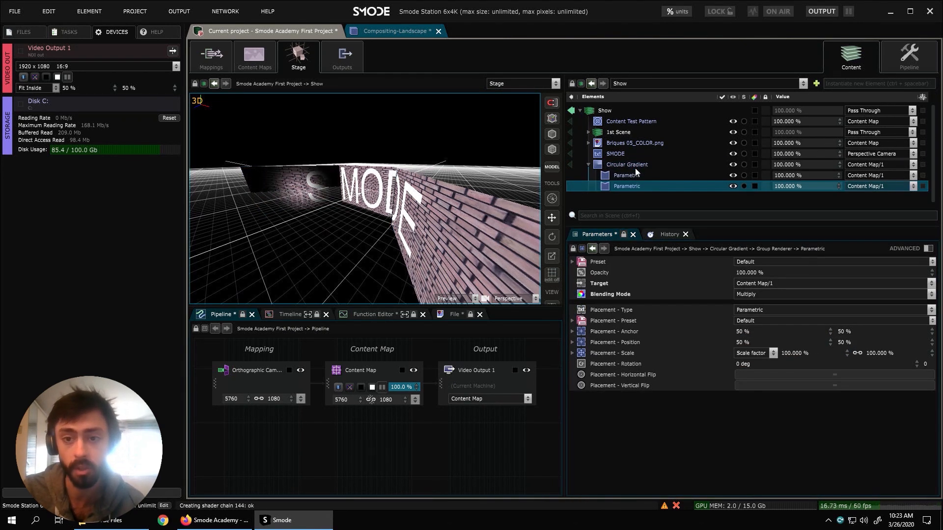
pyautogui.click(862, 185)
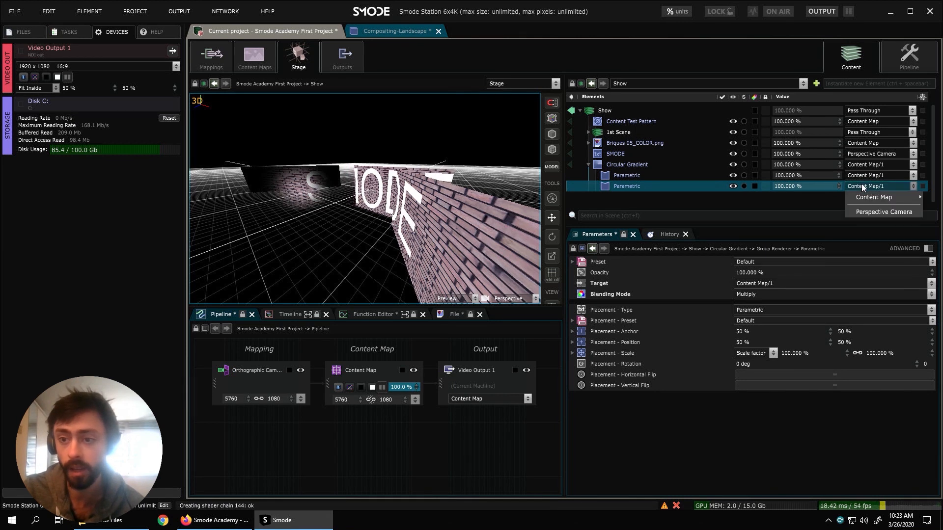
pyautogui.moveTo(858, 199)
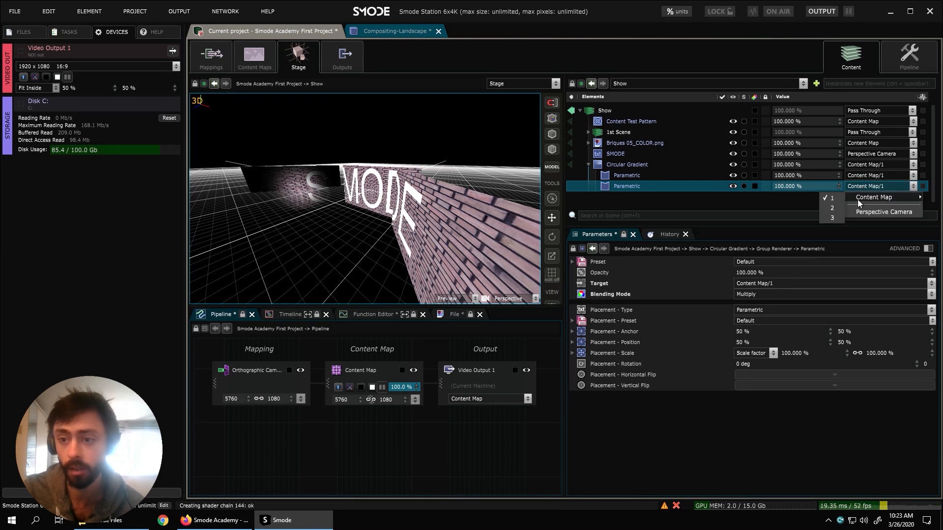
pyautogui.click(835, 217)
pyautogui.moveTo(459, 197); pyautogui.dragTo(499, 175)
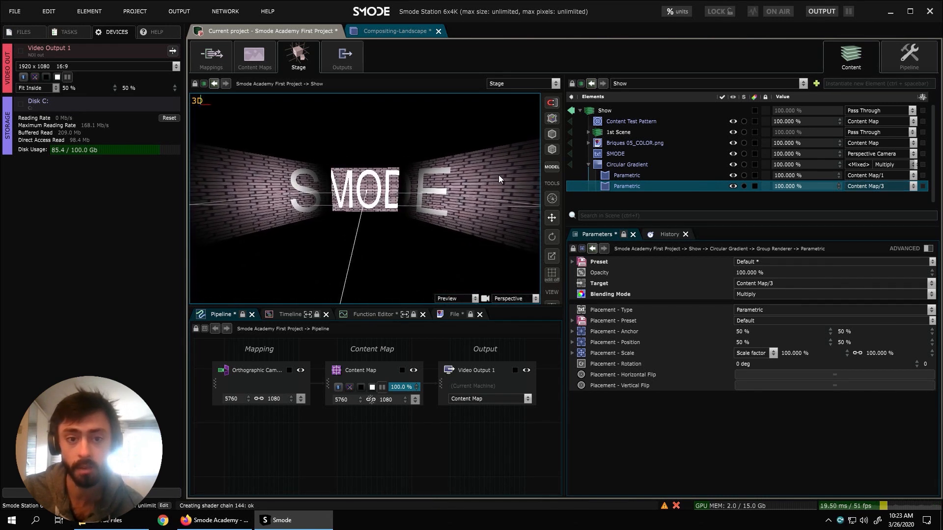
pyautogui.moveTo(368, 180); pyautogui.dragTo(397, 234)
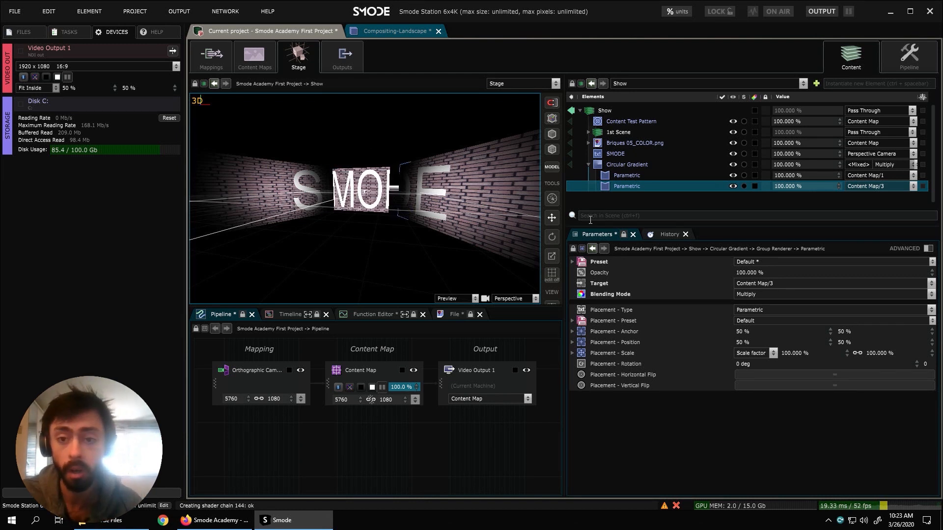
# Step: Set the circular gradient's begin color to the warm orange FFB274FF
pyautogui.click(589, 166)
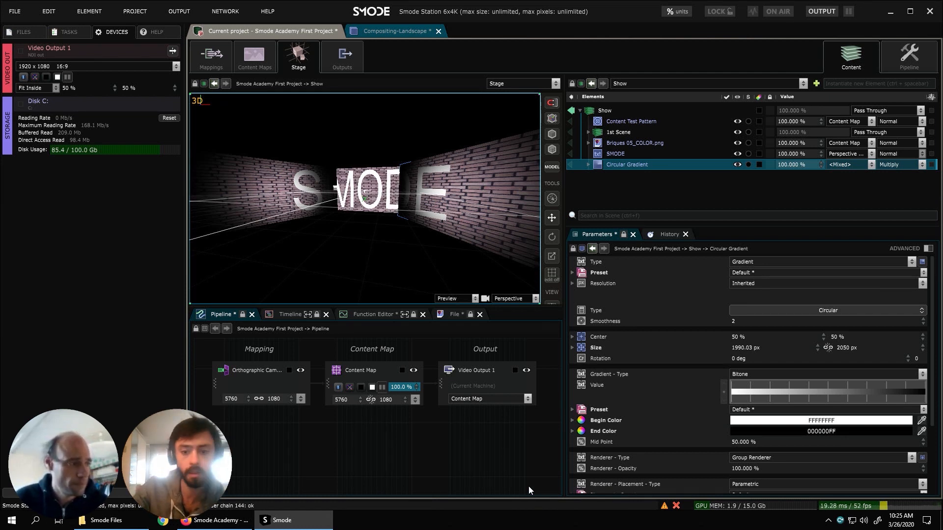
pyautogui.click(759, 423)
pyautogui.moveTo(773, 415)
pyautogui.mouseDown()
pyautogui.moveTo(763, 406)
pyautogui.moveTo(786, 406)
pyautogui.mouseUp()
pyautogui.click(840, 411)
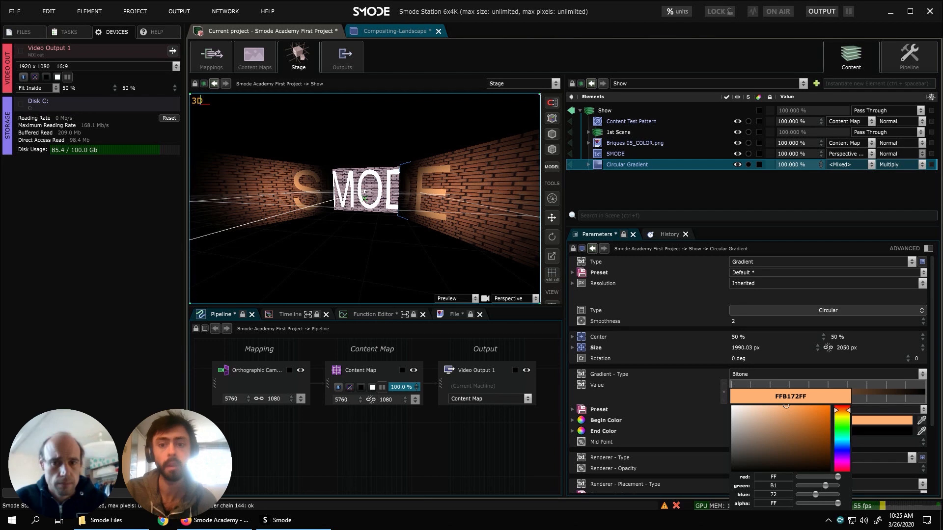
pyautogui.click(663, 205)
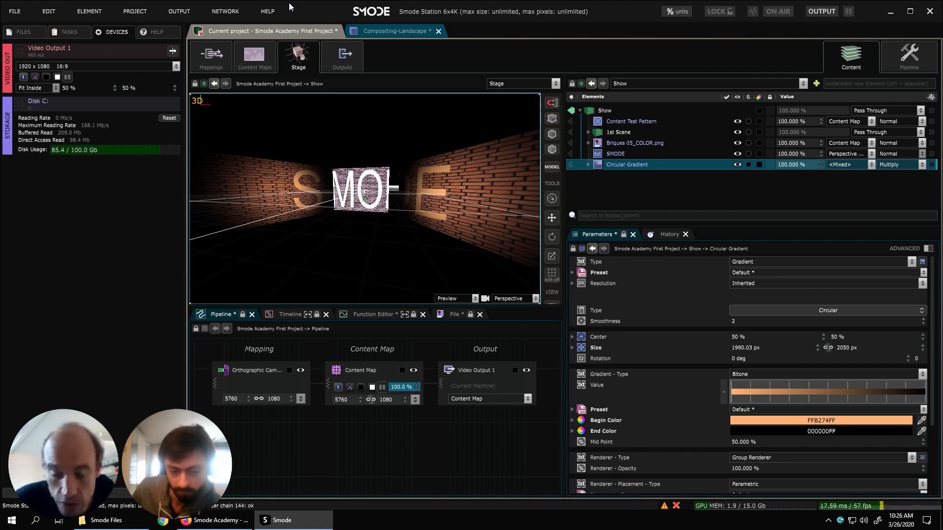
pyautogui.press('XF86AudioRaiseVolume')
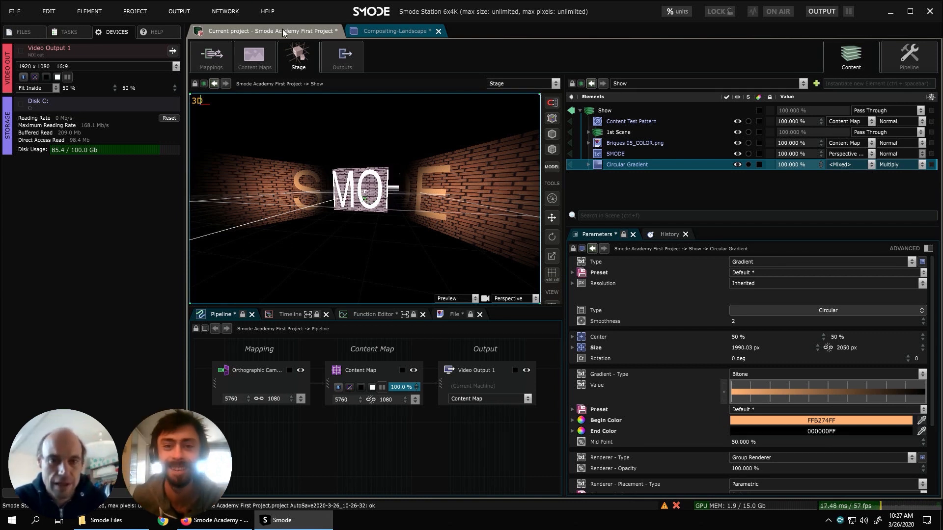
# Step: Group the Briques 05_COLOR.png, SMODE and Circular Gradient layers and rename the group "2nd Scene"
pyautogui.keyDown('shift'); pyautogui.click(622, 142); pyautogui.keyUp('shift')
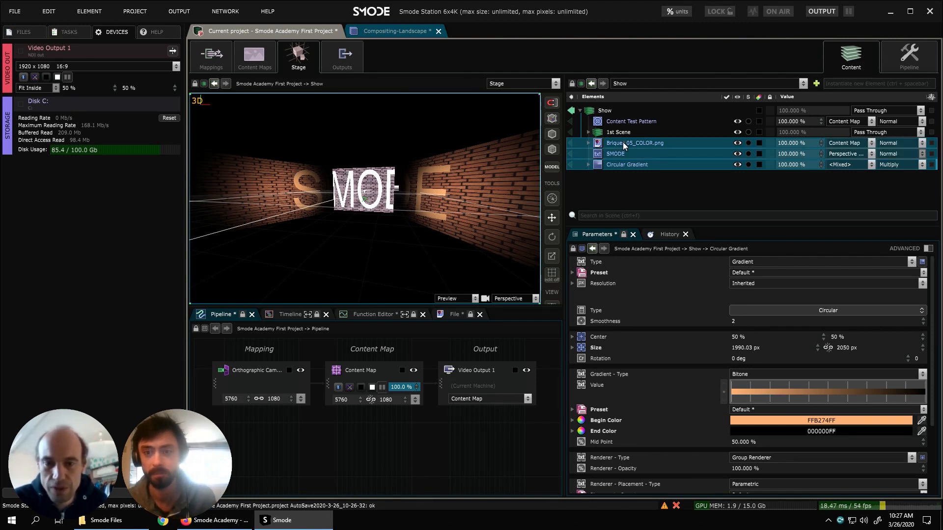
pyautogui.hotkey('ctrl', 'g')
pyautogui.click(617, 143)
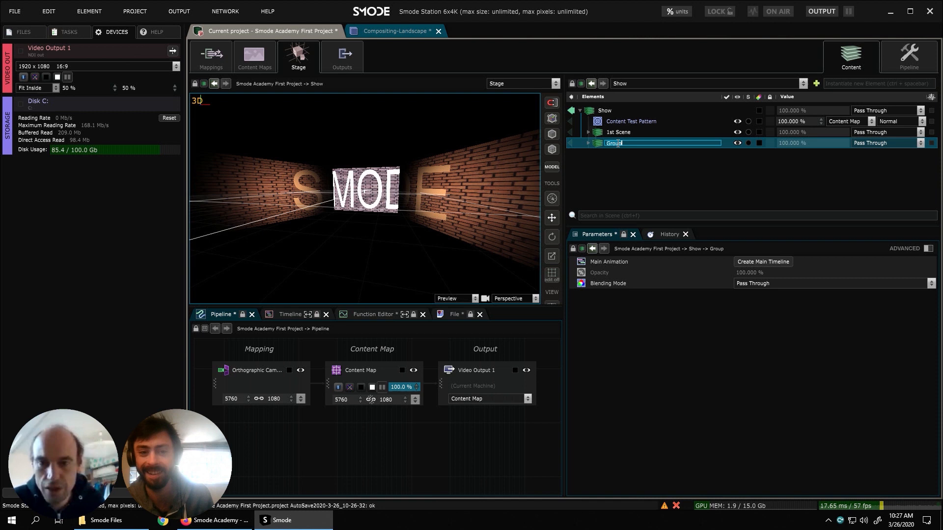
pyautogui.write('2nd S')
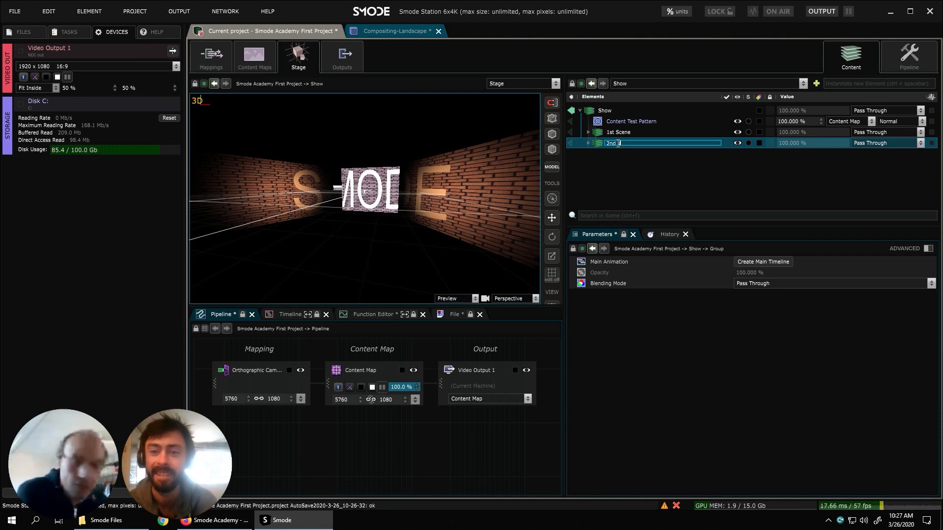
pyautogui.write('cene')
pyautogui.press('Return')
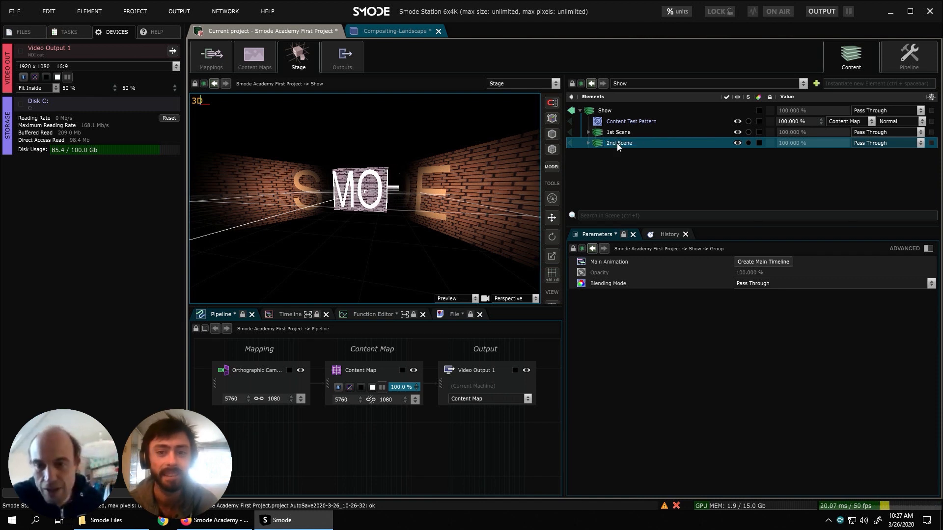
# Step: Put the Content Test Pattern layer in its own group and rename that group "Test Patterns Scene"
pyautogui.click(653, 122)
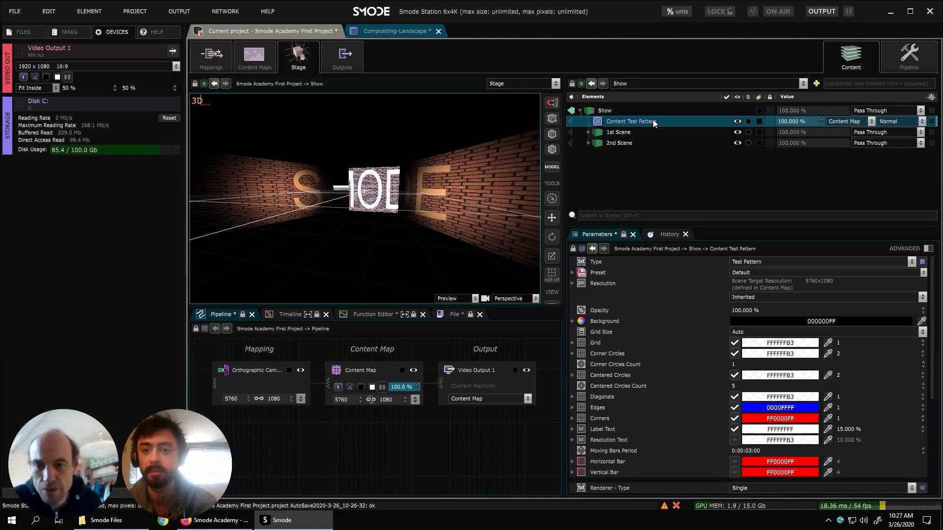
pyautogui.hotkey('ctrl', 'g')
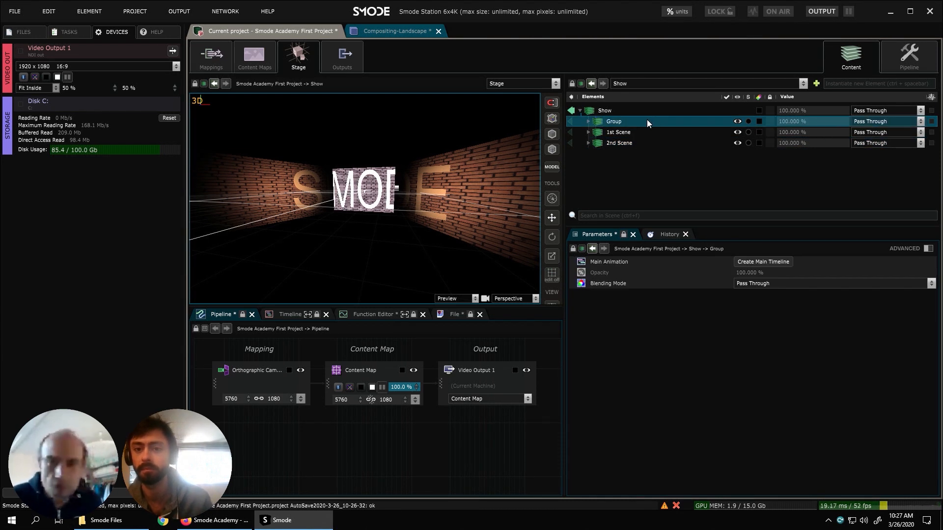
pyautogui.doubleClick(618, 122)
pyautogui.write('Test Patterns Scene')
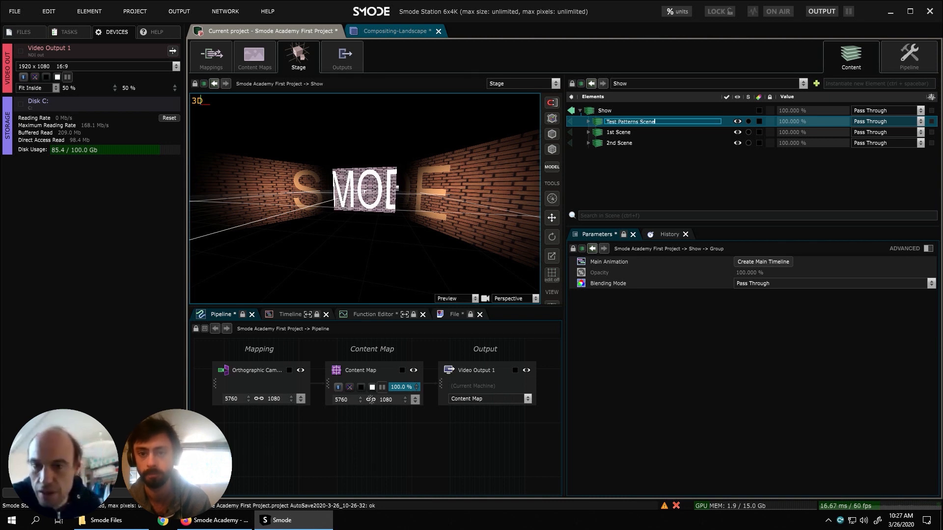
pyautogui.press('Return')
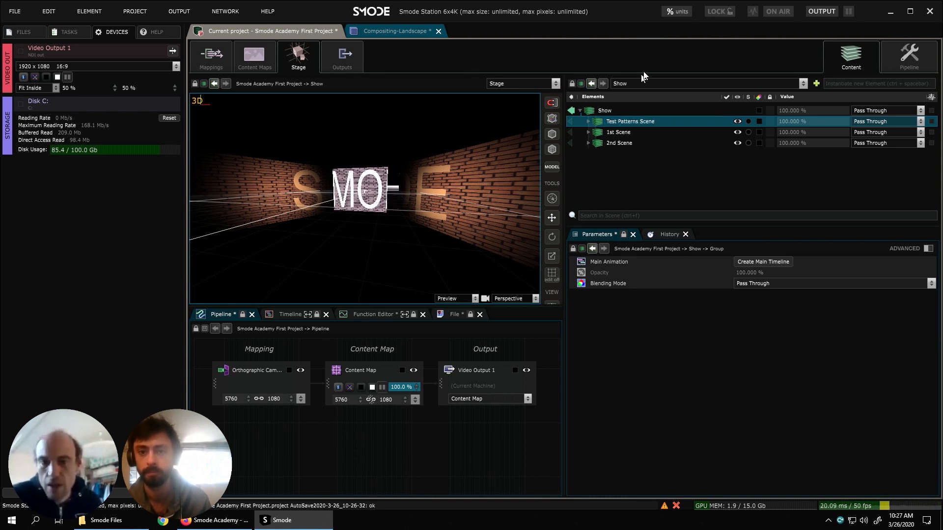
# Step: Hide the 1st Scene and 2nd Scene groups and preview the Test Patterns Scene alone on the stage
pyautogui.click(737, 132)
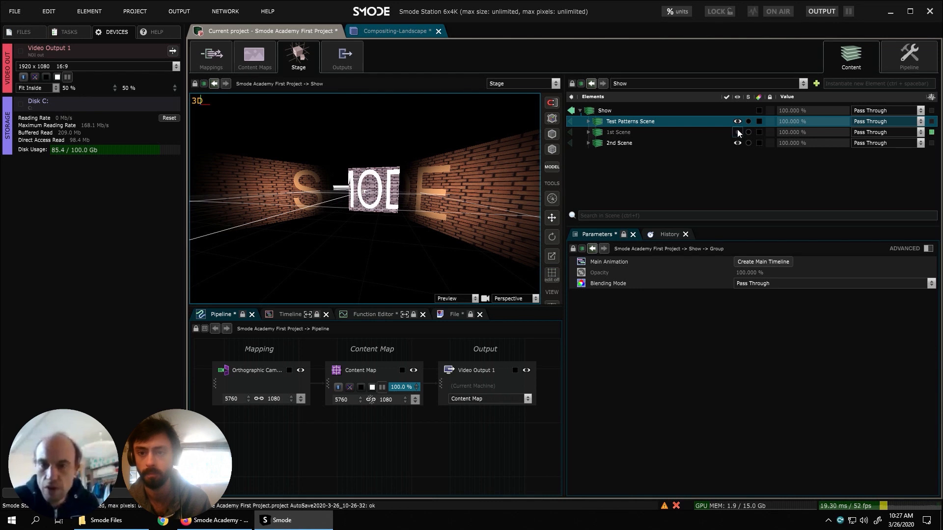
pyautogui.click(737, 143)
pyautogui.click(737, 121)
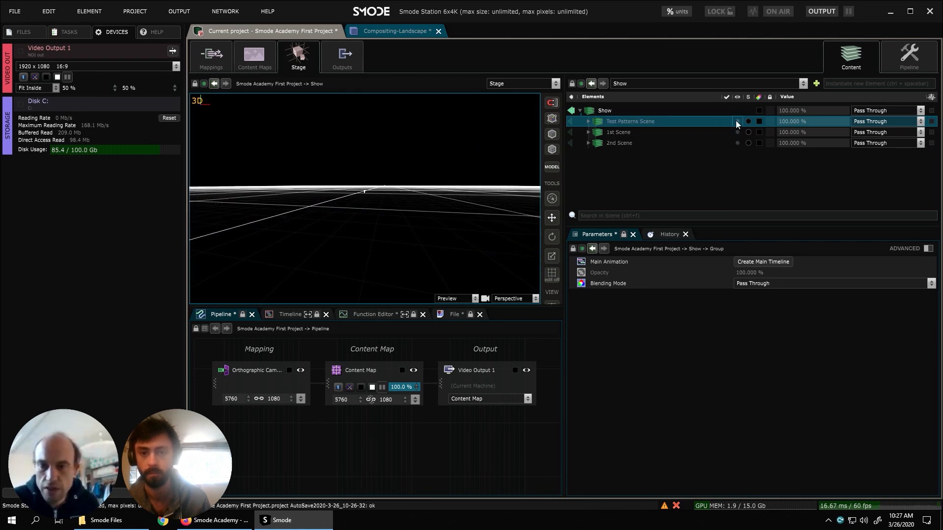
pyautogui.click(736, 120)
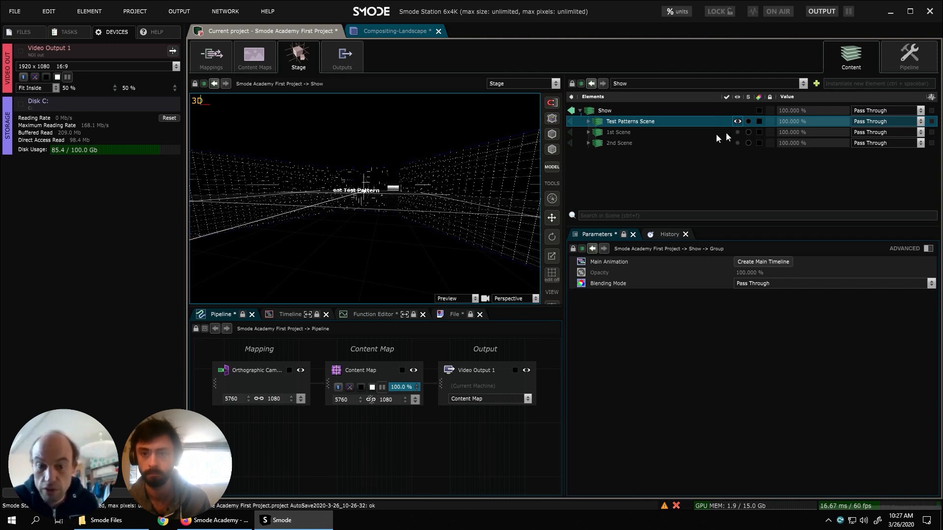
# Step: Hide the Test Patterns Scene, preview the 1st and 2nd Scenes one at a time, and leave both switched on
pyautogui.click(737, 122)
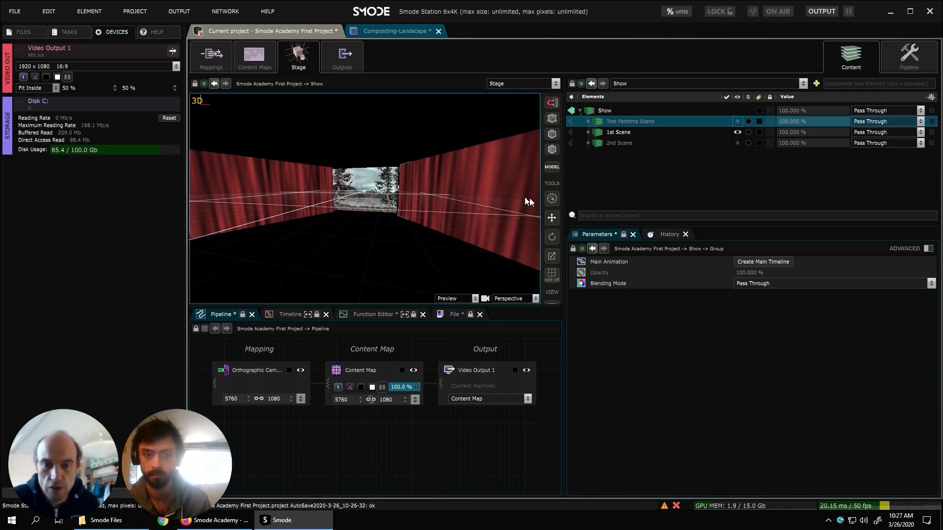
pyautogui.click(649, 122)
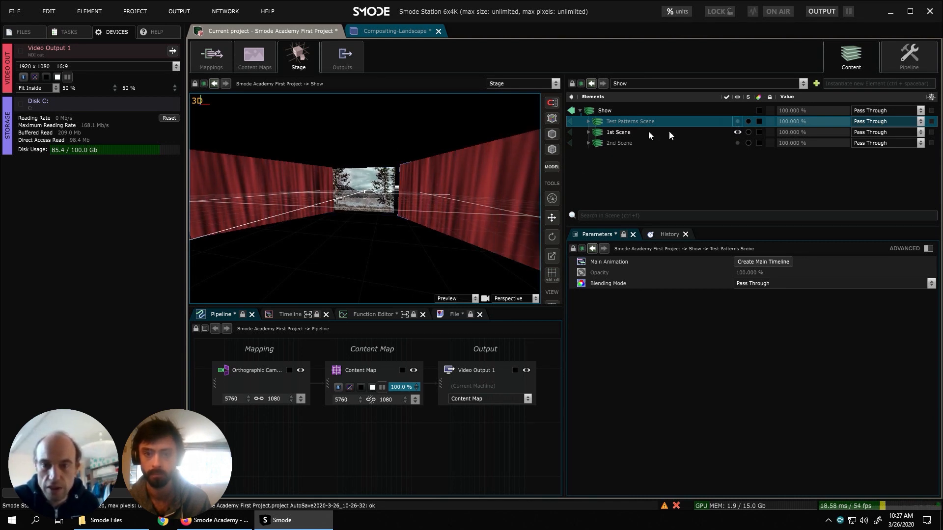
pyautogui.click(737, 143)
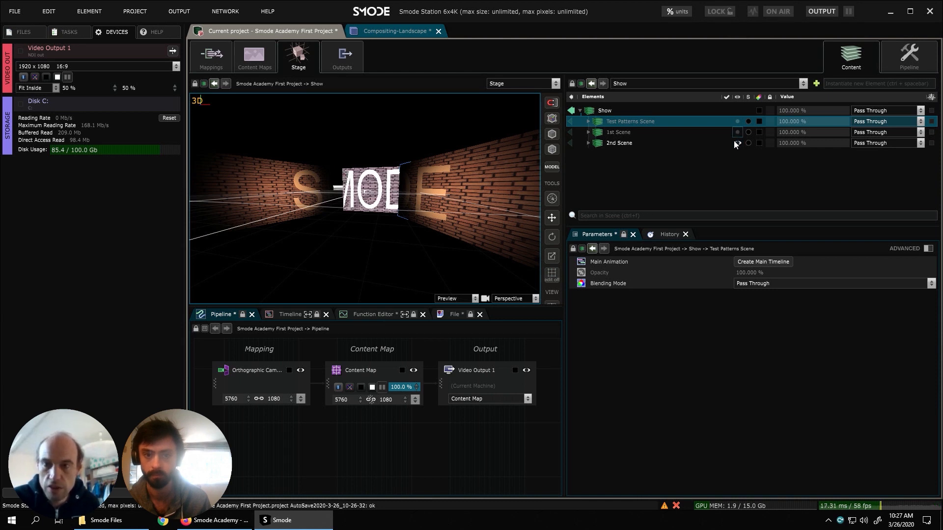
pyautogui.click(737, 132)
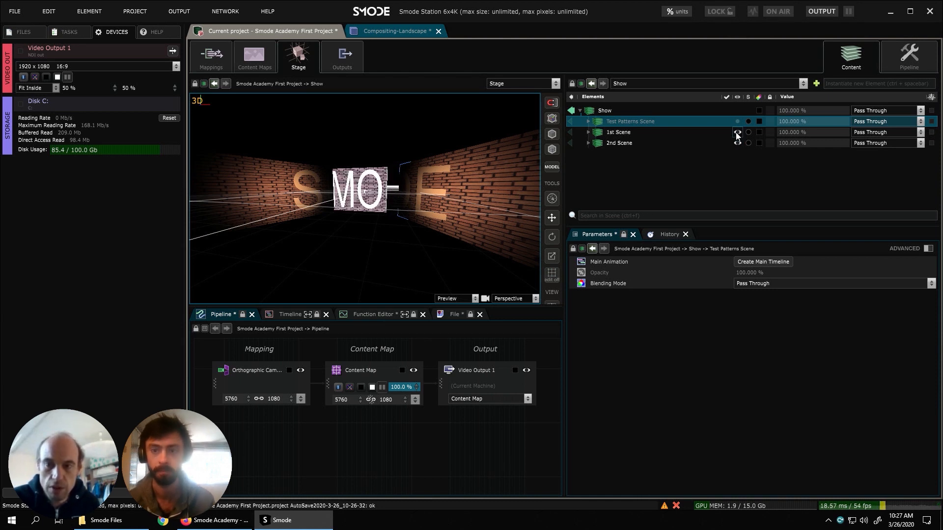
# Step: Set the 2nd Scene's blending mode to Normal and test its crossfade over the 1st Scene, finishing at 100 % opacity
pyautogui.click(864, 143)
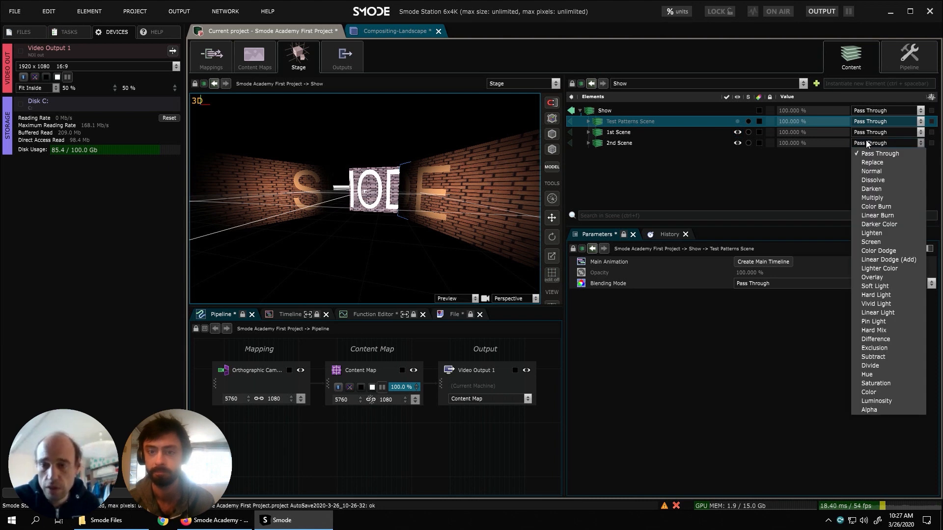
pyautogui.click(878, 171)
pyautogui.moveTo(810, 143); pyautogui.dragTo(759, 143)
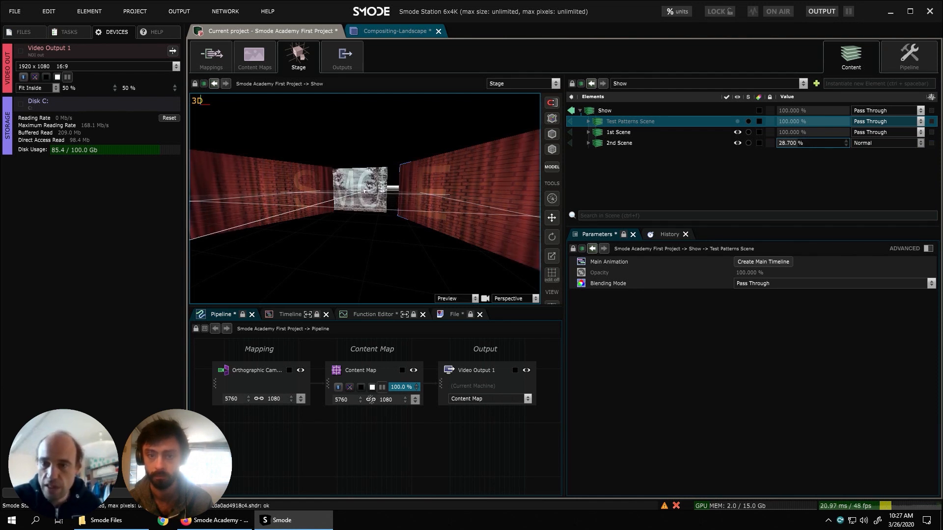
pyautogui.moveTo(806, 142); pyautogui.dragTo(877, 142)
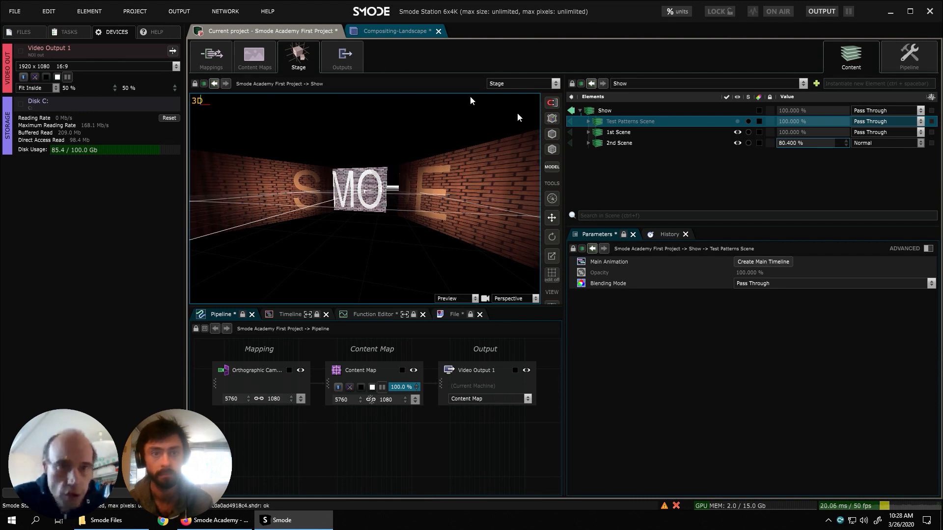
pyautogui.click(795, 143)
pyautogui.write('100')
pyautogui.press('Return')
# Step: Import the referenced Compositing-Landscape compo in the 1st Scene directly into the project
pyautogui.rightClick(301, 30)
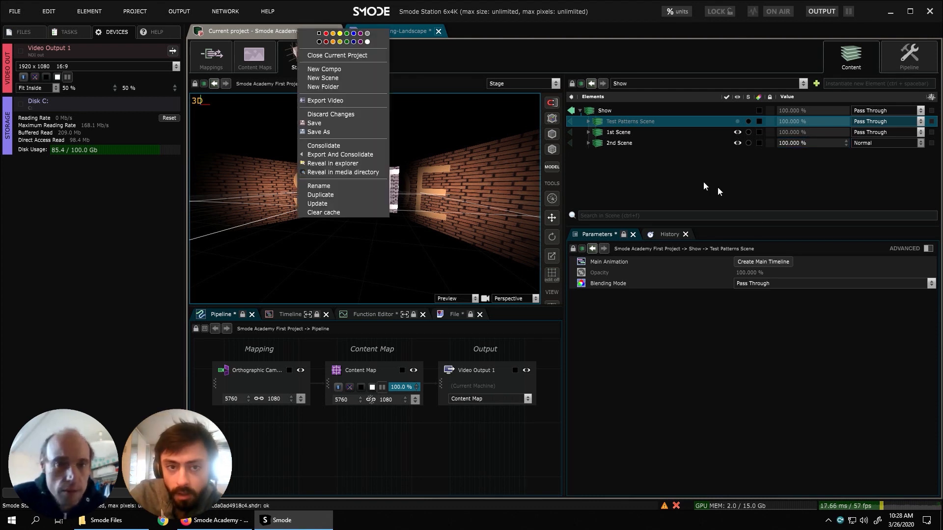
pyautogui.click(587, 132)
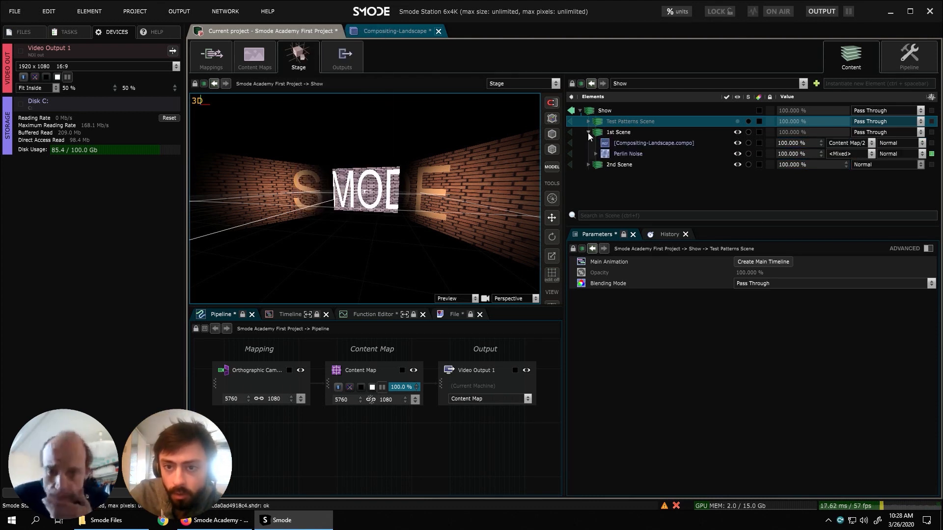
pyautogui.click(639, 143)
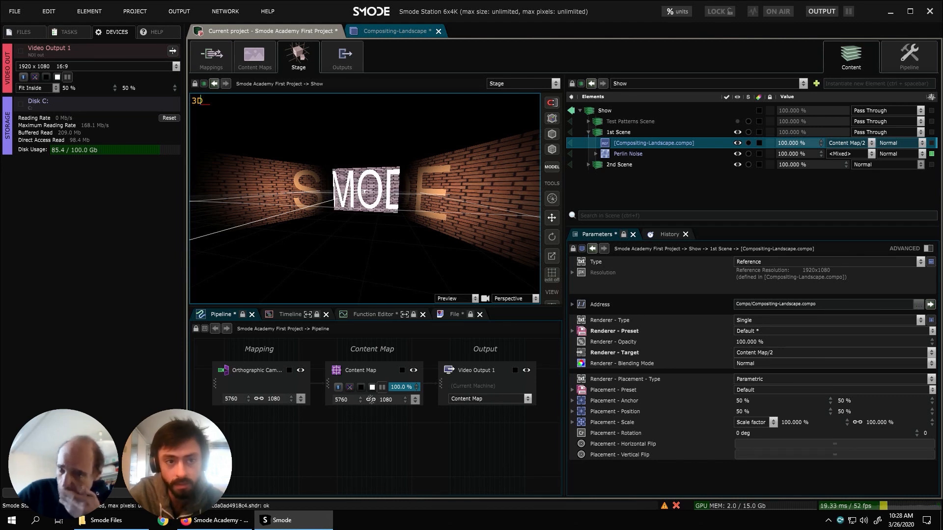
pyautogui.rightClick(624, 144)
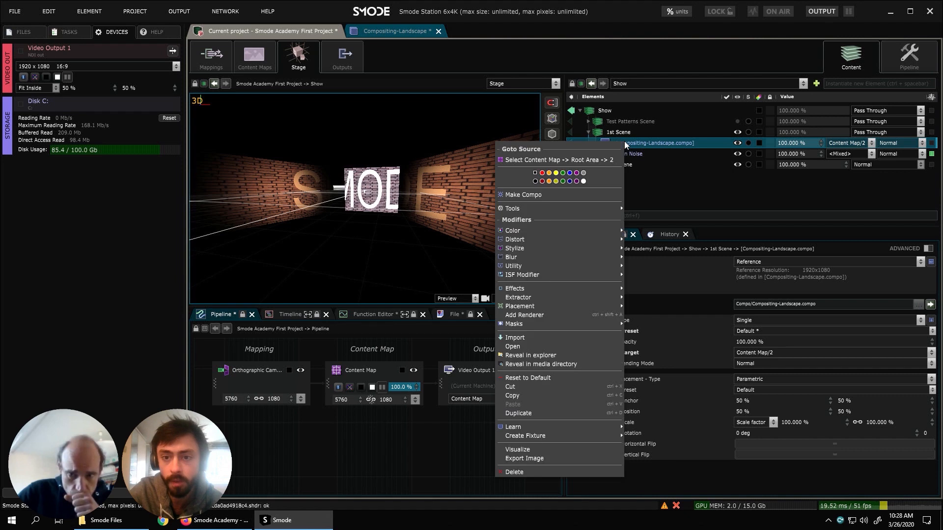
pyautogui.click(526, 338)
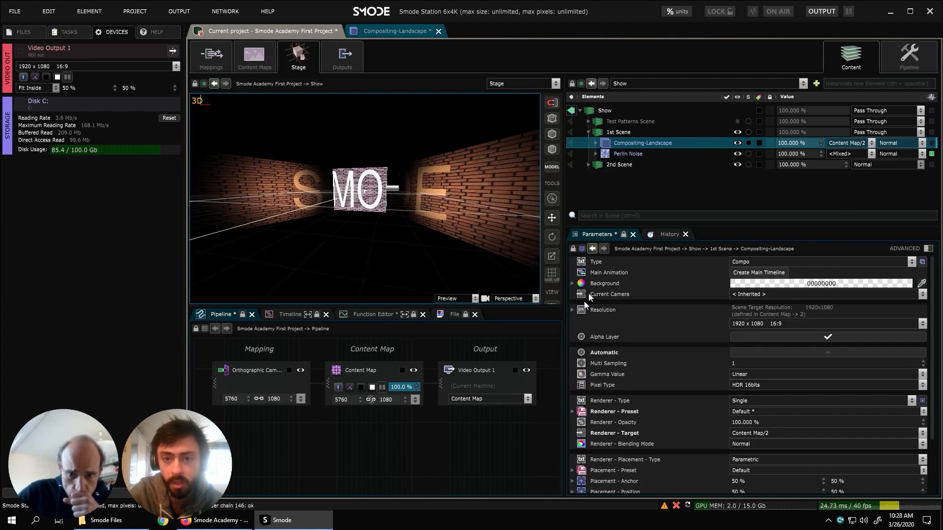
# Step: Save the project and close it without saving the changes to Compositing-Landscape.compo
pyautogui.hotkey('ctrl', 's')
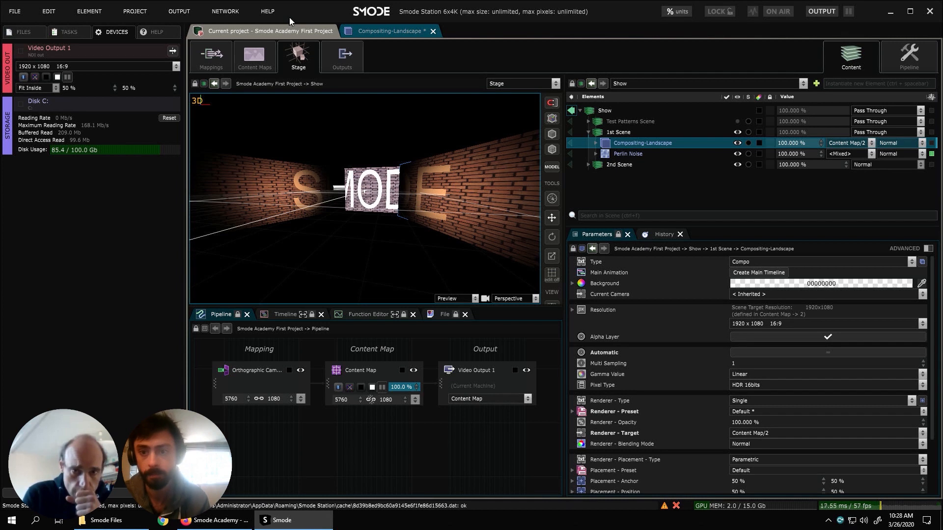
pyautogui.click(136, 14)
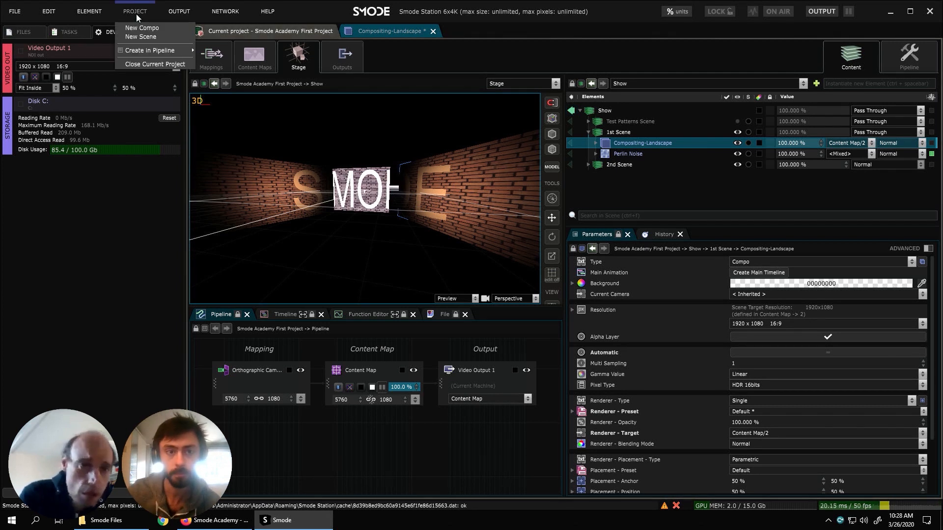
pyautogui.click(149, 64)
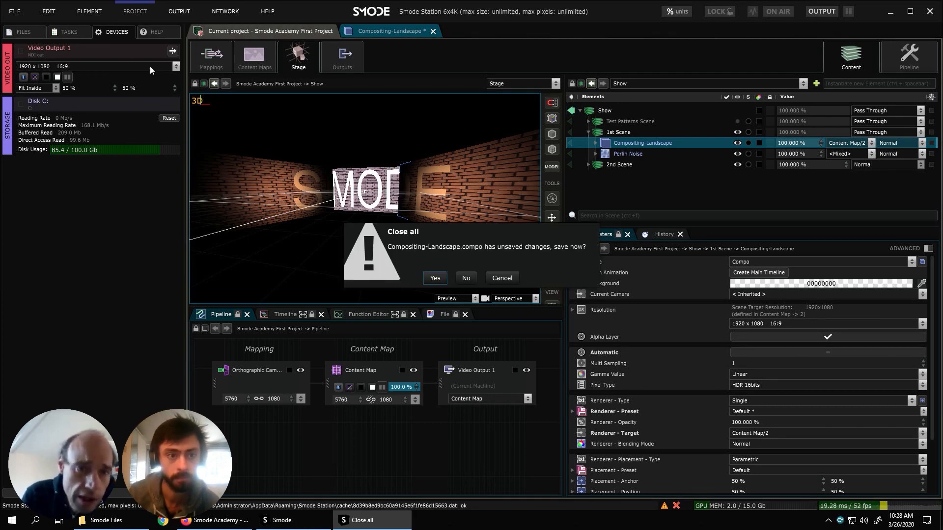
pyautogui.click(466, 278)
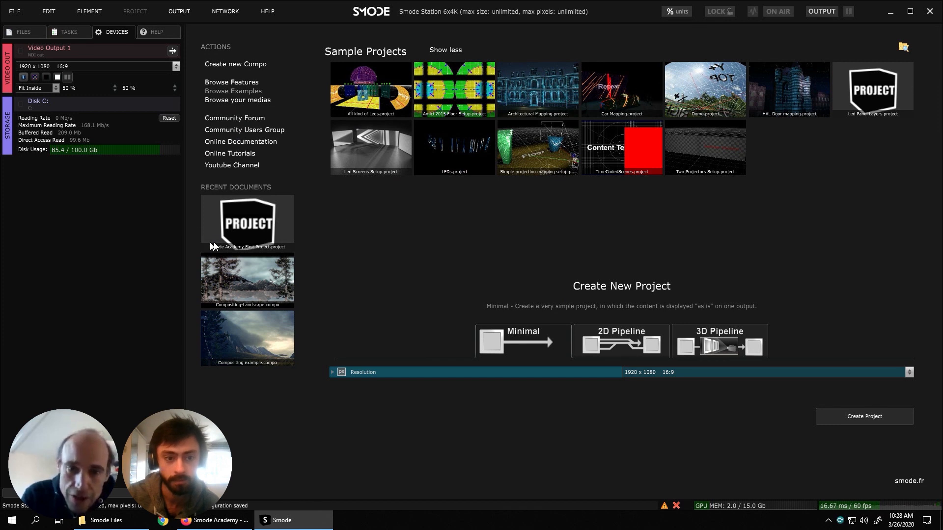